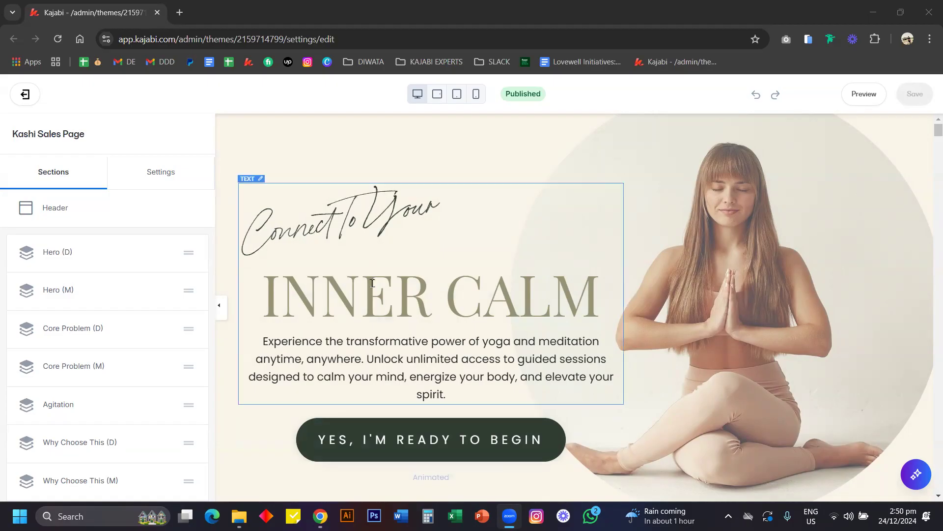
scroll(372, 283, "down", 4)
scroll(372, 283, "up", 3)
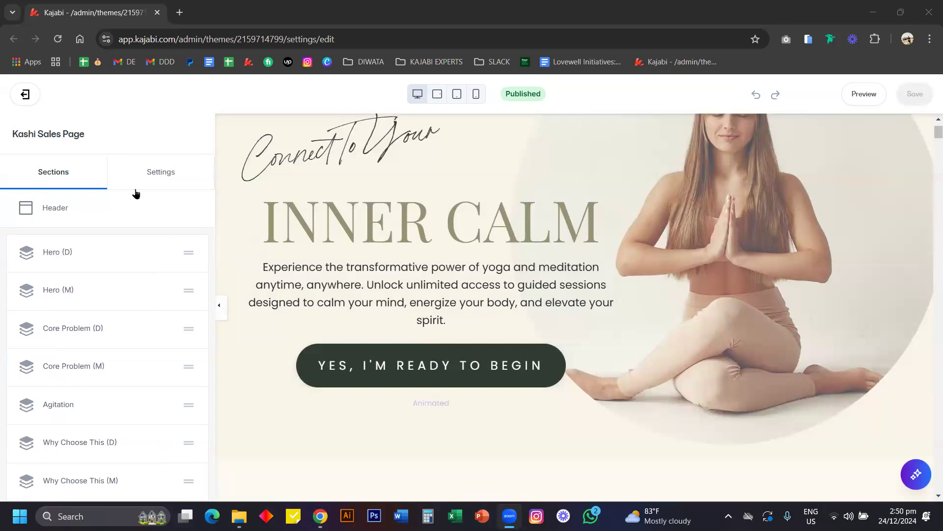
scroll(110, 402, "down", 5)
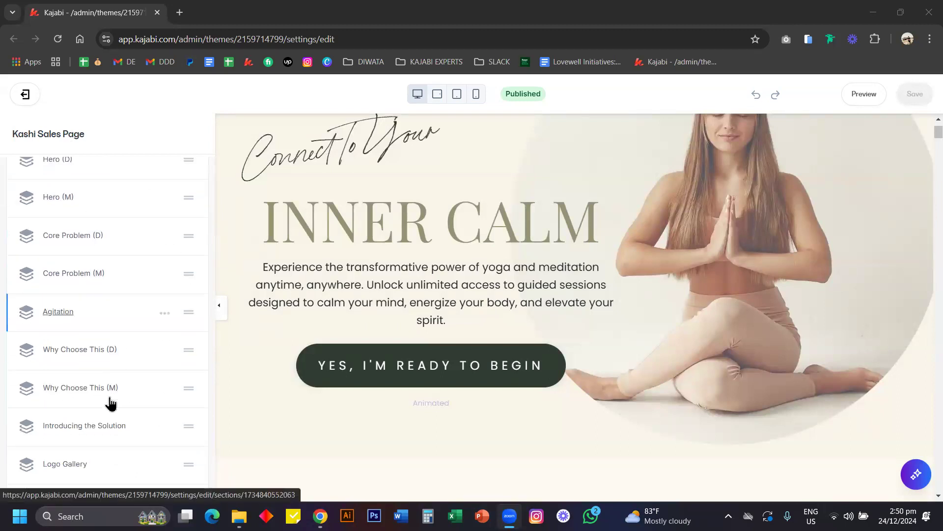
scroll(110, 402, "up", 5)
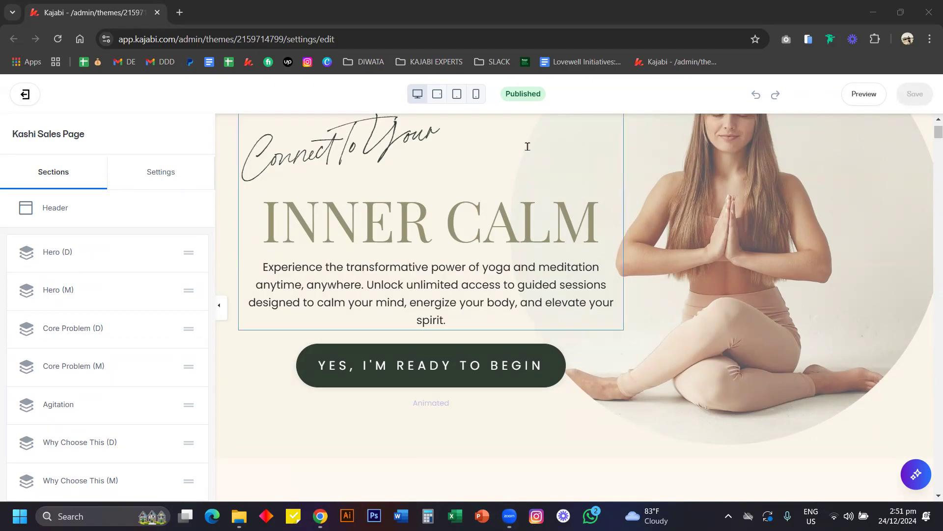
Open the theme's Style Guide settings and inspect the swatches offered for the primary color
left_click(166, 180)
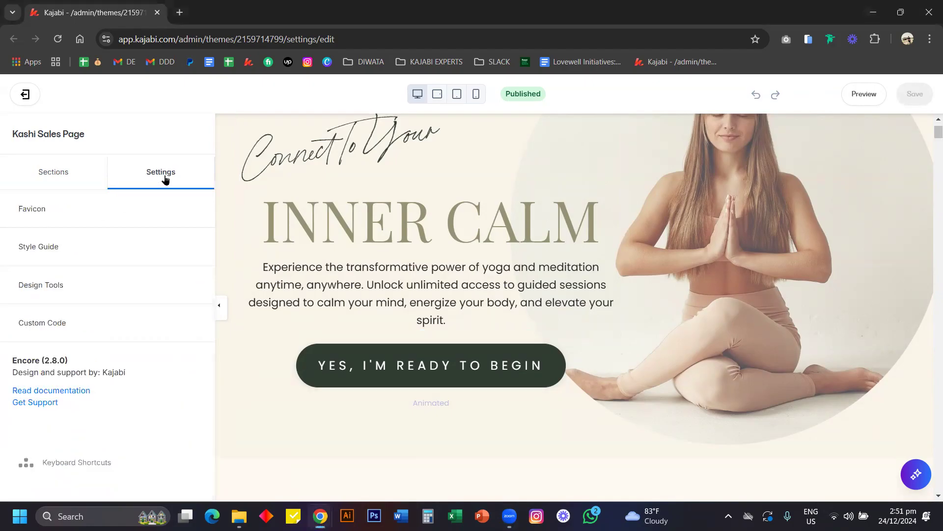
left_click(63, 251)
scroll(105, 305, "down", 5)
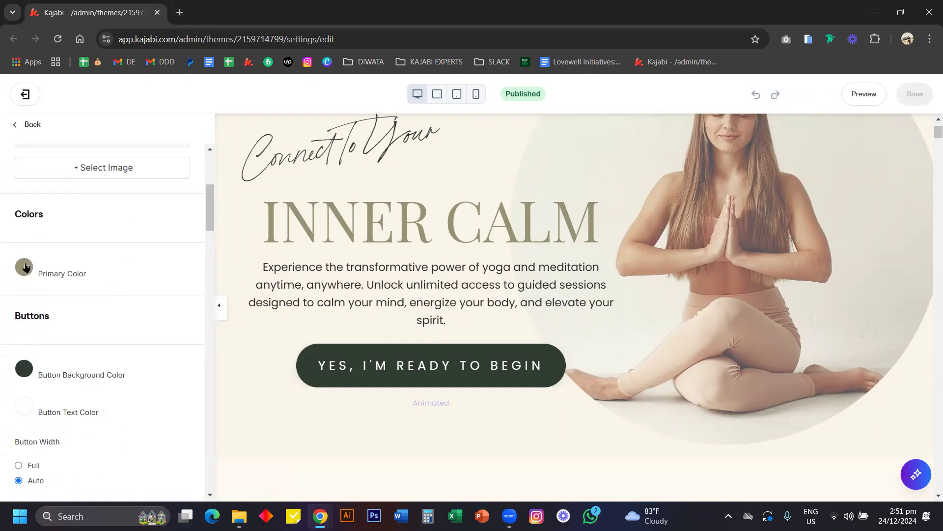
left_click(25, 267)
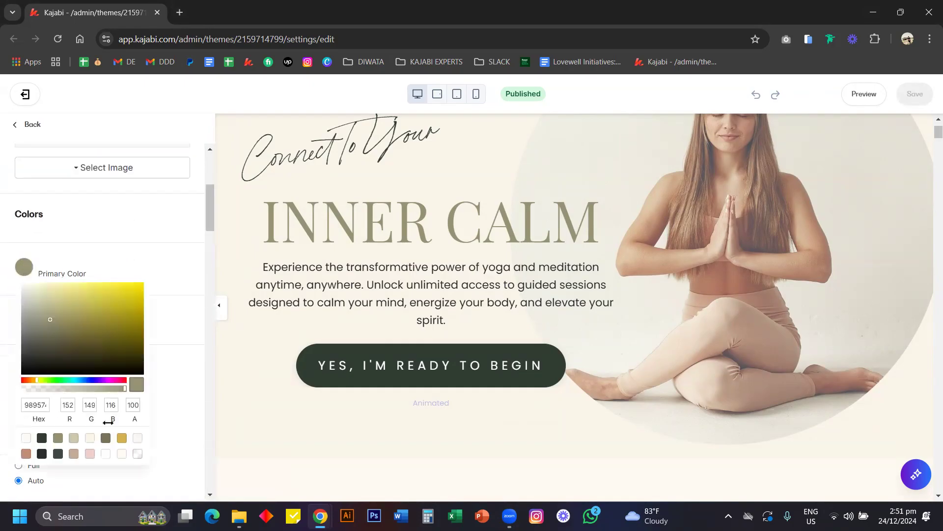
left_click(153, 244)
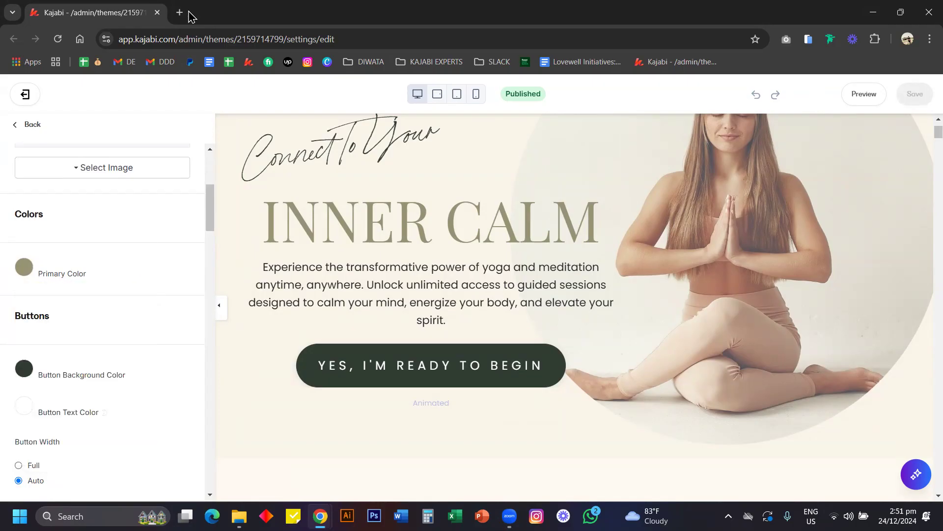
Open the Kajabi site's Site Details settings in a new browser tab and review the general fields
left_click(180, 13)
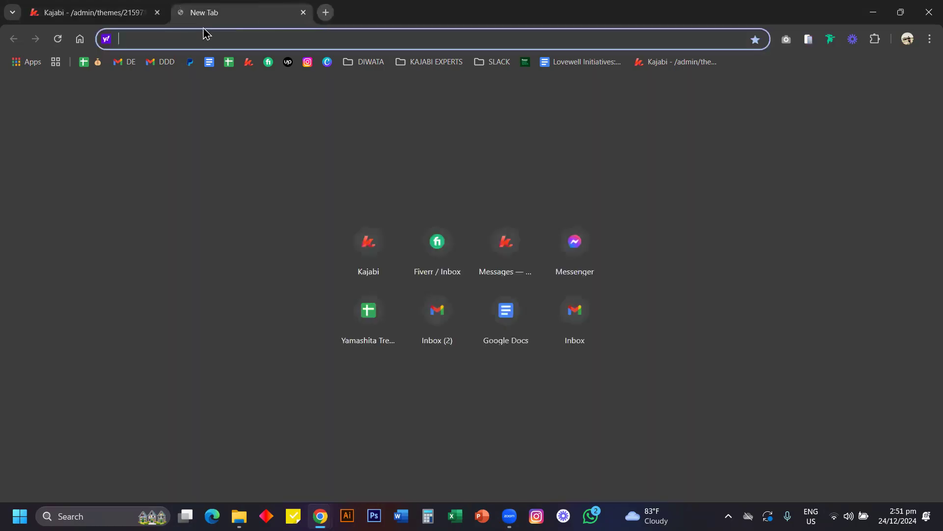
left_click(249, 62)
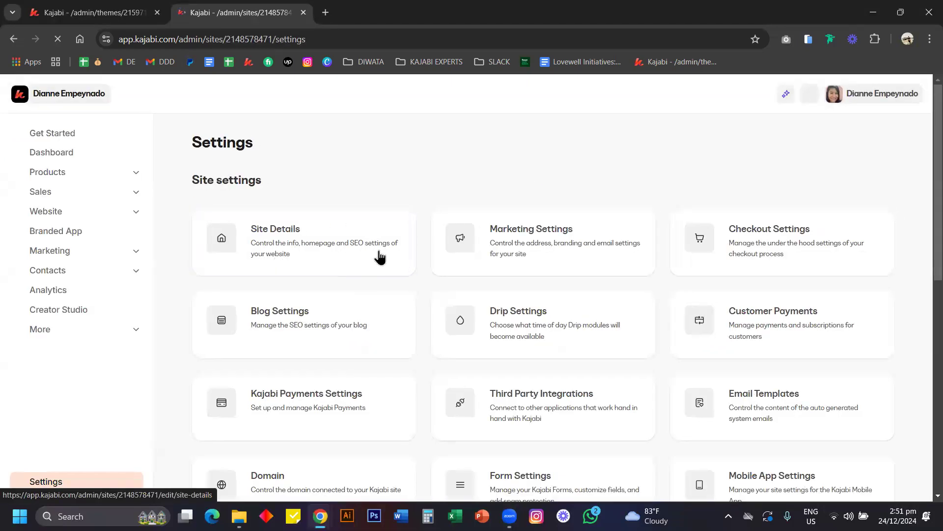
left_click(382, 257)
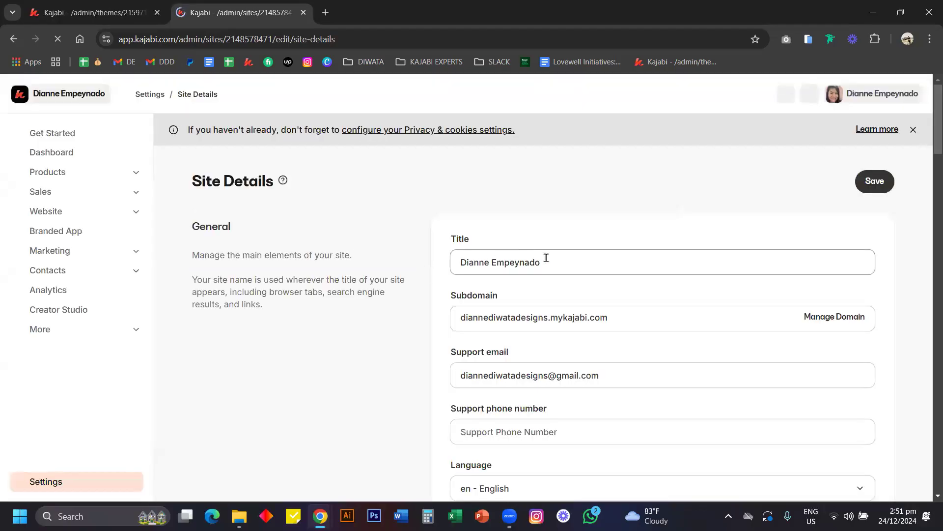
scroll(564, 355, "down", 3)
scroll(564, 359, "up", 2)
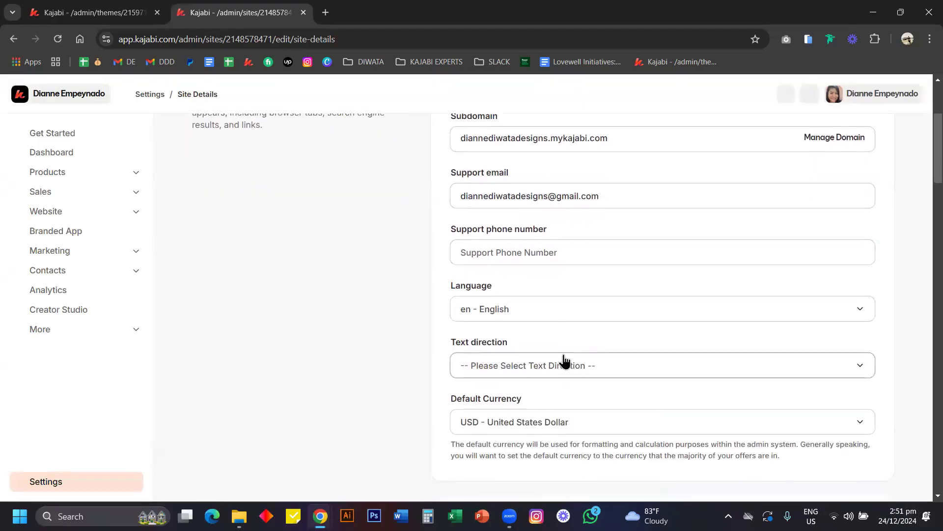
Examine the logo, favicon and default color palette in the site details
scroll(559, 345, "down", 12)
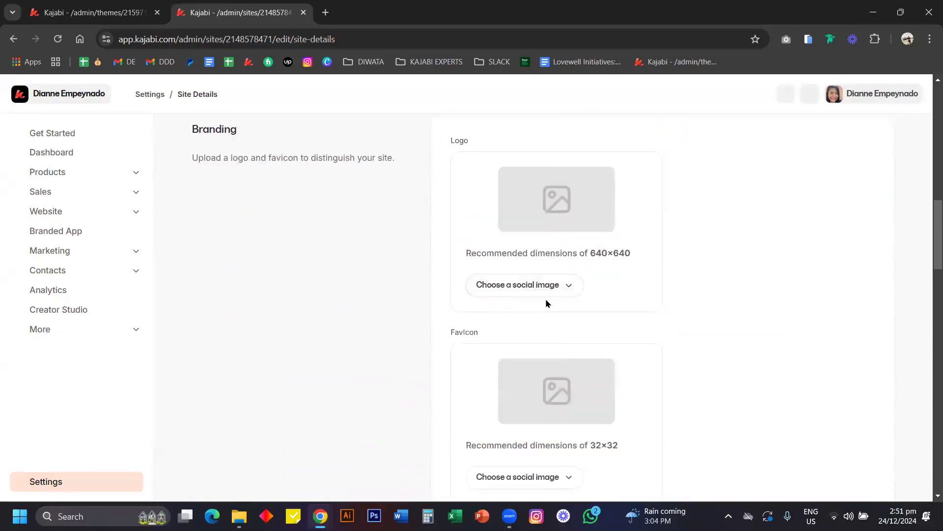
scroll(547, 301, "down", 2)
scroll(547, 303, "up", 2)
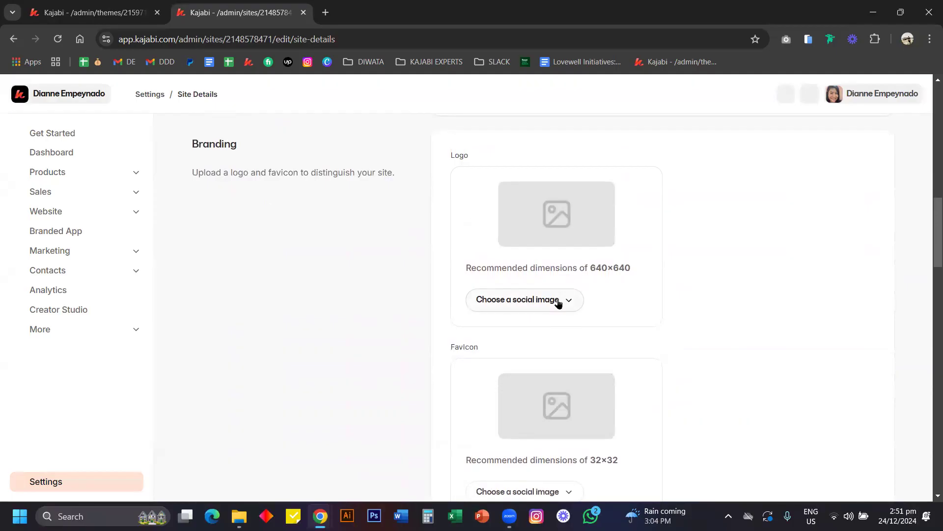
scroll(559, 303, "down", 3)
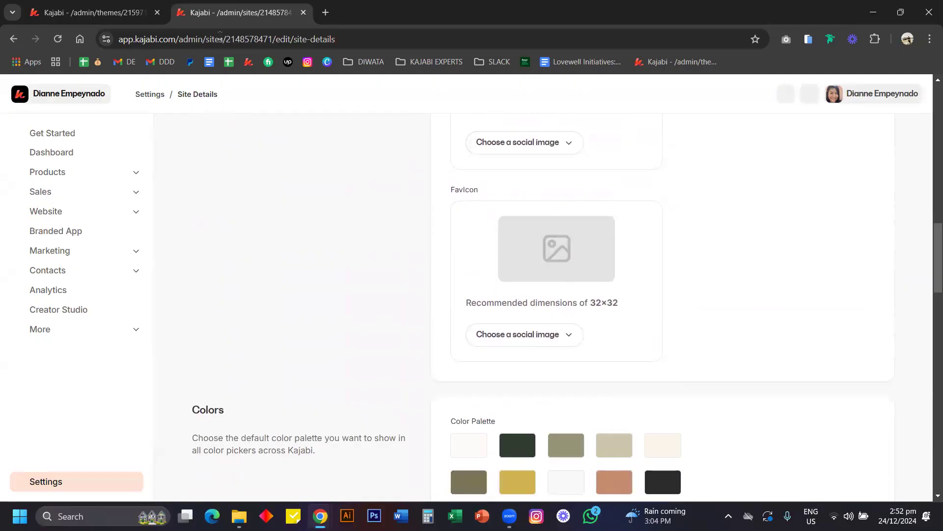
scroll(384, 276, "down", 3)
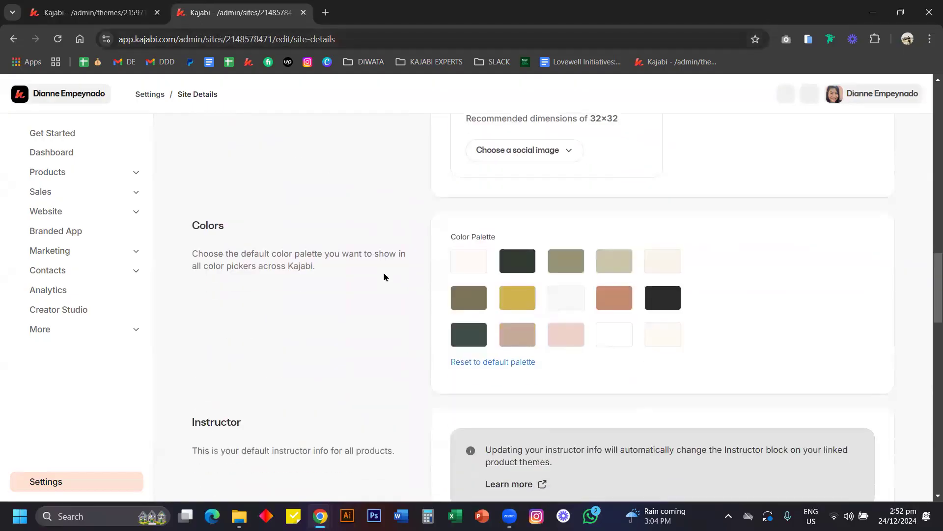
Examine the instructor information and the page title and description for SEO and social sharing
scroll(393, 344, "down", 7)
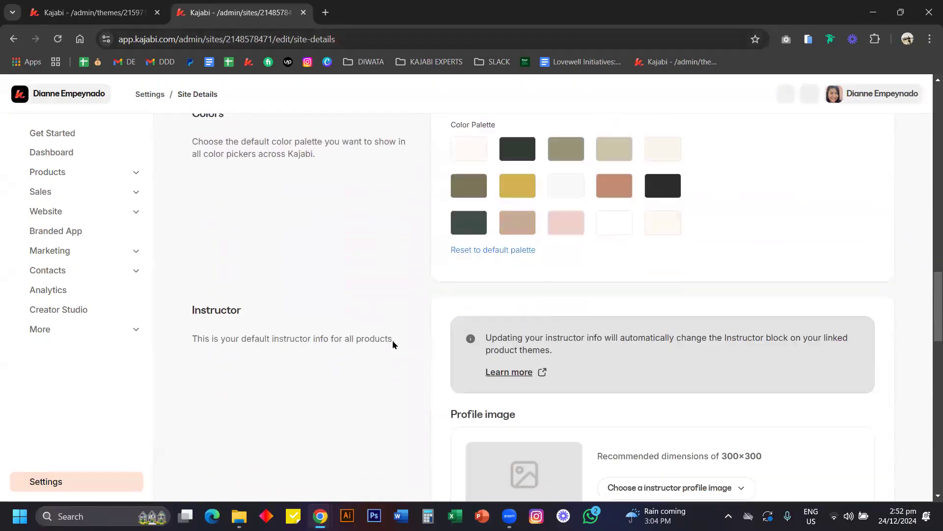
scroll(393, 343, "down", 7)
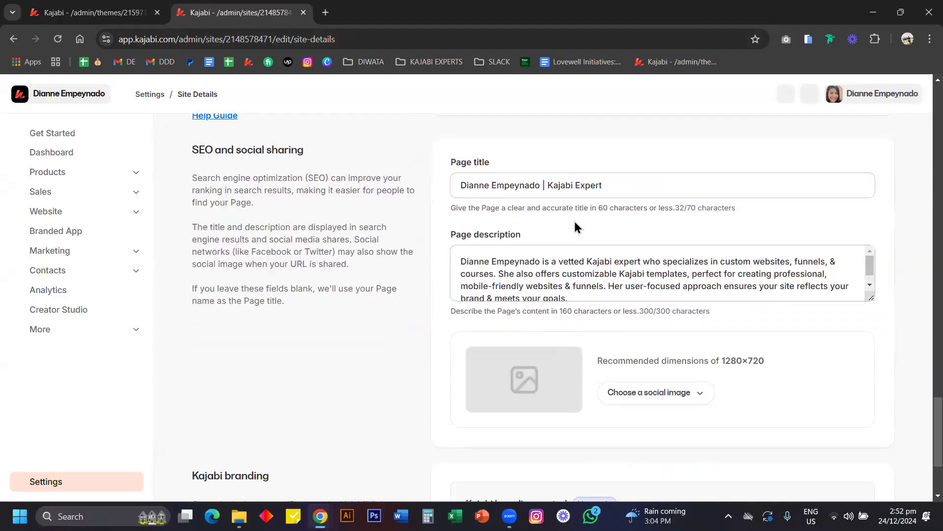
scroll(594, 277, "down", 1)
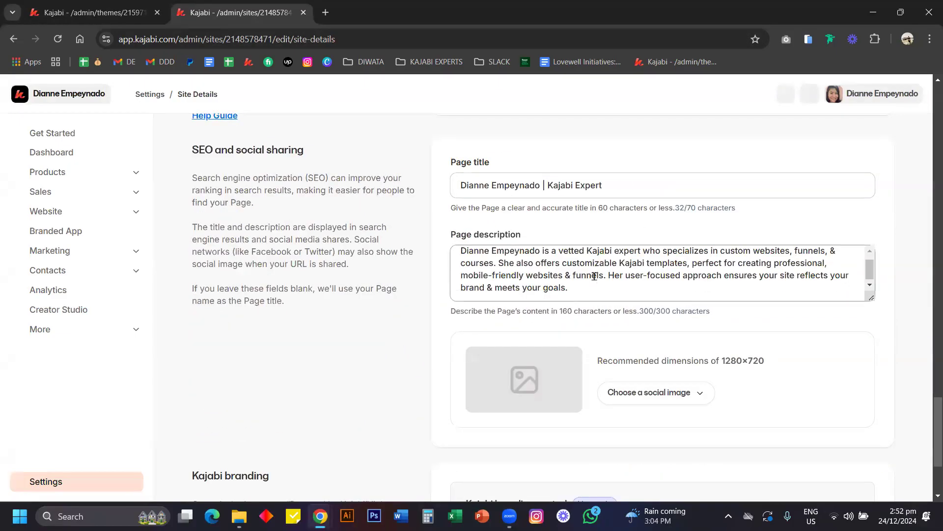
scroll(594, 276, "up", 7)
scroll(594, 276, "up", 15)
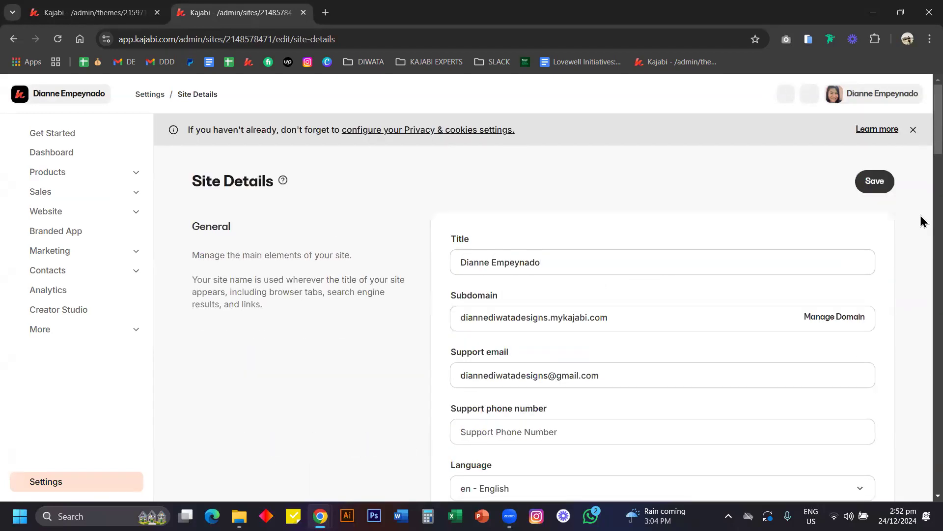
Return to the page editor and compare the primary color's swatches with the site's color palette
left_click(122, 14)
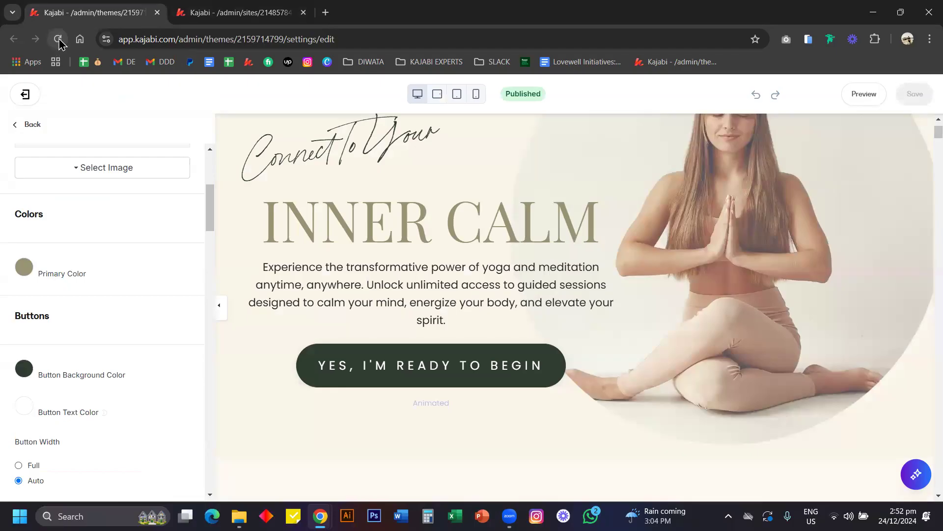
left_click(24, 267)
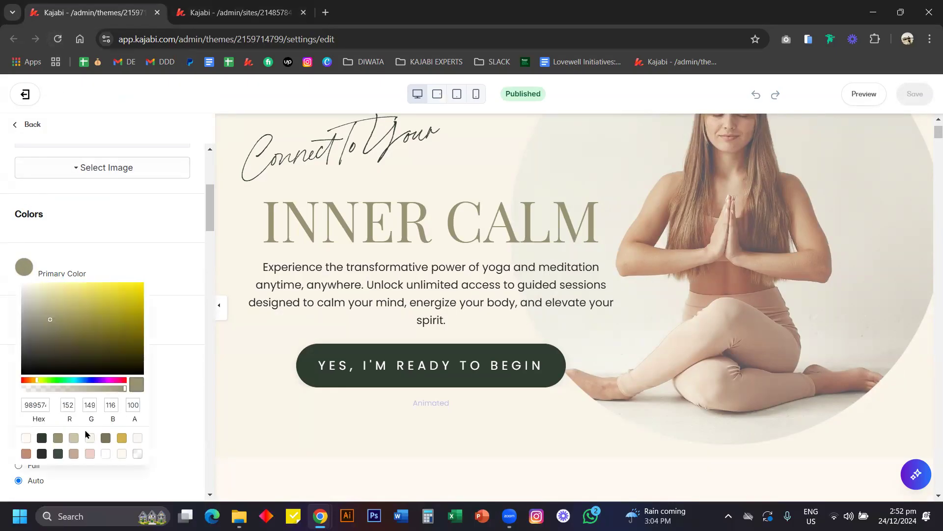
left_click(139, 236)
Check the Style Guide's button style, size and border radius settings, leaving the radius at 100
scroll(139, 235, "down", 3)
scroll(105, 373, "down", 4)
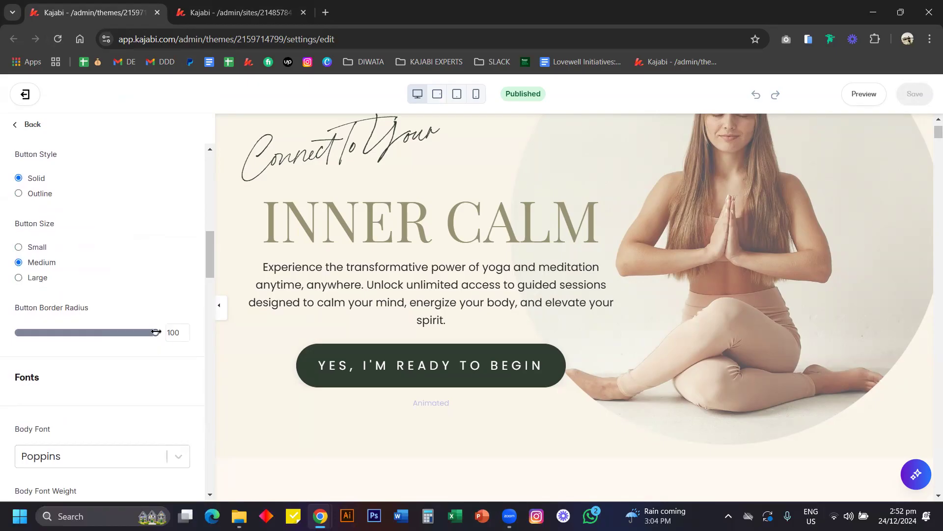
mouse_move(155, 332)
left_mouse_down()
mouse_move(32, 331)
mouse_move(163, 330)
left_mouse_up()
scroll(98, 405, "down", 2)
scroll(99, 406, "down", 3)
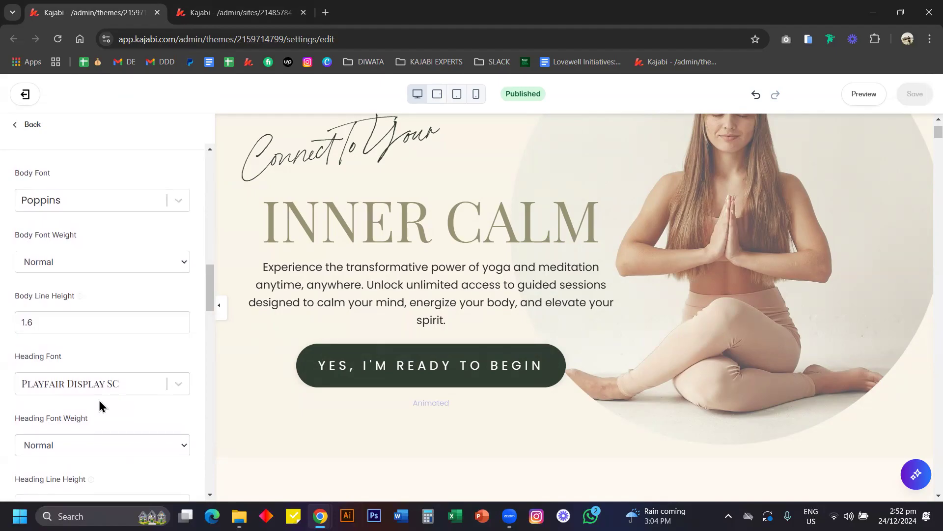
Browse the fonts available for the body text without choosing a different one
left_click(101, 202)
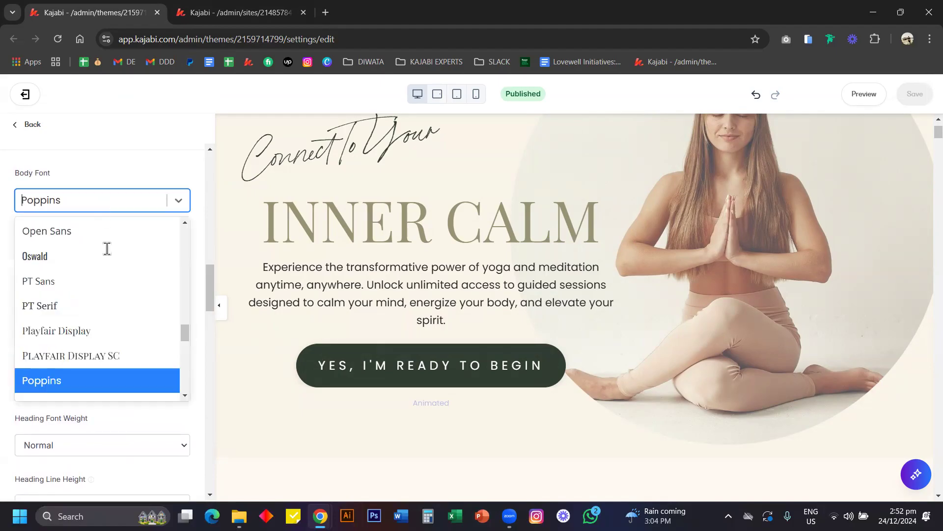
scroll(117, 296, "up", 1)
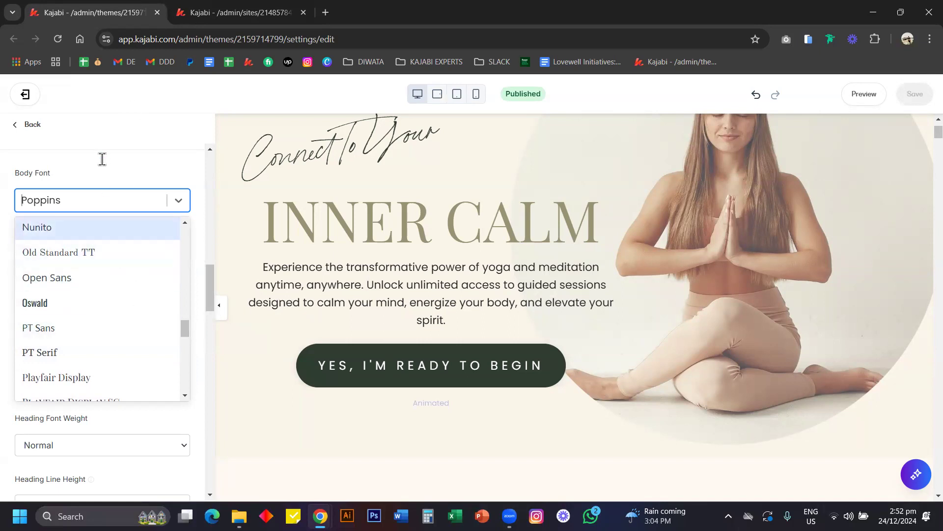
left_click(147, 165)
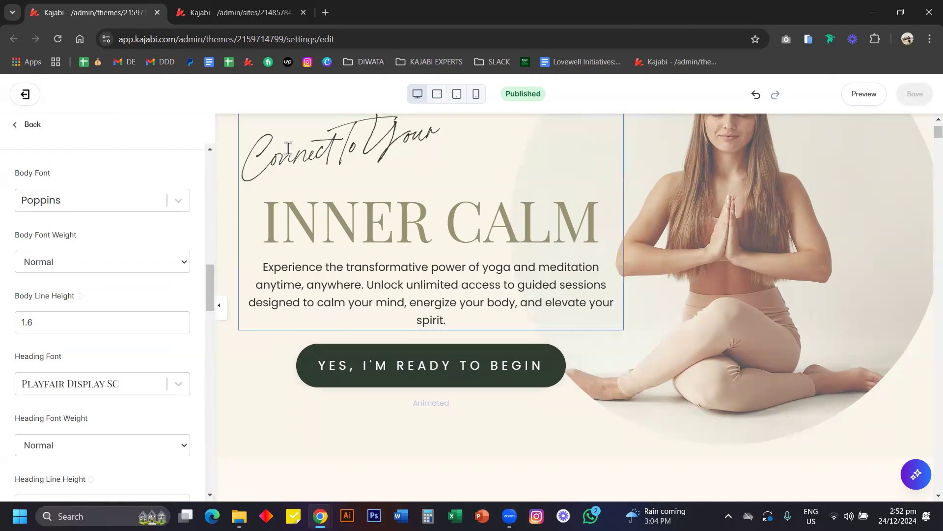
scroll(290, 150, "up", 1)
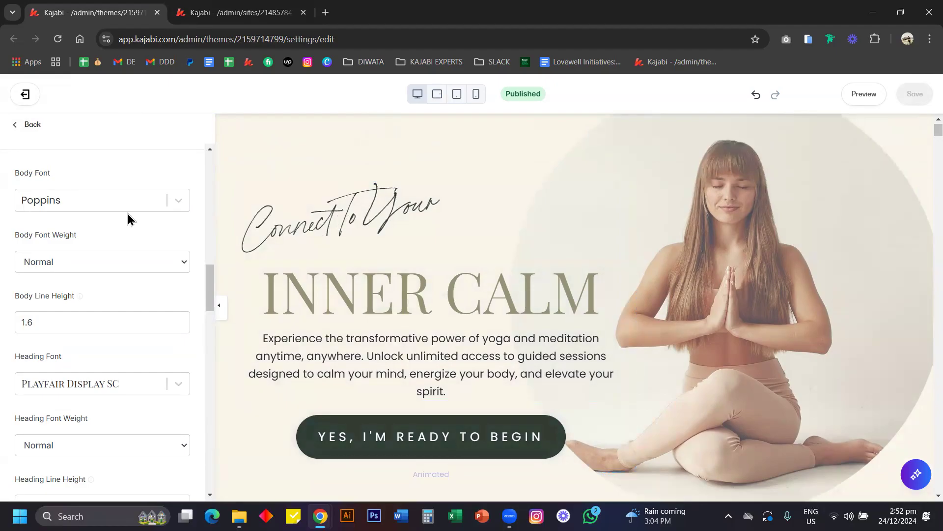
left_click(115, 202)
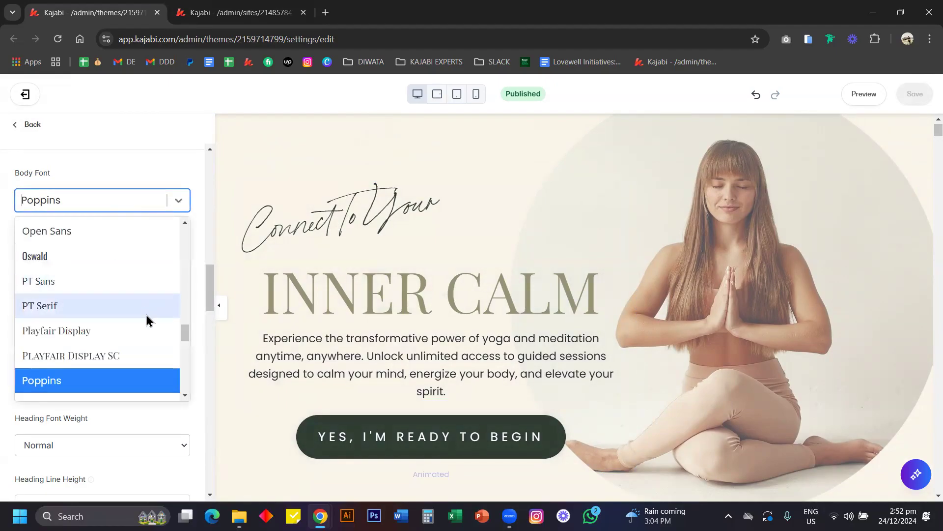
left_click(139, 160)
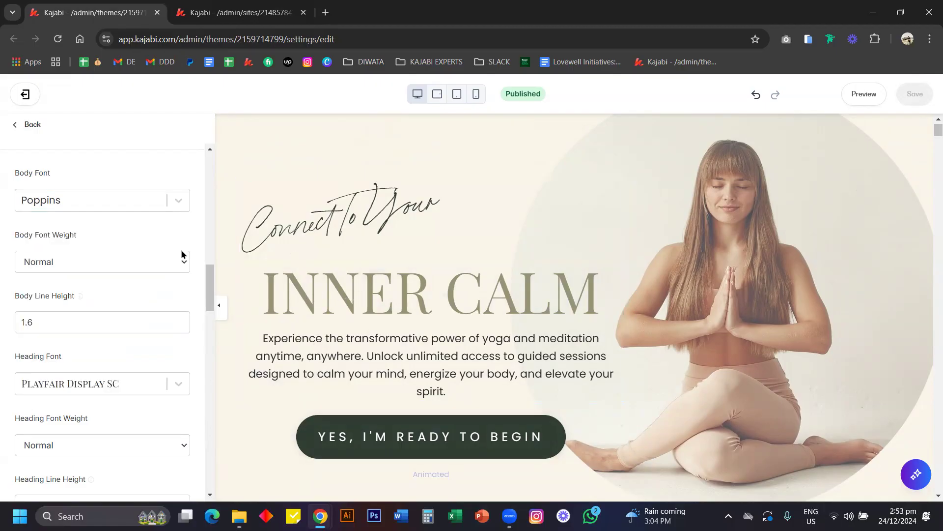
Examine the heading font, weight, line height and font color settings in the Style Guide
scroll(131, 279, "down", 6)
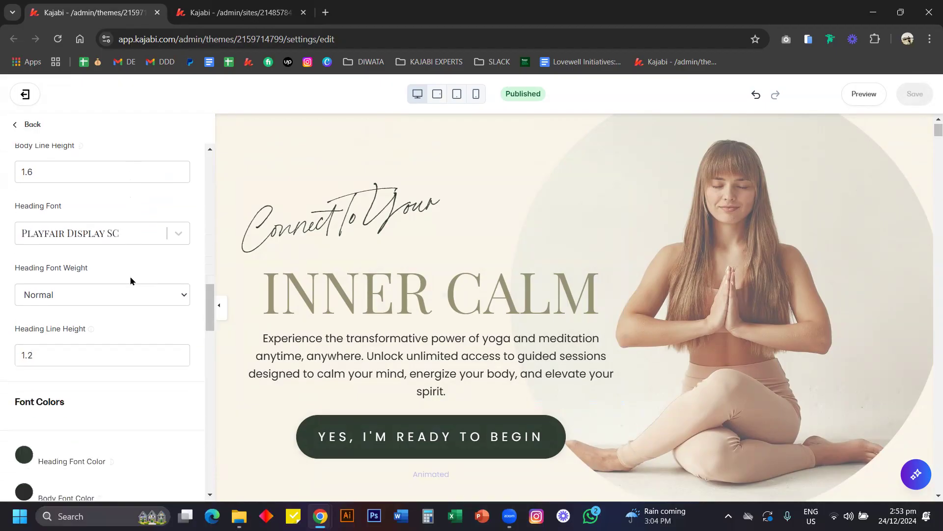
scroll(130, 278, "down", 3)
scroll(130, 279, "up", 3)
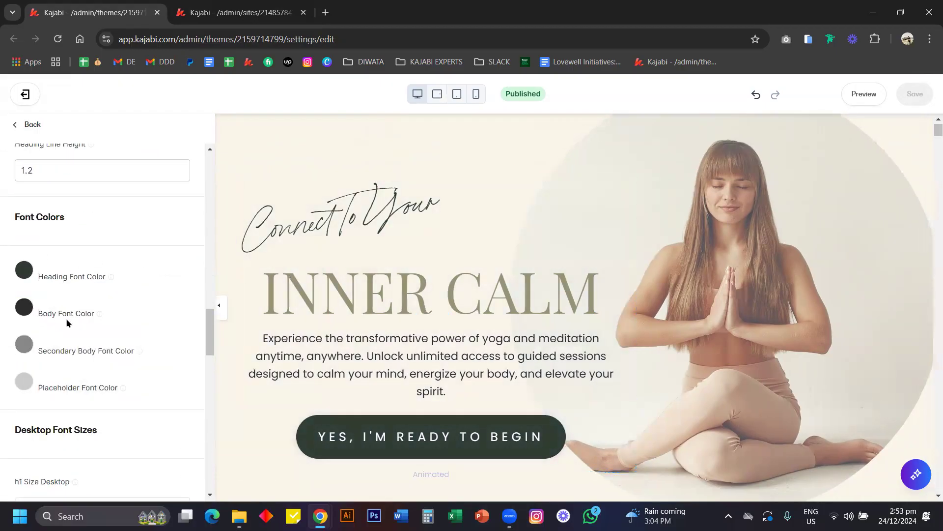
scroll(170, 331, "down", 1)
Examine the desktop and mobile font size settings, including the size options for the desktop h1
scroll(169, 330, "down", 4)
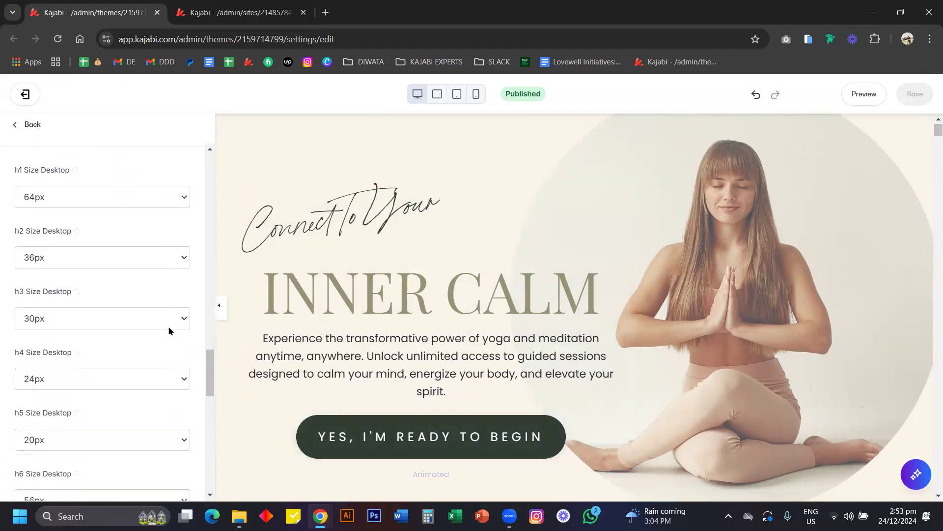
scroll(169, 330, "up", 1)
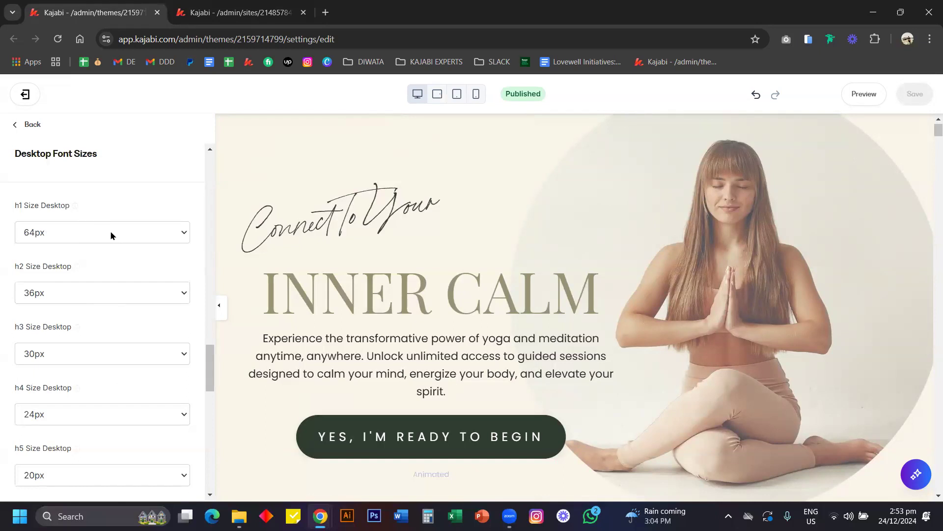
left_click(63, 240)
left_click(136, 193)
scroll(132, 337, "down", 9)
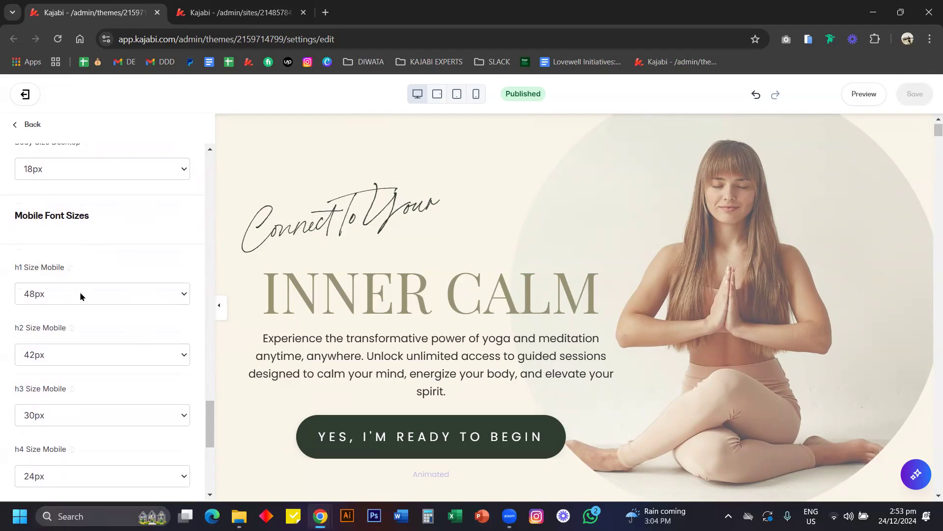
scroll(112, 249, "up", 10)
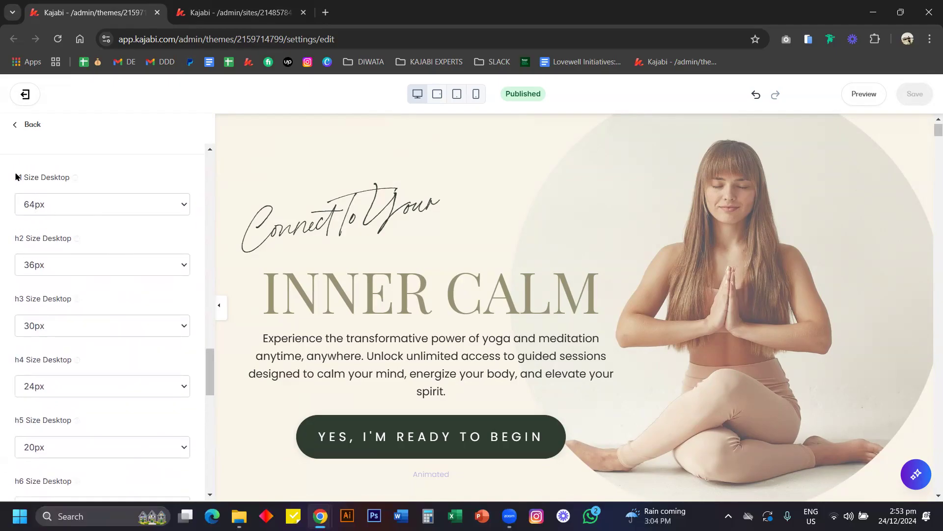
Review the desktop sizes from h4 down to body text and the mobile heading sizes, and leave the Style Guide
scroll(97, 293, "down", 4)
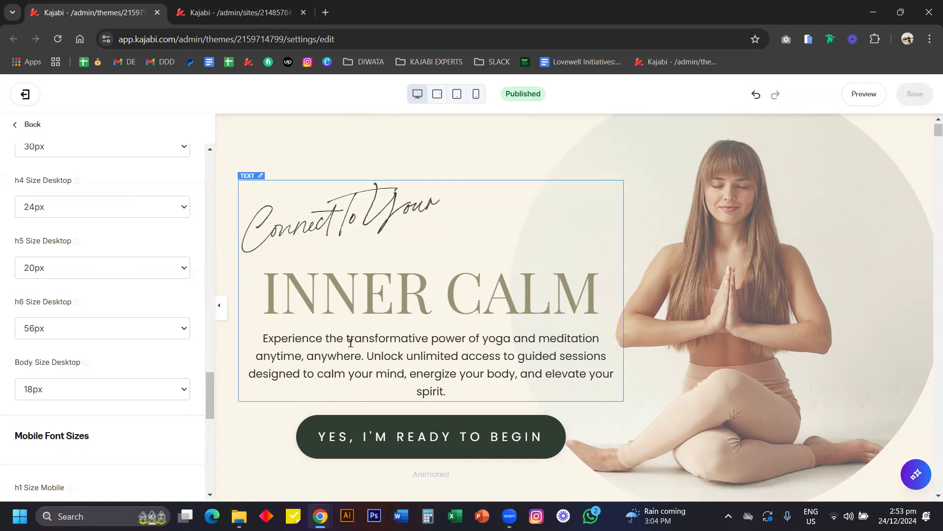
scroll(114, 336, "down", 4)
scroll(115, 338, "up", 9)
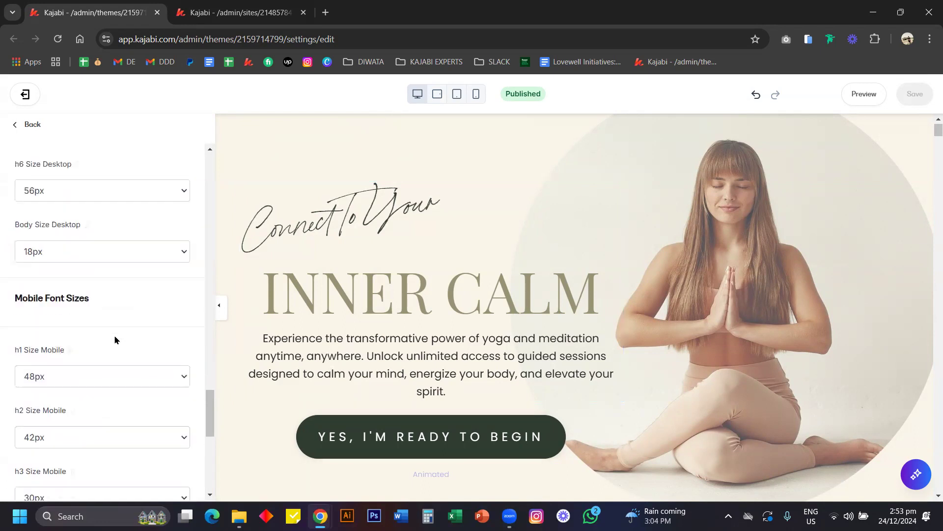
left_click(33, 124)
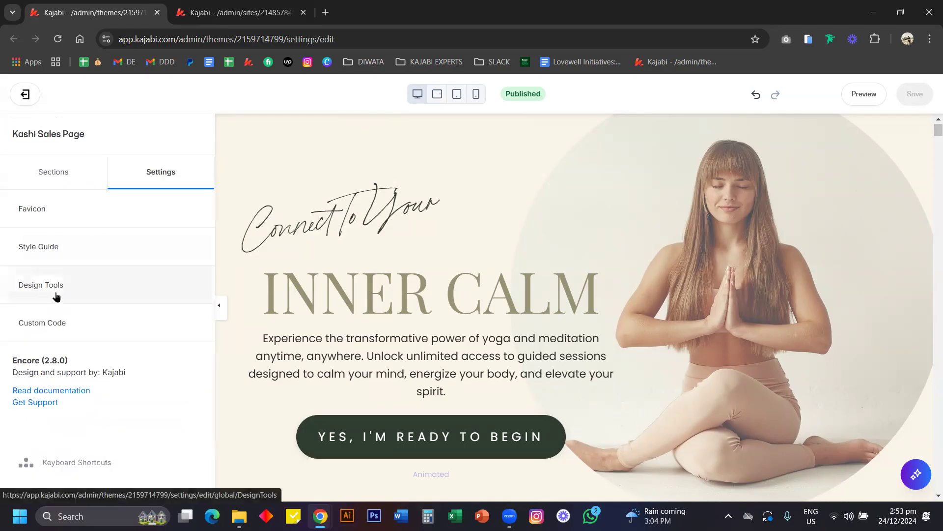
Turn on Show guides in the Design Tools, save, and inspect the section and block outlines on the page
left_click(172, 299)
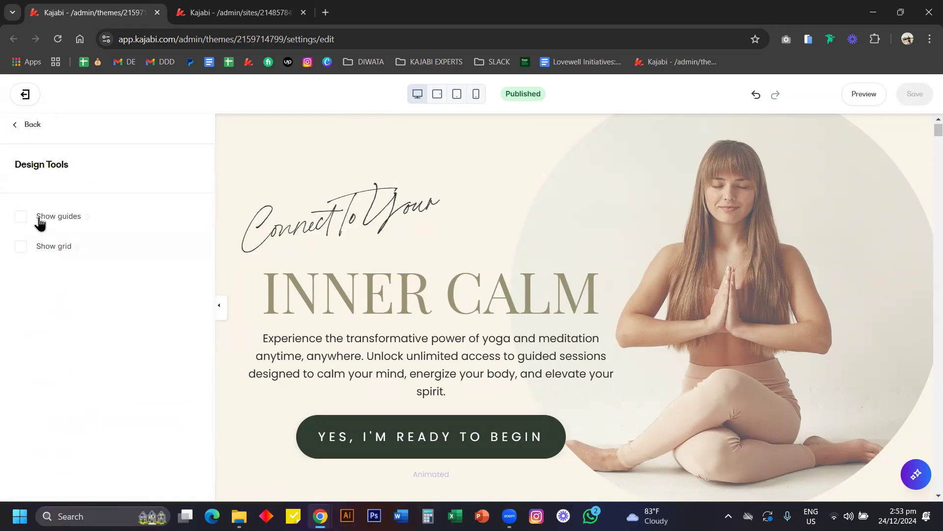
left_click(41, 222)
key("ctrl+s")
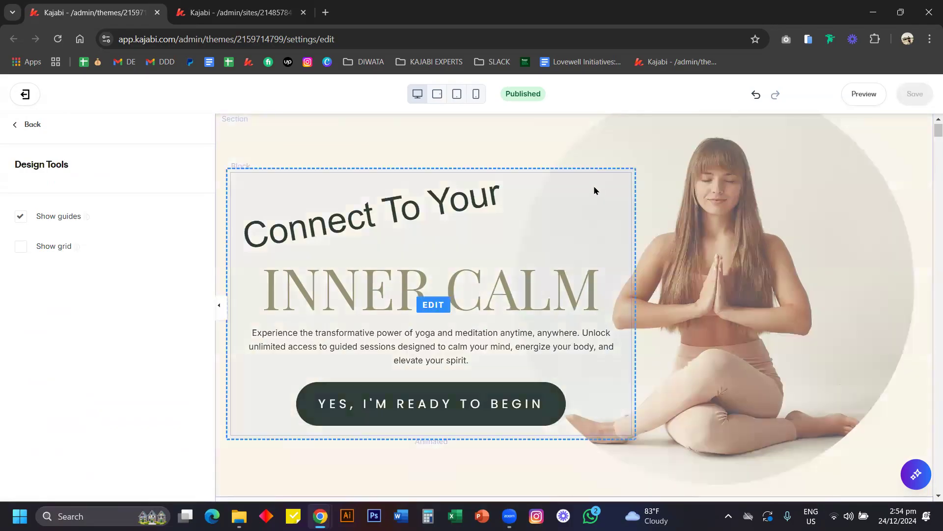
scroll(687, 328, "down", 7)
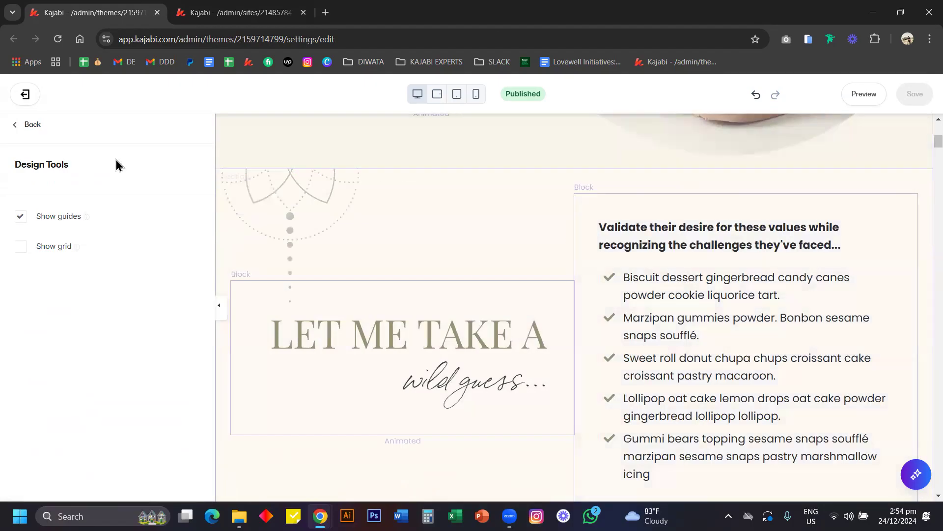
Turn off Show guides, save the page, and return to the settings list
left_click(33, 217)
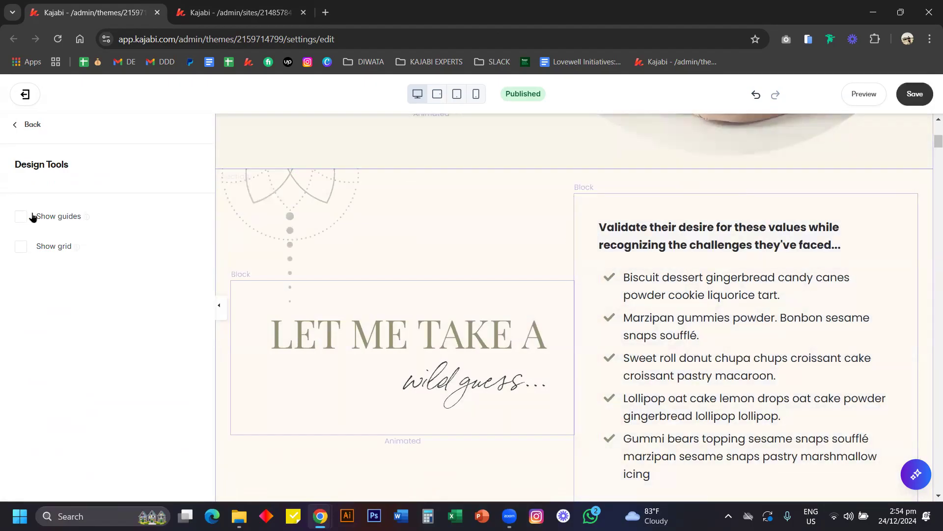
left_click(916, 98)
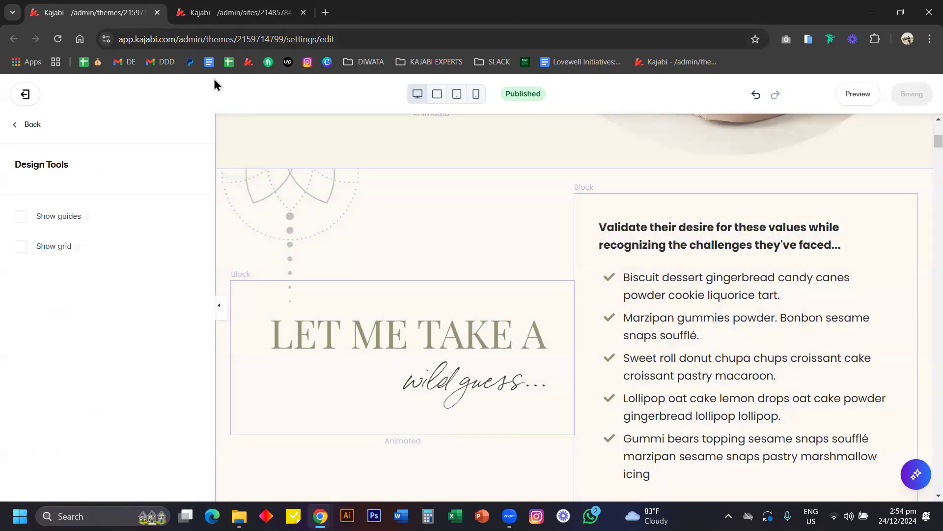
left_click(17, 129)
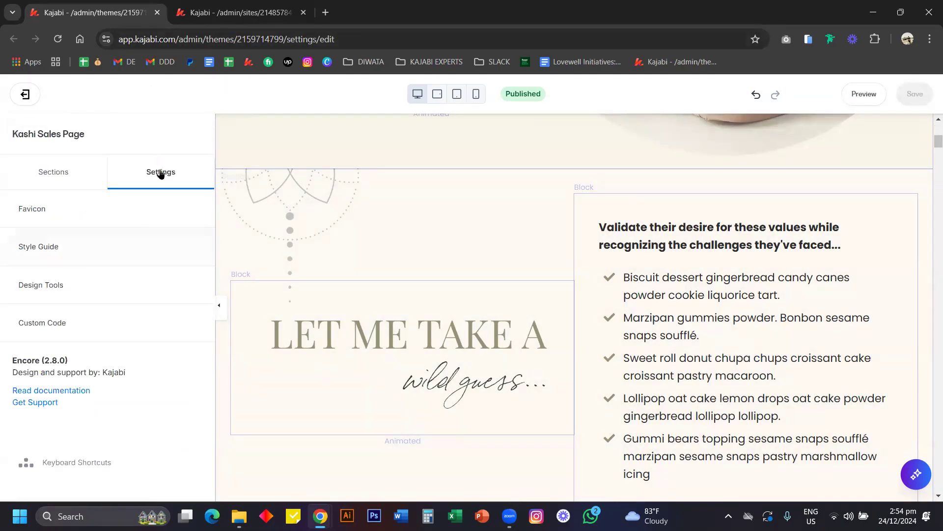
Open the custom code settings, enlarge the CSS code box and examine the script font rules for BonVivant-Regular and h6
left_click(55, 328)
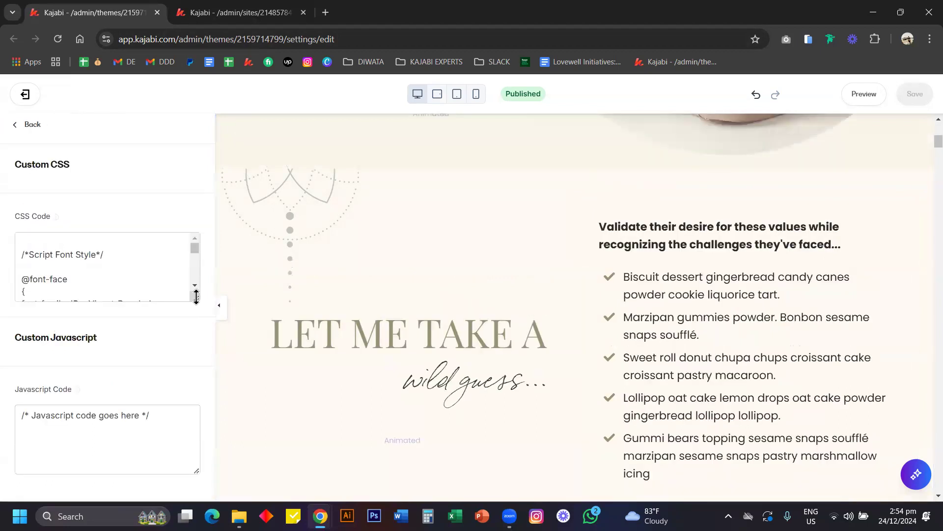
left_click_drag(196, 297, 191, 416)
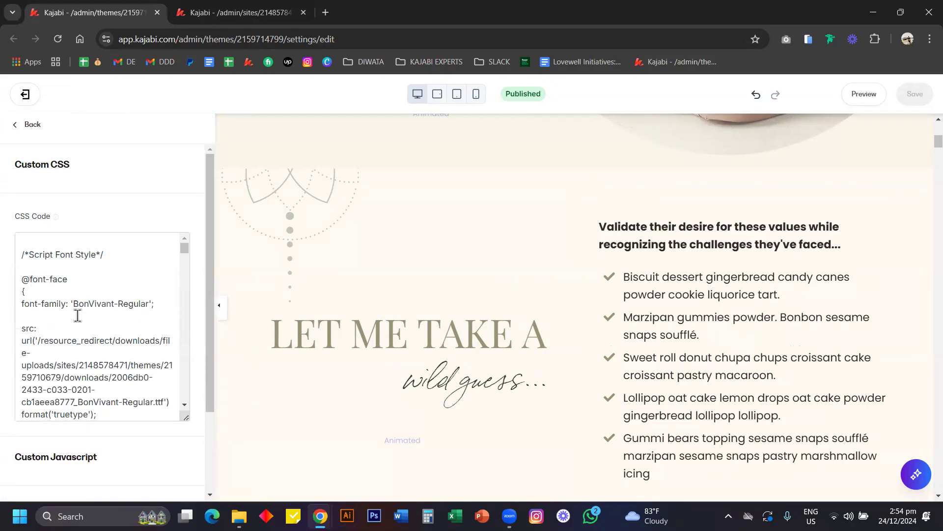
scroll(78, 314, "down", 2)
scroll(77, 314, "down", 2)
scroll(77, 314, "up", 3)
scroll(78, 314, "down", 3)
scroll(78, 314, "up", 3)
scroll(77, 315, "down", 2)
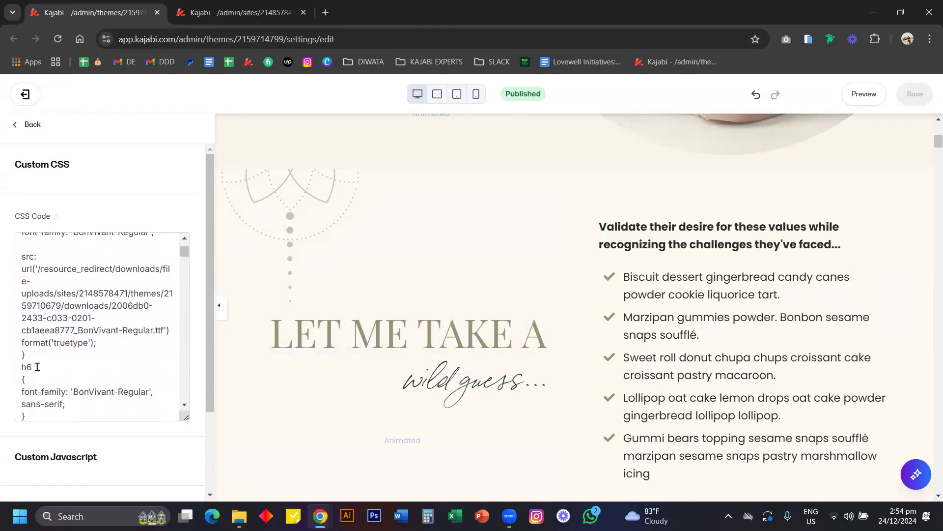
Examine the Button Design CSS and compare it with the hero button's hover effect on the page
scroll(104, 369, "down", 5)
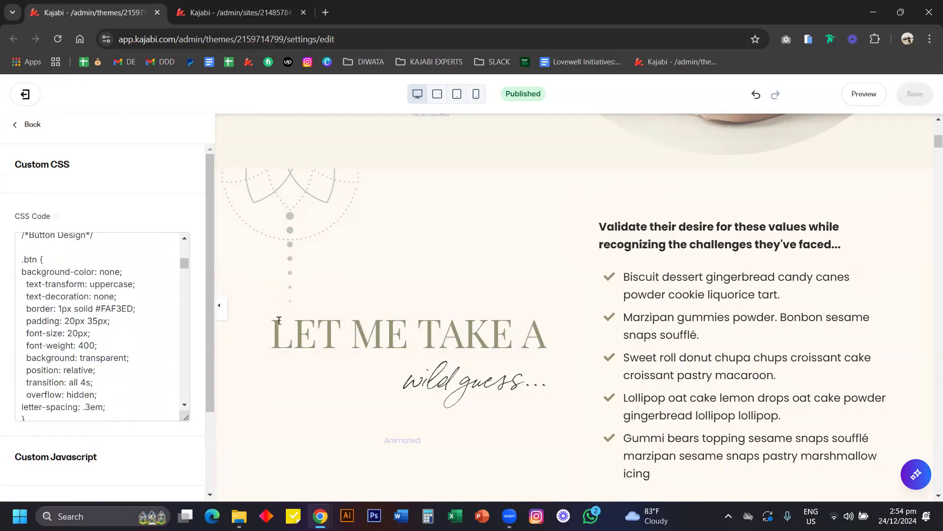
scroll(396, 347, "up", 5)
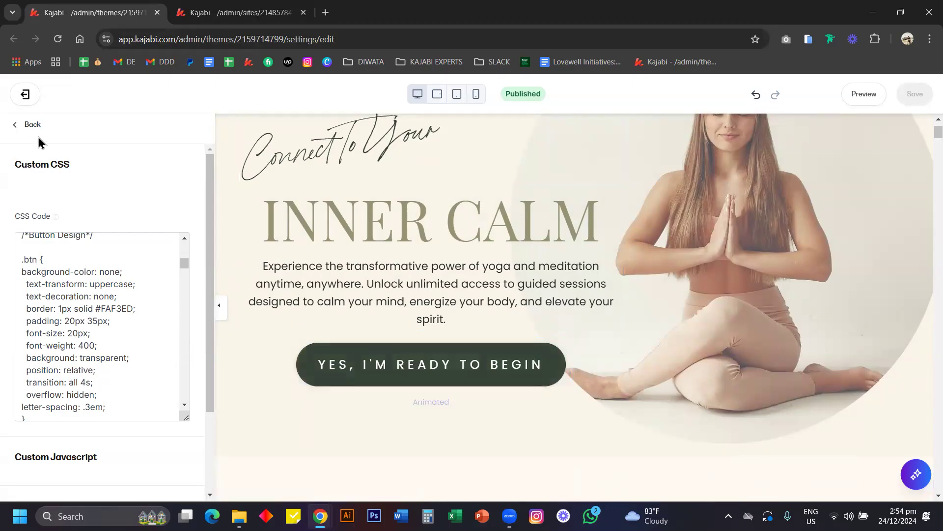
left_click(22, 126)
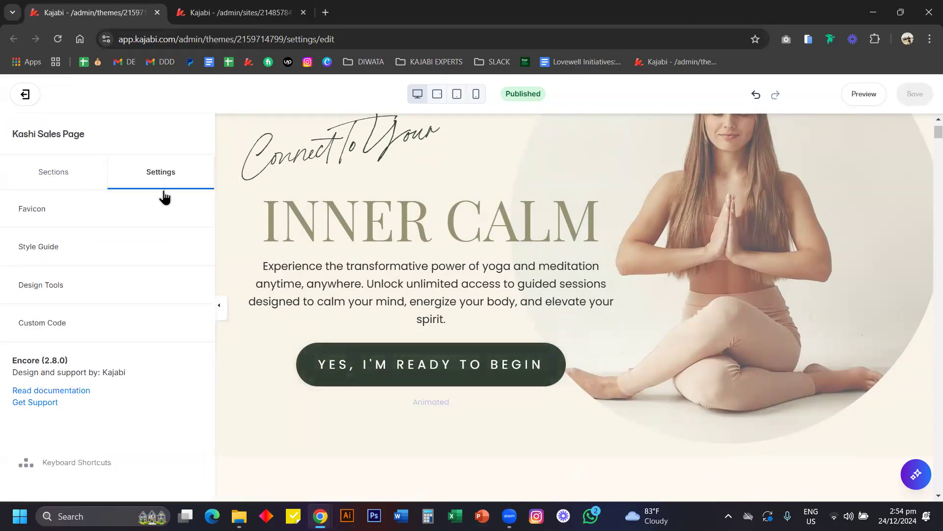
scroll(415, 339, "down", 2)
scroll(415, 339, "down", 6)
scroll(415, 339, "up", 5)
scroll(415, 339, "down", 1)
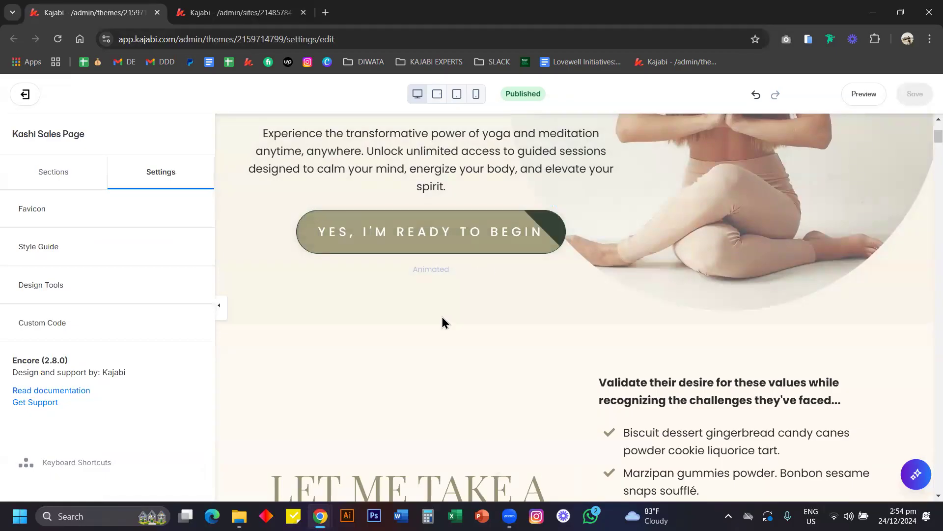
Set the Style Guide's button background color to the mustard gold swatch
left_click(95, 244)
scroll(9, 425, "down", 2)
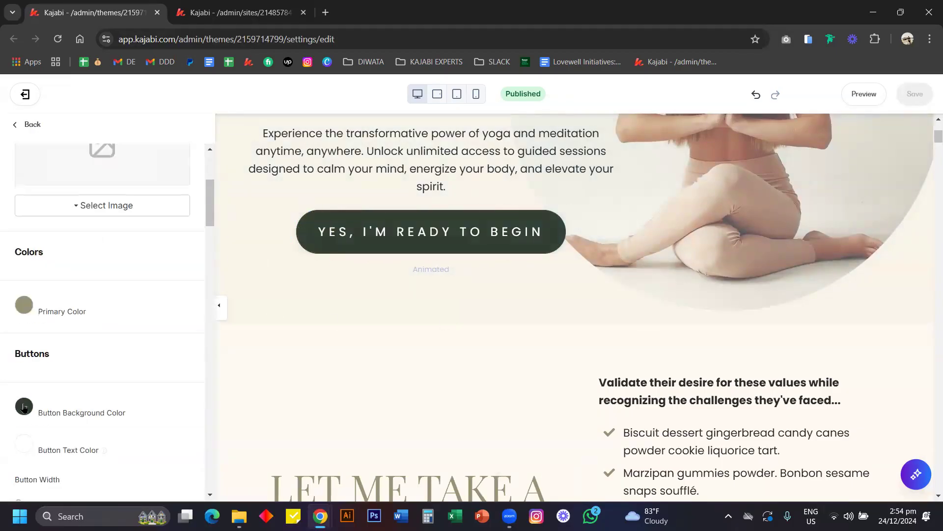
left_click(24, 407)
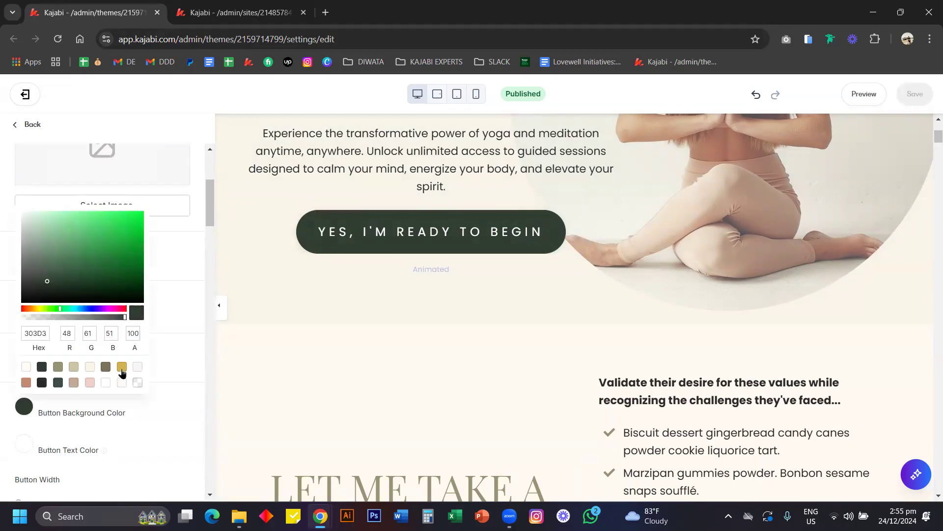
left_click(122, 367)
left_click(182, 338)
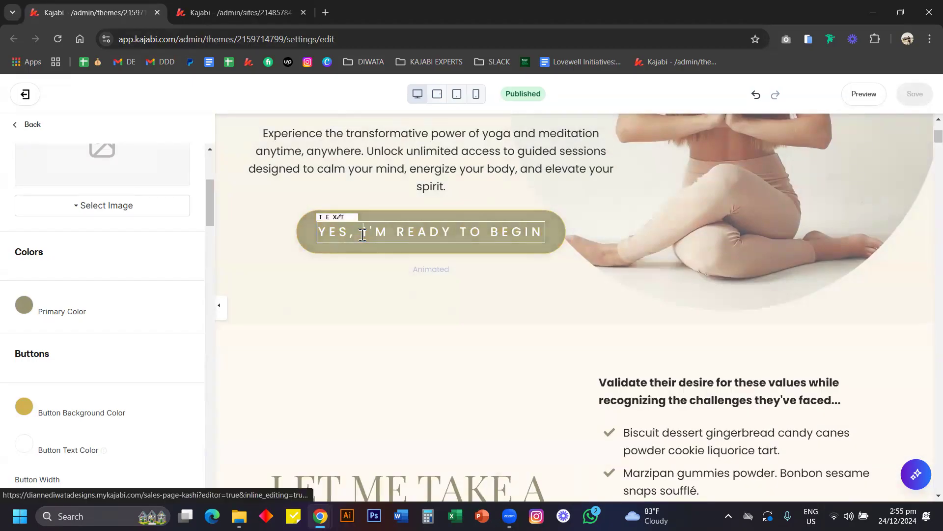
Open the hero text block and review the button options in its Call To Action settings
left_click(362, 234)
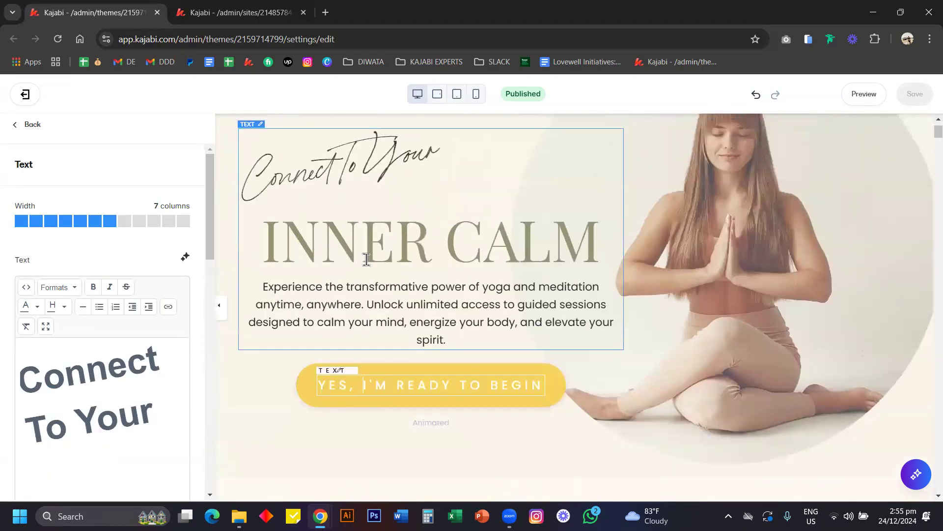
scroll(62, 343, "down", 10)
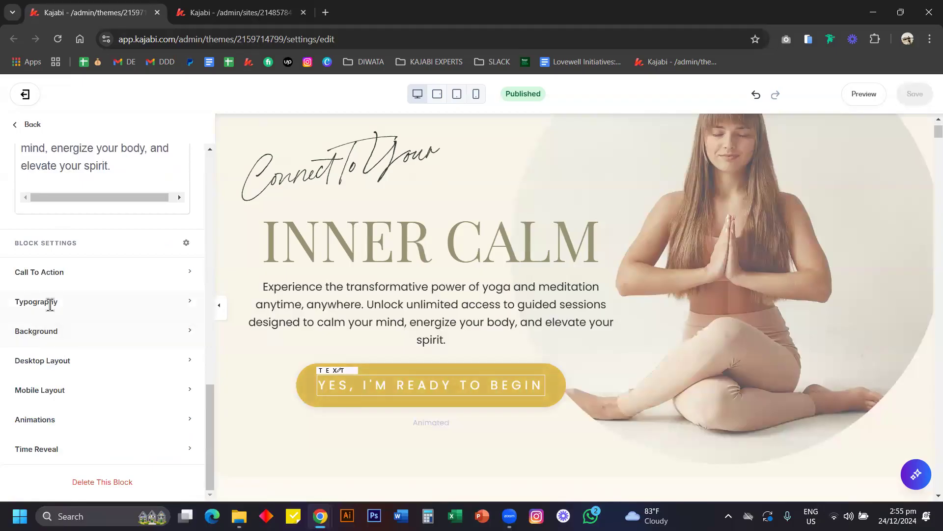
left_click(27, 274)
scroll(48, 393, "down", 2)
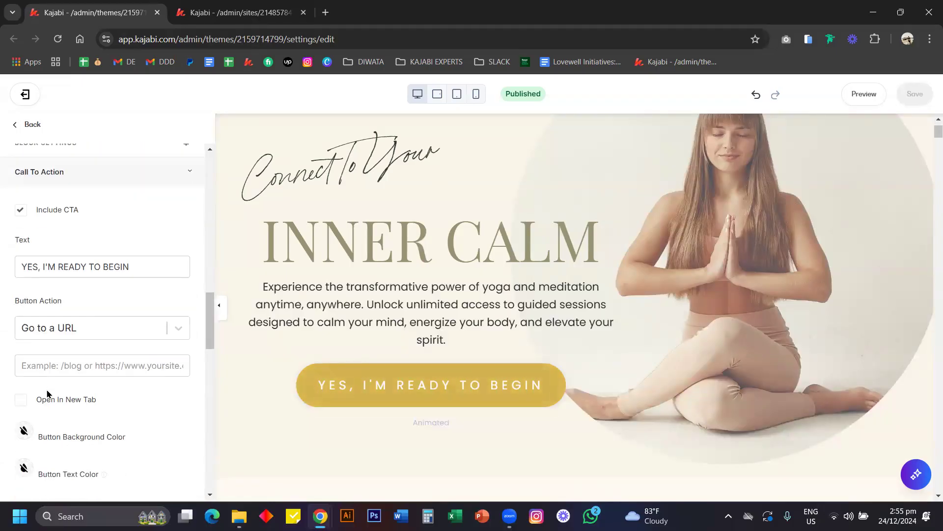
scroll(49, 393, "down", 2)
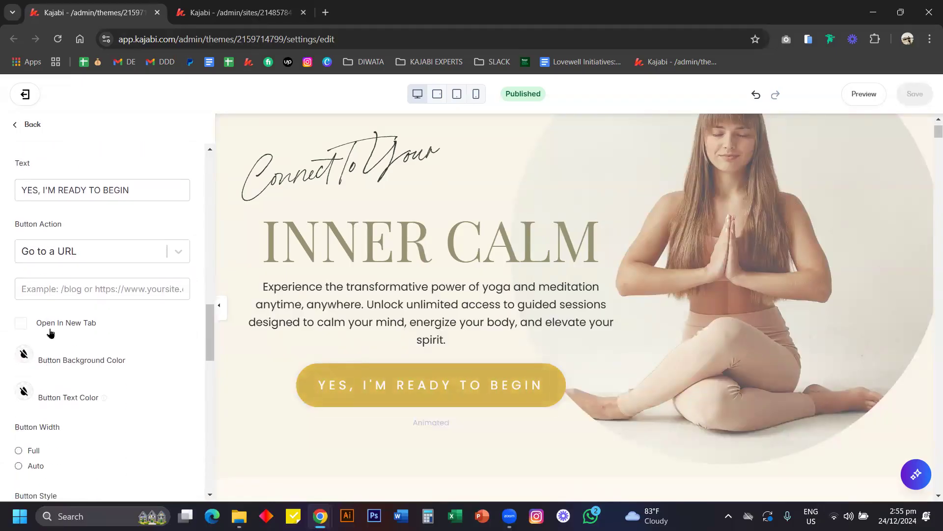
Try the terracotta swatch as the hero button's own background color, and undo the change
left_click(24, 354)
left_click(26, 297)
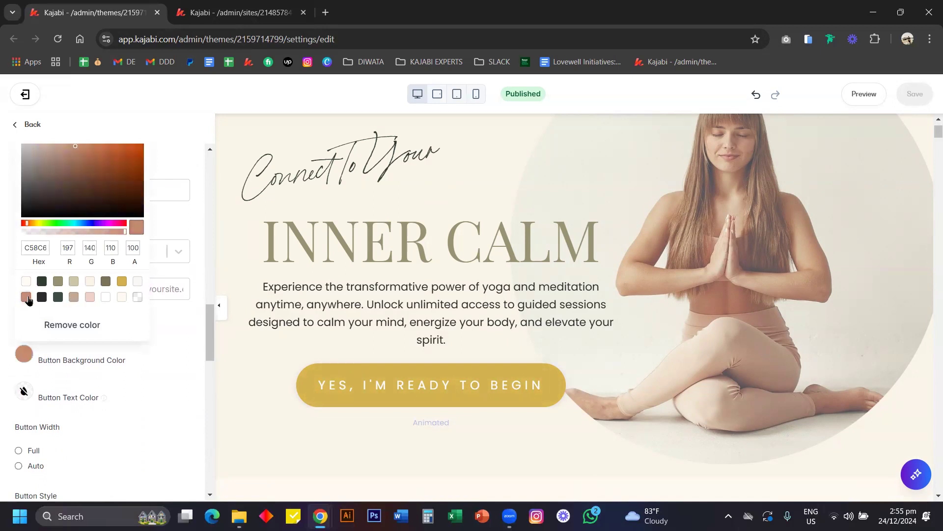
left_click(188, 375)
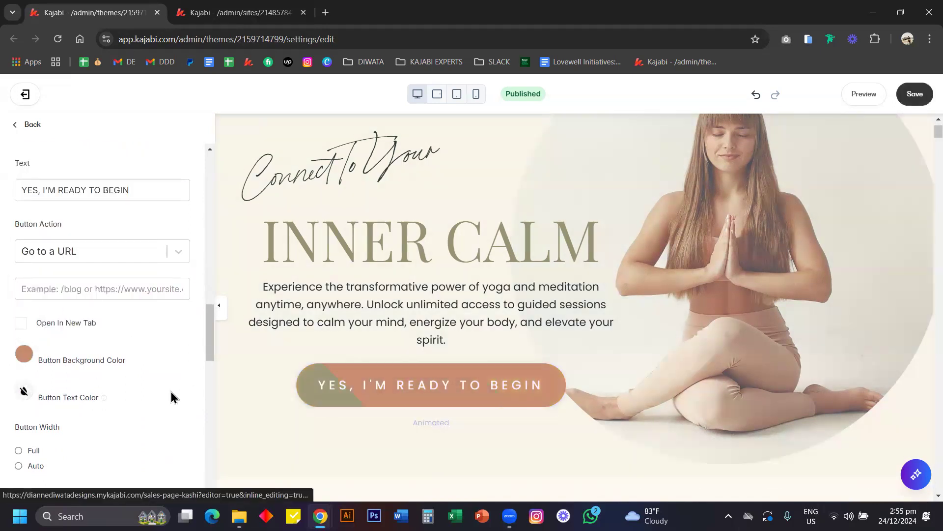
key("ctrl+z")
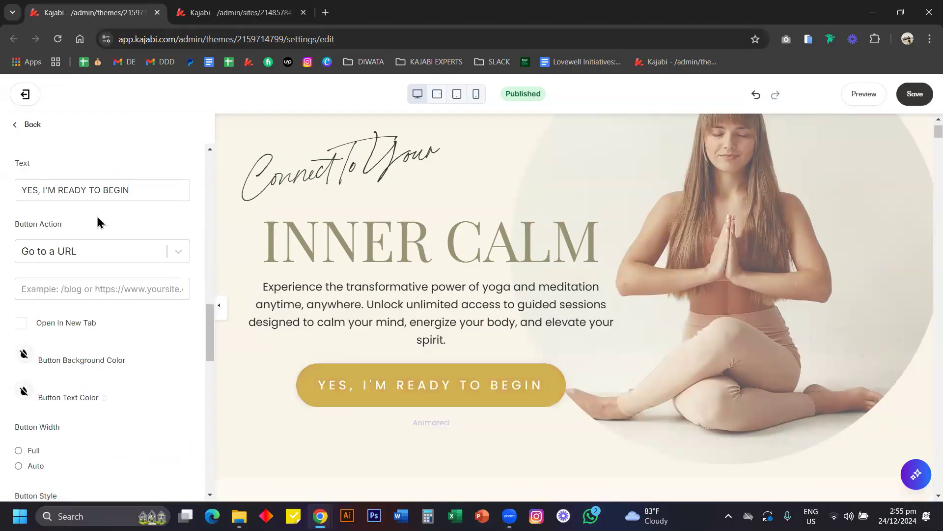
Reopen the custom CSS in an enlarged code box and examine the .btn rule alongside the hero button's hover transition
left_click(29, 129)
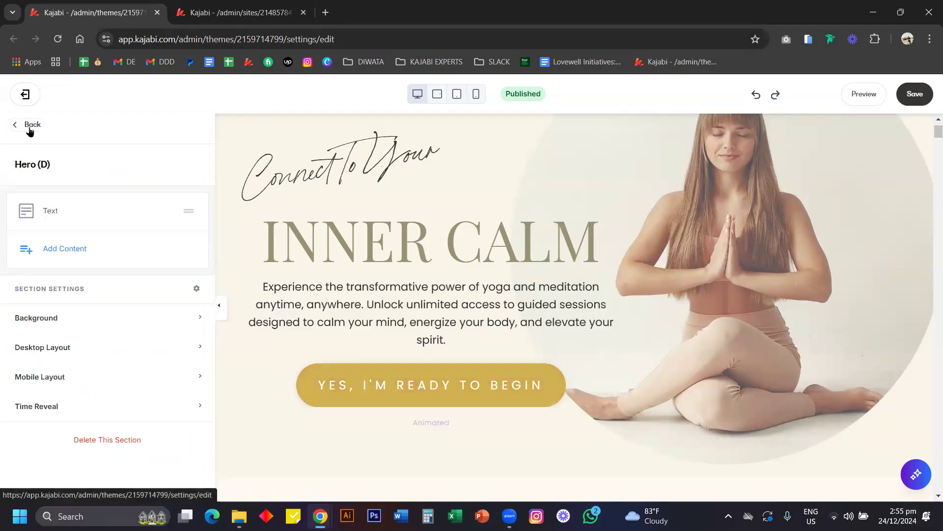
left_click(29, 128)
left_click(138, 176)
left_click(70, 329)
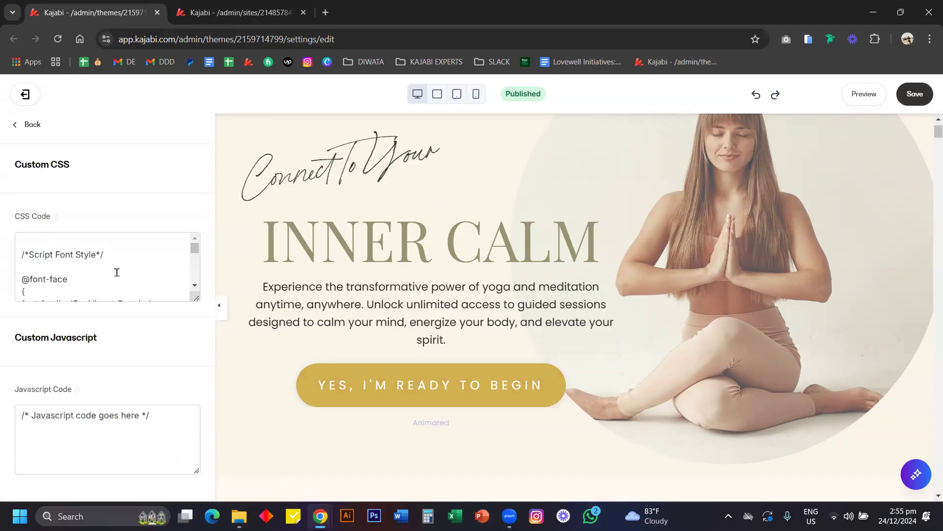
left_click_drag(193, 295, 191, 460)
scroll(144, 407, "down", 3)
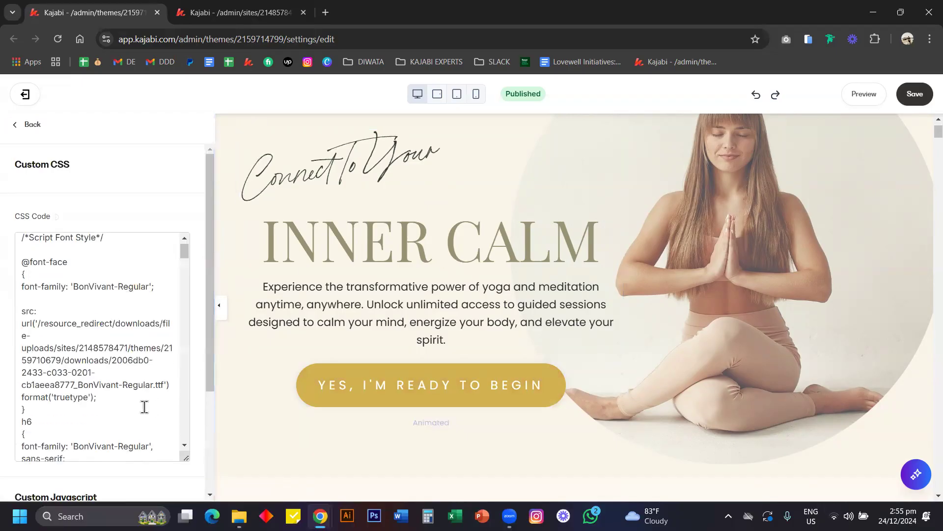
scroll(109, 338, "up", 1)
scroll(109, 334, "down", 4)
scroll(109, 333, "down", 3)
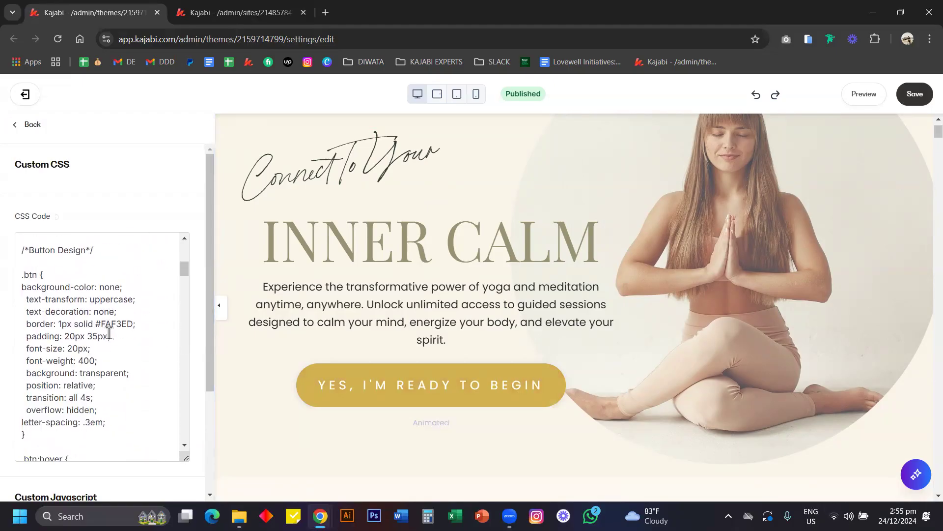
scroll(89, 353, "down", 1)
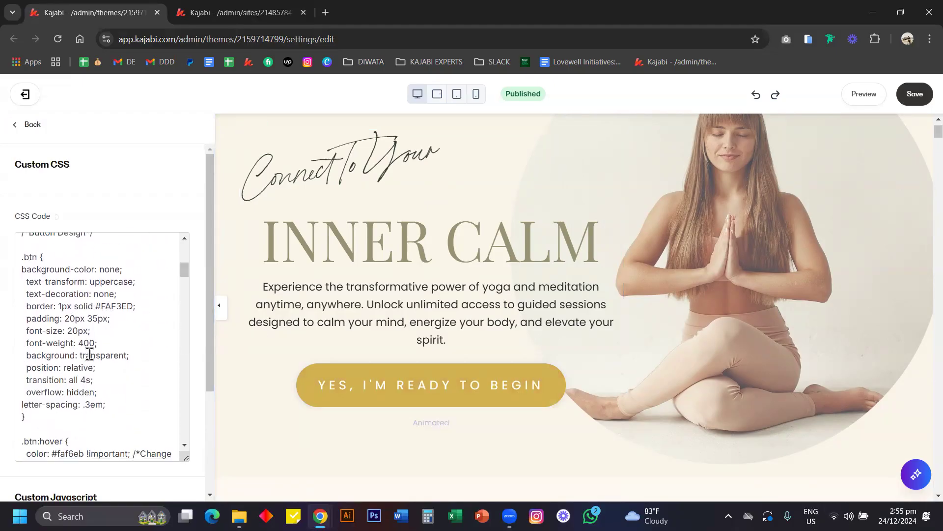
mouse_move(310, 385)
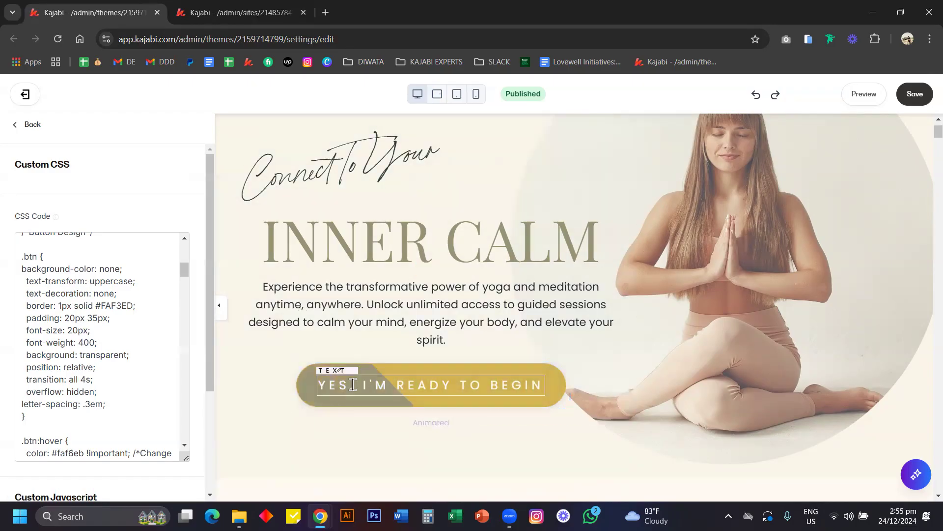
Highlight the letter-spacing, font-size and font-weight lines of the .btn rule, and examine the .btn:hover rule
triple_click(82, 405)
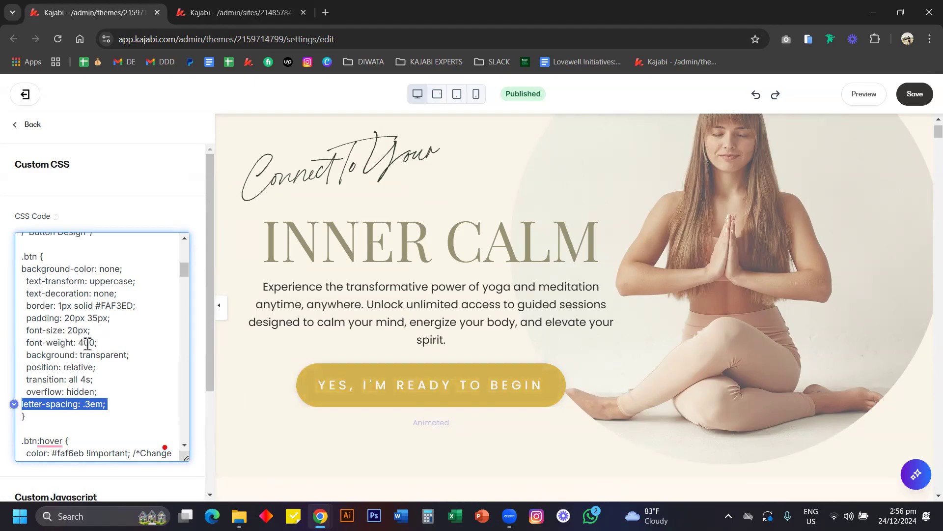
left_click_drag(97, 342, 24, 330)
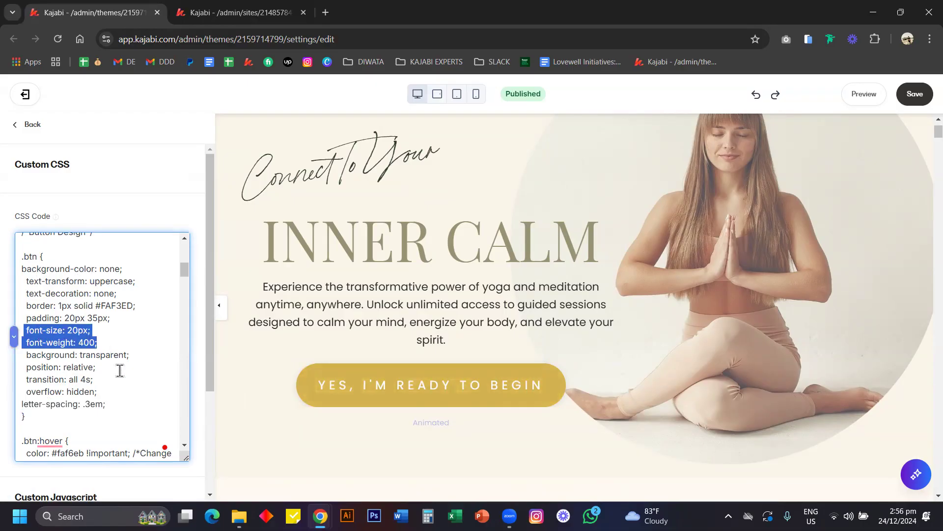
scroll(137, 385, "down", 4)
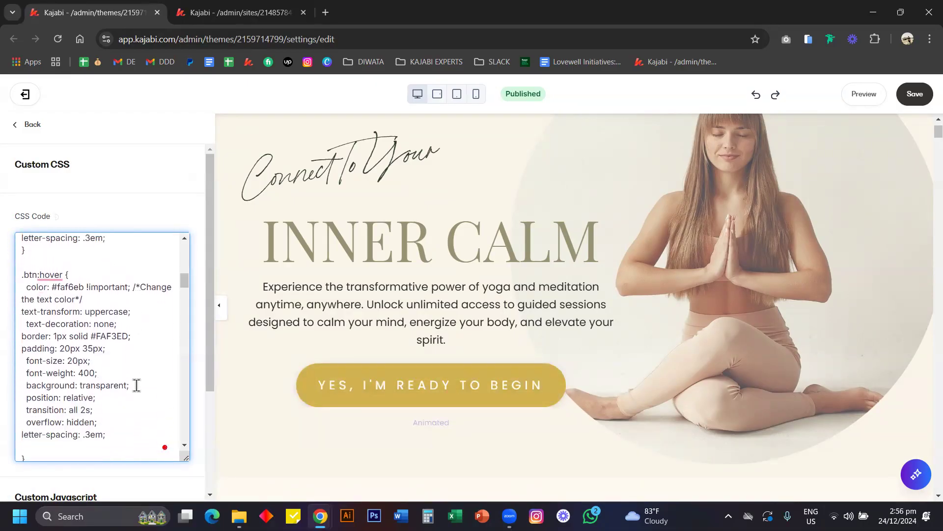
Highlight the font-size and font-weight lines of the .btn:hover rule and the font lines of the .form-btn rule
left_click_drag(97, 373, 22, 363)
scroll(74, 364, "down", 7)
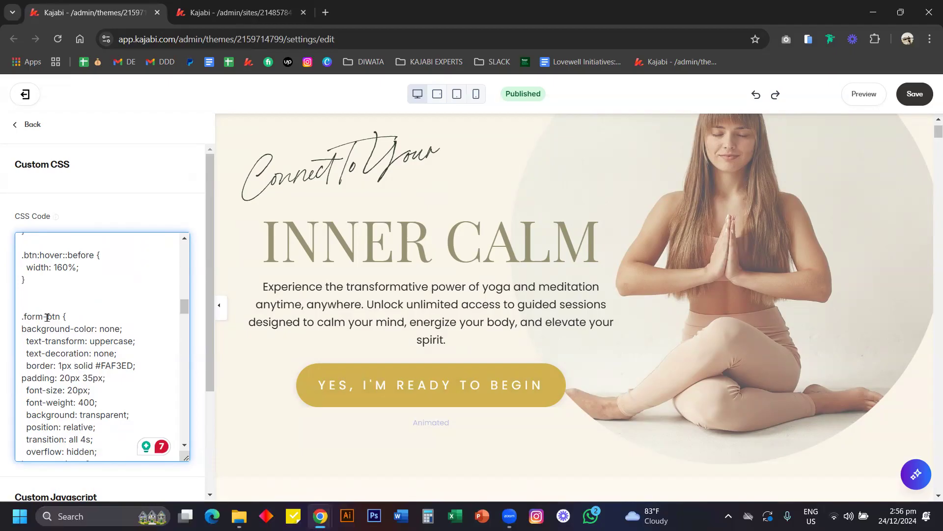
scroll(82, 368, "down", 1)
left_click_drag(106, 376, 21, 362)
scroll(96, 346, "up", 5)
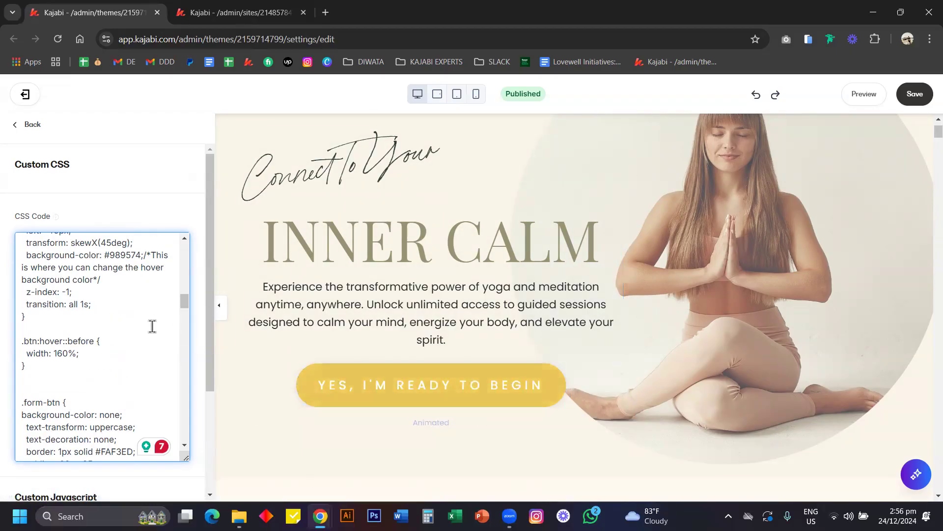
Review the Button Design code from the .btn rule through .btn:hover to the commented background-color line in .btn::before
scroll(152, 326, "up", 5)
scroll(153, 326, "up", 3)
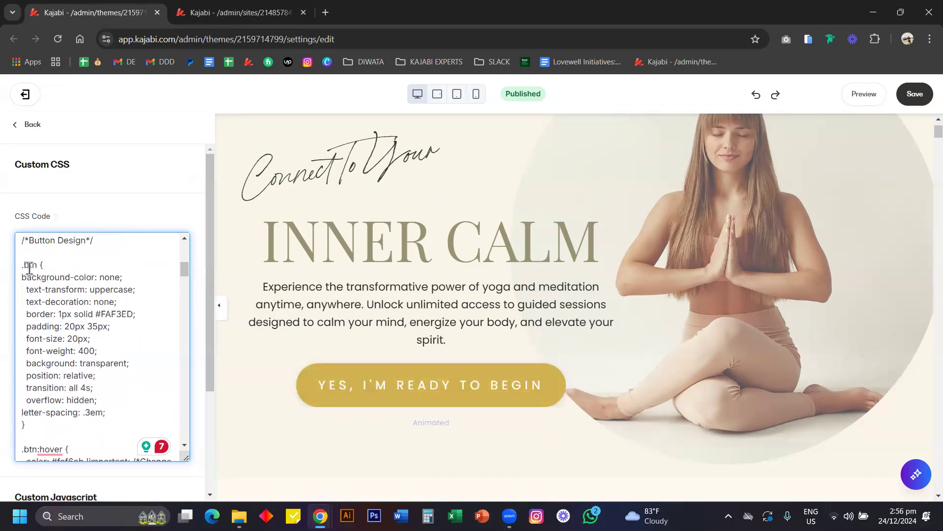
scroll(77, 315, "down", 2)
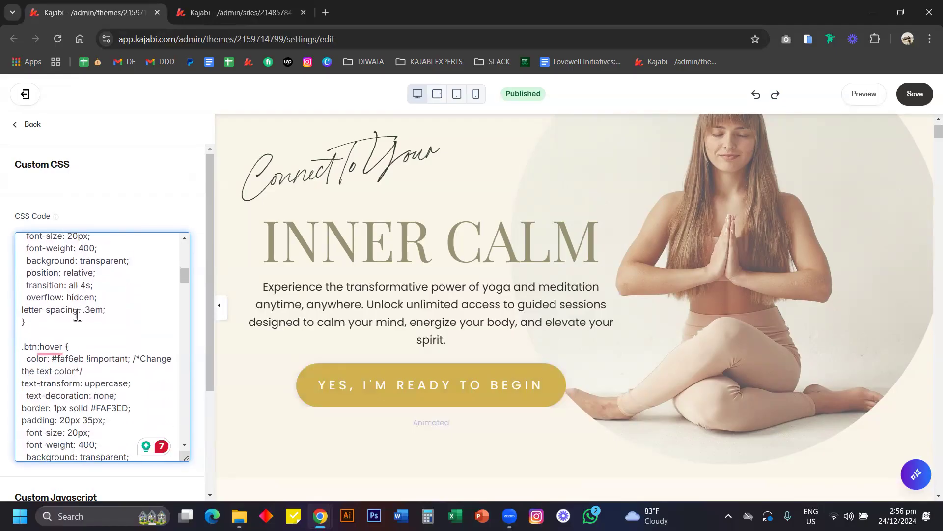
scroll(42, 344, "down", 4)
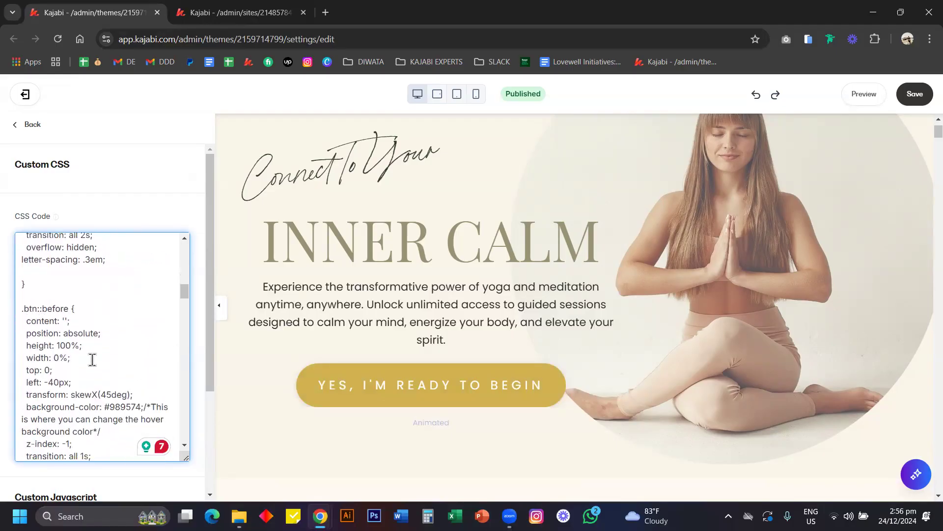
scroll(92, 360, "down", 1)
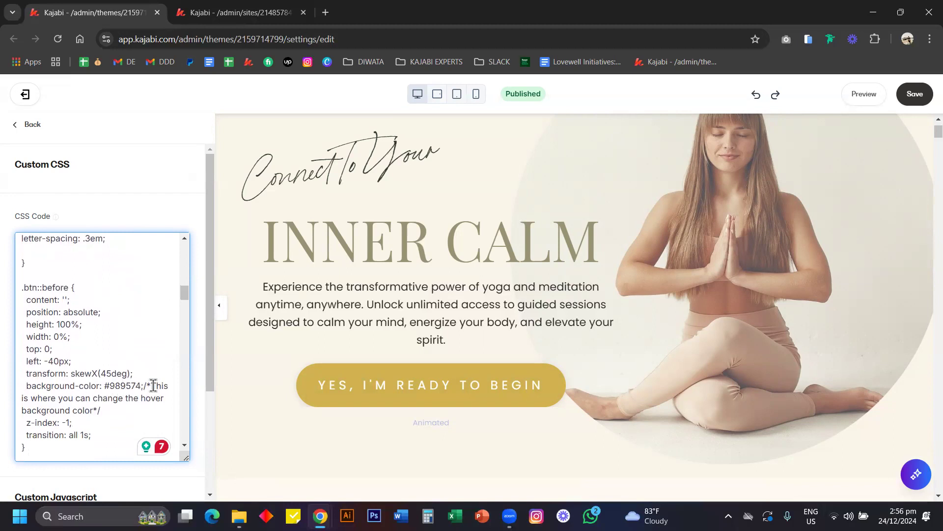
Try #333333 as the hover background color in the .btn::before rule, save the page, and undo the color edit
triple_click(121, 386)
double_click(122, 386)
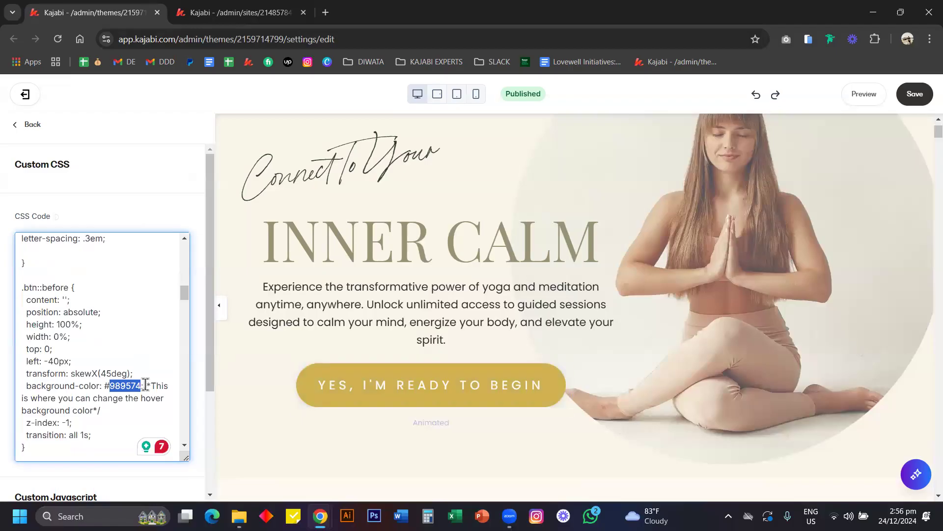
type("333333")
key("ctrl+s")
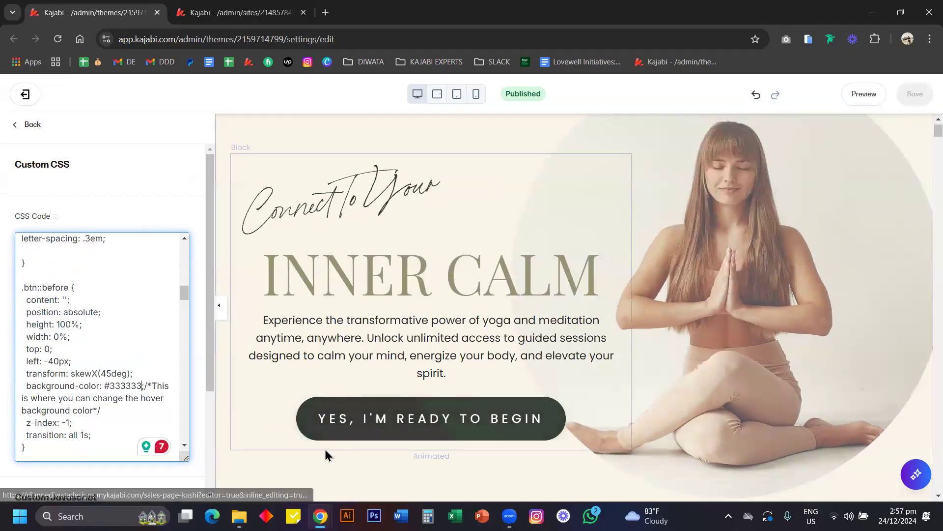
scroll(326, 437, "down", 1)
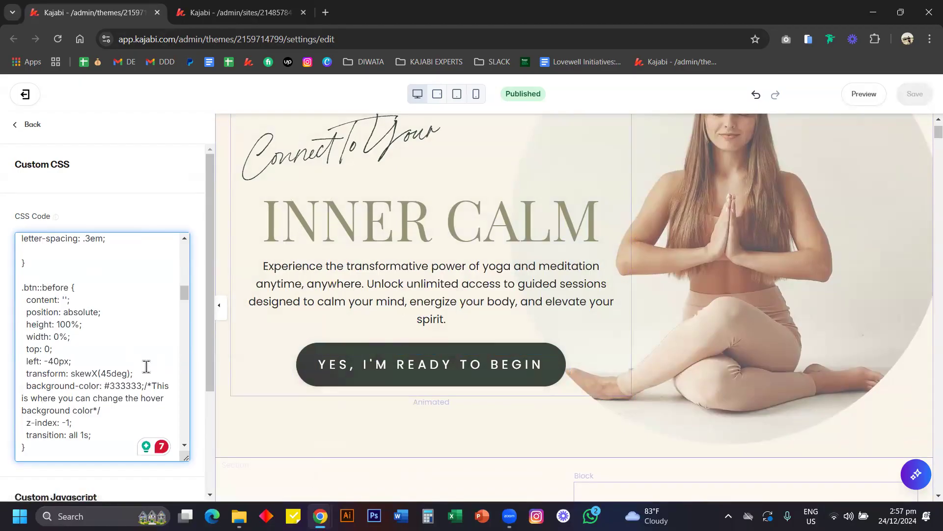
key("ctrl+z")
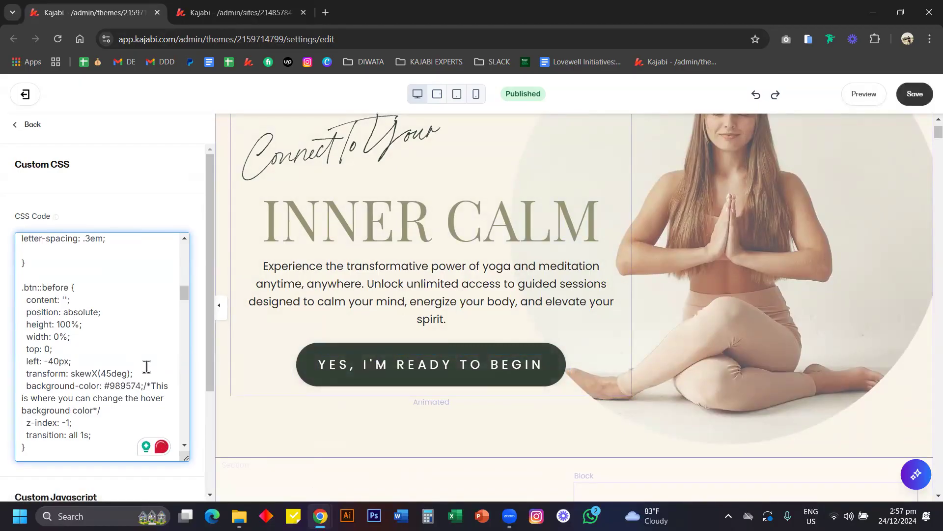
Find the "3rd Section - Agitation" comment in the custom CSS and highlight it
scroll(146, 367, "down", 10)
scroll(146, 366, "down", 10)
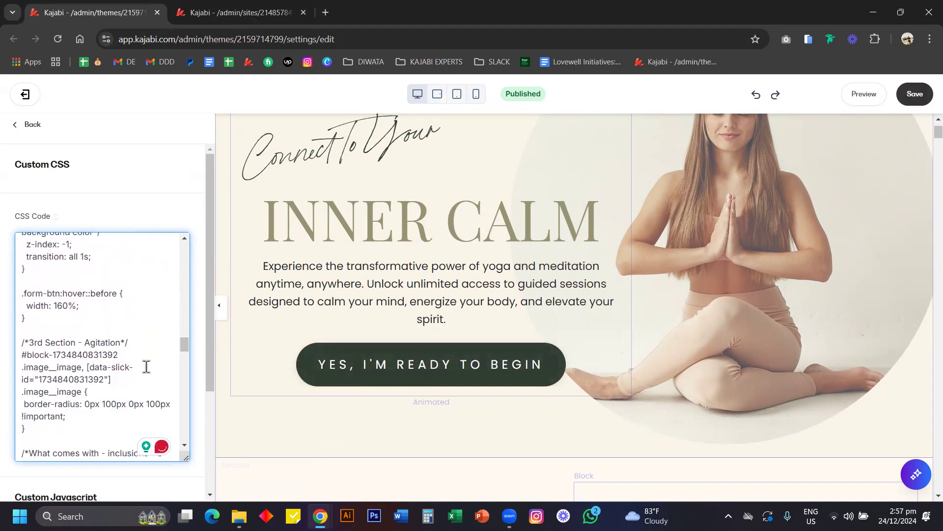
left_click_drag(129, 340, 18, 340)
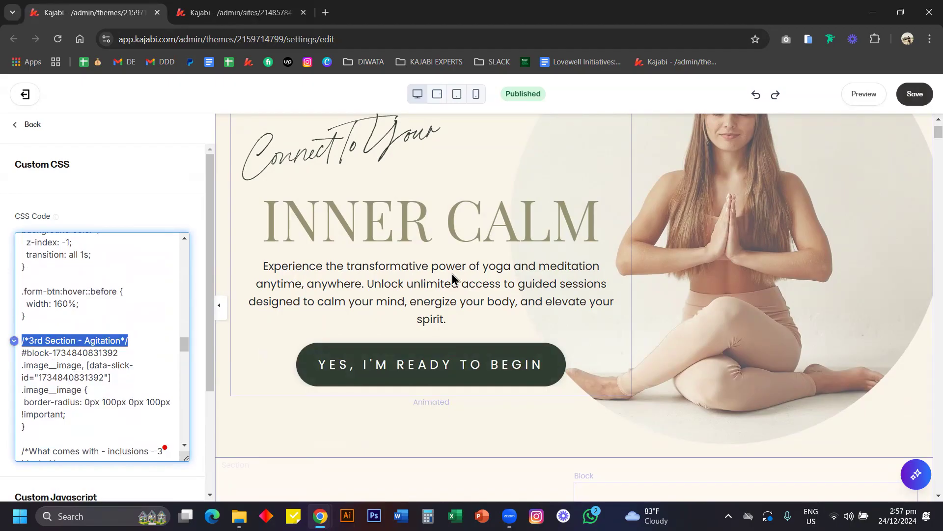
left_click(181, 211)
Examine the rounded image in the "Caught in the same loop?" section and the three rounded inclusion cards on the page
scroll(434, 320, "down", 6)
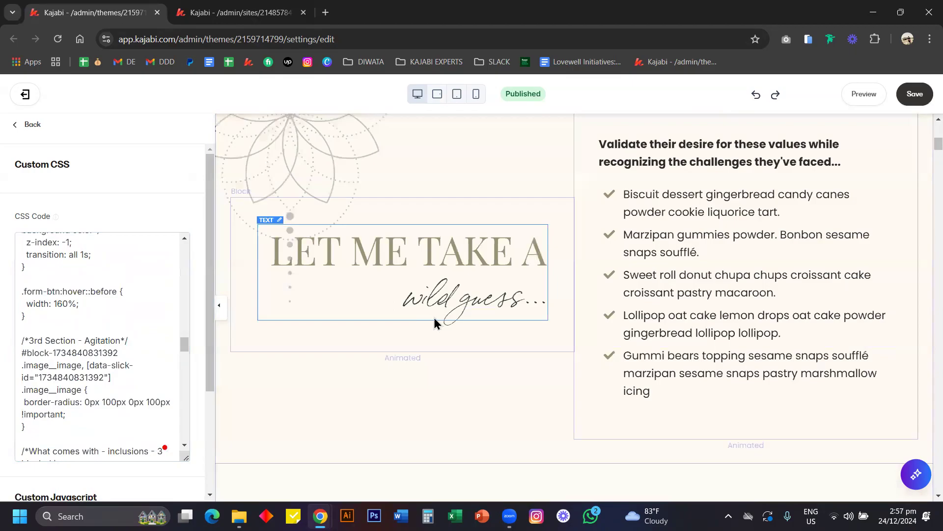
scroll(435, 322, "down", 5)
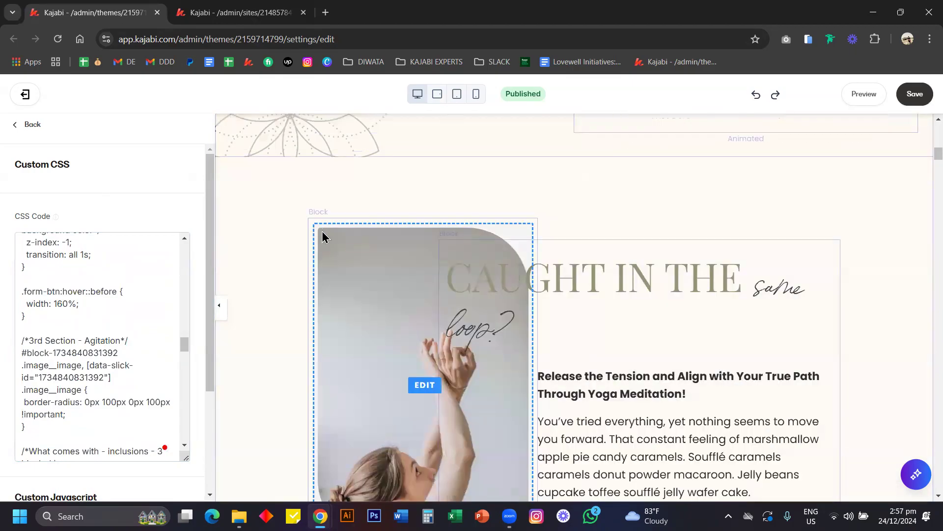
scroll(413, 353, "down", 7)
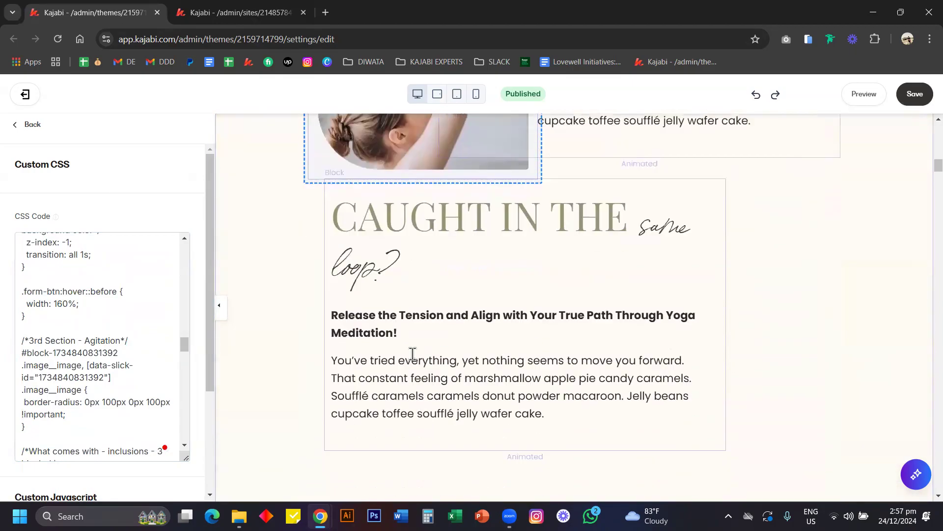
scroll(412, 354, "down", 15)
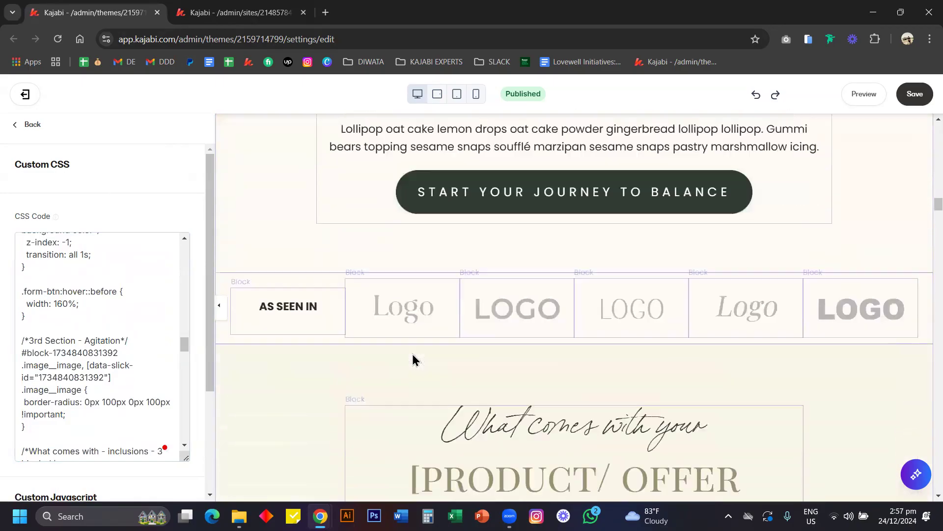
scroll(413, 360, "down", 10)
scroll(413, 360, "up", 2)
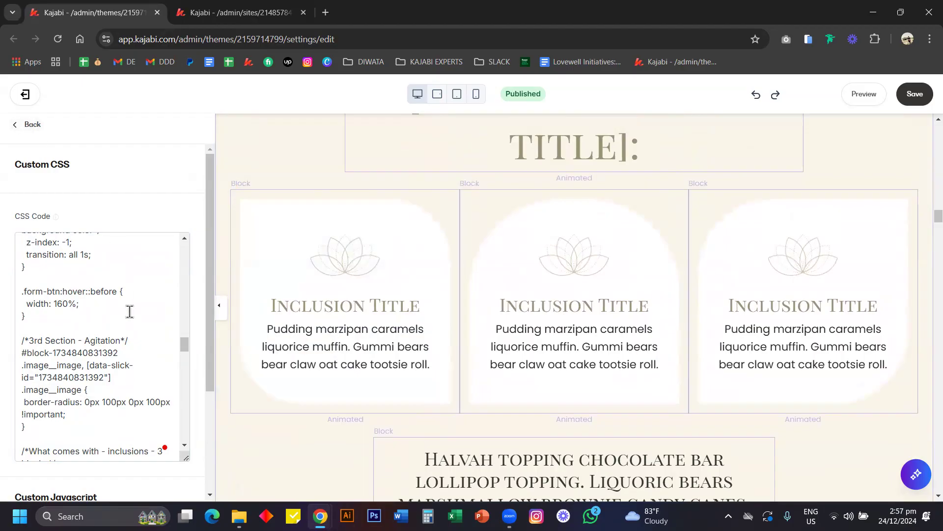
Leave the custom CSS for the page's section list, and bring the preview back to the hero section
left_click(27, 124)
left_click(54, 180)
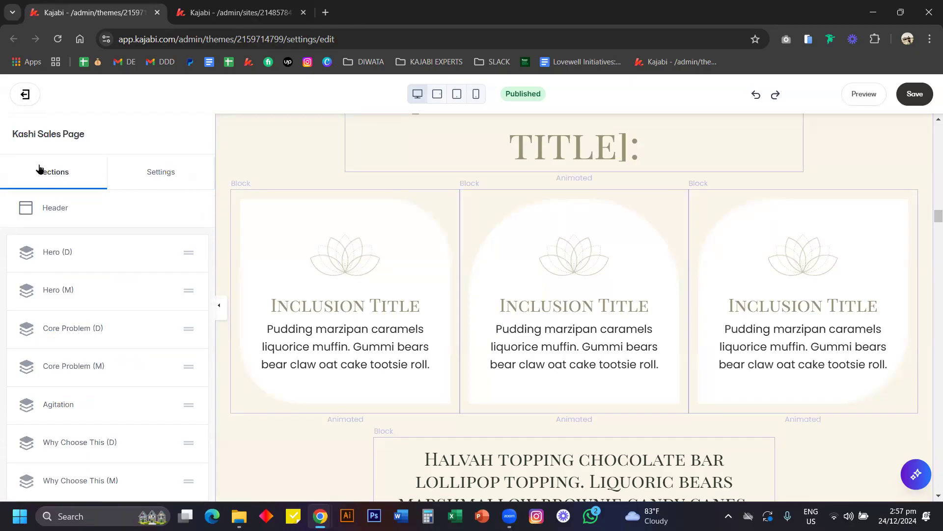
scroll(120, 343, "down", 3)
scroll(118, 335, "up", 3)
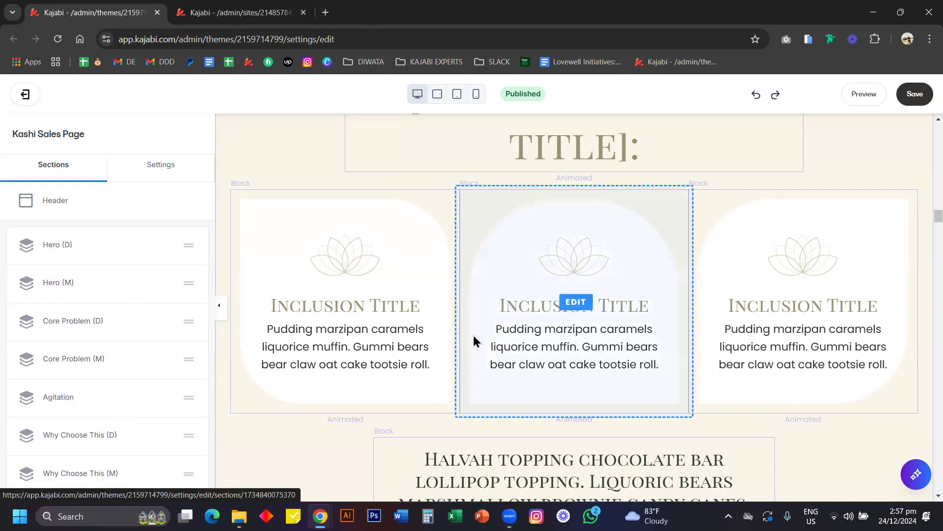
scroll(474, 336, "up", 5)
scroll(474, 334, "up", 5)
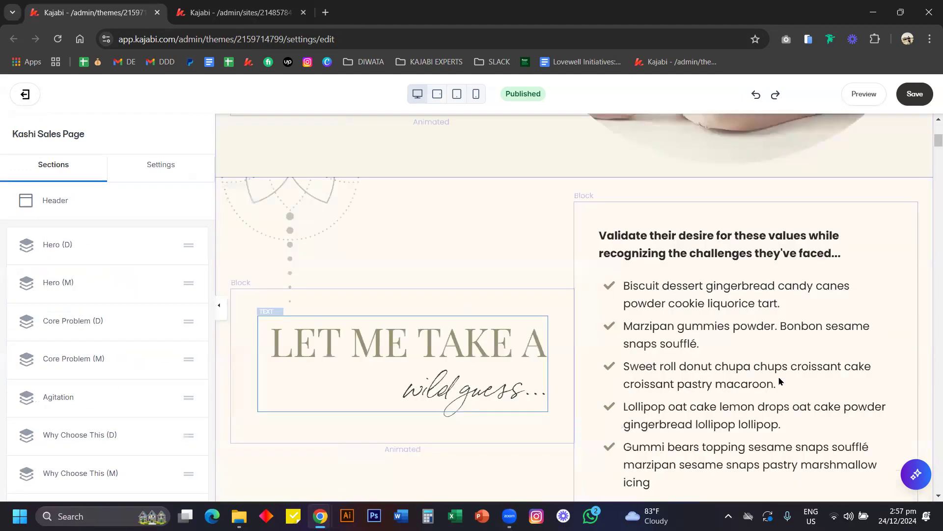
scroll(778, 376, "up", 5)
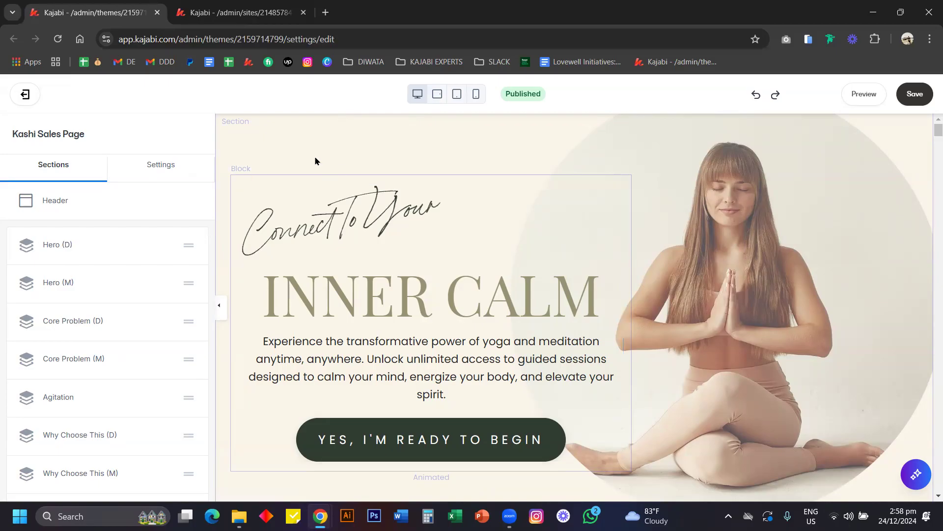
Preview the hero section in the phone layout, return to the desktop layout, and look over the section list
scroll(473, 260, "down", 3)
scroll(473, 260, "up", 3)
scroll(473, 260, "down", 2)
scroll(473, 261, "up", 2)
left_click(476, 95)
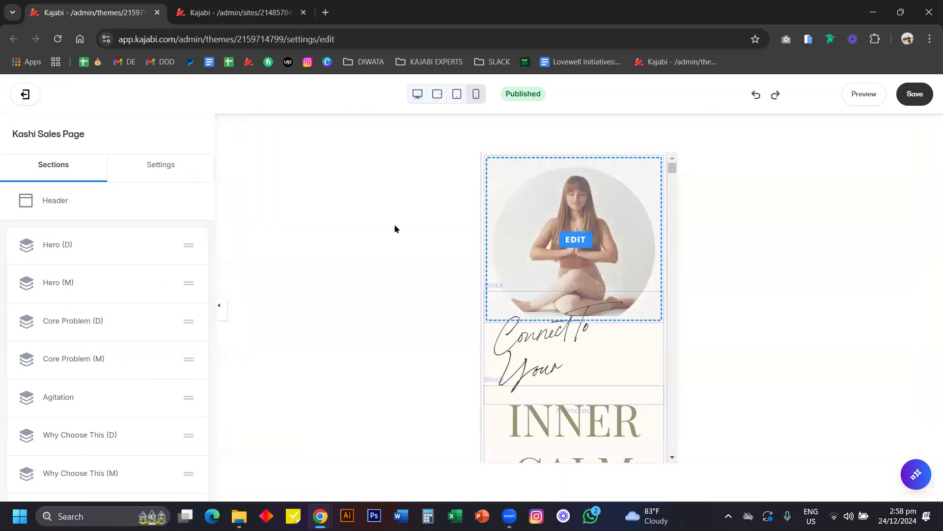
left_click(417, 95)
scroll(50, 343, "down", 2)
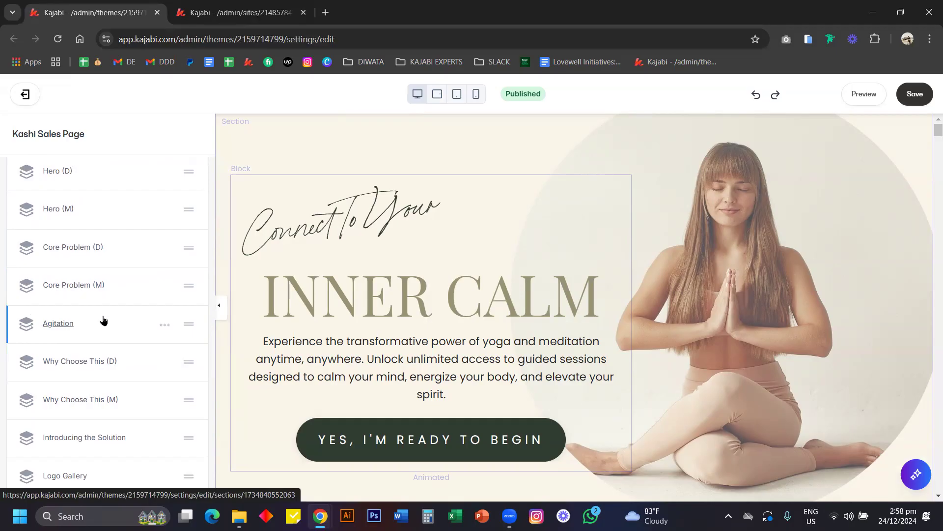
scroll(103, 321, "up", 2)
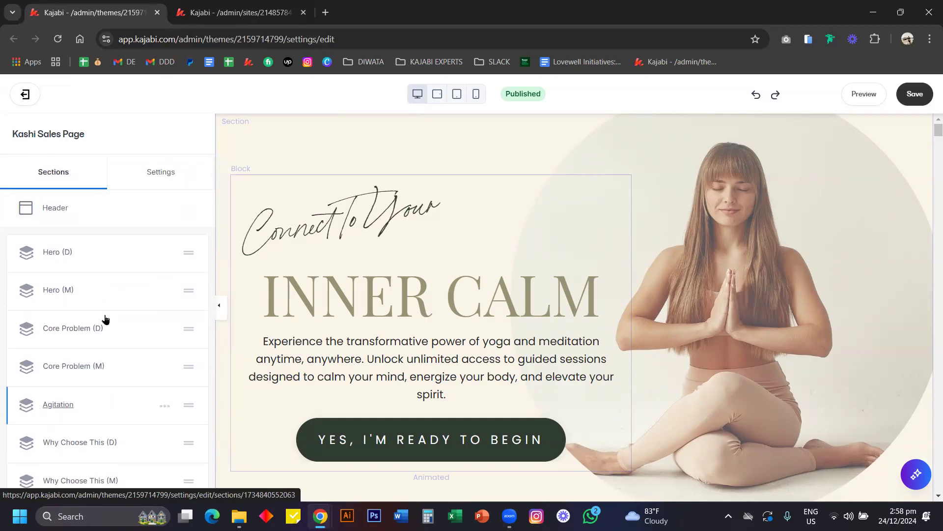
Look into the Hero (D) section, return to the section list, and open the Core Problem (D) section
left_click(57, 253)
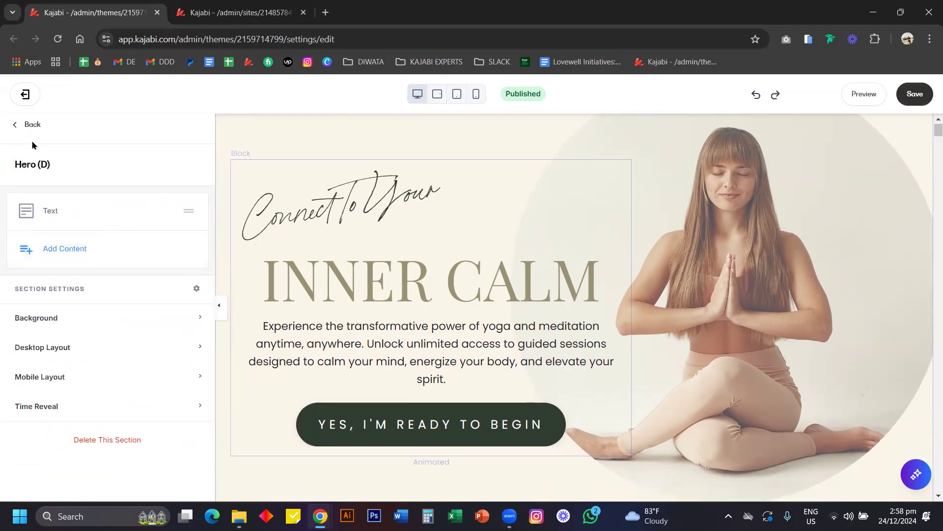
left_click(27, 125)
scroll(311, 332, "down", 6)
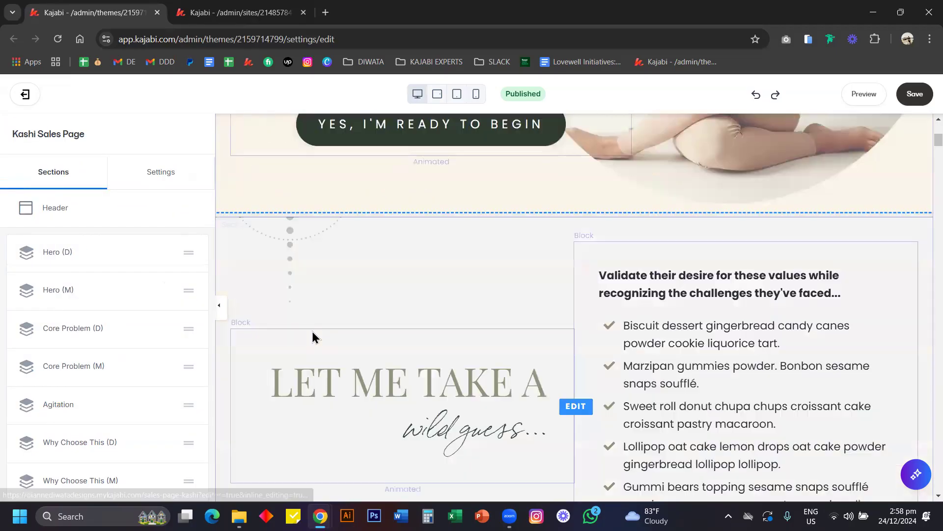
scroll(311, 331, "down", 1)
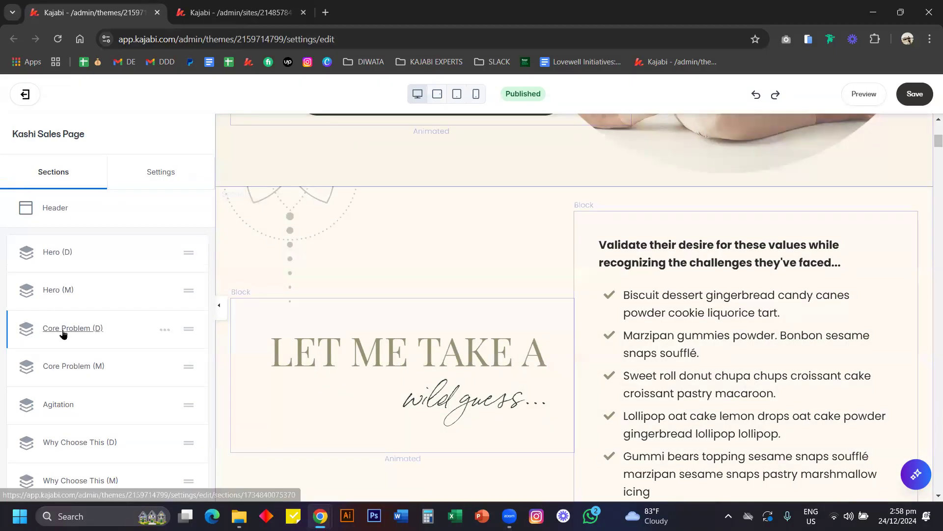
left_click(63, 334)
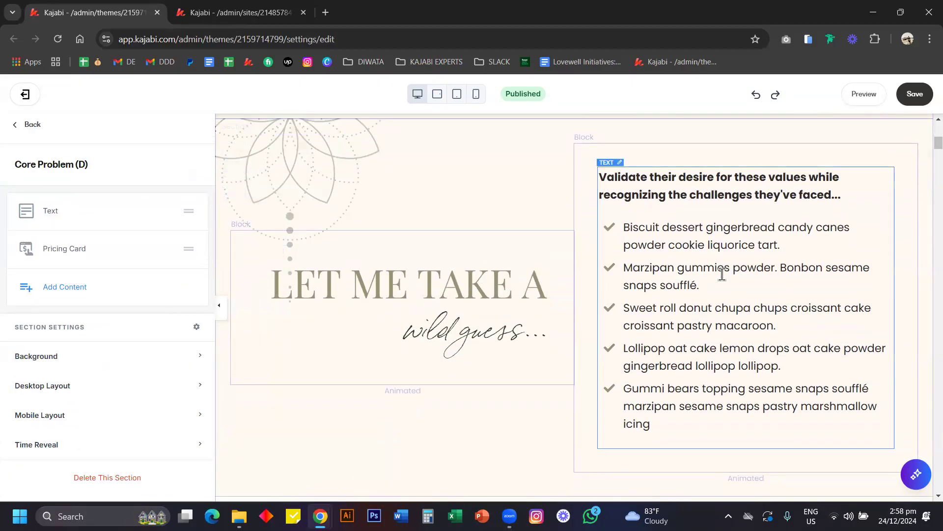
scroll(402, 216, "up", 1)
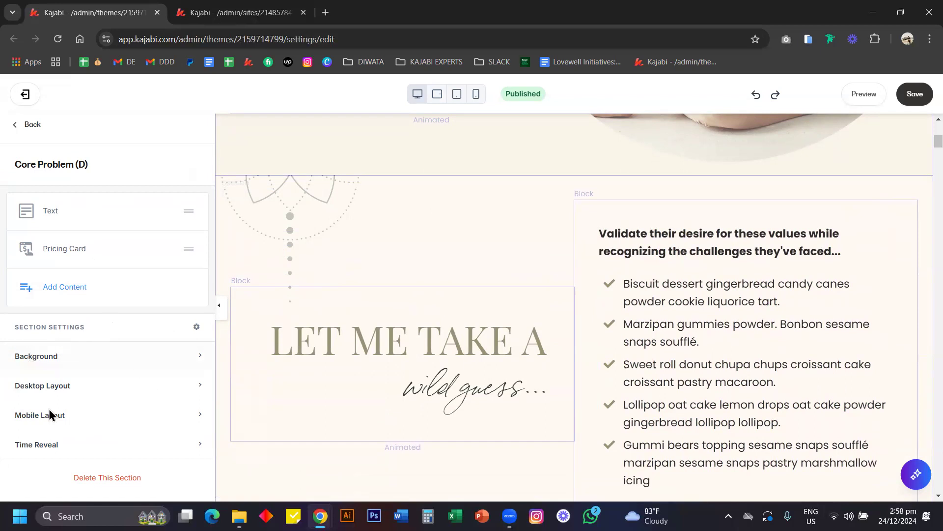
Review the Core Problem (D) section's Background settings, including the image, its position, the fixed option and the background color
left_click(57, 360)
scroll(57, 362, "down", 6)
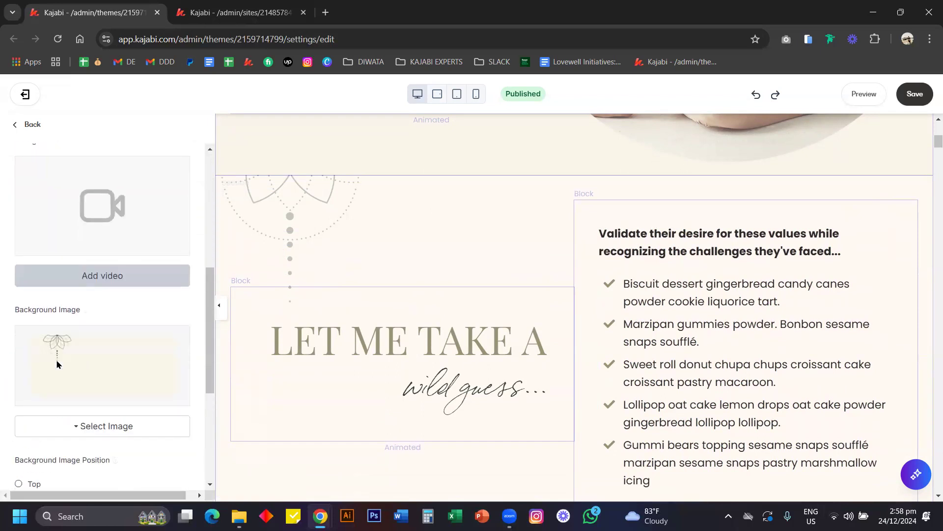
scroll(138, 376, "down", 3)
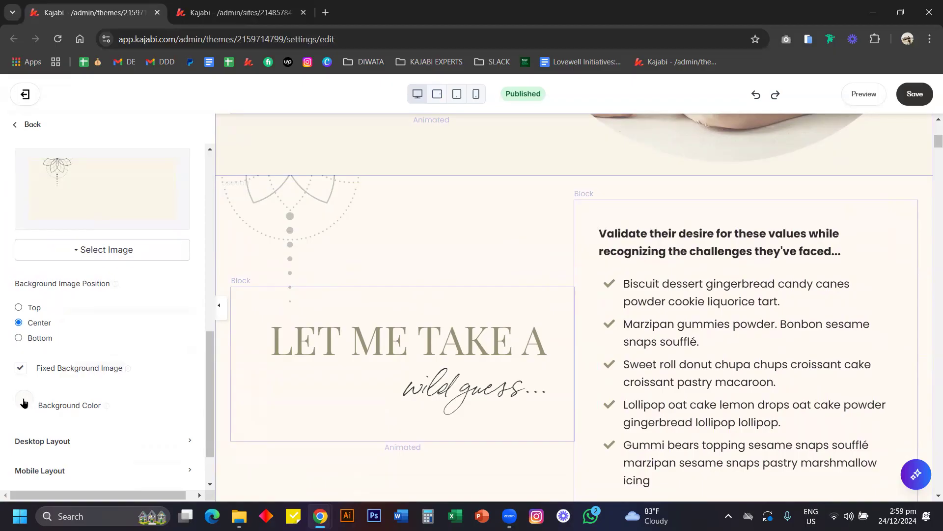
scroll(24, 403, "down", 1)
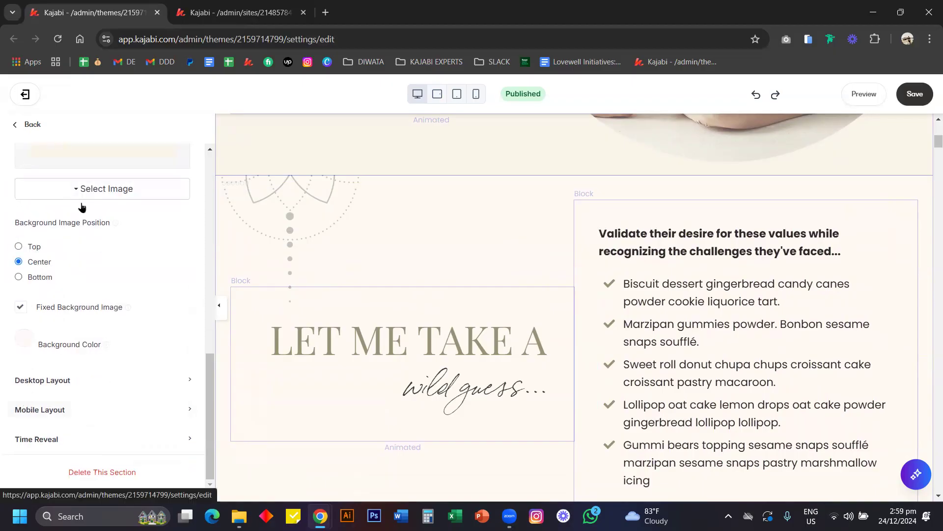
scroll(93, 246, "up", 8)
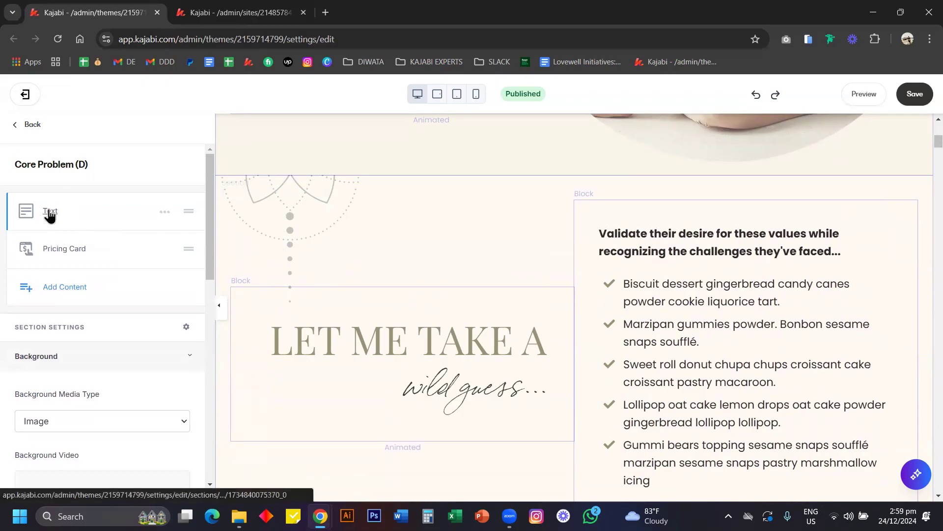
Open the "Let me take a wild guess..." text block and review its text editor and block settings
left_click(49, 215)
scroll(118, 289, "down", 3)
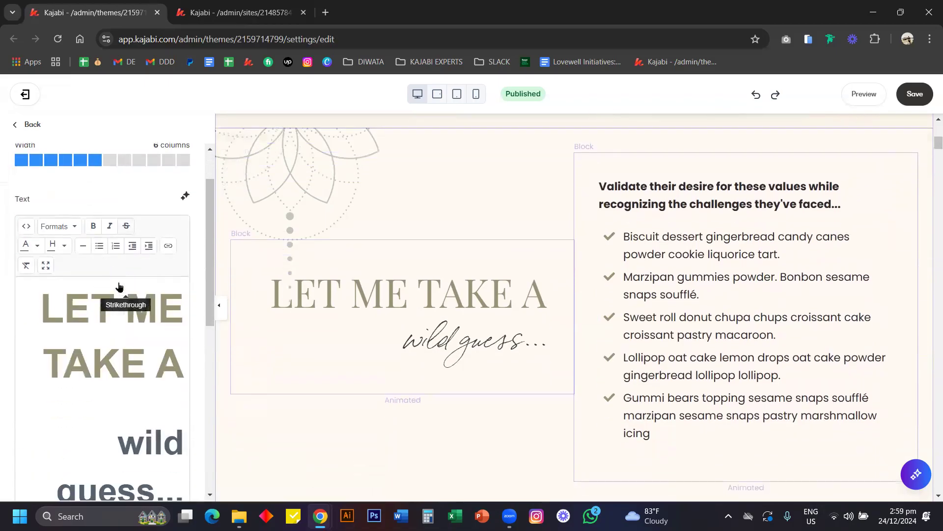
scroll(124, 355, "down", 5)
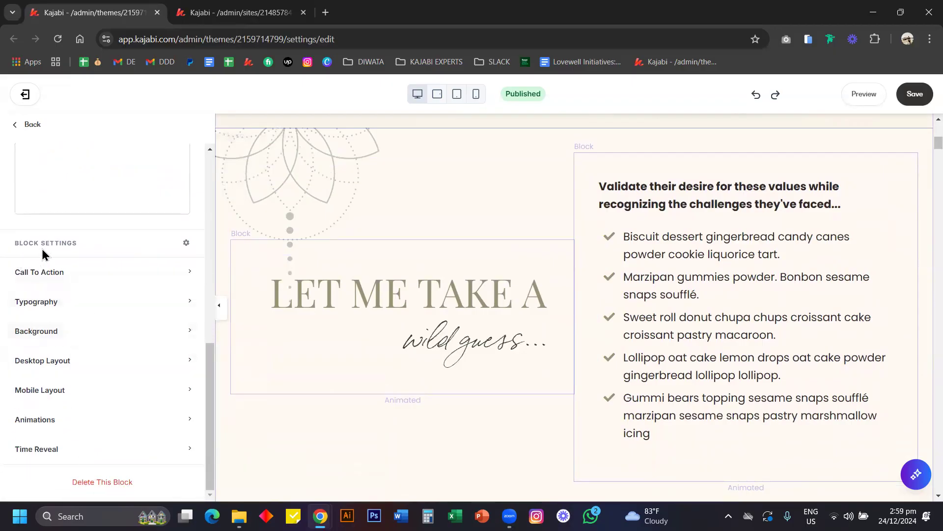
Try the Include CTA option on the "Let me take a wild guess..." block and review its Call To Action settings
left_click(67, 274)
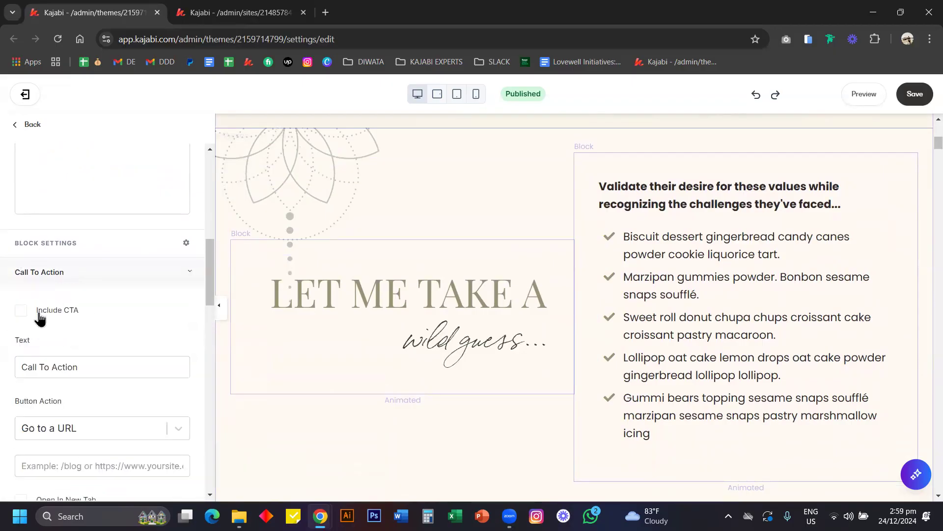
left_click(38, 315)
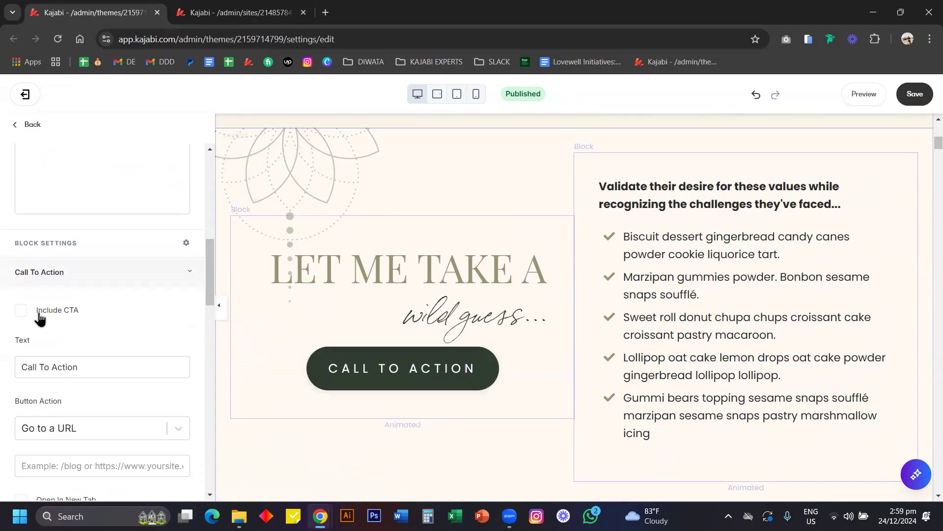
scroll(40, 315, "down", 15)
scroll(40, 316, "down", 8)
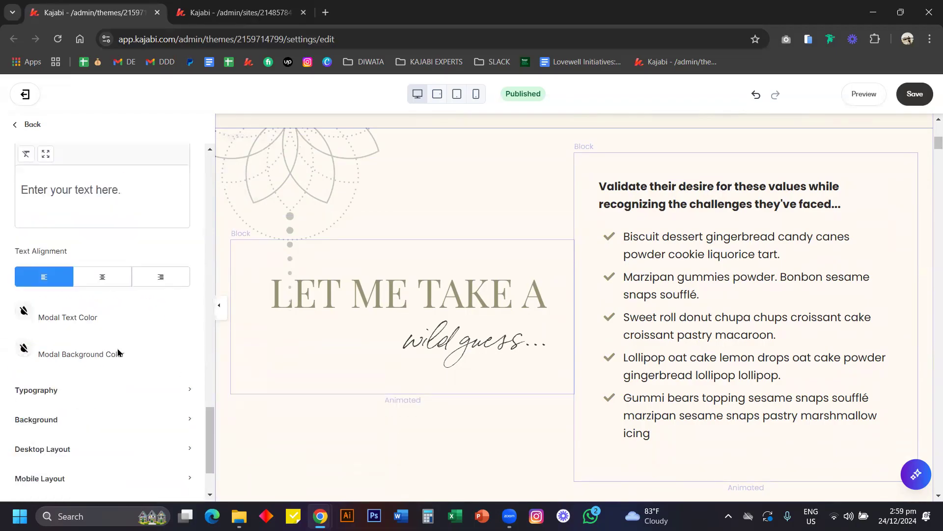
Try a beige block background color (RGB 204, 199, 169), undo it, and look over the border and shadow options
left_click(53, 332)
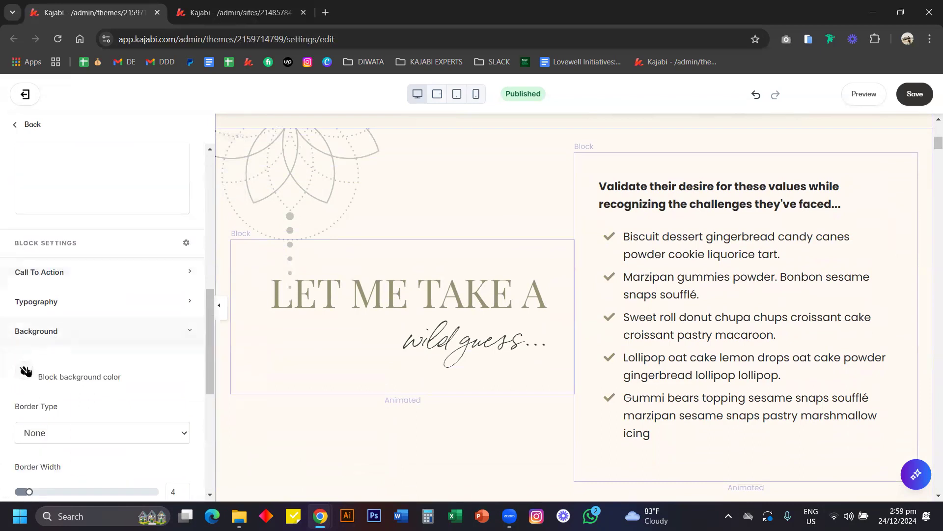
left_click(24, 370)
left_click(73, 298)
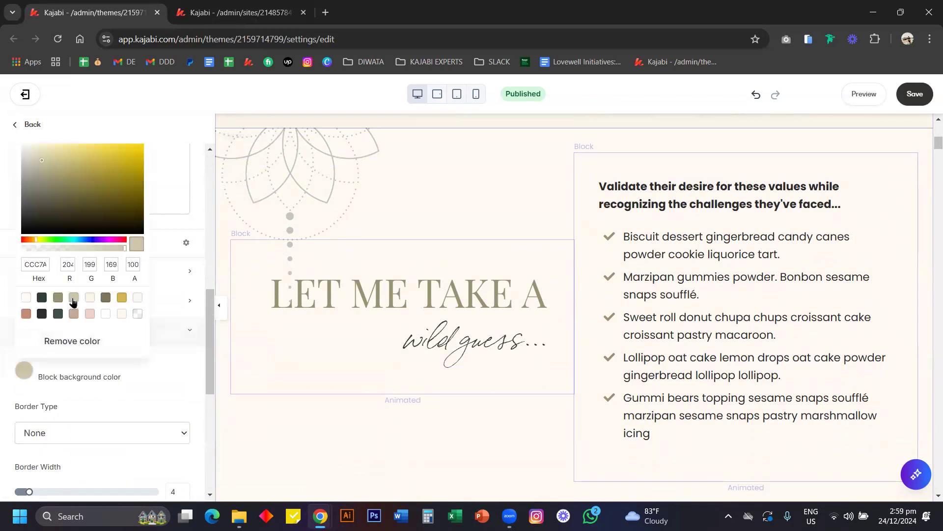
left_click(120, 397)
key("ctrl+z")
scroll(119, 397, "down", 7)
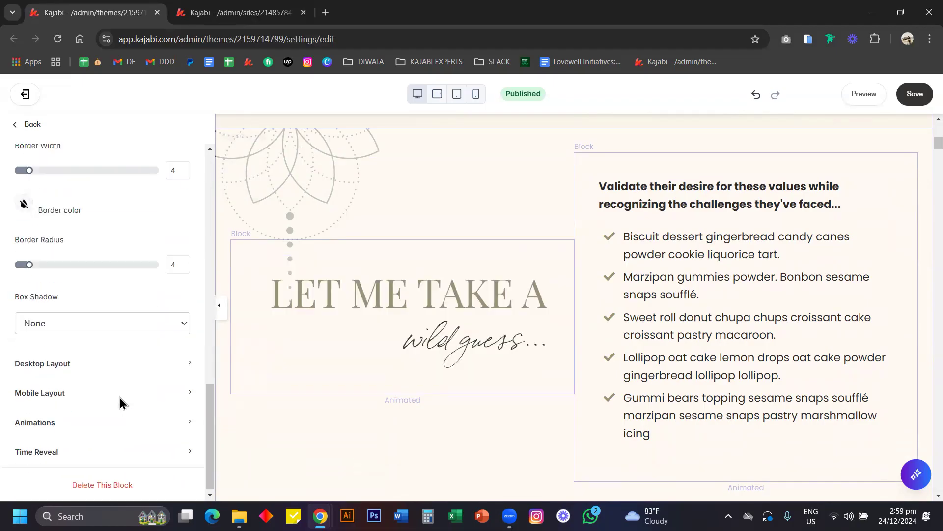
Review the block's Desktop Layout visibility, text alignment and spacing settings, and return to the section list
left_click(105, 368)
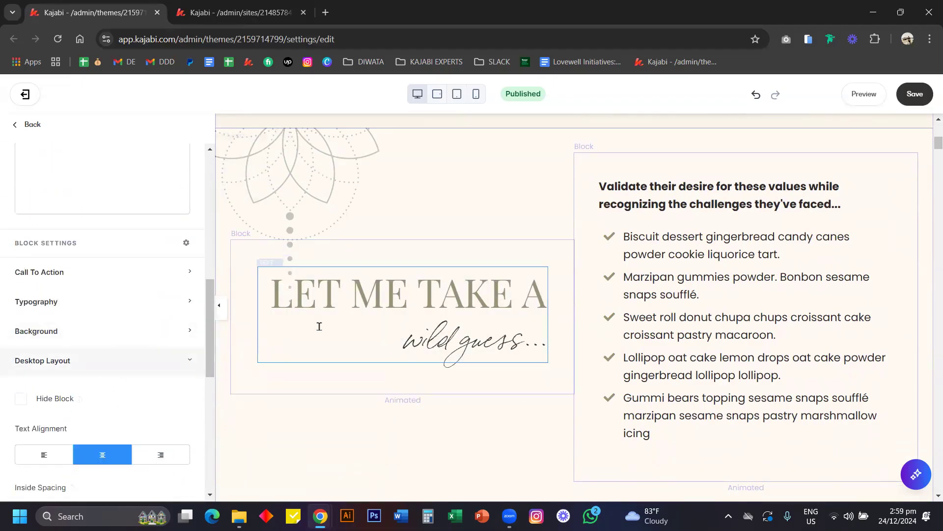
mouse_move(82, 401)
scroll(84, 405, "down", 3)
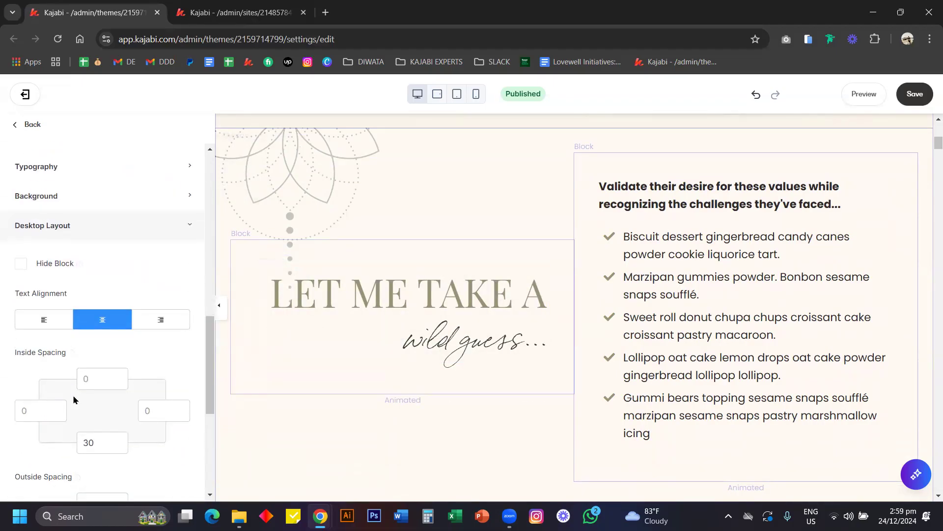
scroll(87, 257, "up", 11)
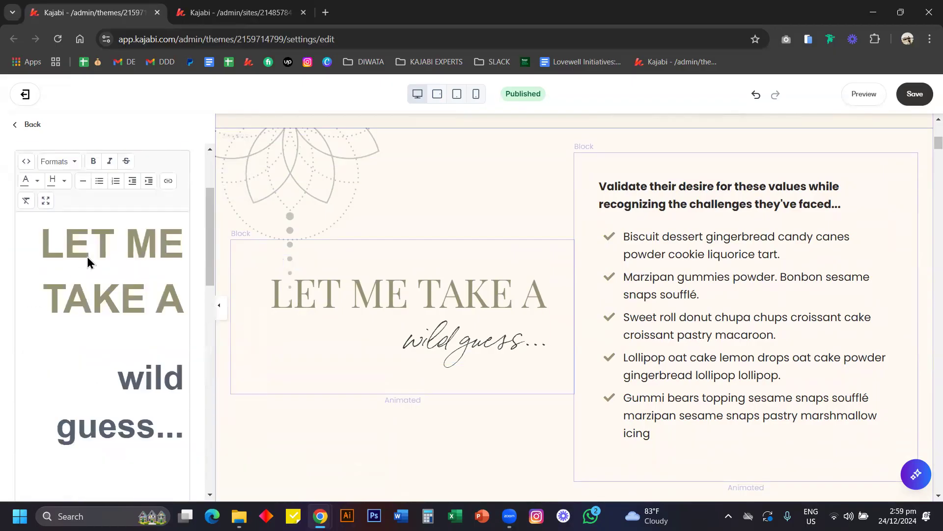
left_click(33, 125)
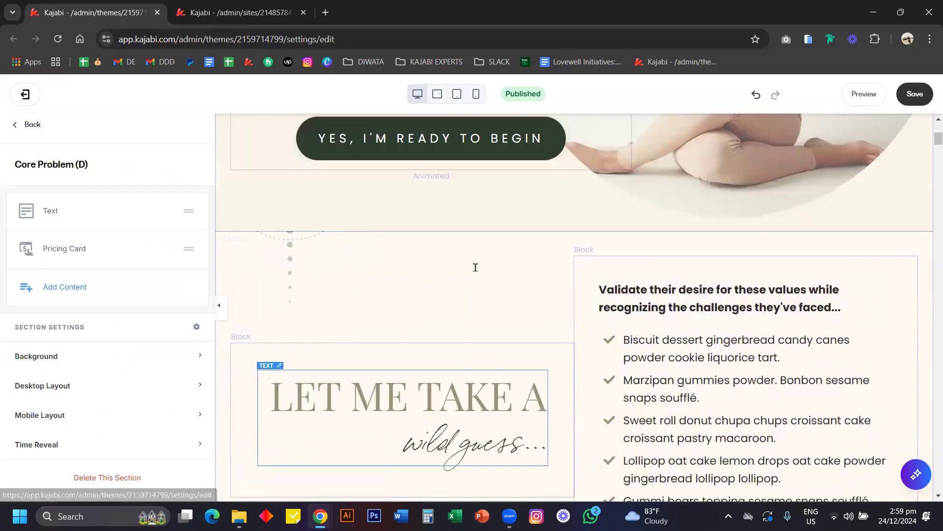
left_click(31, 126)
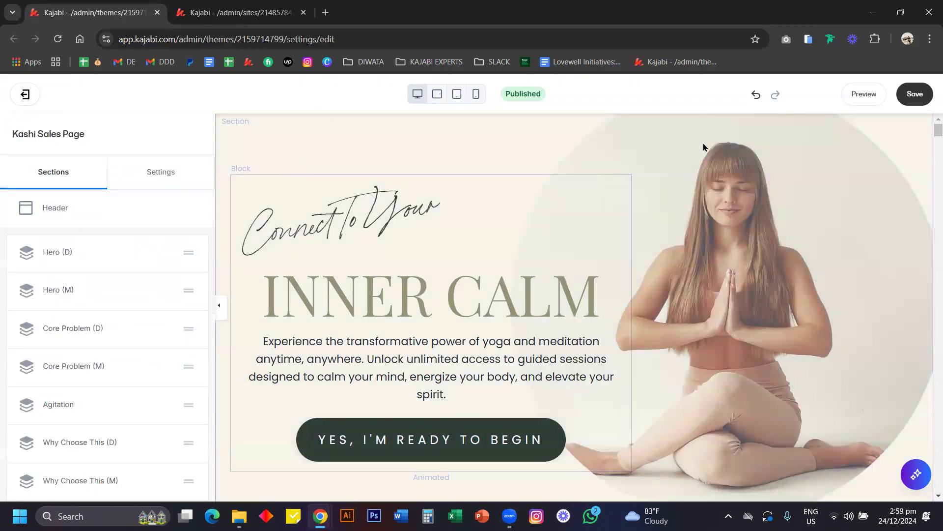
Open the Hero (D) section directly from the page preview, and return to the section list
left_click(796, 172)
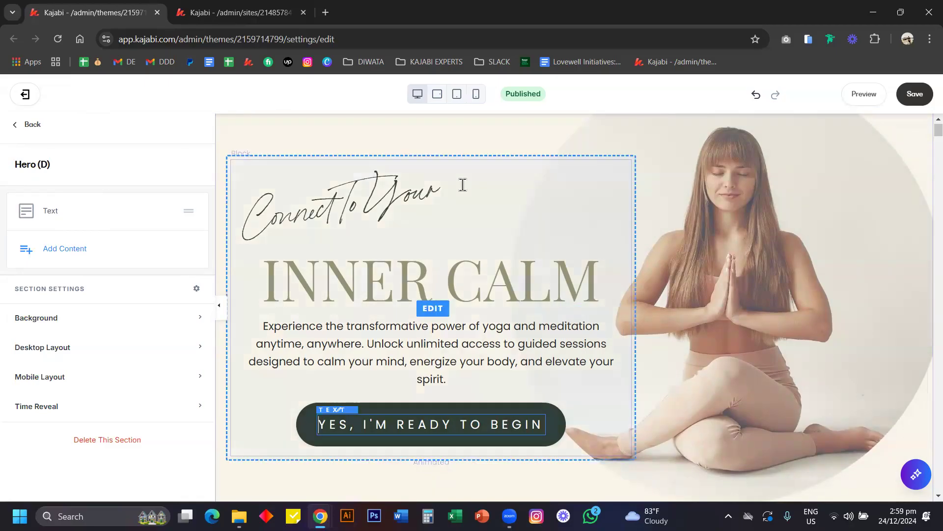
left_click(497, 204)
right_click(497, 204)
left_click(29, 124)
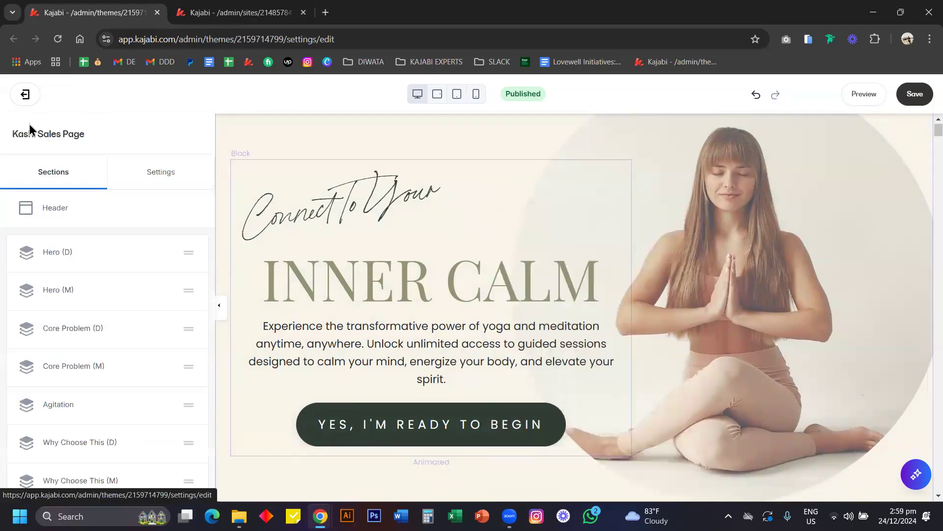
Open the Course Modules section from the section list and look through its surroundings on the page preview
scroll(95, 343, "down", 8)
scroll(91, 324, "up", 1)
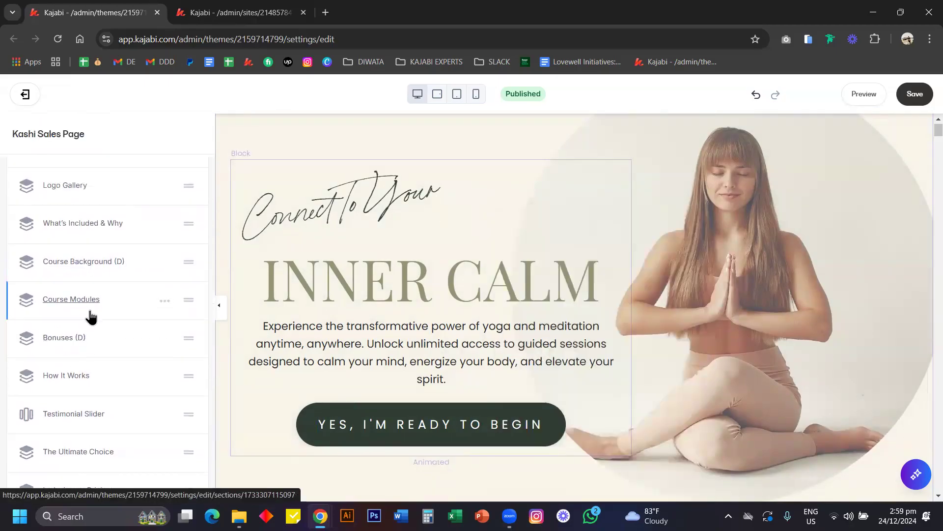
left_click(87, 305)
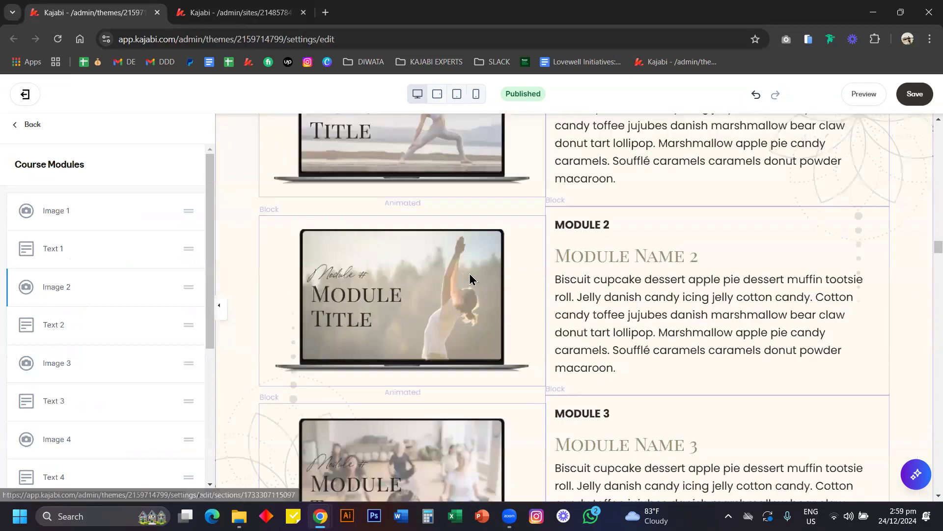
scroll(299, 225, "up", 15)
scroll(299, 225, "down", 4)
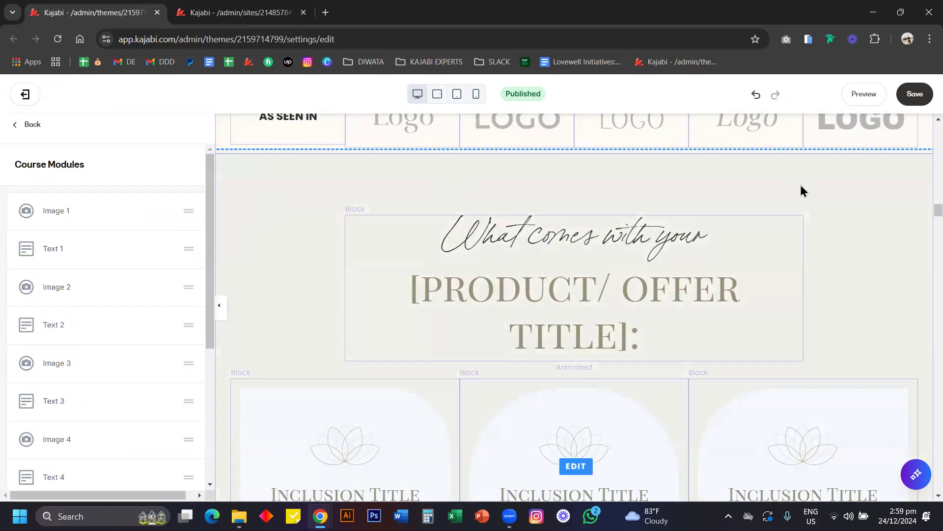
Open the What's Included & Why section, look over its blocks, and open its "What comes with your" headline block
left_click(272, 225)
scroll(273, 226, "down", 3)
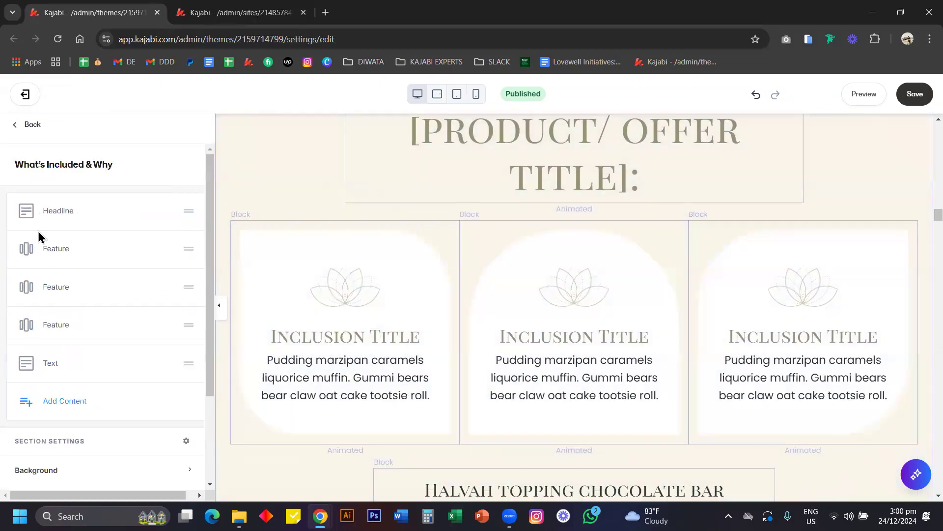
scroll(367, 239, "up", 1)
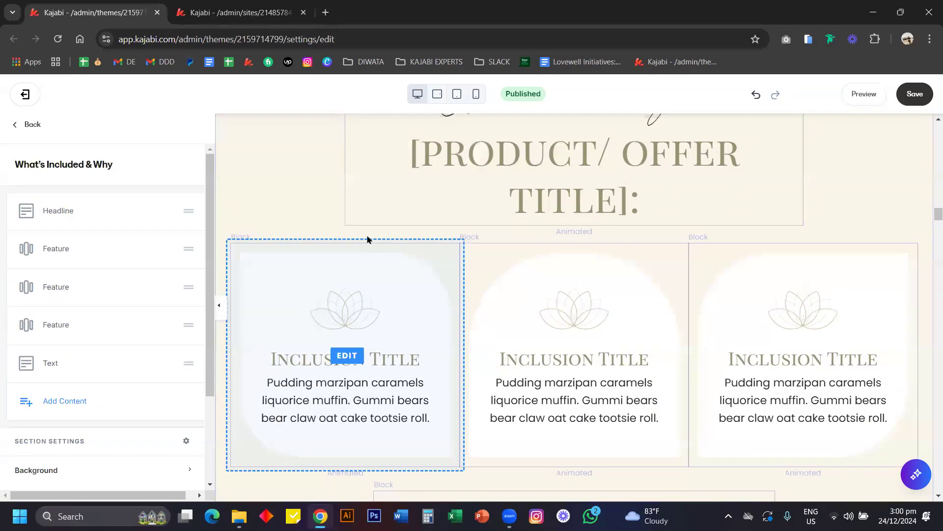
scroll(368, 239, "up", 2)
left_click(367, 236)
Append "- add a word" to the "[Insert Your Product/Offer Title]" headline directly on the page preview
scroll(367, 236, "up", 15)
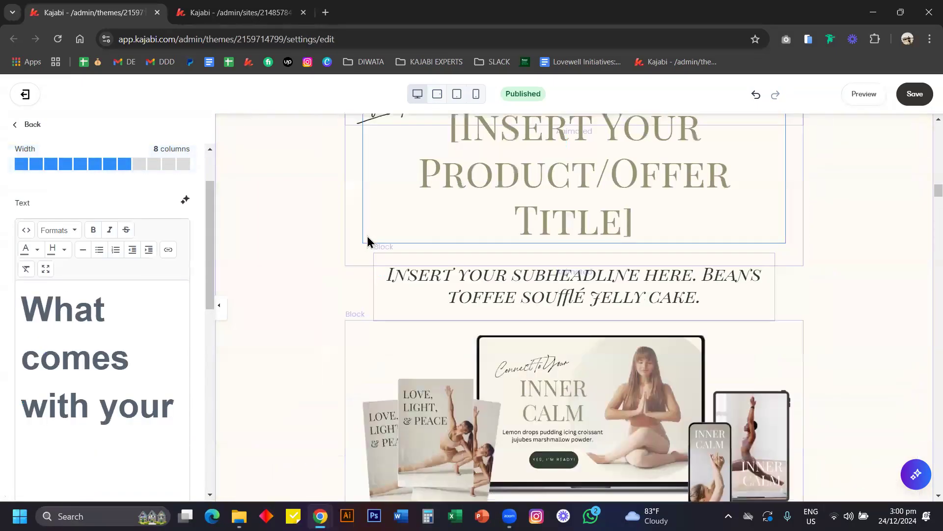
scroll(367, 237, "down", 5)
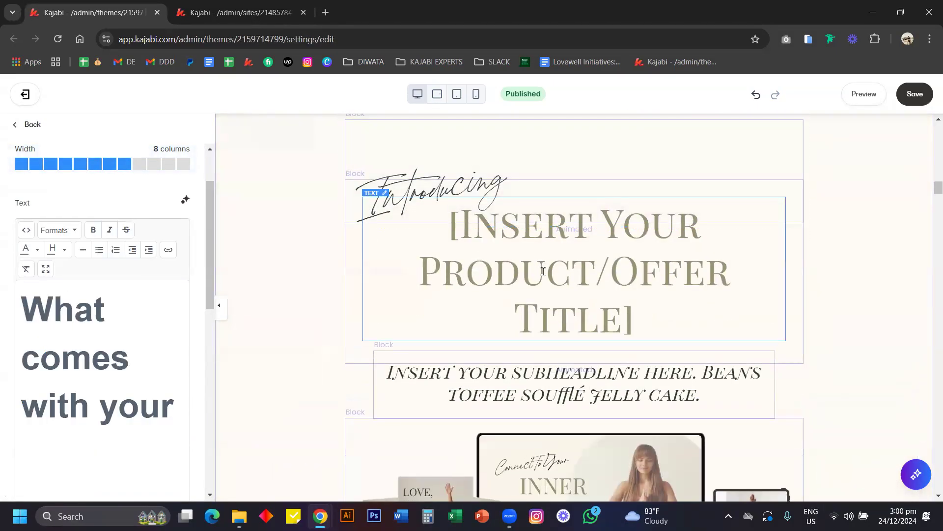
left_click(657, 270)
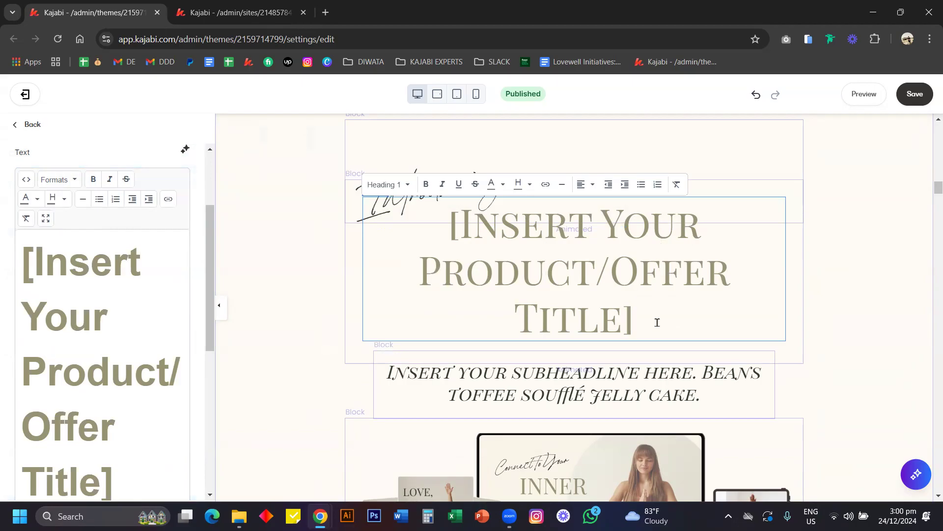
type("- ")
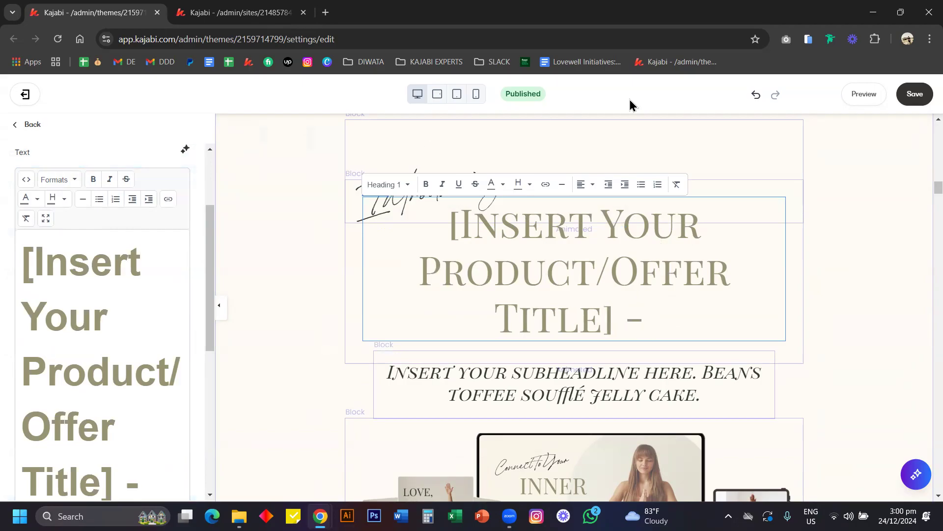
type("add a ")
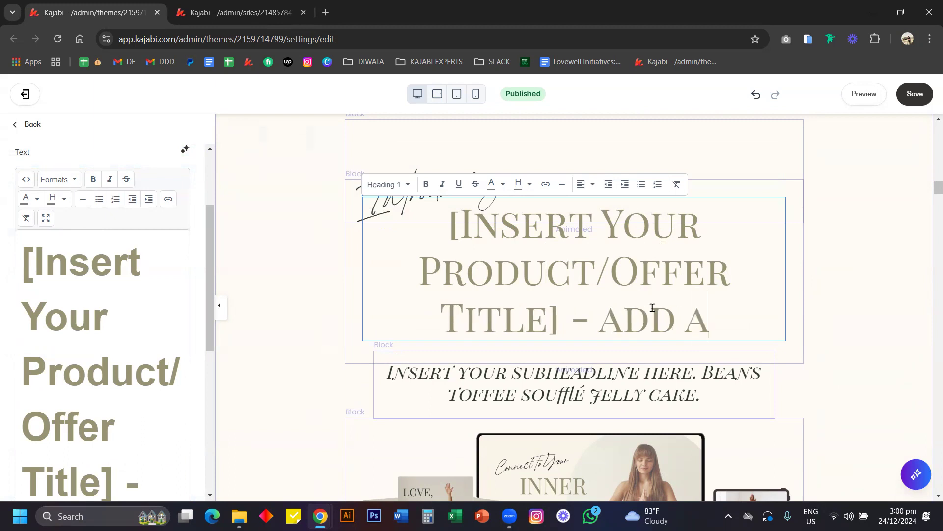
type("word")
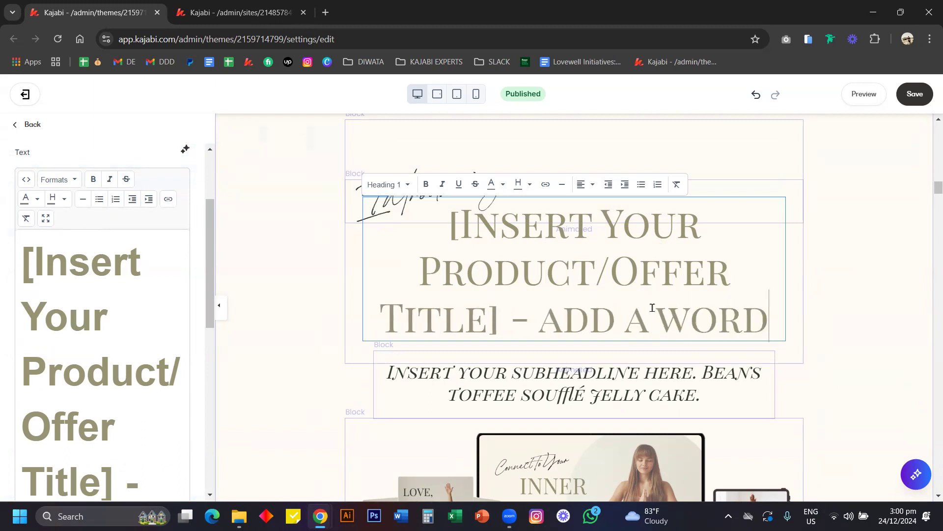
scroll(64, 388, "down", 4)
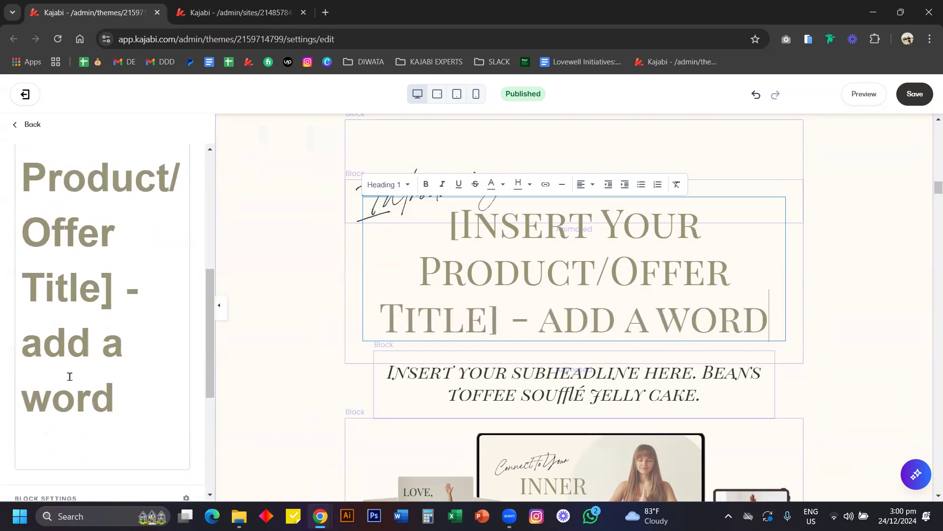
Remove the appended "- add a word" from the product title headline
scroll(121, 396, "up", 1)
key("ctrl+z")
left_click_drag(521, 311, 743, 316)
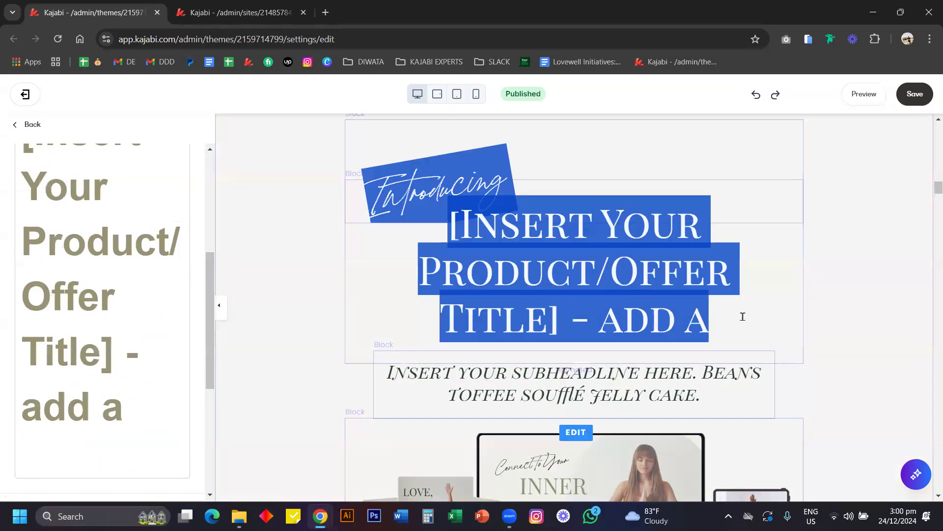
left_click(743, 316)
key("BackSpace")
key("BackSpace")
key("BackSpace")
key("BackSpace")
key("BackSpace")
key("BackSpace")
key("BackSpace")
key("BackSpace")
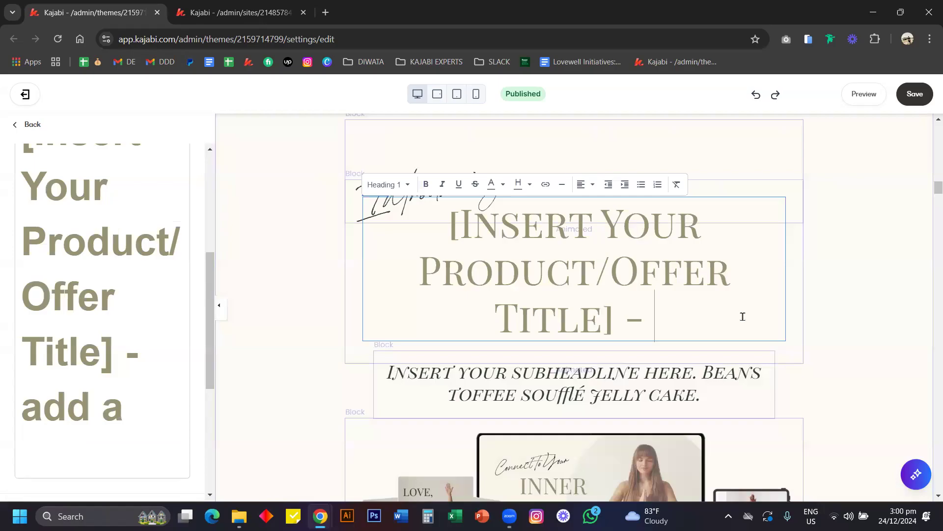
Append "- add" to the product title headline in the block's sidebar text editor
scroll(104, 328, "up", 4)
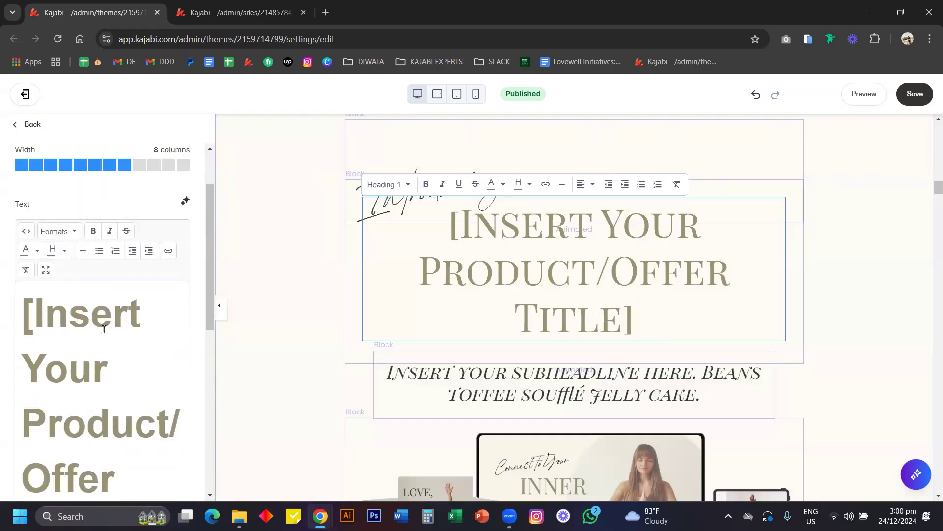
scroll(130, 375, "down", 4)
left_click(141, 344)
type("- add")
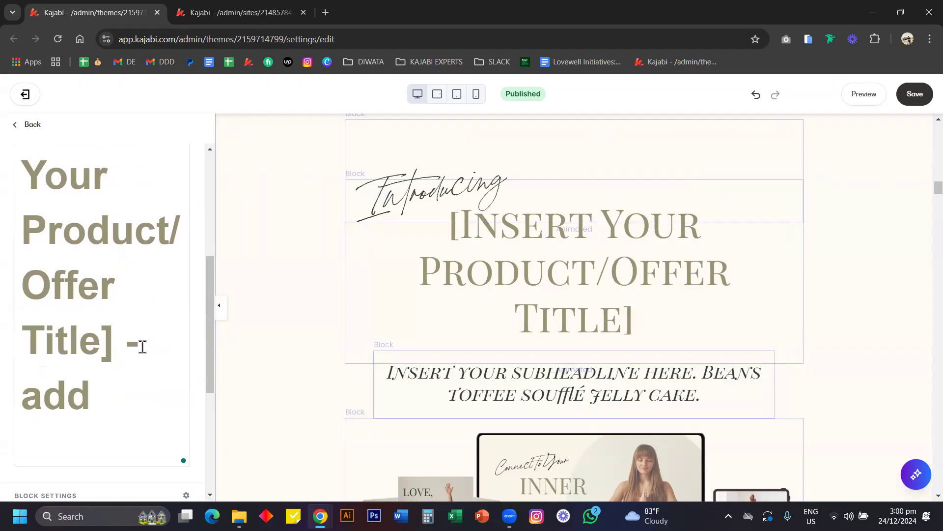
scroll(139, 343, "up", 5)
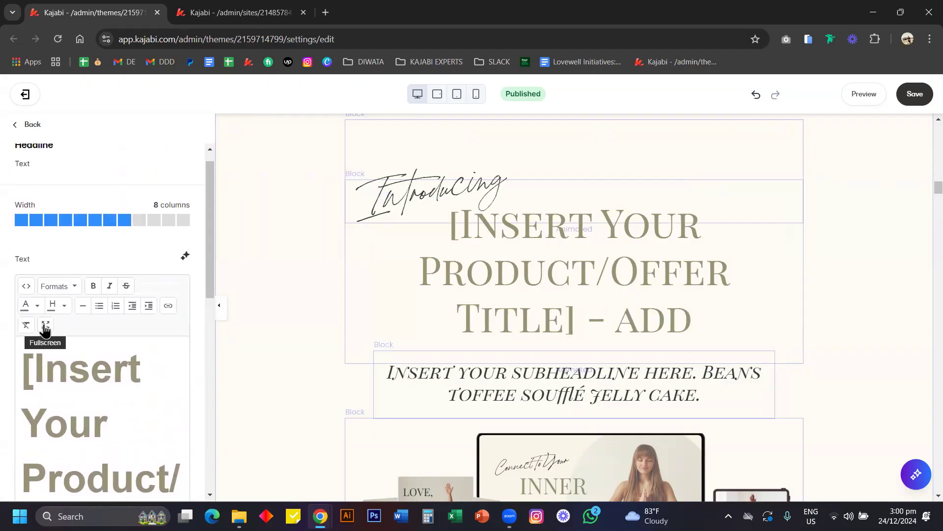
Expand the text editor to full screen, add "word" to the end of the headline, and leave full screen
left_click(46, 326)
type("word")
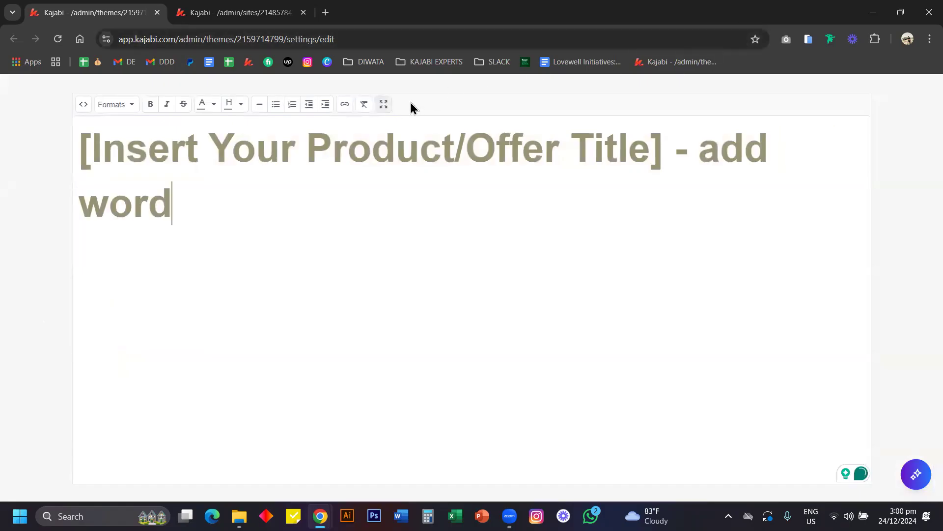
left_click(383, 104)
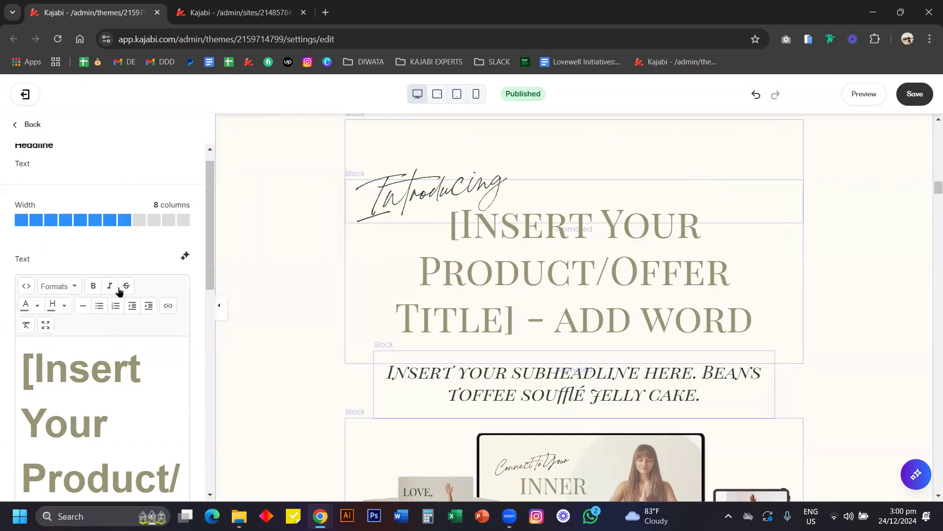
Delete the appended "- add word" from the headline on the page preview
left_click_drag(525, 317, 752, 322)
key("BackSpace")
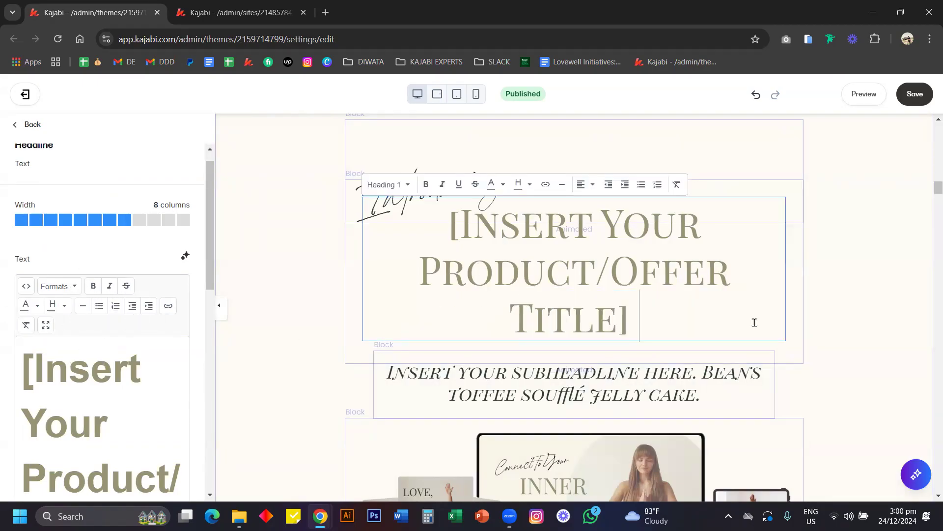
Return to the hero at the start of the page and open the Hero (D) section
scroll(476, 285, "up", 2)
scroll(475, 284, "up", 15)
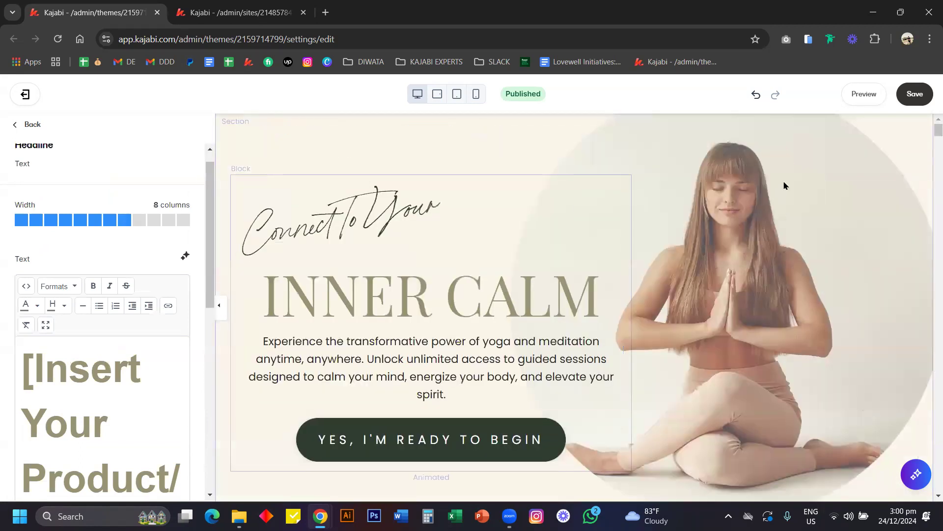
left_click(785, 186)
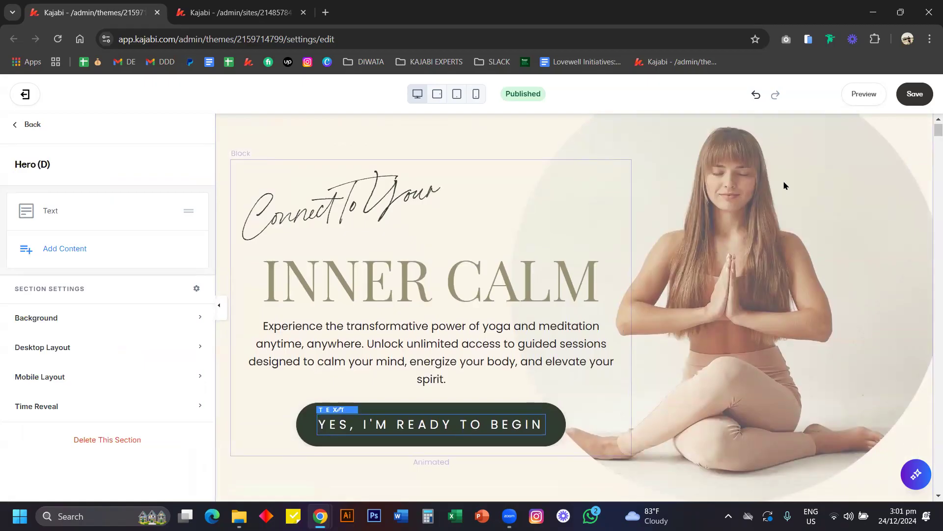
Open the Hero (D) section's background settings and examine the background image and its position options
left_click(70, 314)
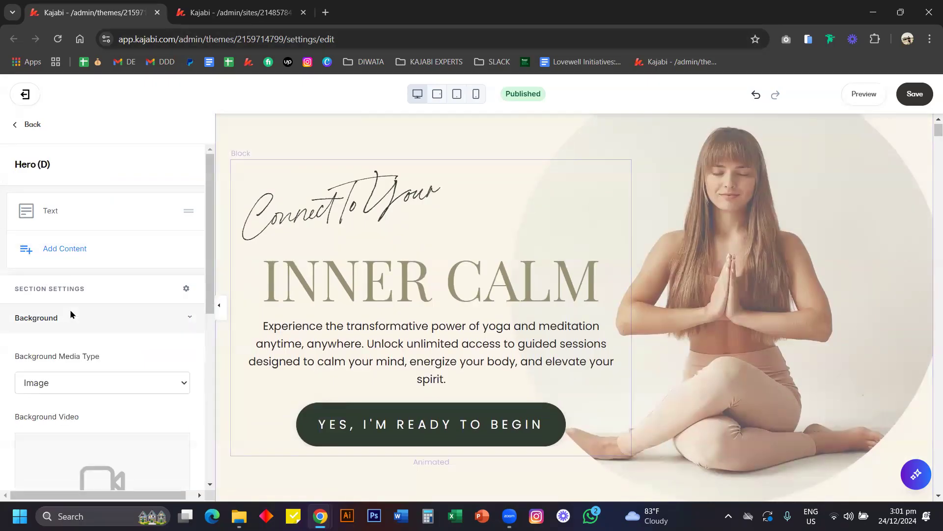
scroll(70, 313, "down", 5)
mouse_move(84, 281)
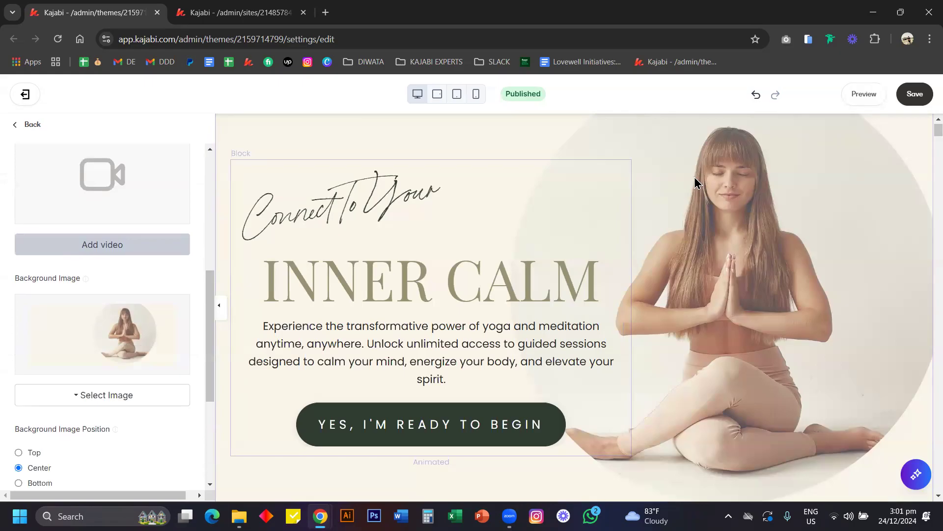
Search the web for "rule of the third" in a new browser tab, view the image results, and return to the Kajabi editor
key("ctrl+t")
type("rule")
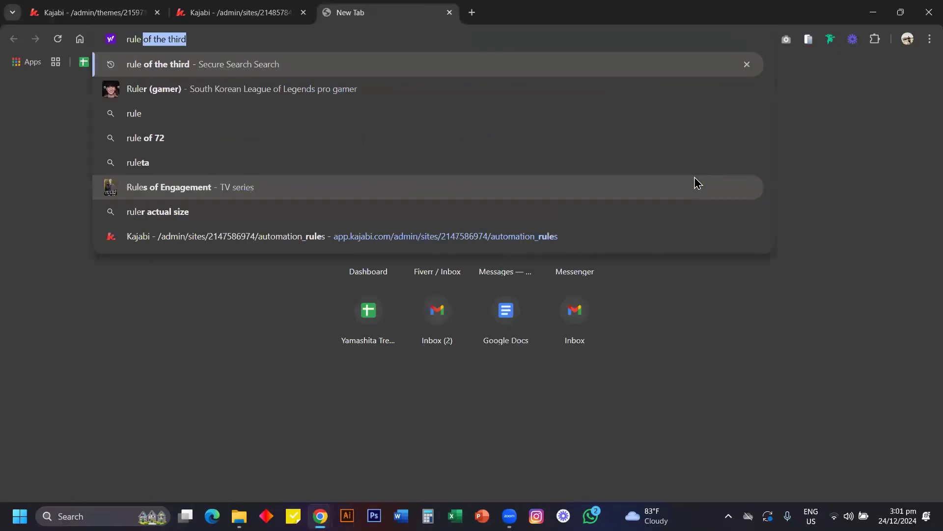
key("Return")
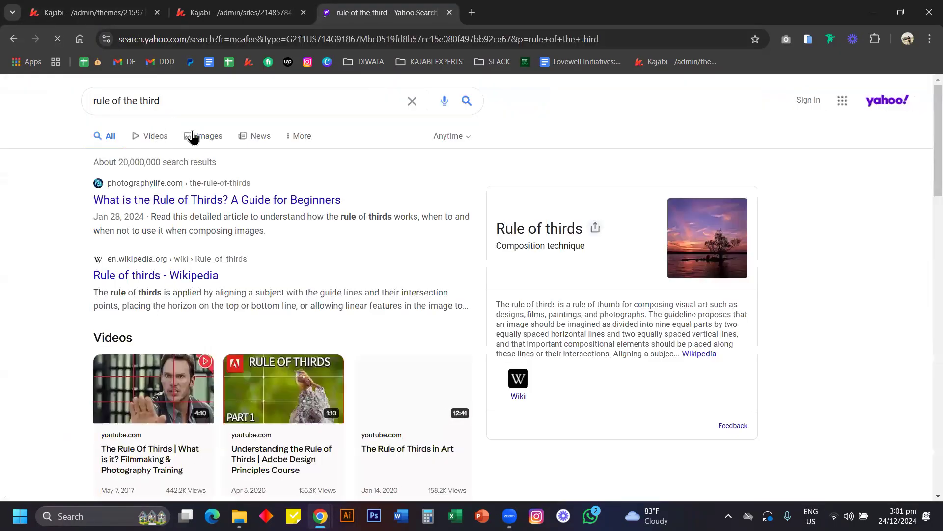
left_click(200, 137)
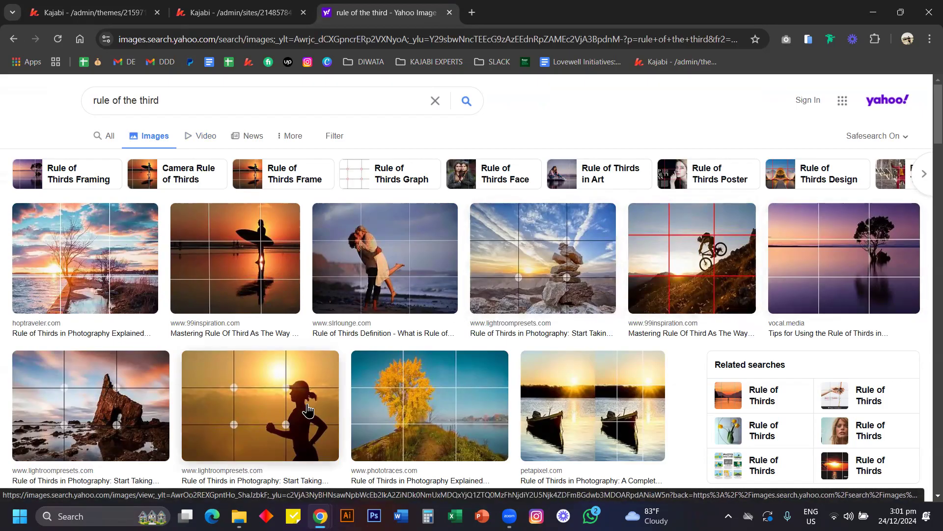
left_click(201, 4)
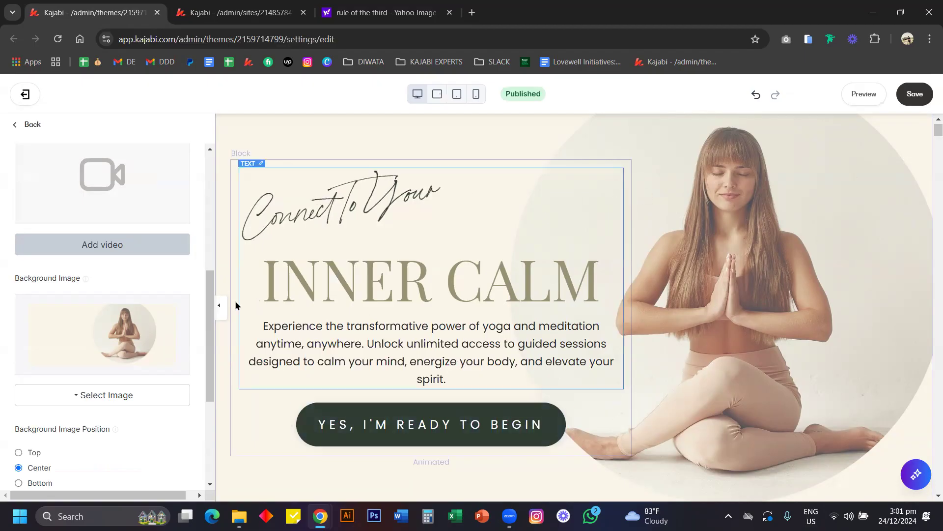
Narrow the sidebar and examine the page sections from the hero down to "Caught in the same loop?"
left_click_drag(212, 284, 158, 263)
scroll(641, 291, "down", 1)
scroll(641, 291, "down", 6)
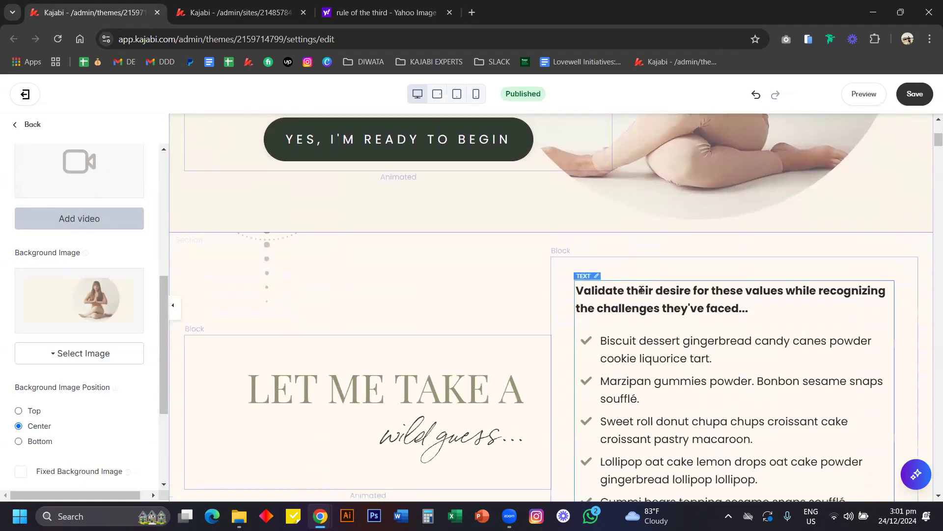
scroll(641, 291, "up", 4)
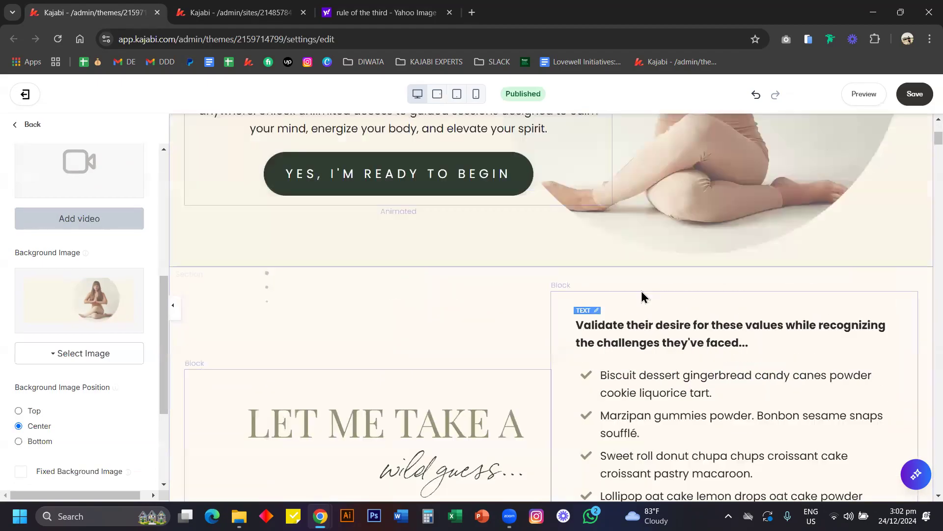
scroll(554, 304, "down", 7)
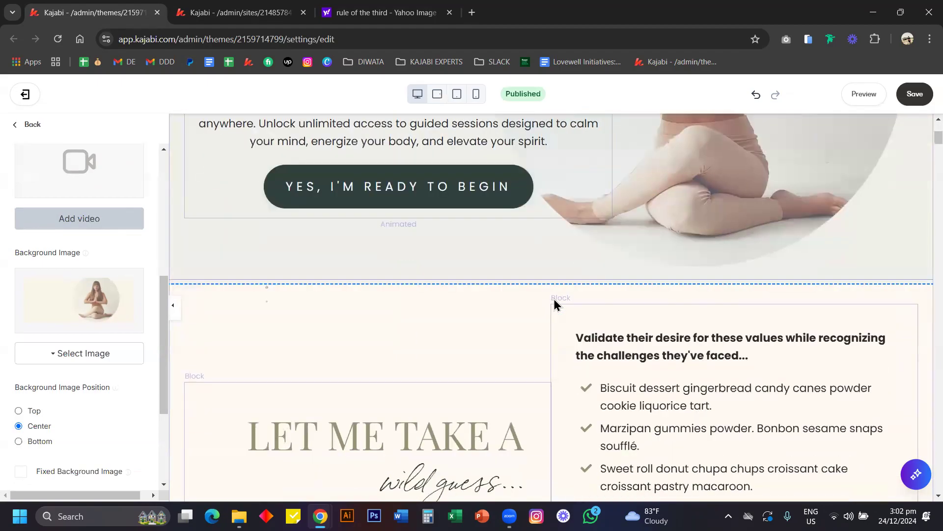
scroll(554, 303, "up", 1)
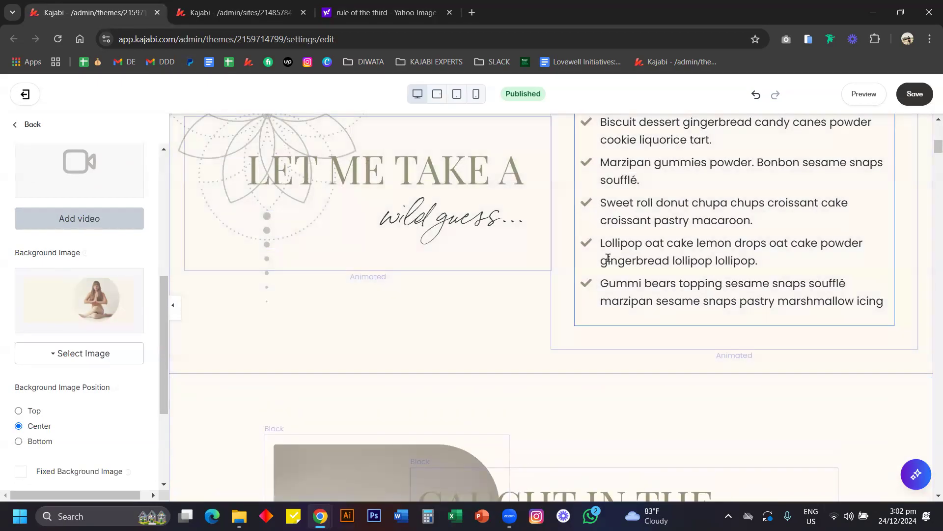
scroll(608, 257, "down", 5)
scroll(326, 269, "down", 1)
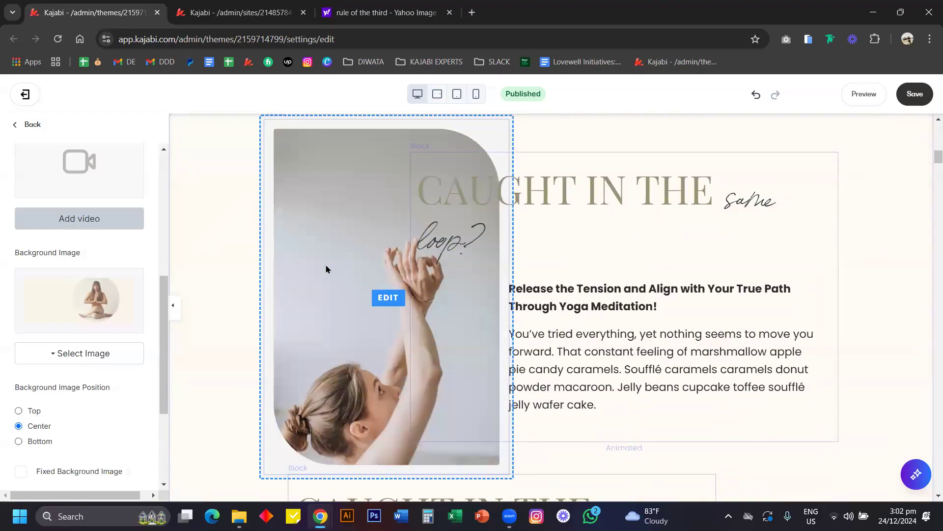
scroll(326, 269, "up", 2)
scroll(327, 269, "down", 2)
scroll(326, 269, "up", 1)
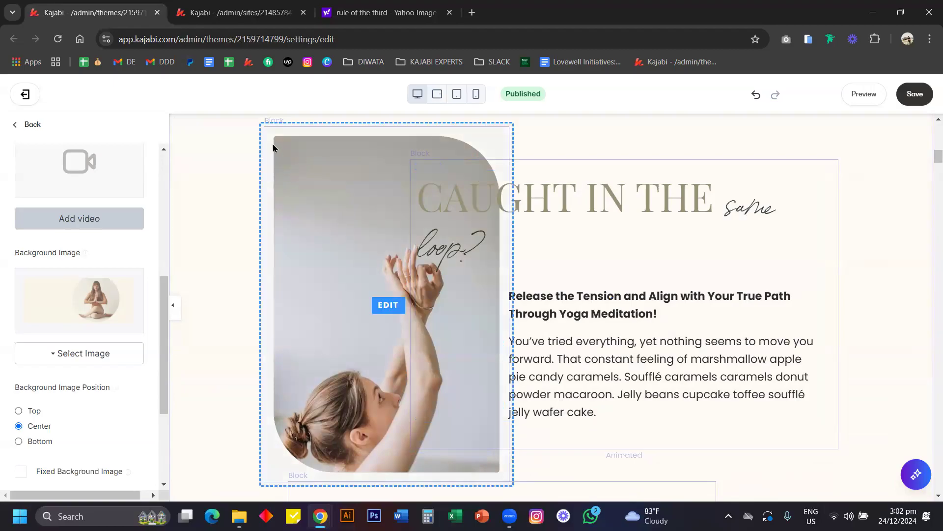
Open the image block beside "Caught in the same loop?", widen the sidebar, and show the options for replacing the image
left_click(325, 242)
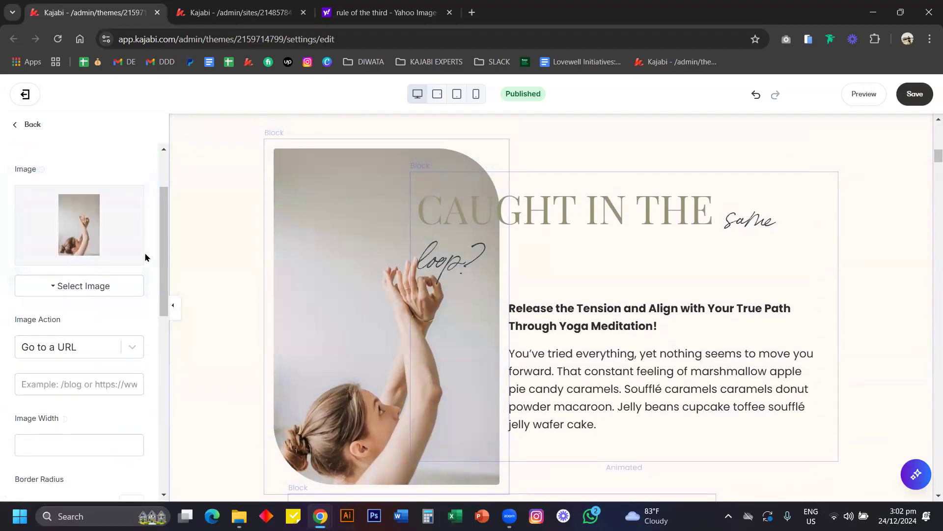
left_click_drag(170, 258, 207, 259)
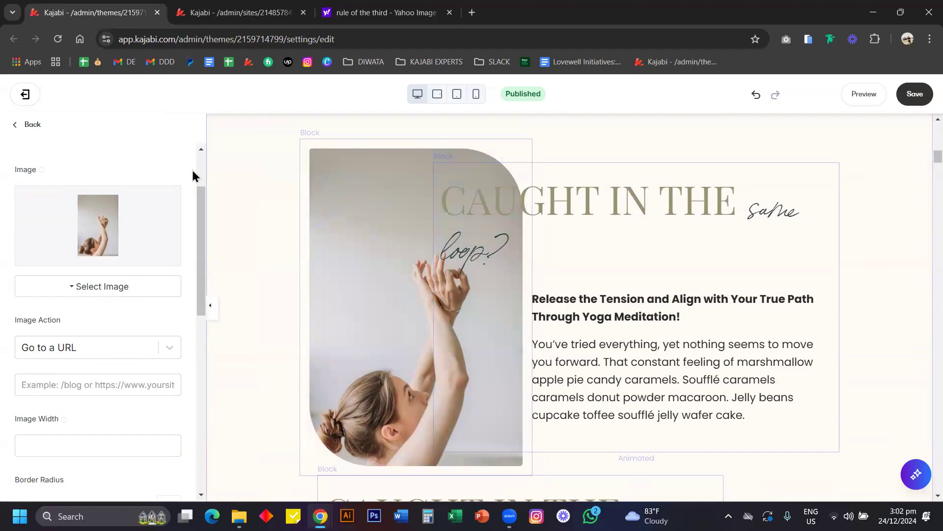
left_click(89, 293)
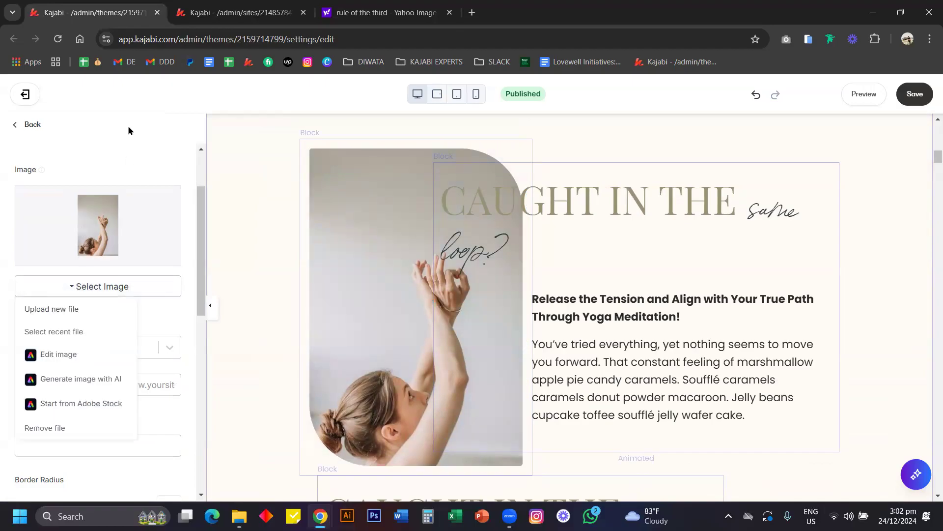
Leave the image block, open the theme's Custom Code settings, and enlarge the CSS code box
left_click(39, 126)
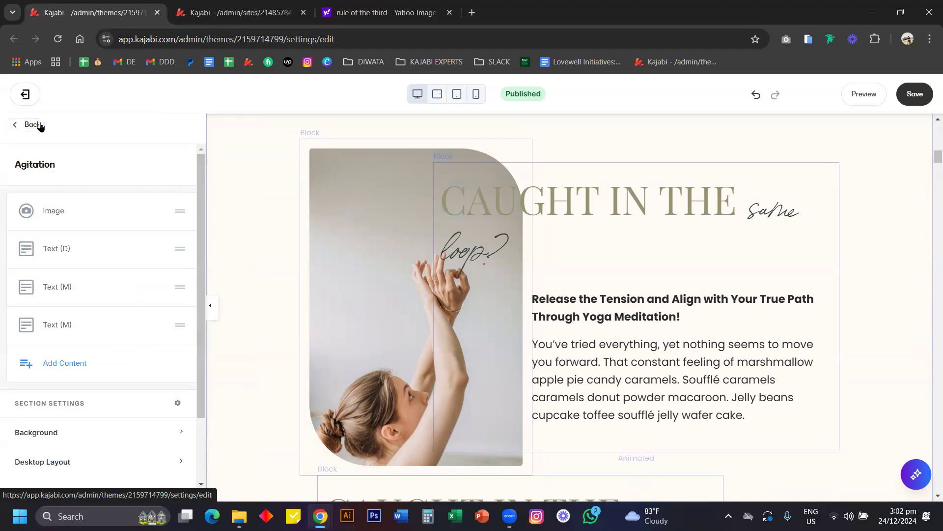
left_click(40, 126)
left_click(158, 178)
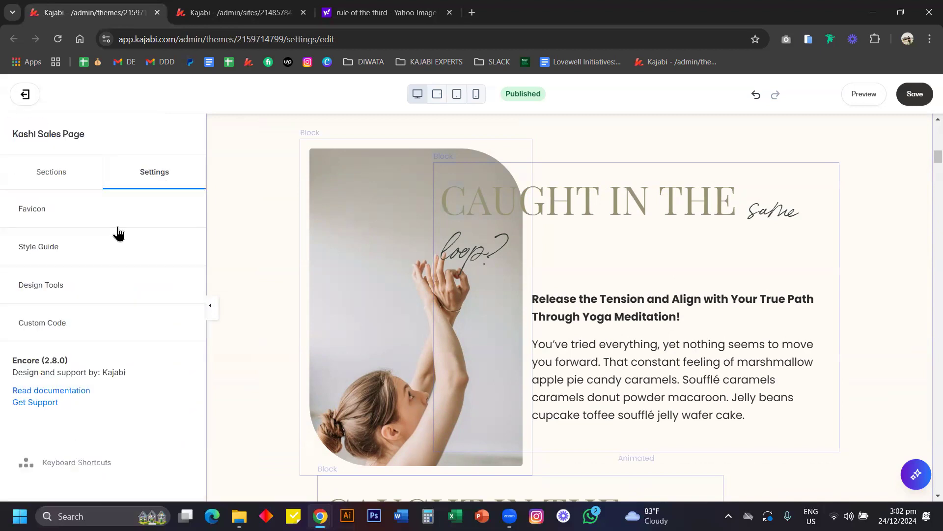
left_click(94, 326)
left_click_drag(181, 297, 189, 448)
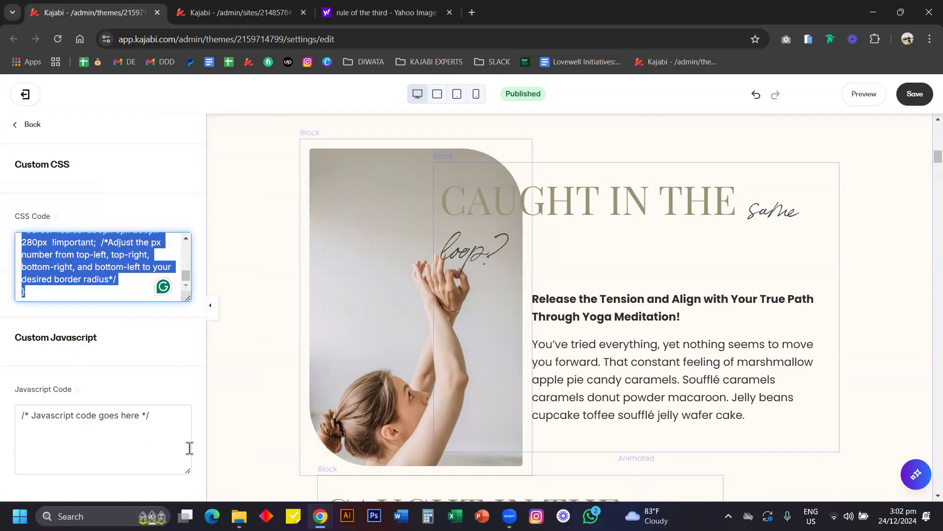
left_click_drag(184, 295, 178, 260)
left_click(134, 308)
Find the "3rd Section - Agitation" border-radius rule in the custom CSS and compare it with the section's image
scroll(135, 309, "down", 8)
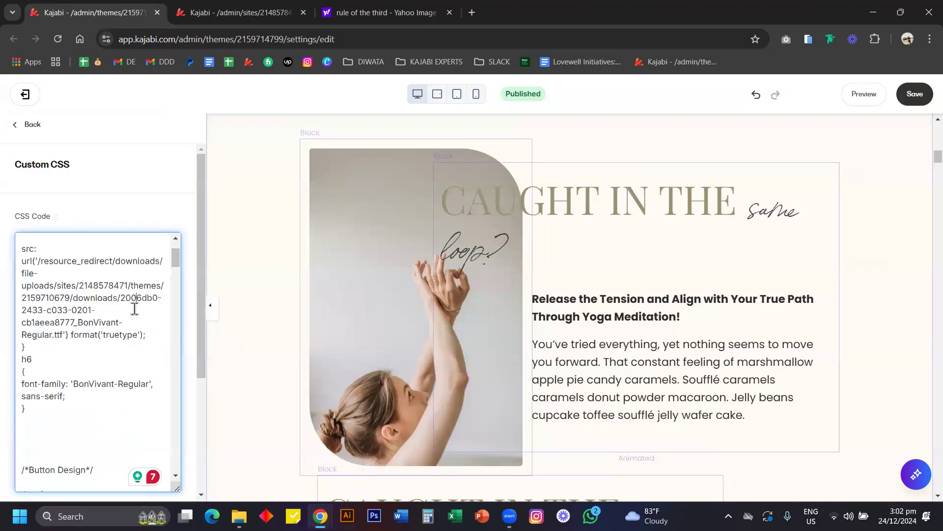
scroll(134, 308, "down", 12)
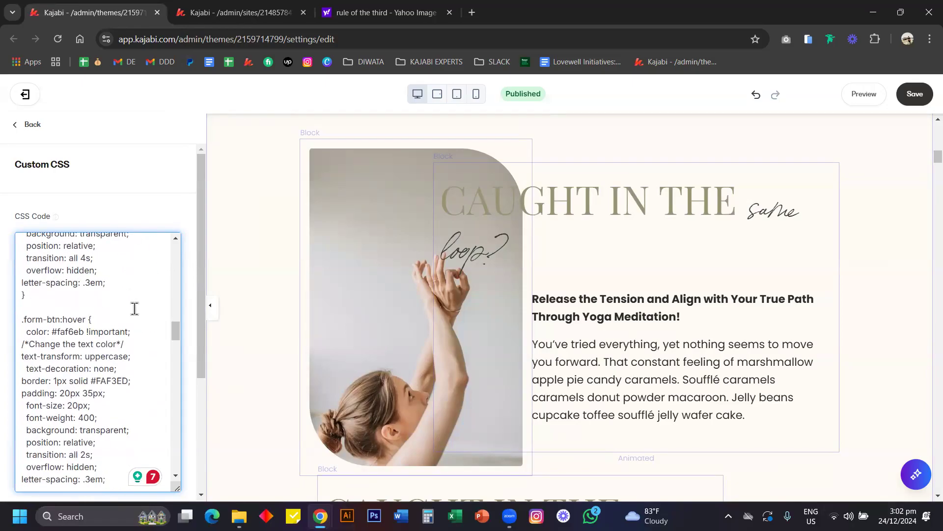
scroll(134, 309, "down", 3)
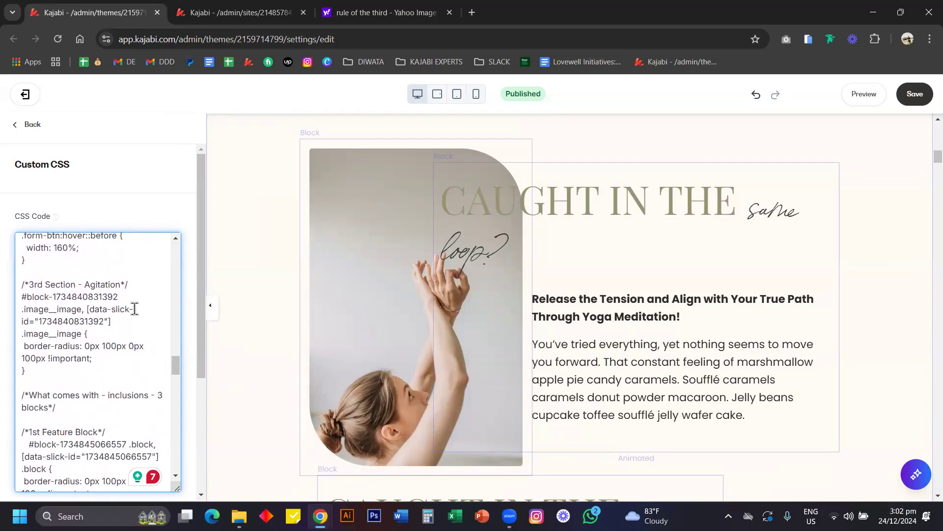
scroll(395, 293, "down", 10)
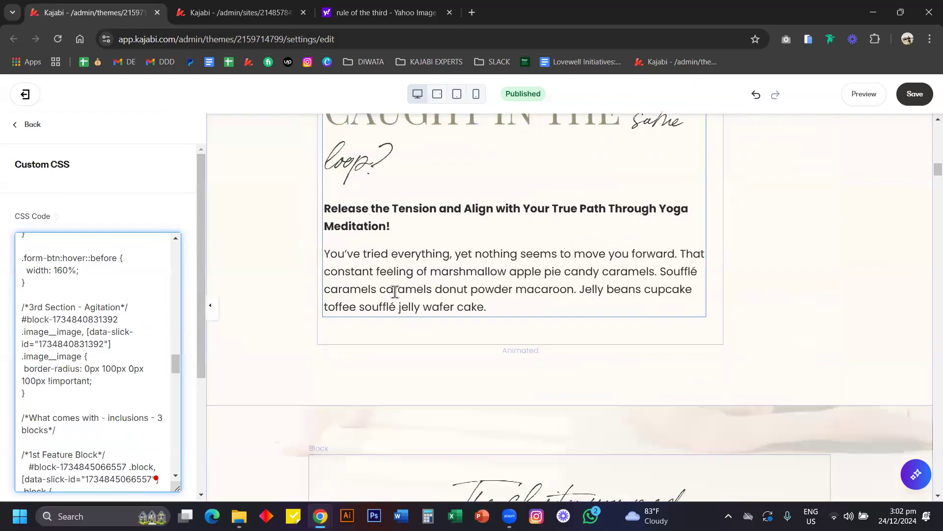
scroll(395, 291, "up", 7)
scroll(395, 292, "up", 4)
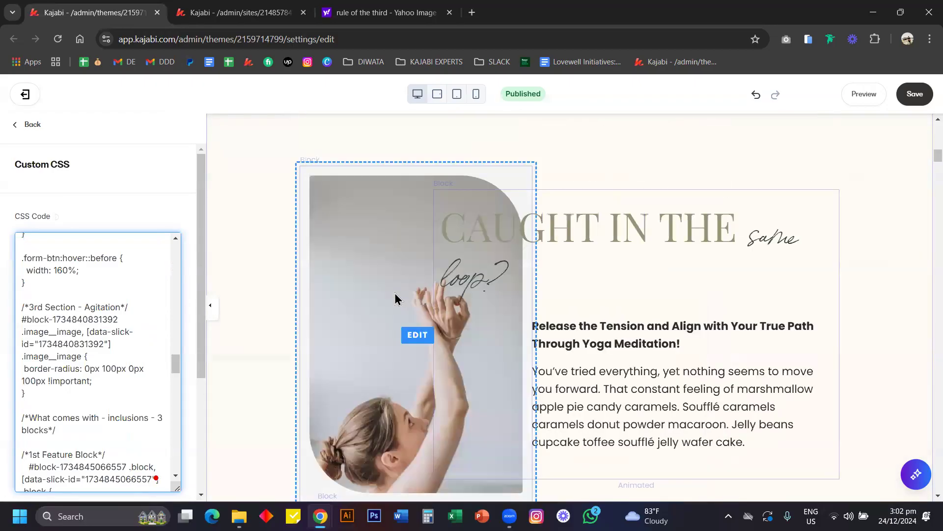
scroll(395, 299, "down", 1)
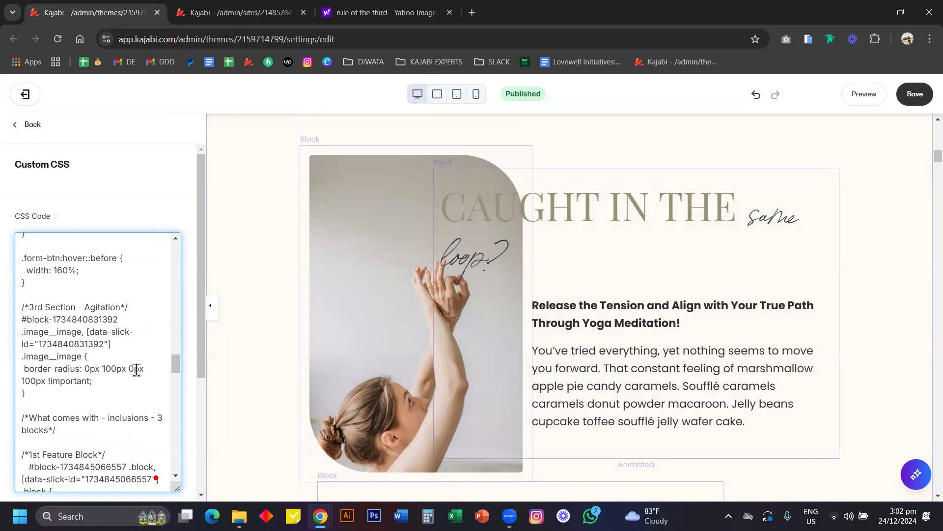
scroll(442, 324, "down", 2)
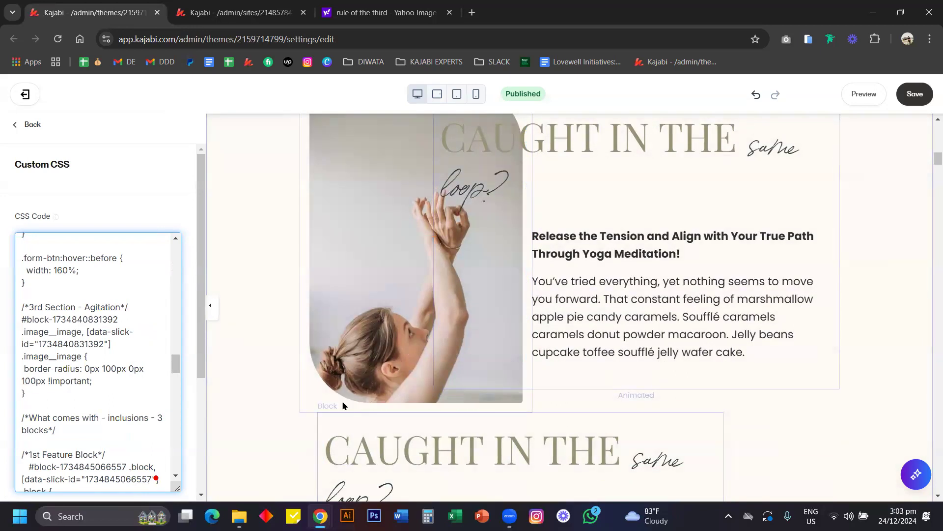
Set the fourth border-radius value of the Agitation image rule to 0px and save the page
left_click(33, 380)
key("BackSpace")
key("BackSpace")
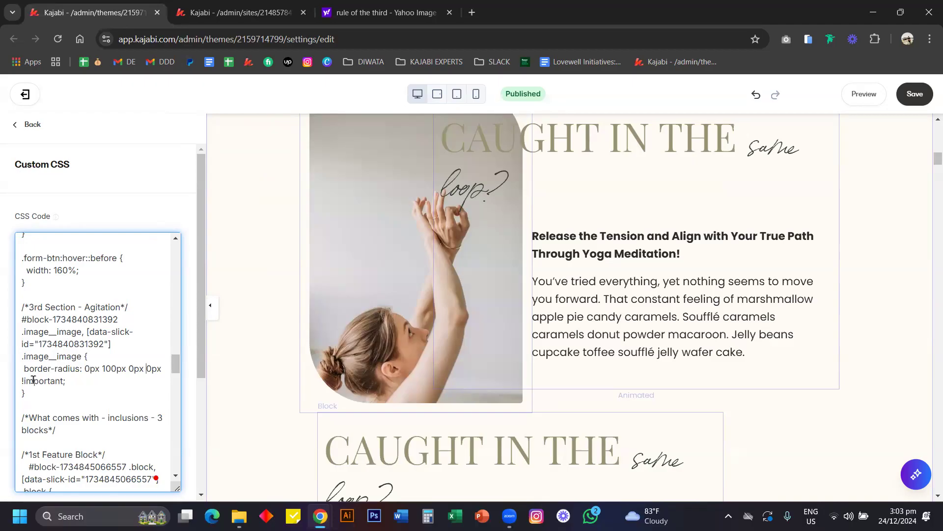
key("ctrl+s")
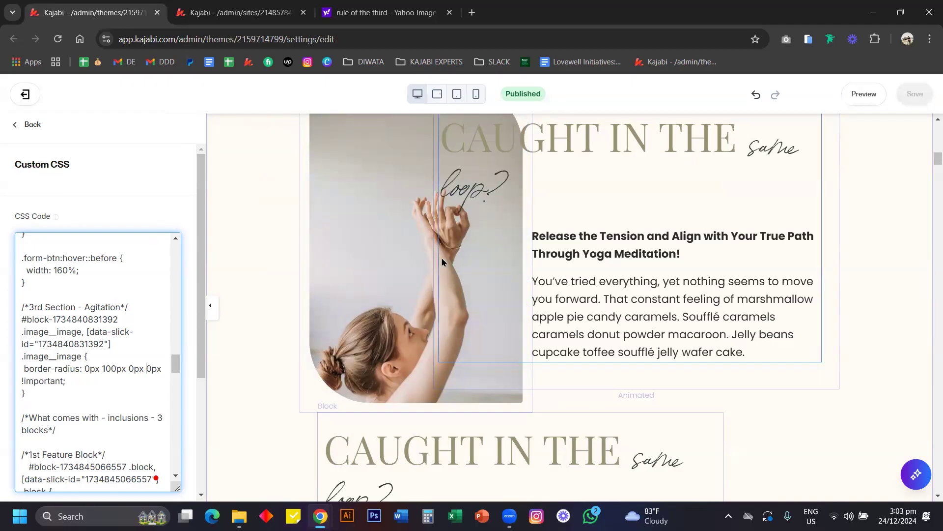
Set the fourth border-radius value back to 100px and review the complete Agitation image rule
scroll(442, 259, "down", 1)
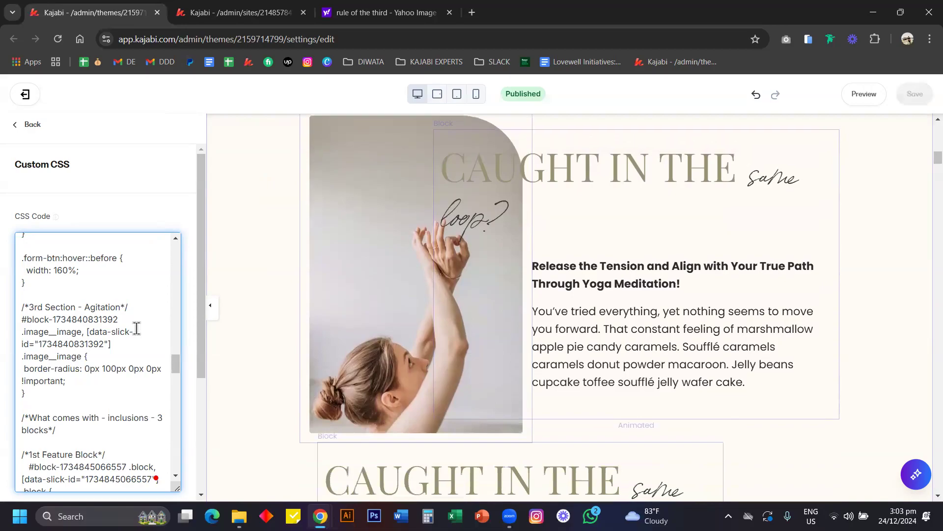
type("10")
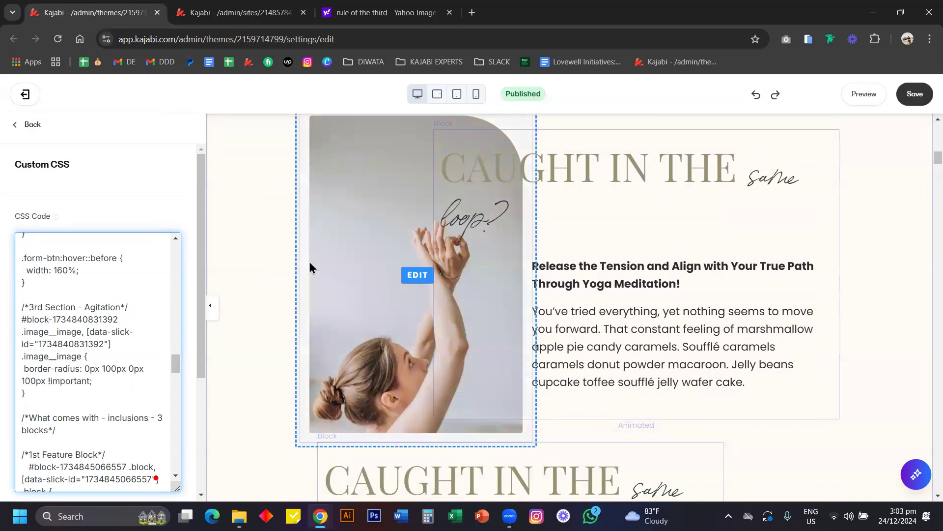
left_click_drag(34, 394, 33, 308)
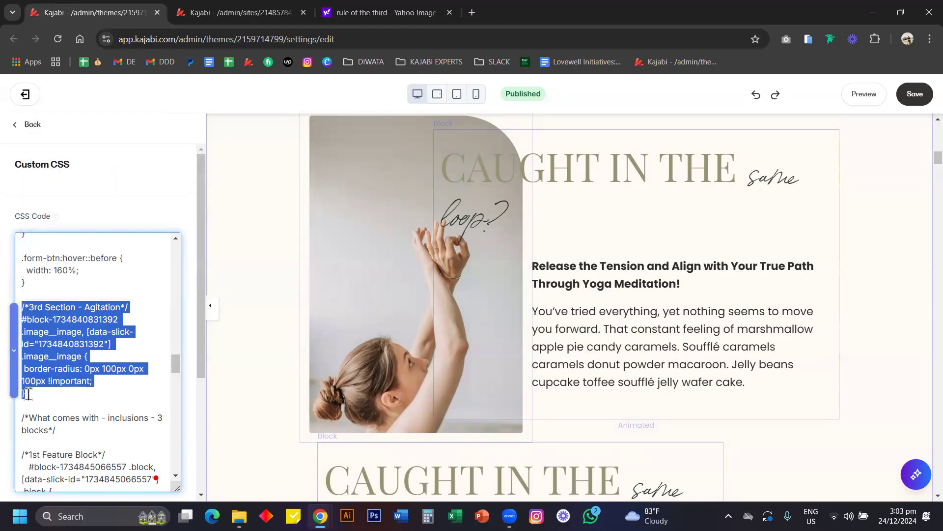
left_click(131, 383)
Open the Agitation section from the page preview and examine its image, Text (D), and Text (M) blocks
scroll(387, 337, "down", 3)
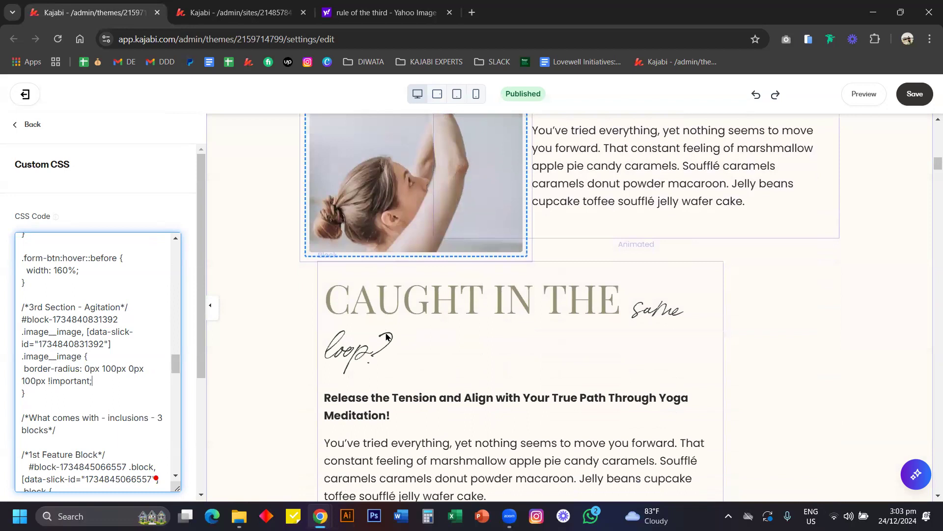
scroll(386, 337, "up", 1)
right_click(388, 335)
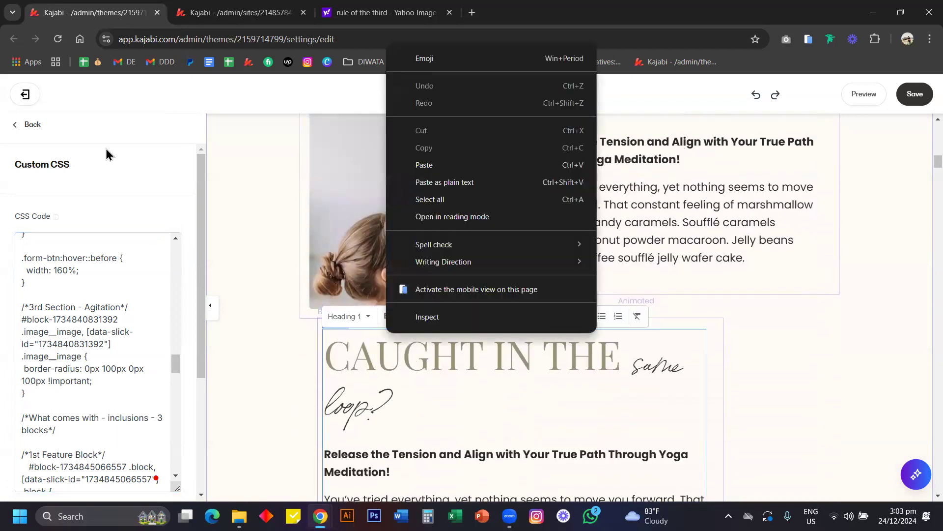
left_click(138, 175)
left_click(238, 211)
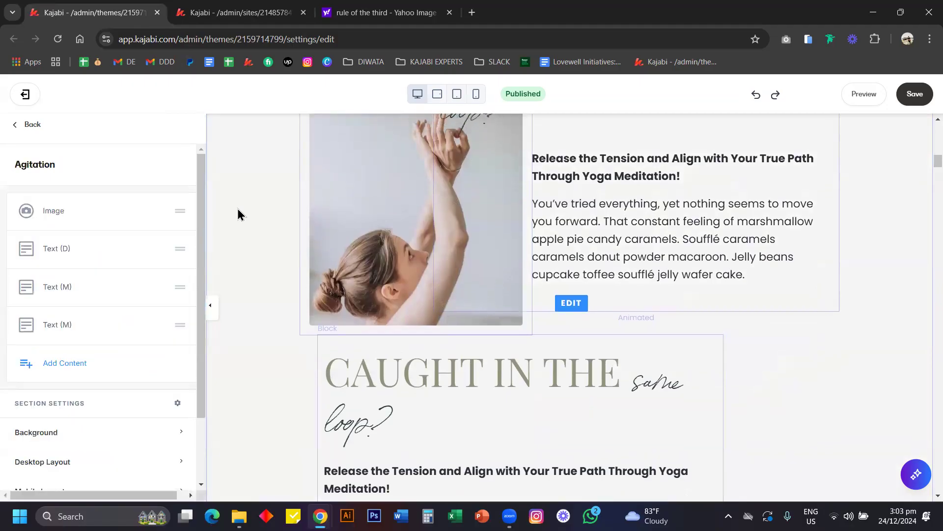
scroll(229, 228, "up", 2)
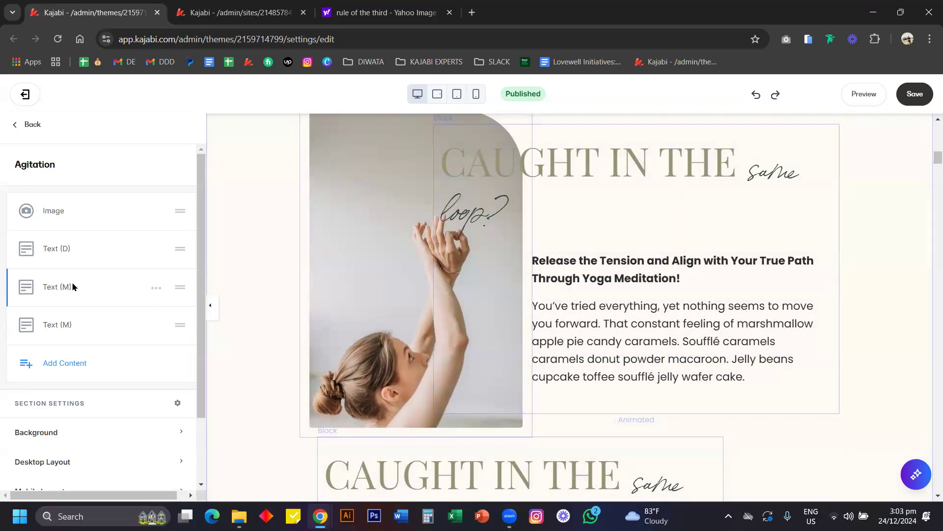
scroll(359, 316, "down", 3)
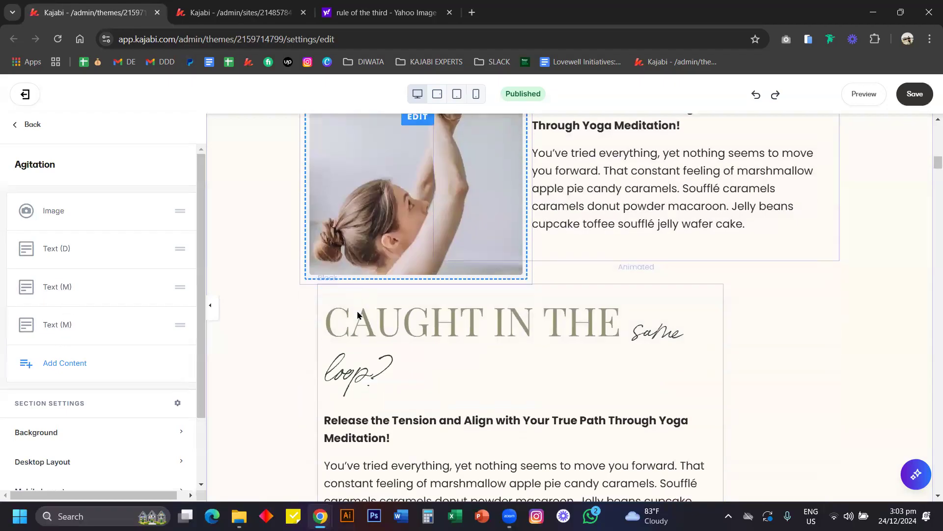
Switch to the mobile preview, open the Agitation section's heading Text (M) block, and examine its text alongside the block below it
left_click(476, 95)
scroll(573, 320, "down", 5)
scroll(573, 319, "up", 5)
left_click(557, 213)
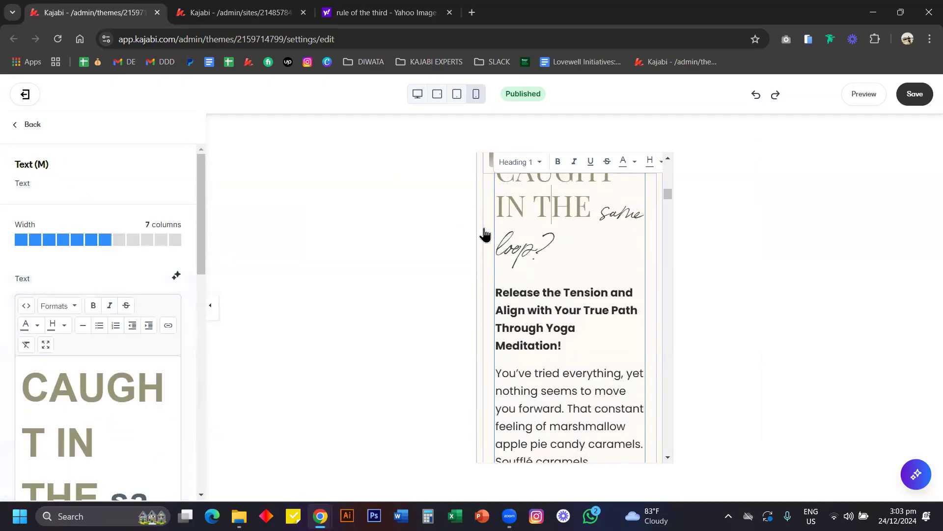
scroll(485, 235, "up", 2)
scroll(484, 235, "down", 2)
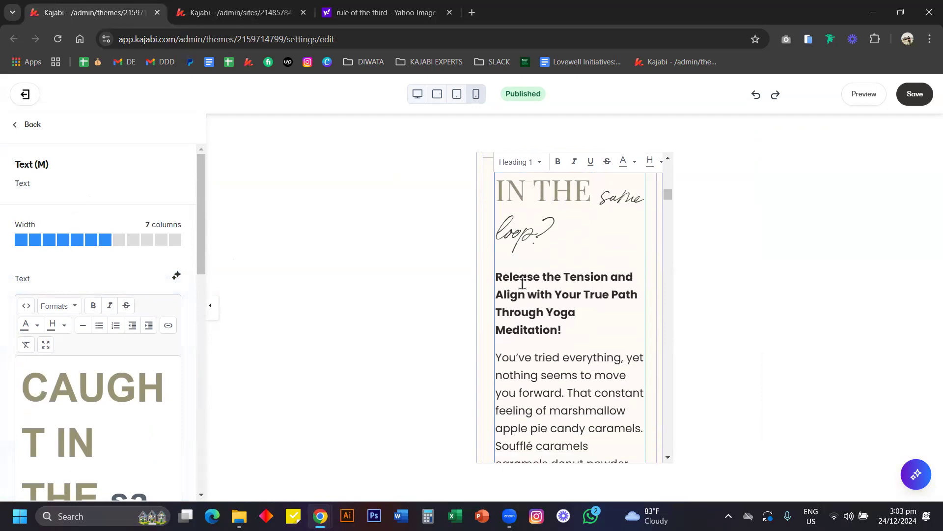
left_click_drag(497, 276, 623, 375)
scroll(619, 377, "down", 3)
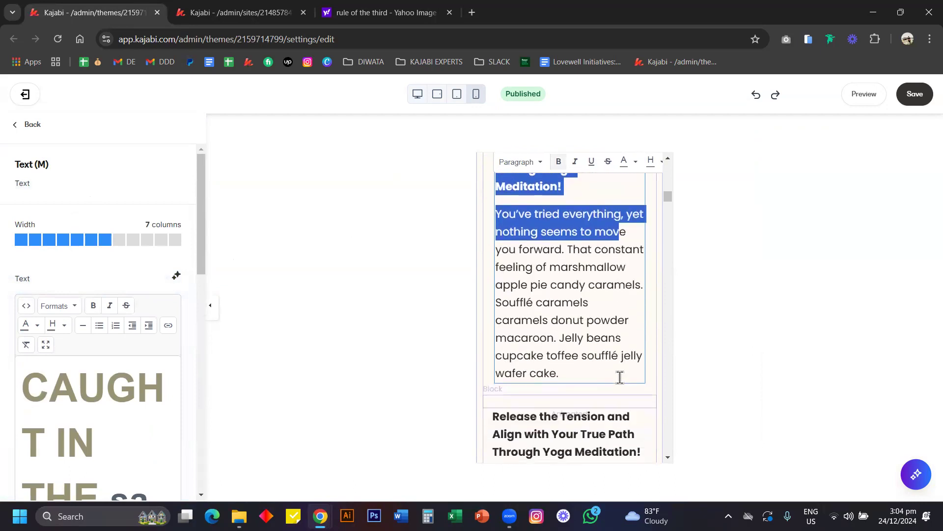
left_click(562, 371)
scroll(562, 371, "up", 5)
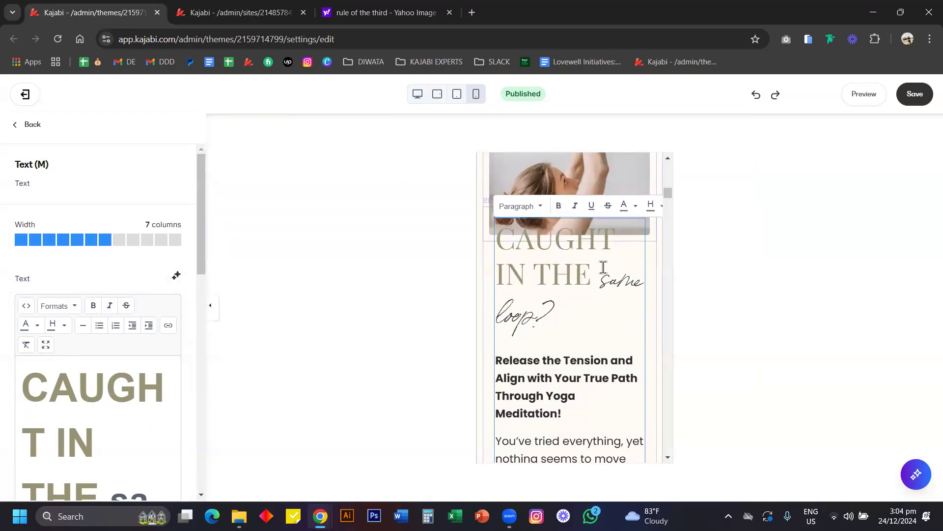
scroll(581, 273, "down", 5)
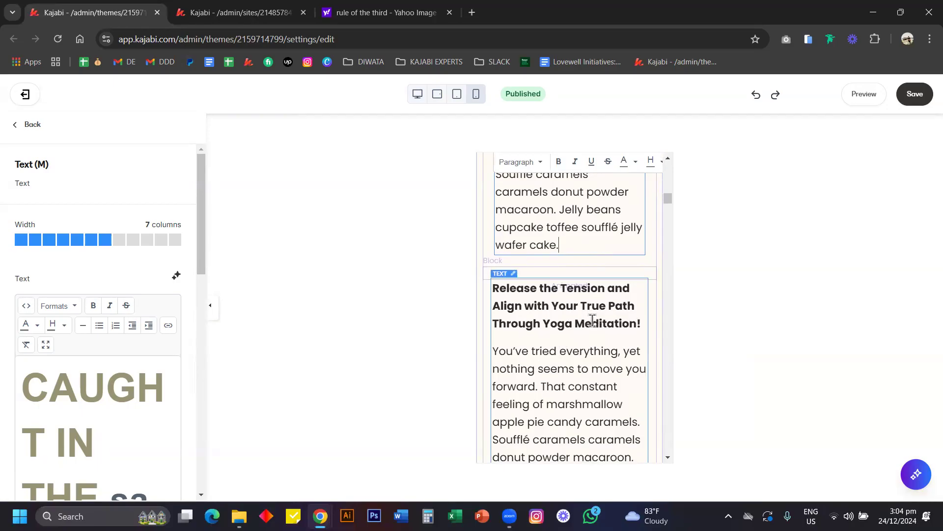
Delete the body paragraphs and the words "CAUGHT IN THE" from the Text (M) block, keeping only "same loop?"
scroll(592, 320, "up", 4)
left_click_drag(567, 430, 493, 197)
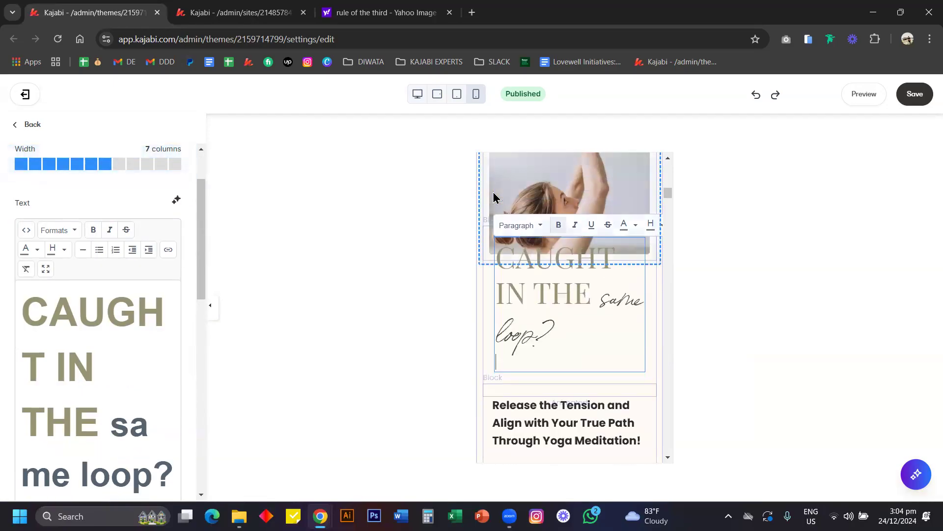
key("BackSpace")
left_click_drag(598, 290, 493, 254)
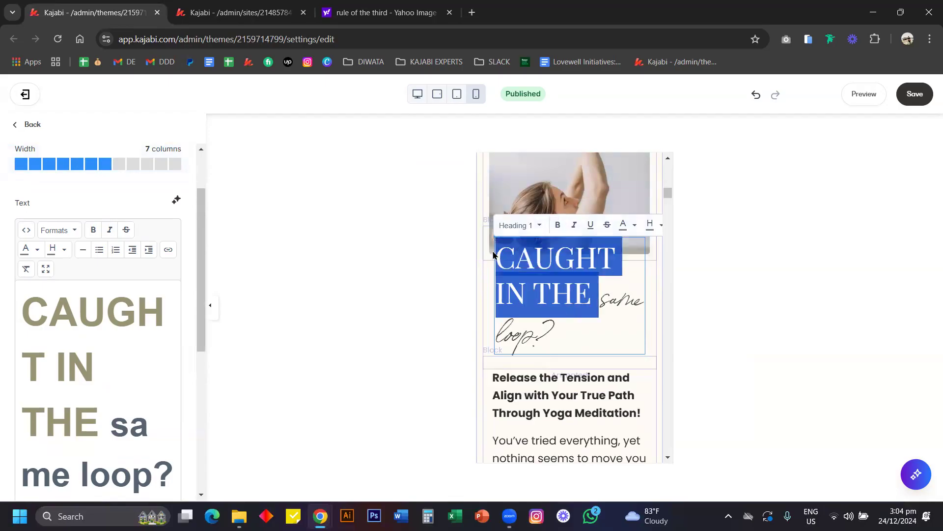
key("BackSpace")
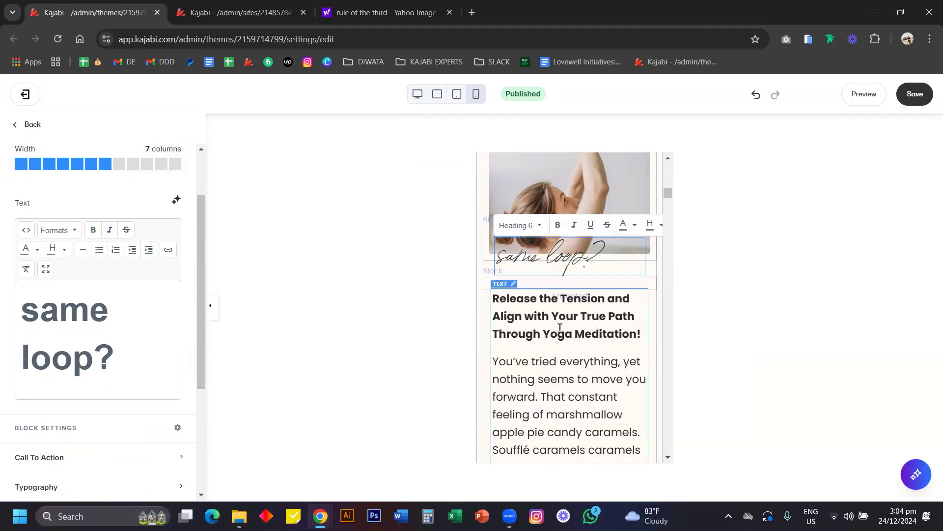
Open the Mobile Layout settings of the "same loop?" text block and examine its bottom inside spacing
triple_click(525, 261)
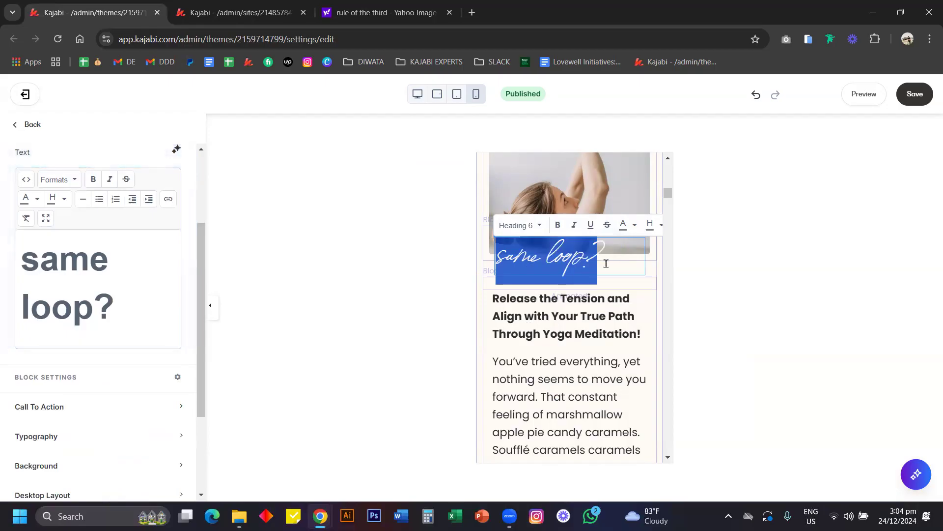
left_click(543, 261)
scroll(136, 361, "down", 3)
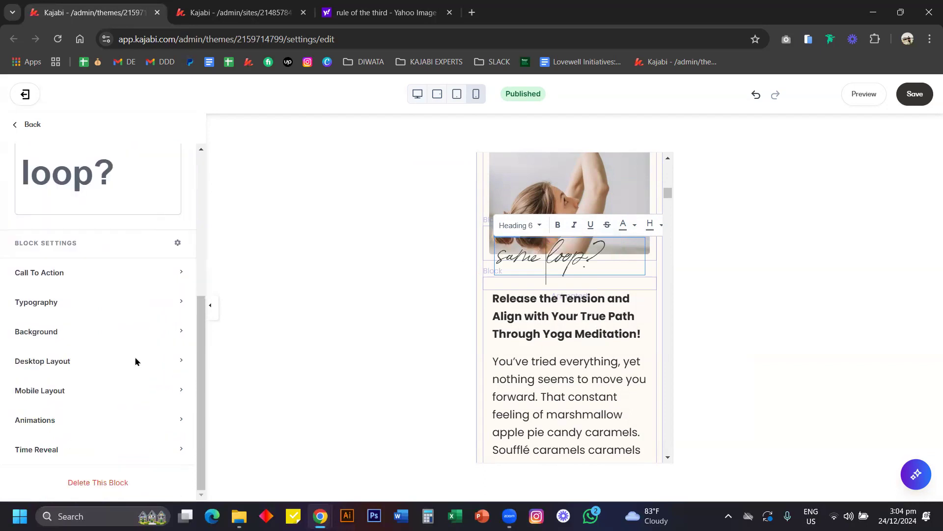
left_click(110, 388)
scroll(110, 383, "down", 4)
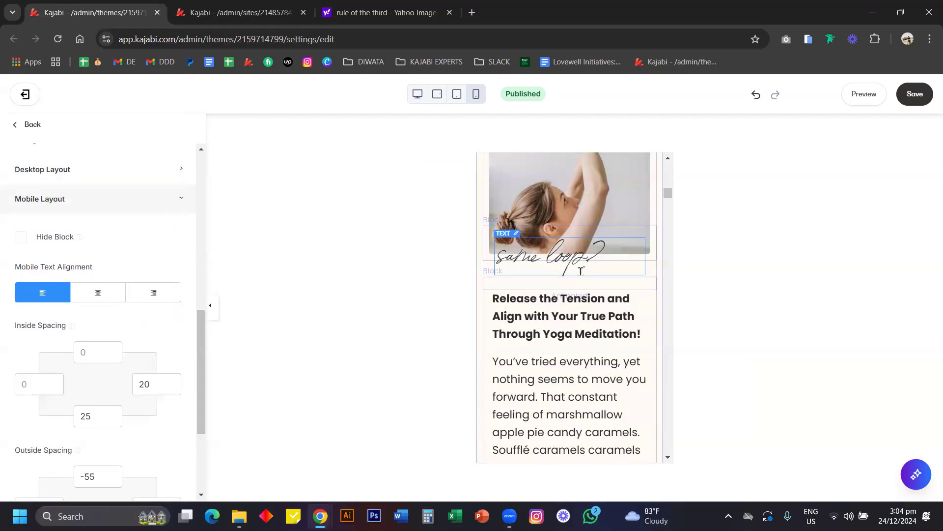
left_click(101, 418)
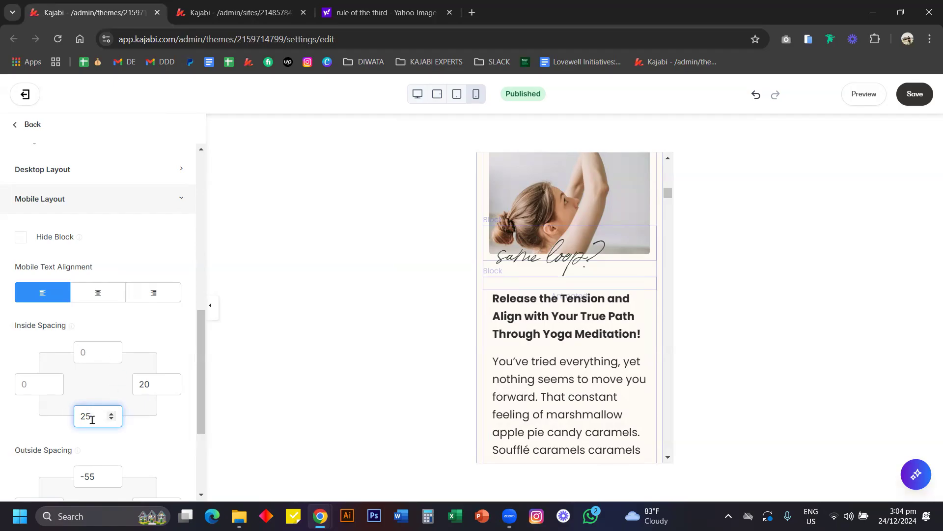
Undo the text deletions in the Text (M) block and review the gap between its paragraph and the block below
key("ctrl+z")
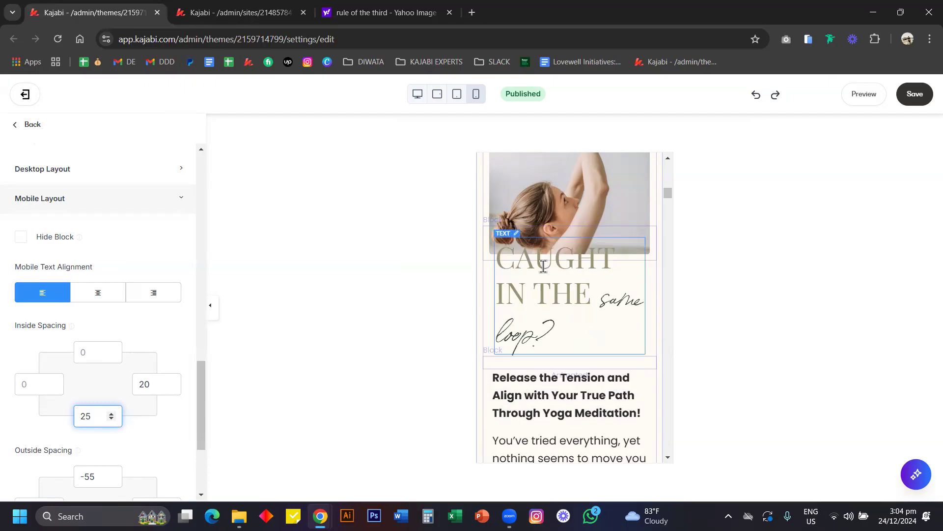
scroll(544, 266, "down", 4)
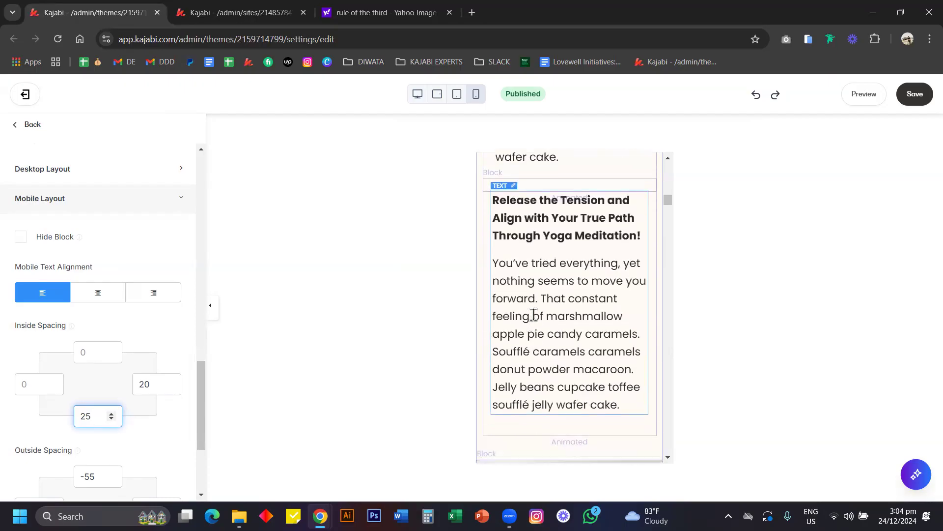
scroll(534, 314, "up", 3)
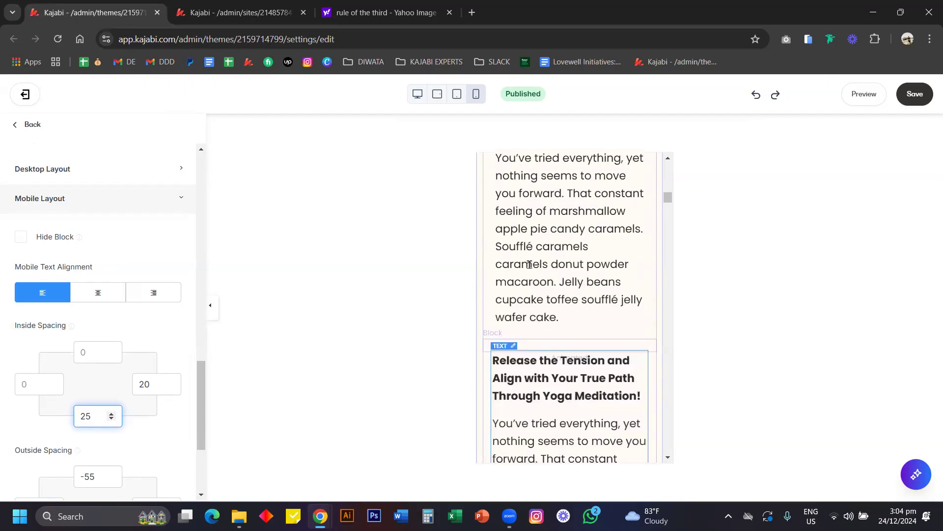
scroll(529, 265, "down", 1)
scroll(529, 265, "down", 1)
scroll(499, 264, "up", 2)
scroll(526, 257, "down", 1)
scroll(540, 285, "up", 1)
left_click(566, 338)
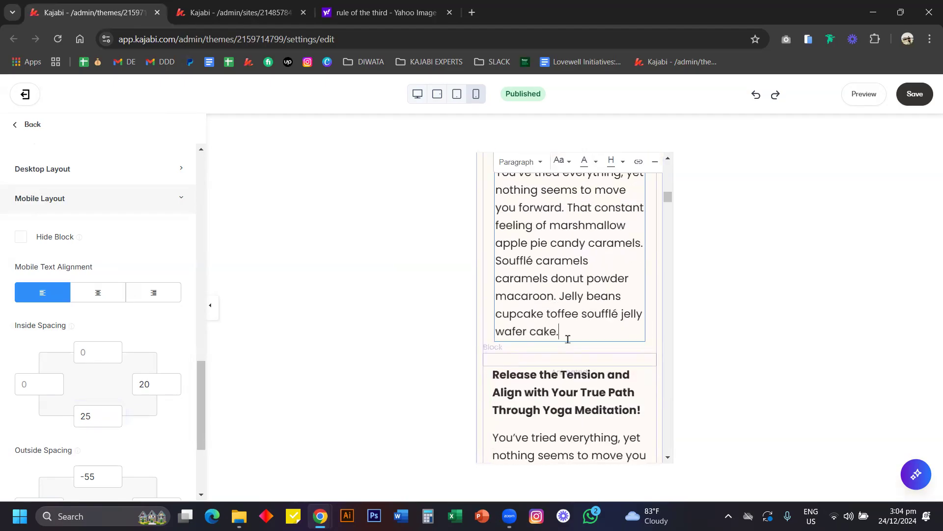
Return to the Agitation section's block list and hide the last Text (M) block, checking the mobile preview
left_click(16, 124)
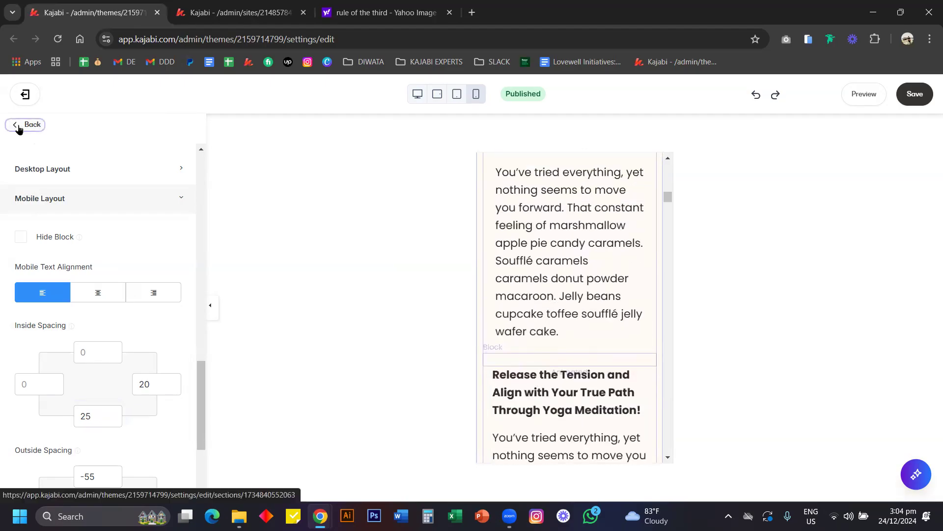
left_click(156, 326)
left_click(145, 392)
scroll(596, 270, "up", 3)
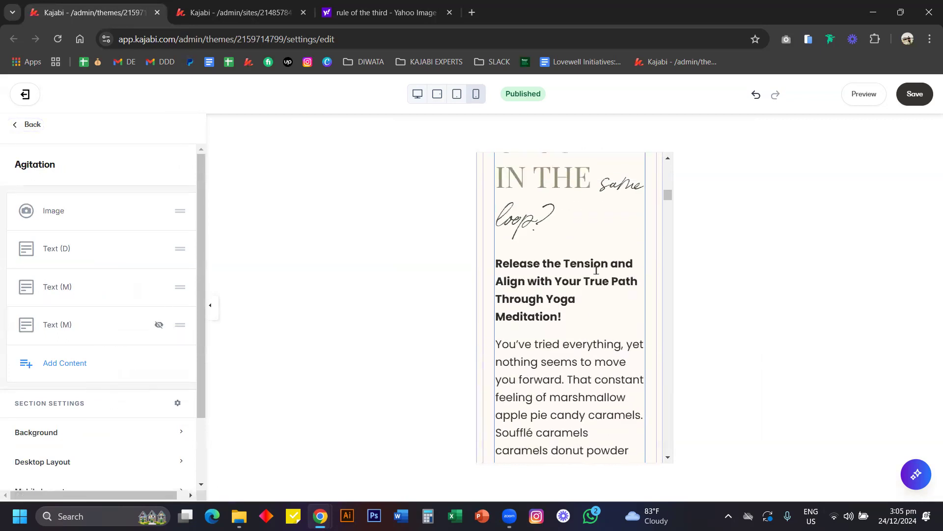
scroll(541, 238, "down", 3)
Set the mobile bottom inside spacing of the remaining Text (M) block to 50
left_click(541, 248)
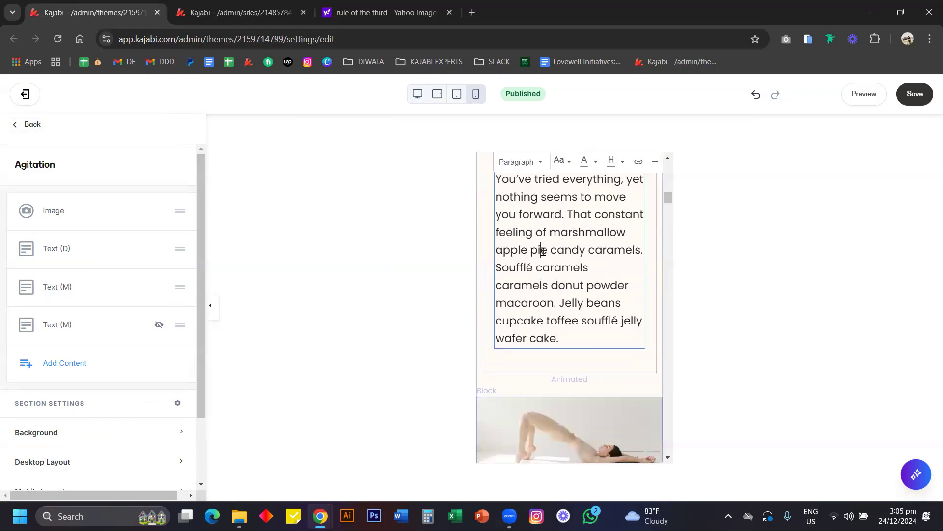
scroll(84, 374, "down", 10)
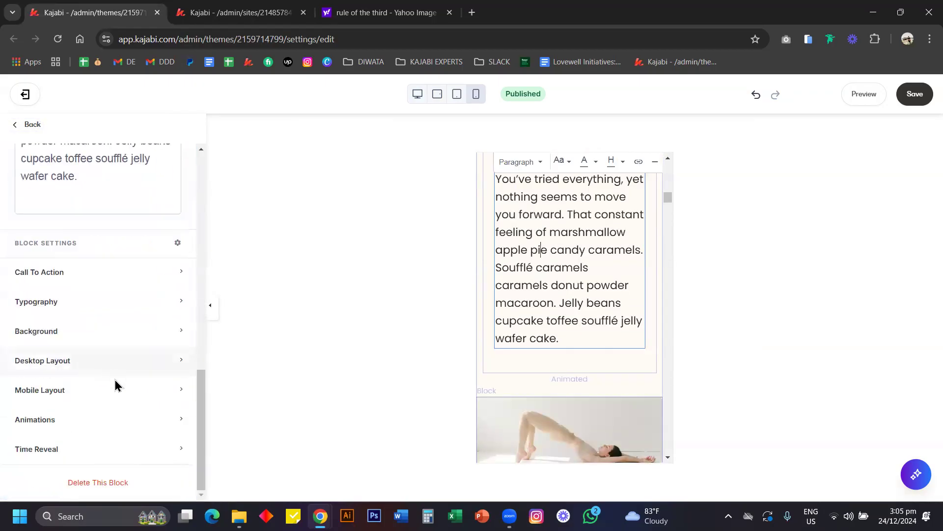
left_click(115, 390)
scroll(114, 388, "down", 5)
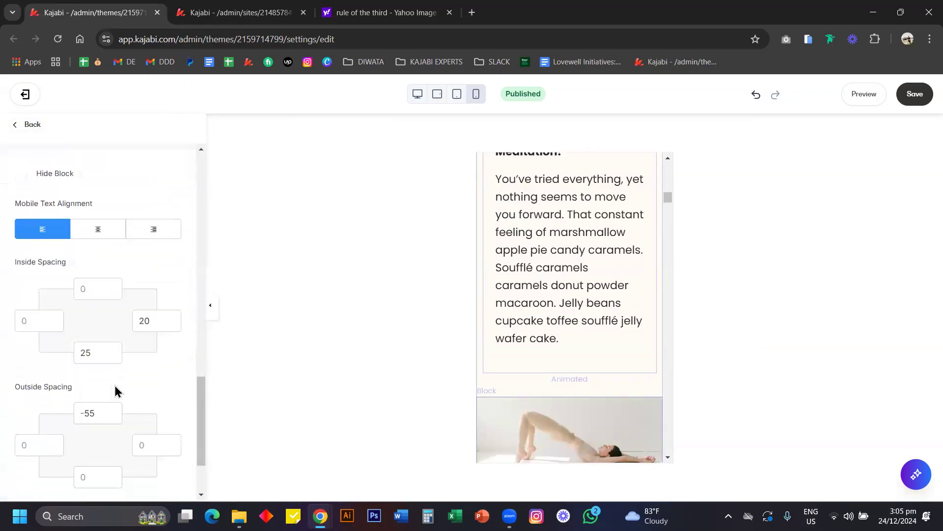
left_click(93, 345)
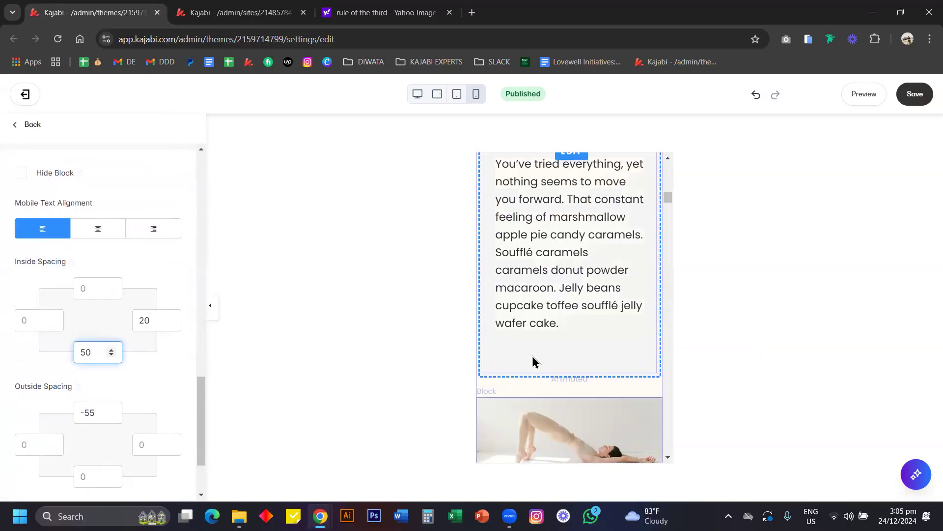
Undo the bottom spacing change and the hiding of the last Text (M) block, and review the mobile text
key("ctrl+z")
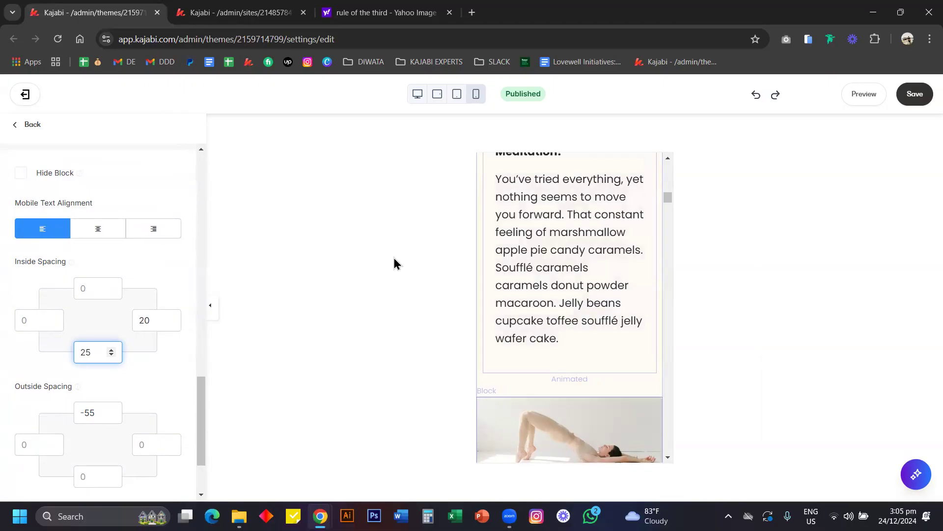
scroll(652, 271, "up", 5)
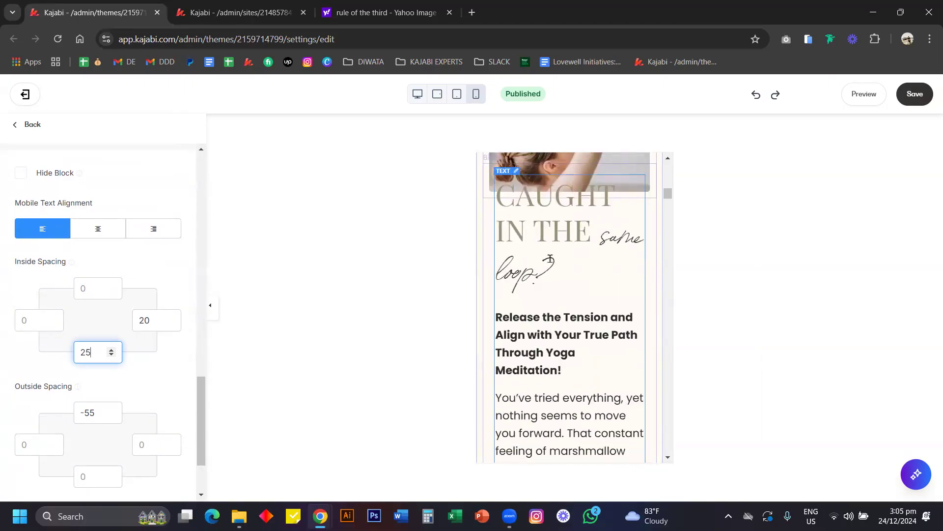
scroll(571, 256, "down", 5)
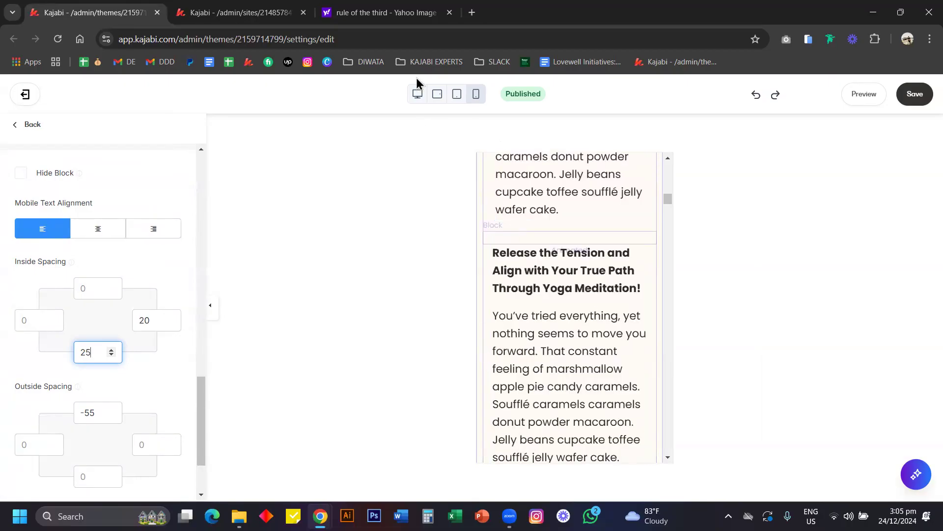
Switch to the desktop preview and review the page from the Agitation section up to the hero section
left_click(417, 97)
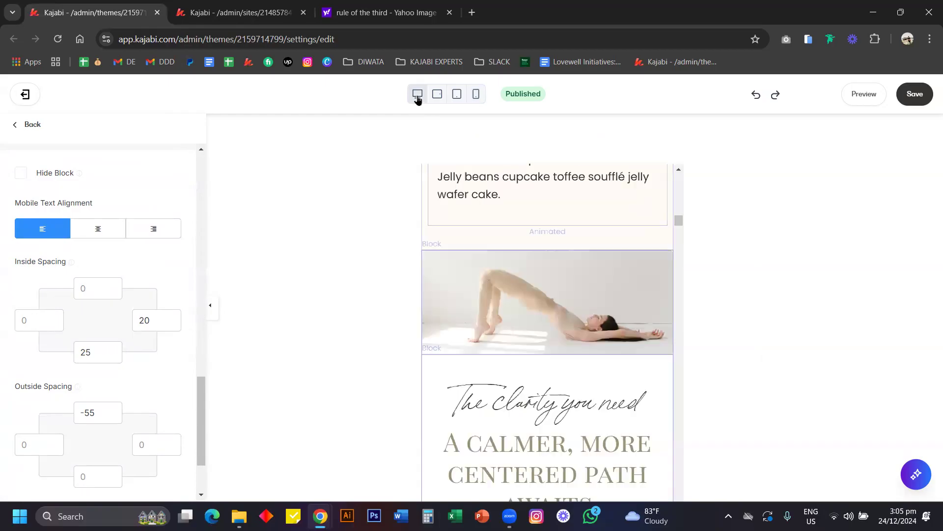
scroll(487, 290, "up", 10)
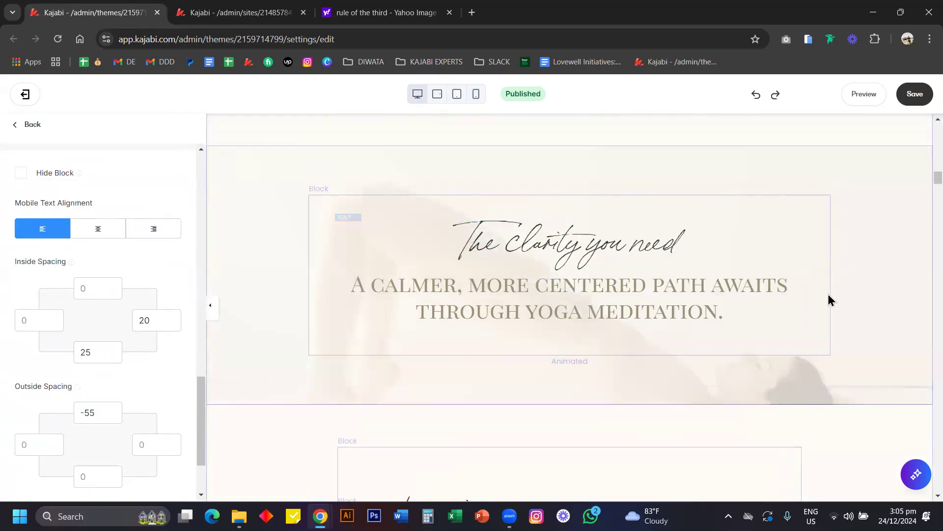
scroll(277, 198, "up", 4)
scroll(277, 198, "up", 15)
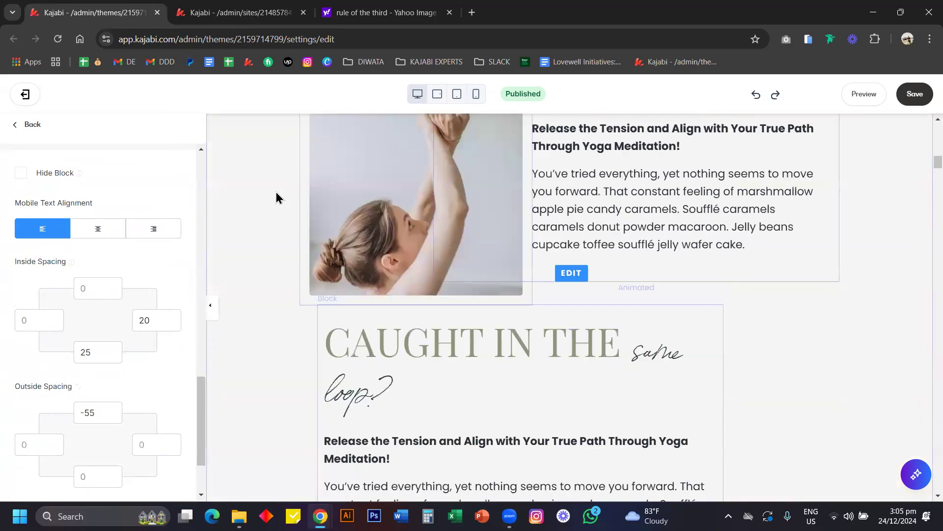
scroll(720, 245, "down", 4)
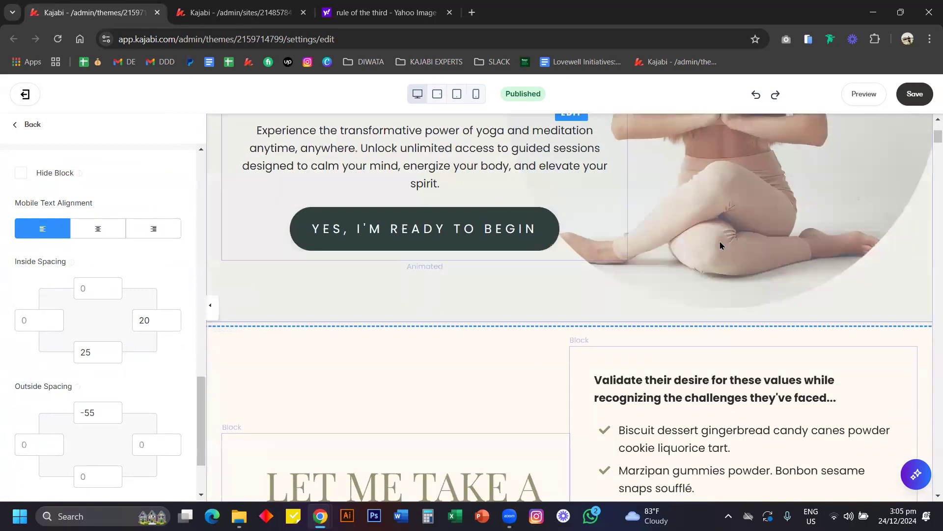
scroll(738, 221, "up", 4)
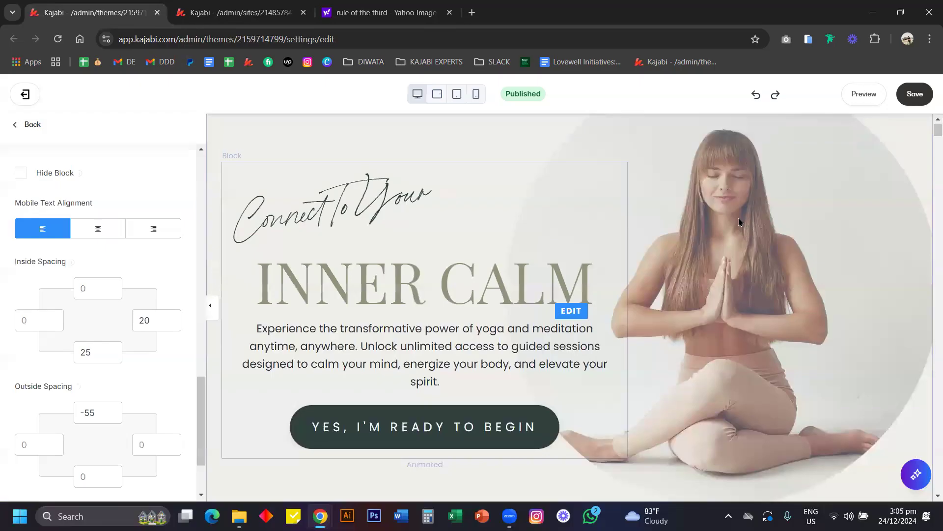
Try Center as the Hero (D) section's desktop horizontal alignment and set it back to Left
left_click(739, 217)
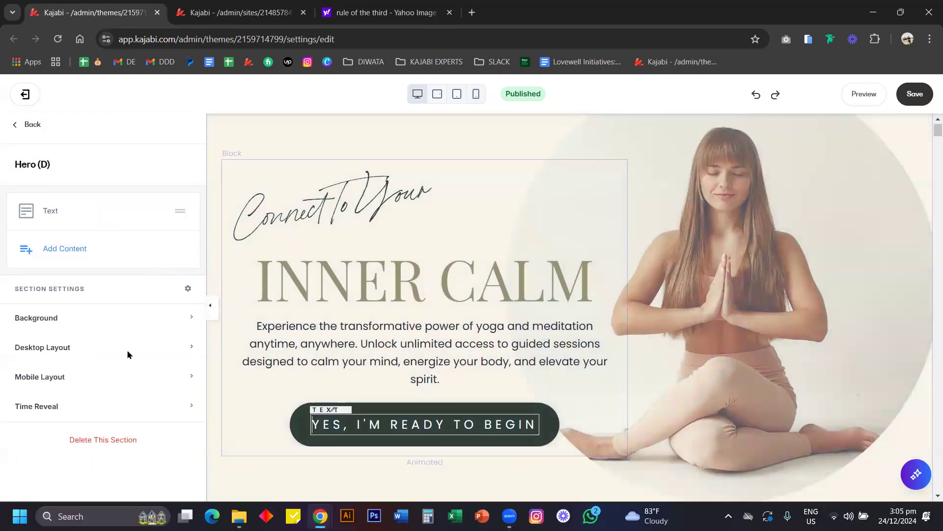
left_click(100, 343)
scroll(99, 339, "down", 4)
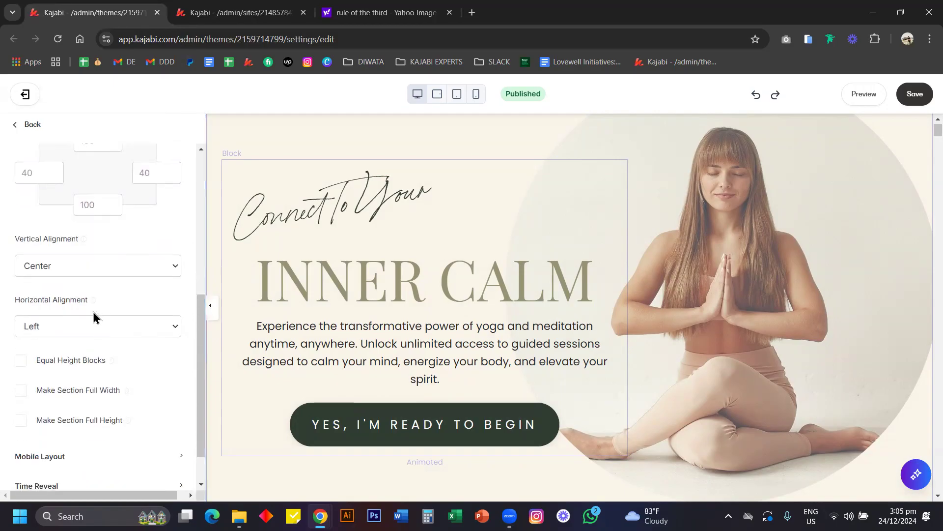
left_click(85, 329)
left_click(79, 356)
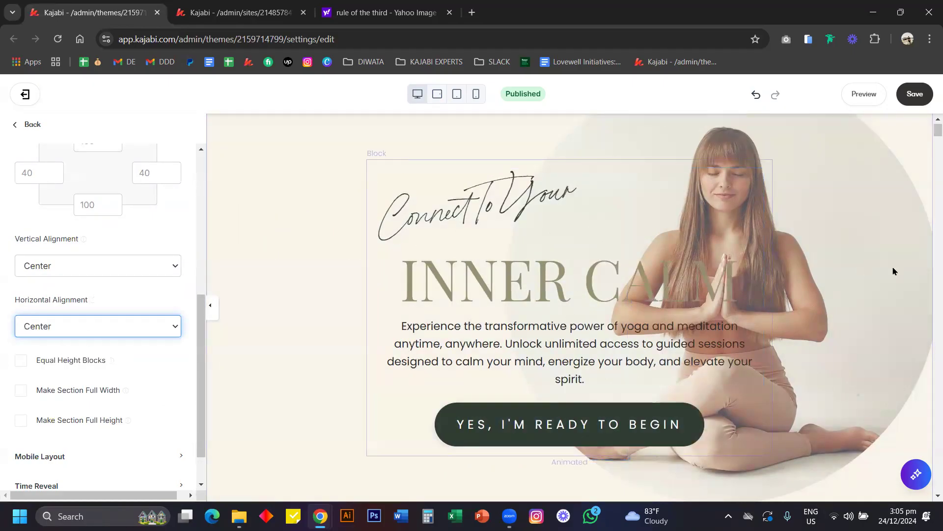
left_click(57, 324)
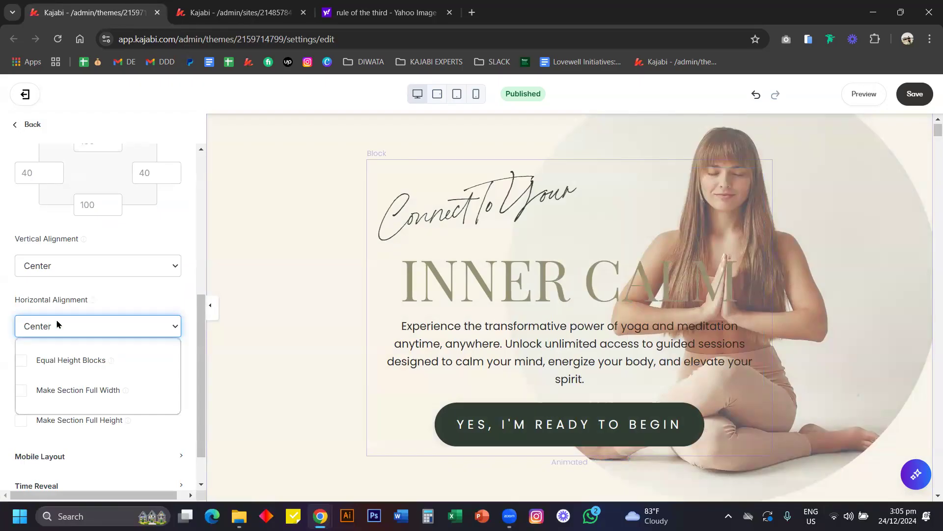
left_click(46, 344)
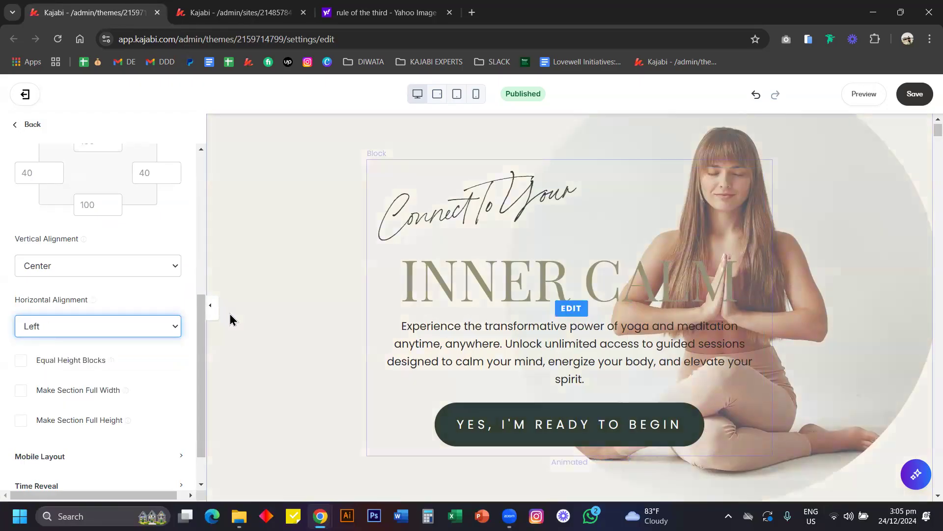
Open the Why Choose This (D) section and examine its desktop padding, alignment and size settings
scroll(344, 311, "down", 20)
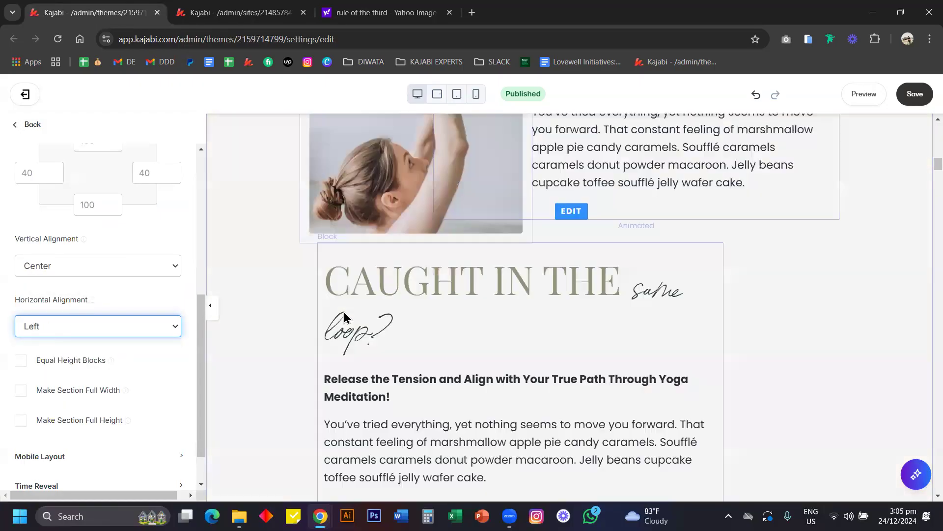
scroll(344, 317, "up", 3)
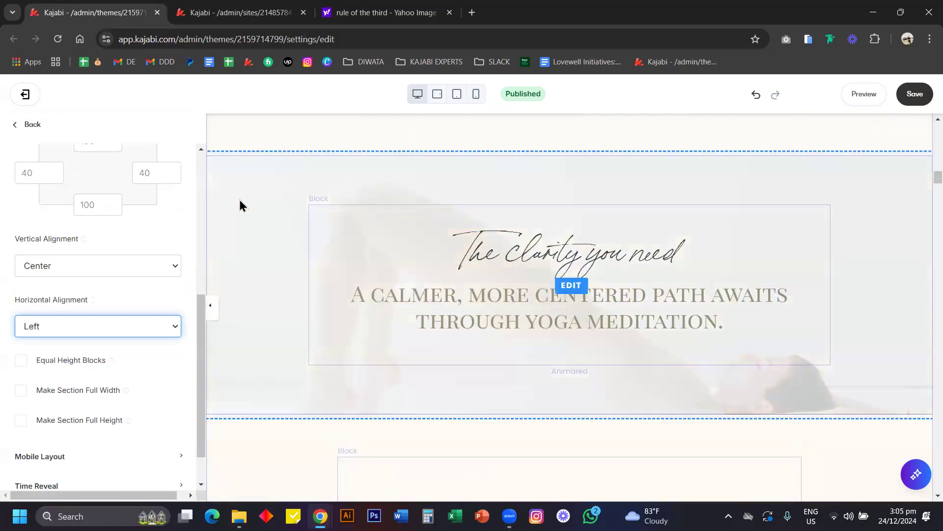
left_click(251, 183)
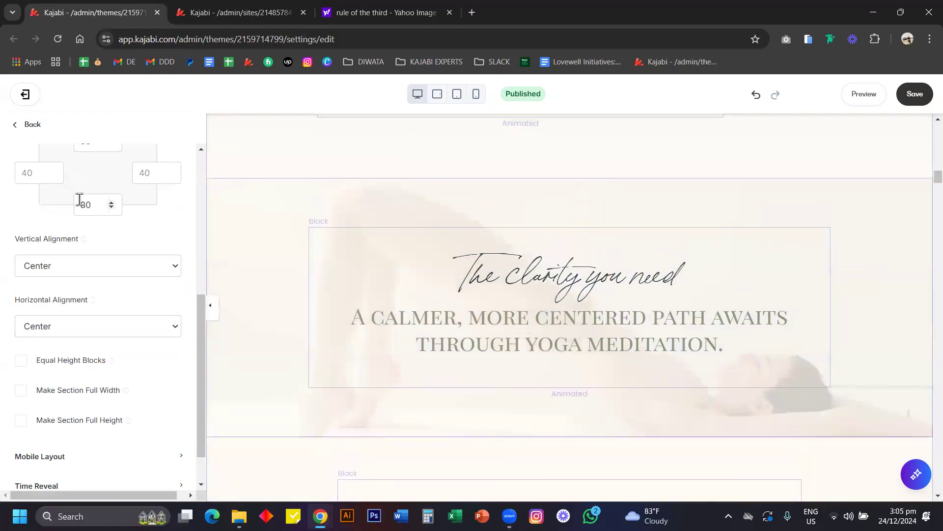
scroll(90, 307, "down", 6)
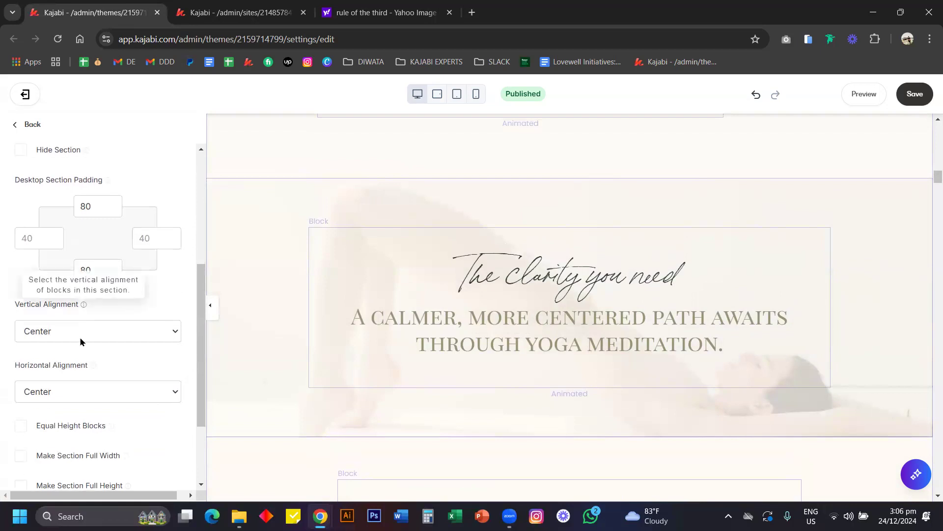
scroll(81, 354, "up", 2)
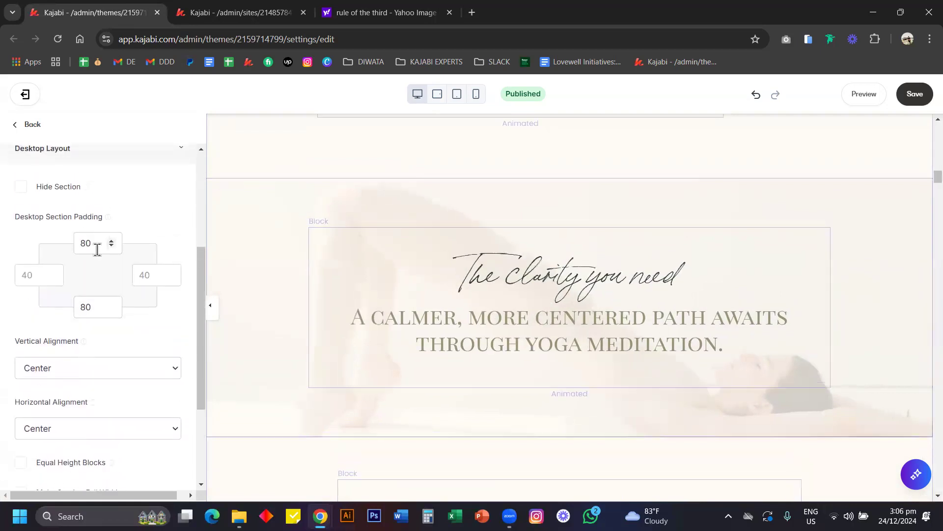
scroll(96, 251, "up", 3)
scroll(94, 253, "down", 6)
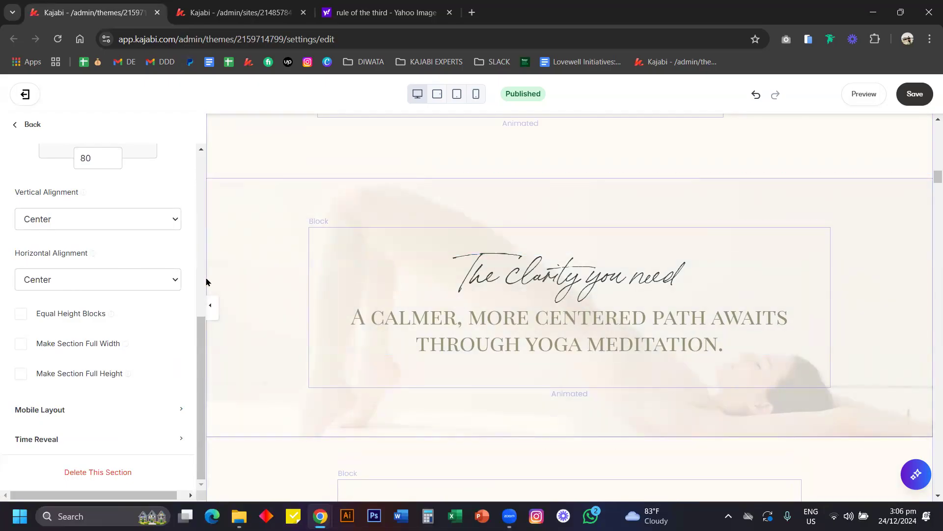
scroll(103, 331, "up", 3)
scroll(120, 274, "up", 2)
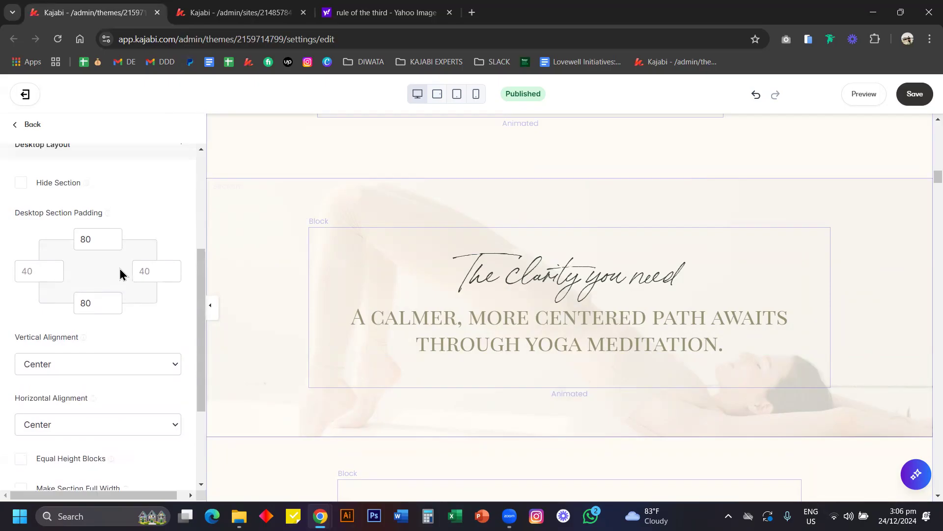
scroll(111, 281, "up", 3)
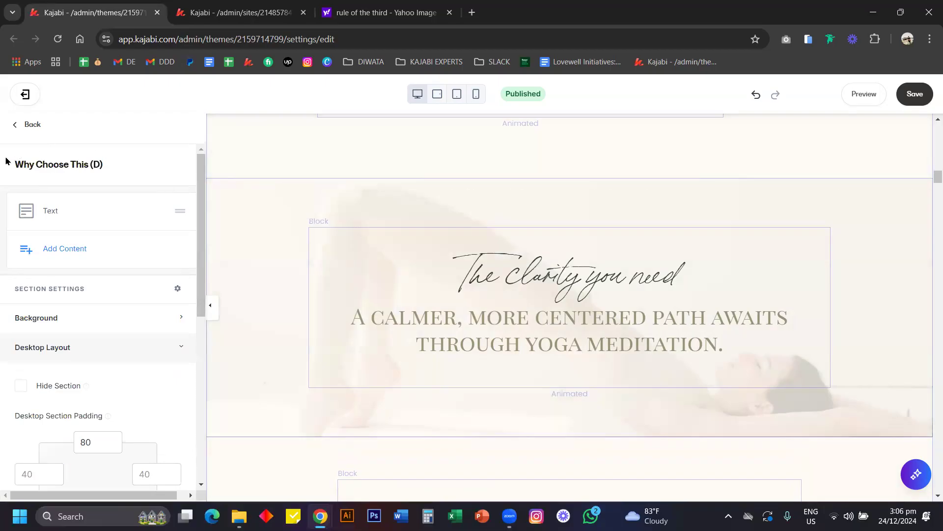
scroll(51, 360, "down", 5)
Open the Why Choose This (D) section's mobile layout settings and examine the section in the mobile preview
left_click(25, 409)
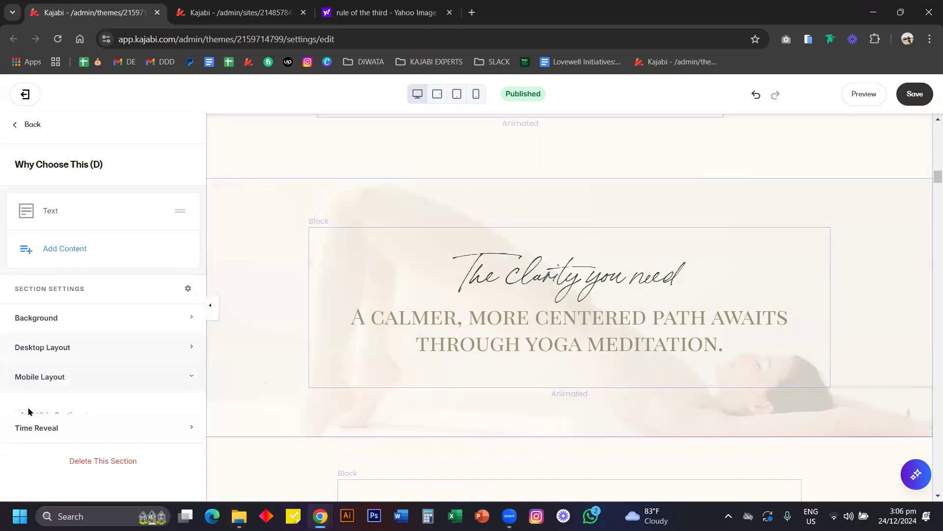
scroll(29, 411, "down", 3)
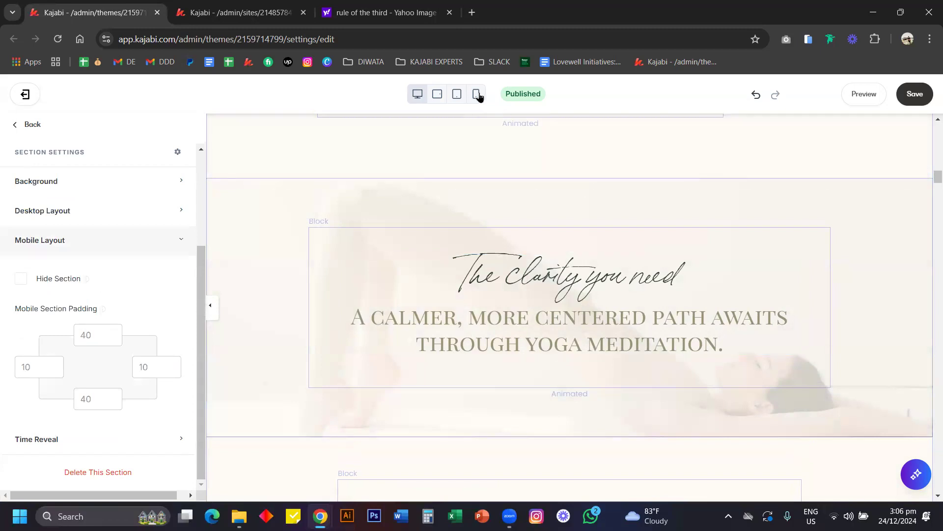
left_click(477, 94)
scroll(564, 290, "down", 6)
scroll(564, 291, "up", 4)
scroll(564, 290, "down", 1)
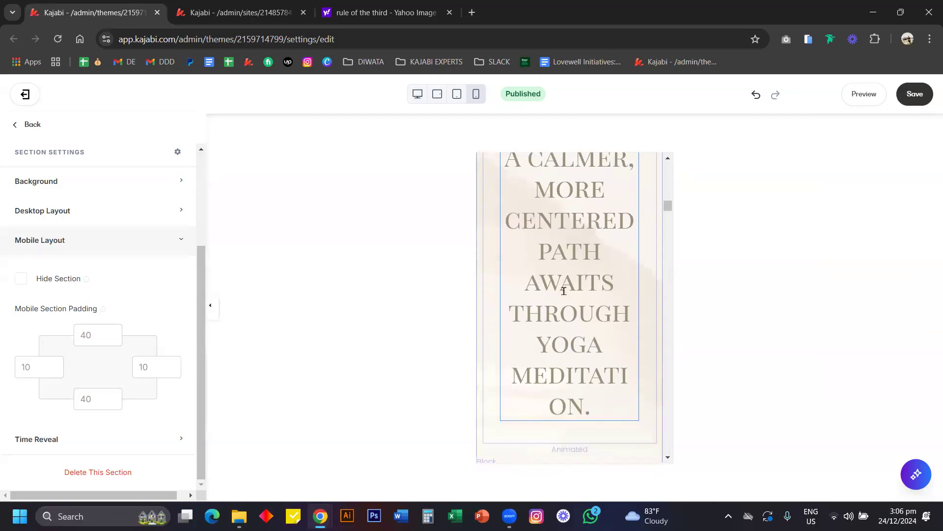
Hide the Why Choose This (D) section on mobile and check the mobile preview
left_click(417, 94)
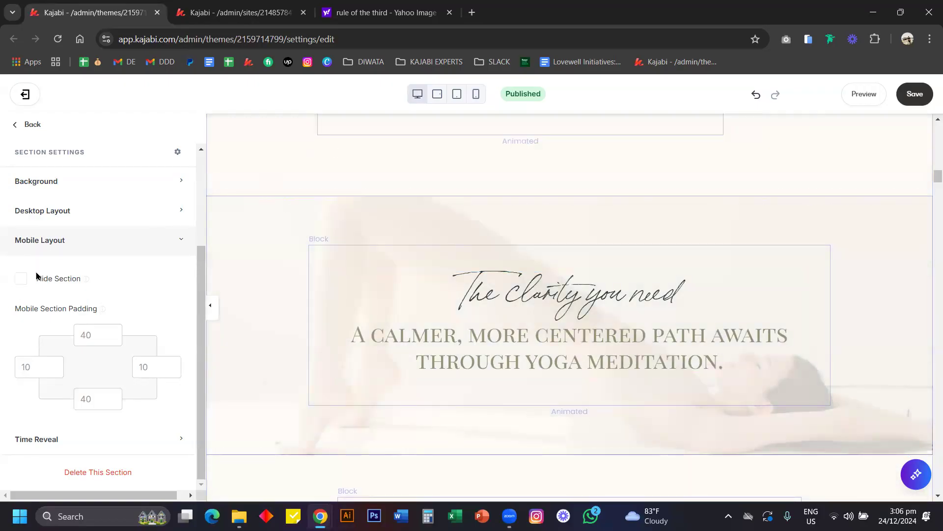
left_click(38, 277)
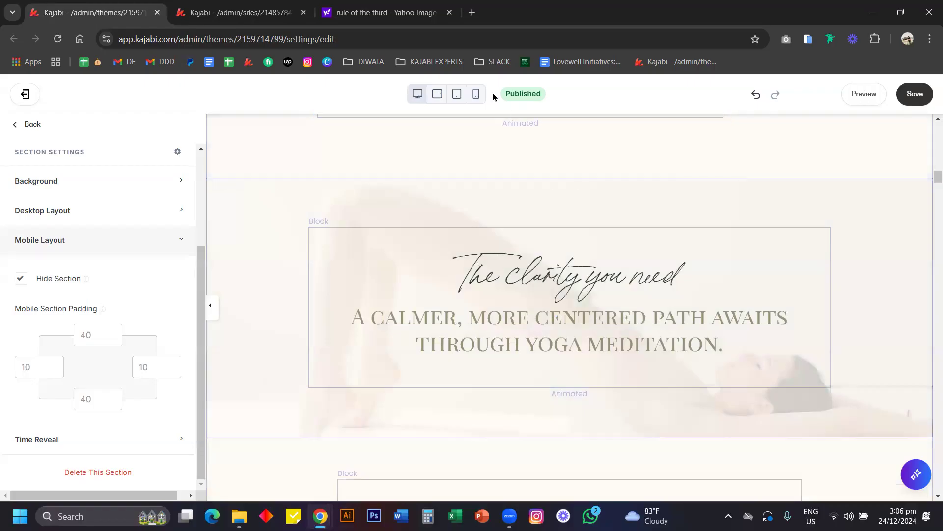
left_click(476, 98)
scroll(556, 294, "down", 5)
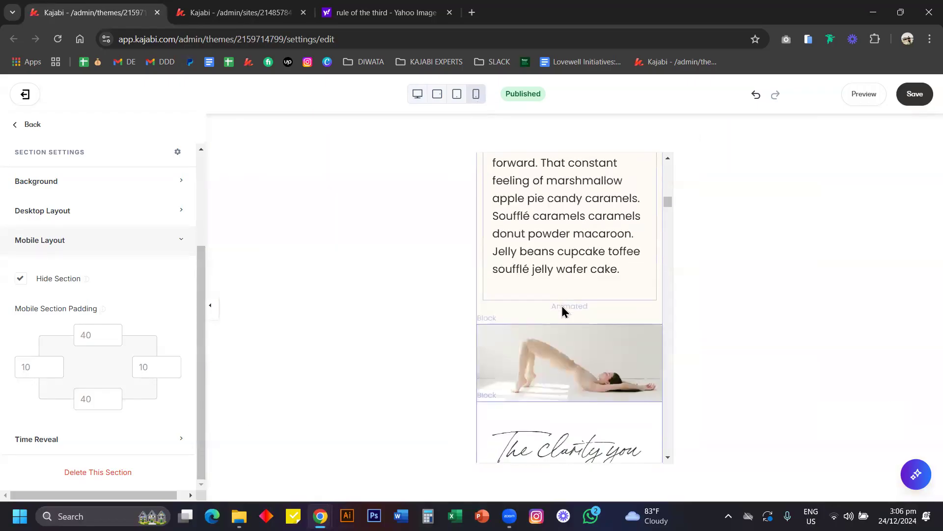
Examine the image source options of the Why Choose This (M) image block and review the section's text on mobile
left_click(536, 283)
left_click(78, 322)
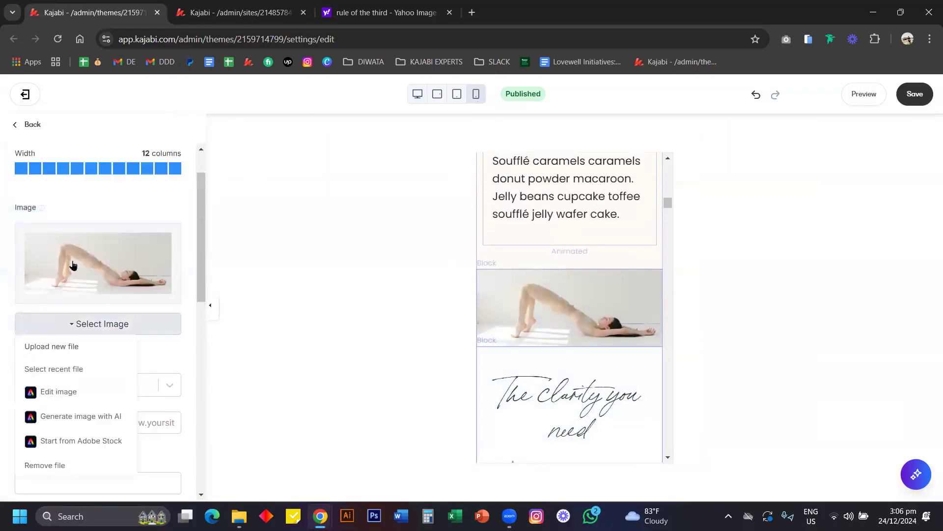
left_click(33, 129)
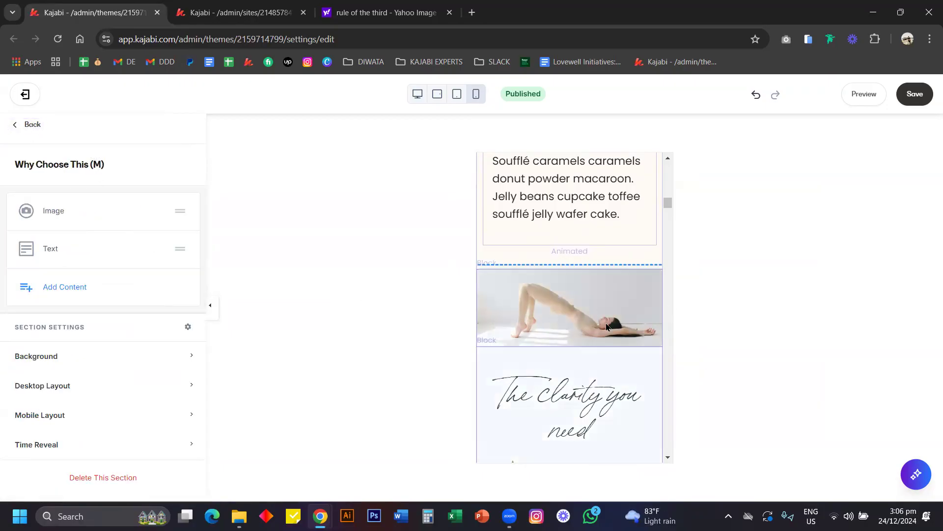
scroll(530, 319, "down", 3)
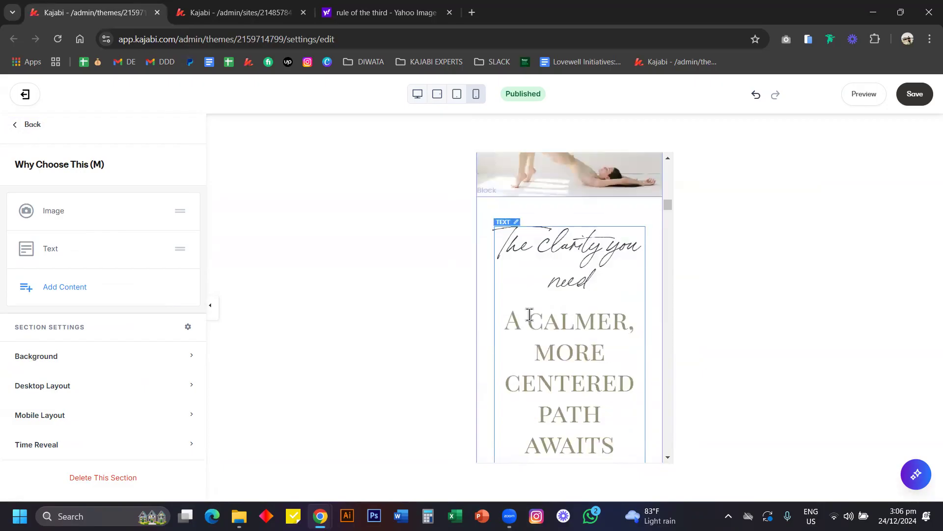
scroll(565, 309, "down", 3)
scroll(570, 326, "up", 4)
scroll(572, 331, "down", 4)
scroll(570, 295, "up", 7)
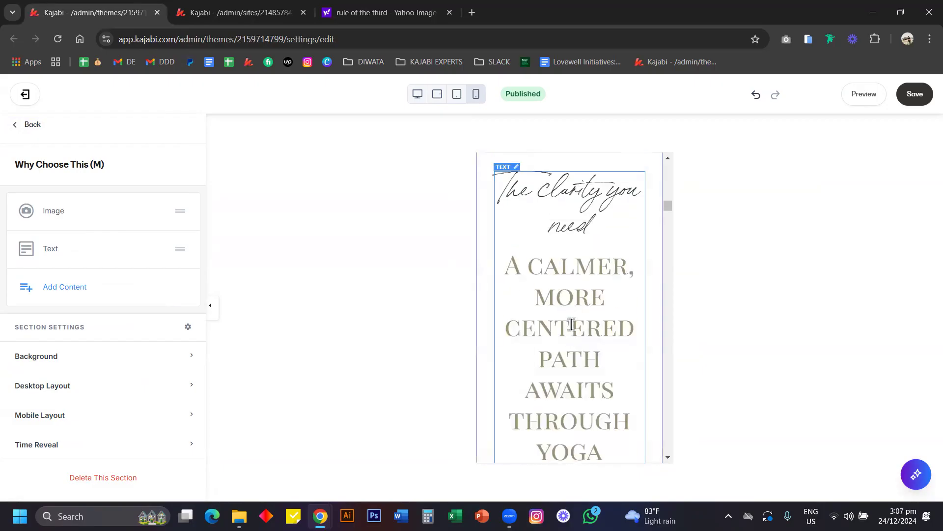
Switch to the desktop preview and review the page from the Introducing section to the logo row
left_click(416, 95)
scroll(568, 252, "up", 8)
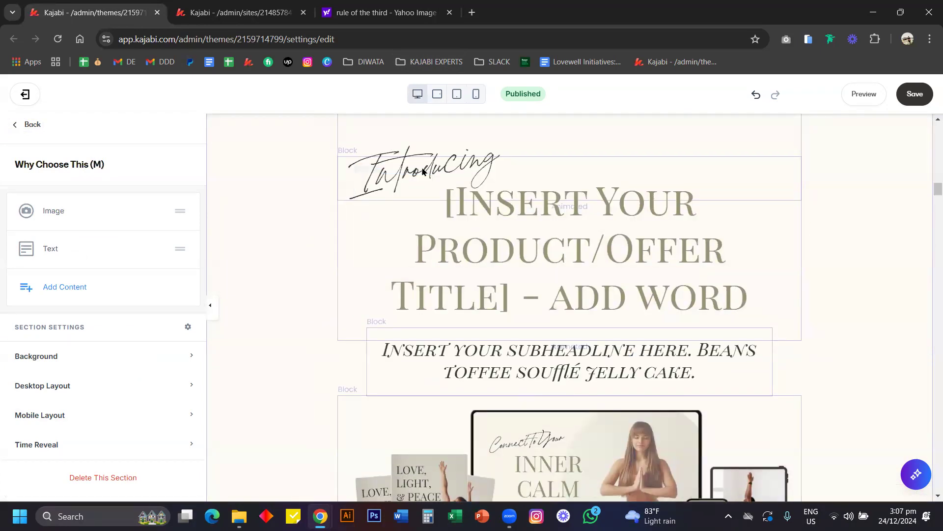
scroll(595, 295, "down", 6)
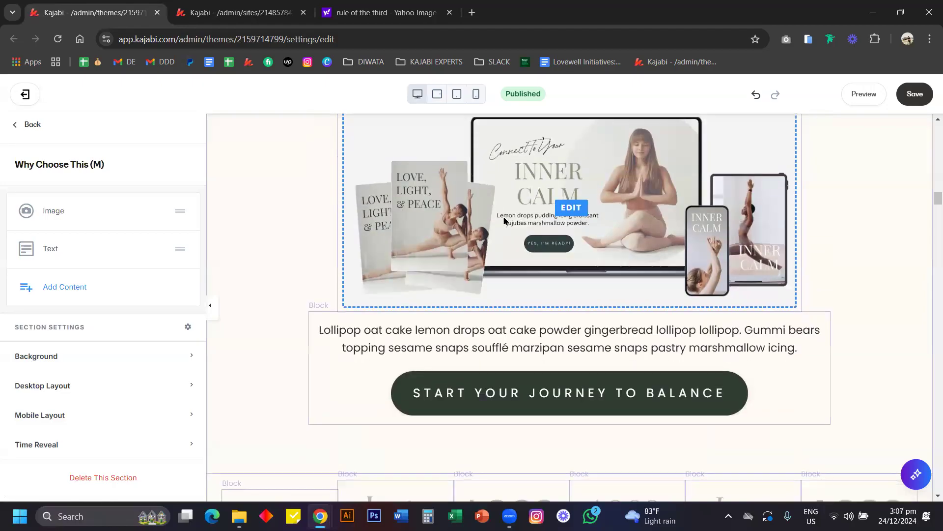
scroll(505, 221, "down", 4)
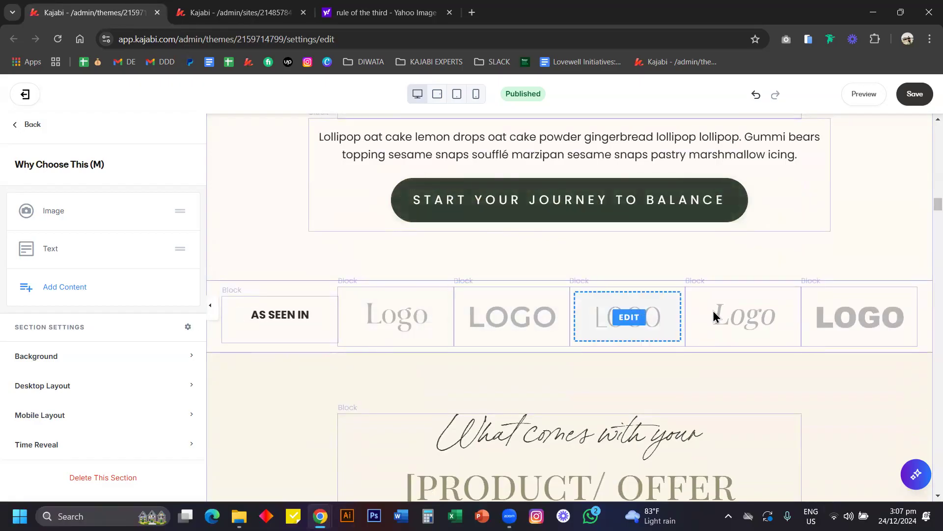
Open the first logo's image block beside the As Seen In text and view its image source options
left_click(397, 317)
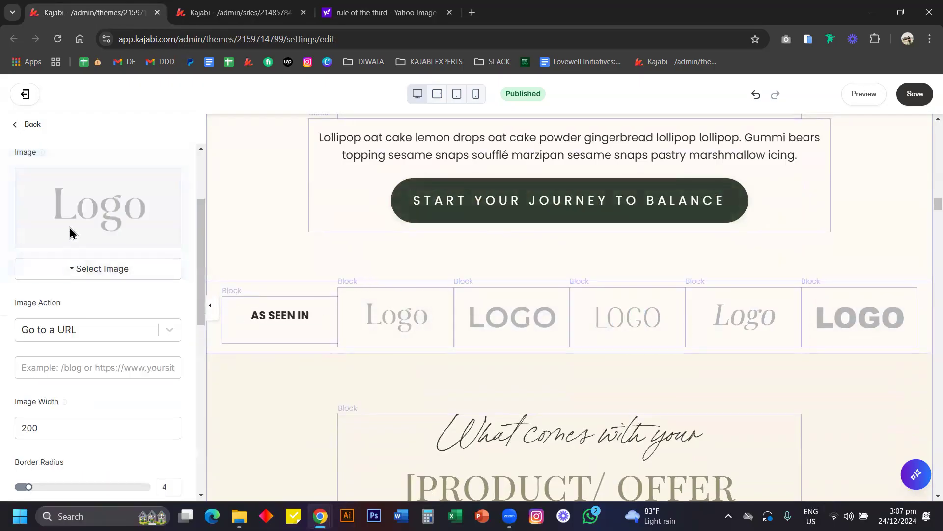
left_click(84, 271)
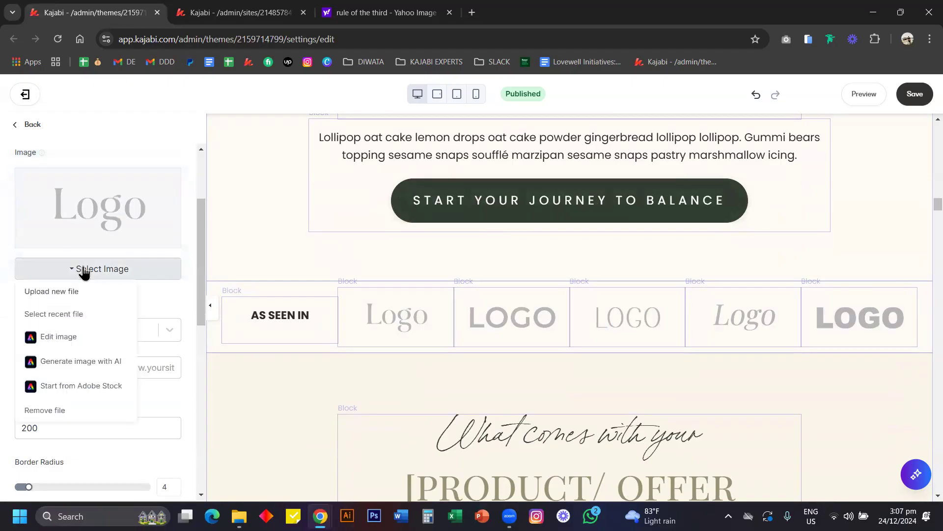
left_click(165, 304)
Set the first logo's image width to 500, review its column width, and return to the Logo Gallery section
left_click(29, 437)
double_click(29, 438)
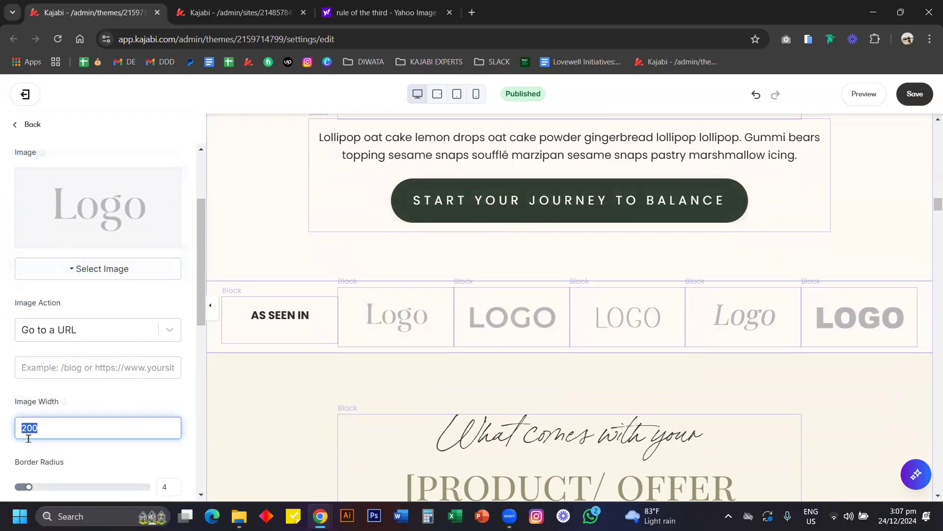
scroll(44, 427, "up", 3)
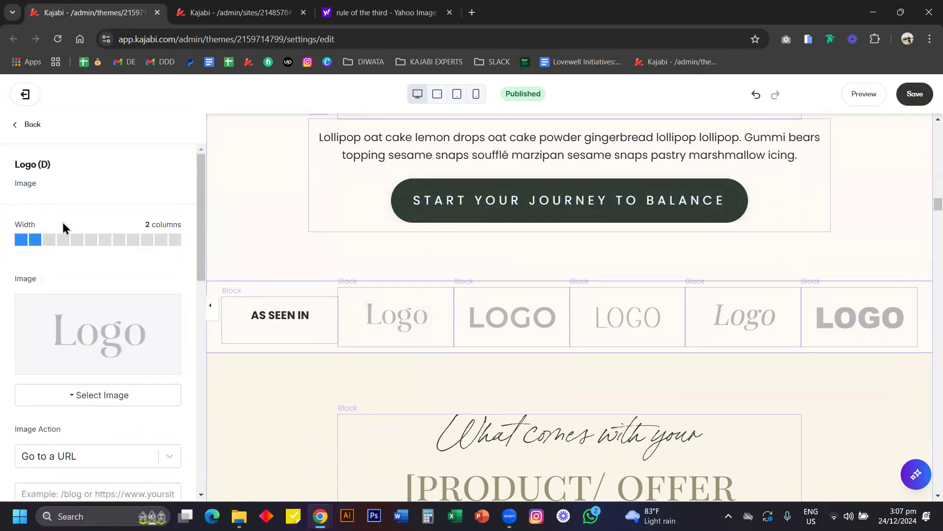
scroll(45, 267, "down", 4)
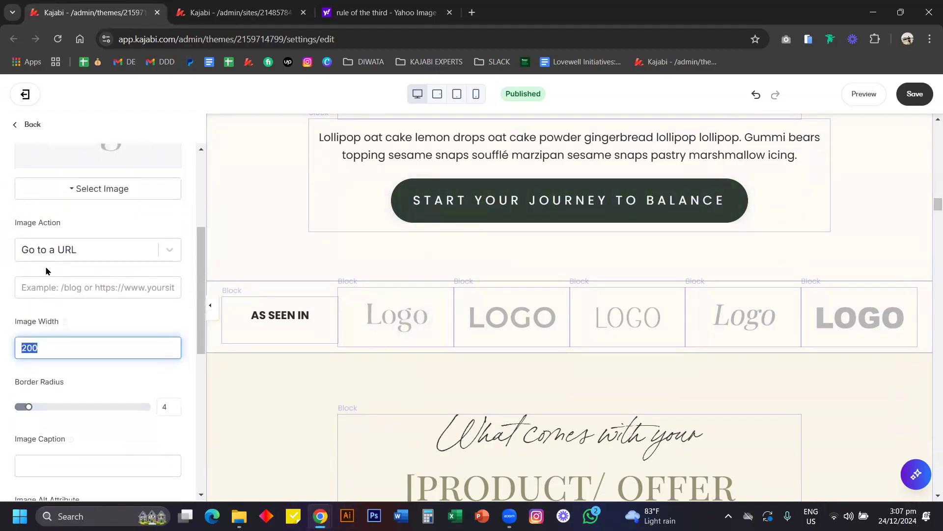
type("500")
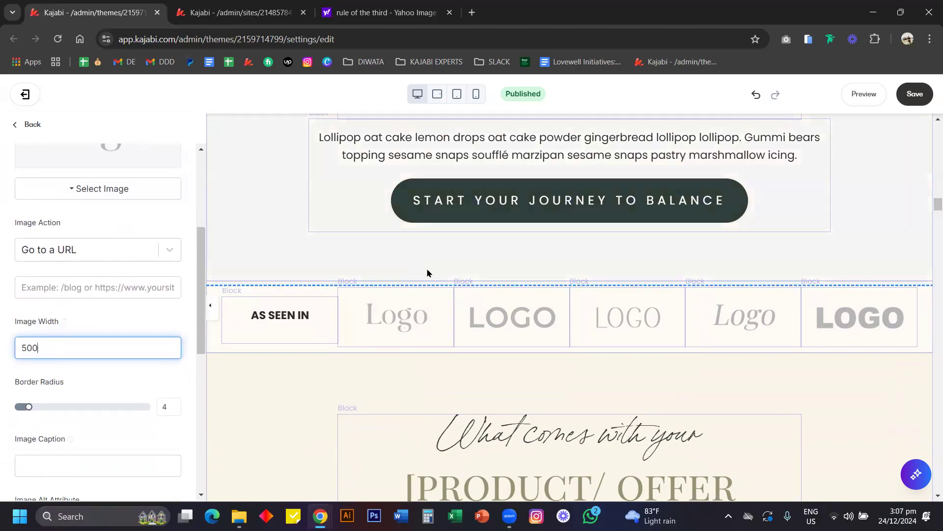
scroll(98, 231, "up", 4)
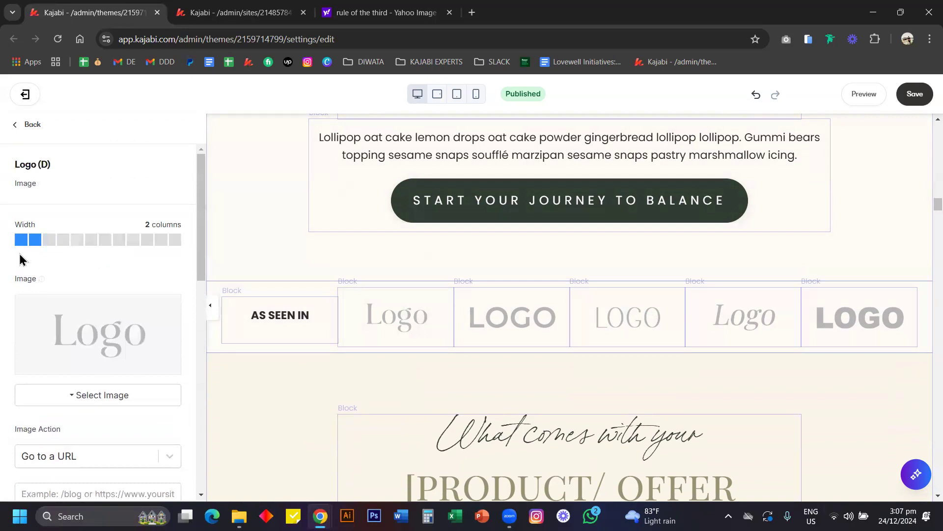
scroll(82, 298, "down", 4)
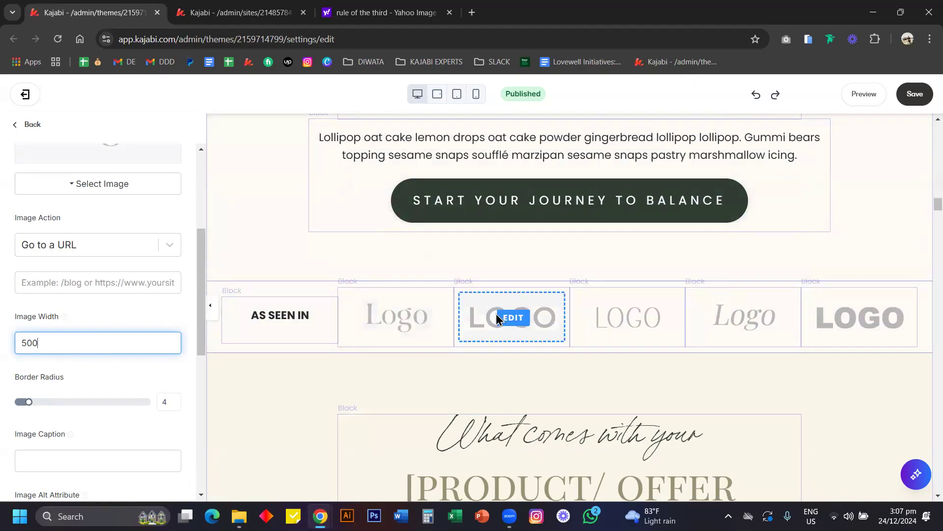
scroll(108, 233, "up", 5)
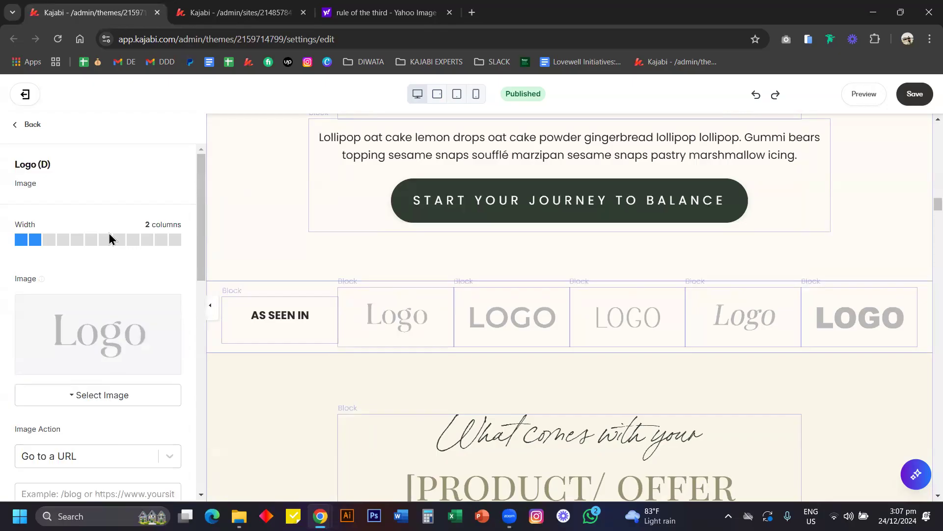
left_click(31, 124)
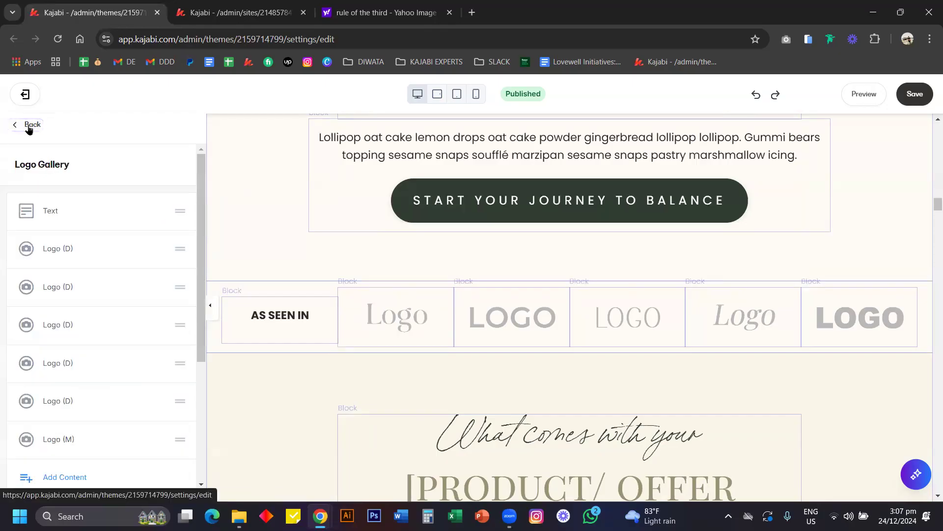
Check how the Logo Gallery section appears in the mobile preview, and return to the desktop preview
left_click(477, 94)
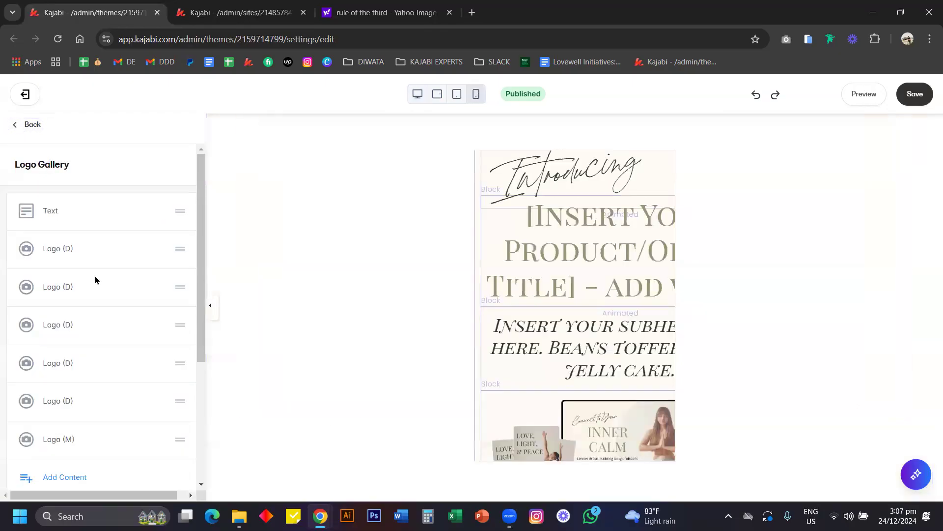
scroll(77, 354, "down", 1)
scroll(77, 355, "down", 1)
scroll(570, 279, "down", 5)
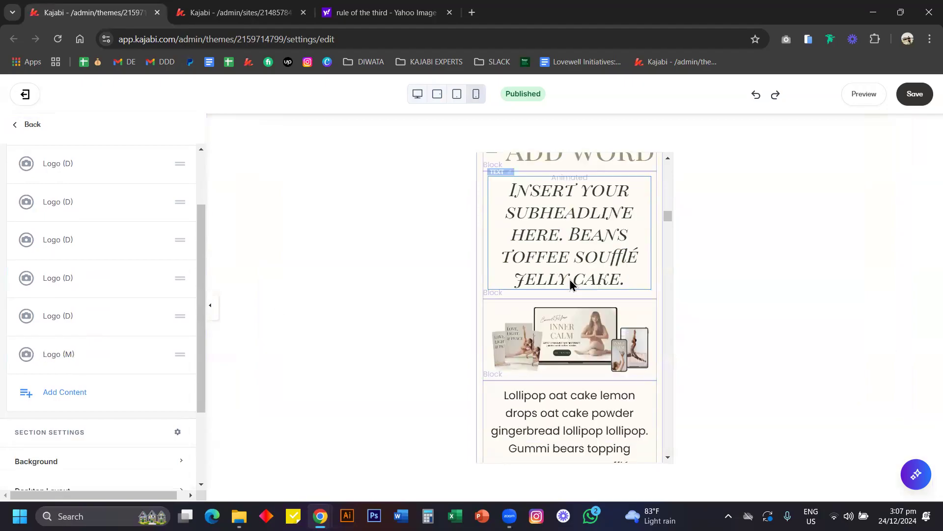
scroll(570, 279, "down", 2)
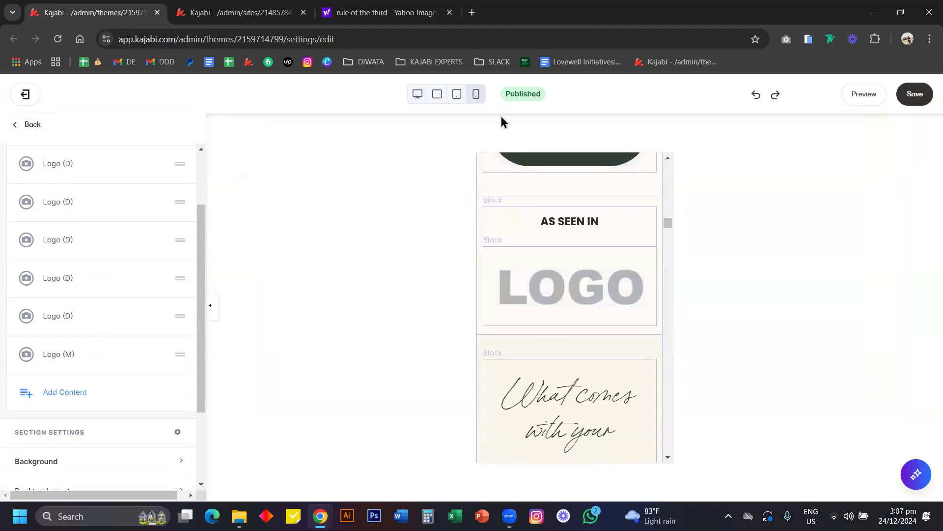
left_click(416, 95)
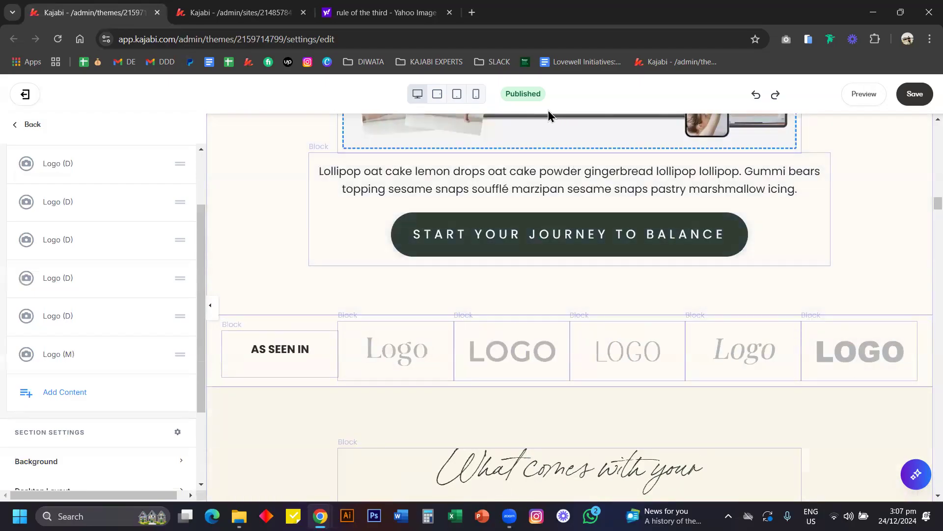
left_click(155, 278)
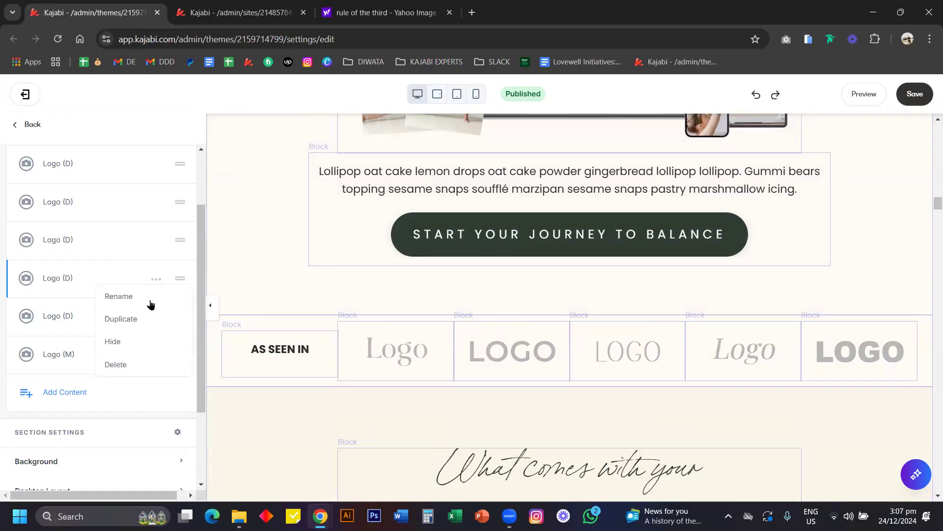
left_click(147, 339)
left_click(155, 317)
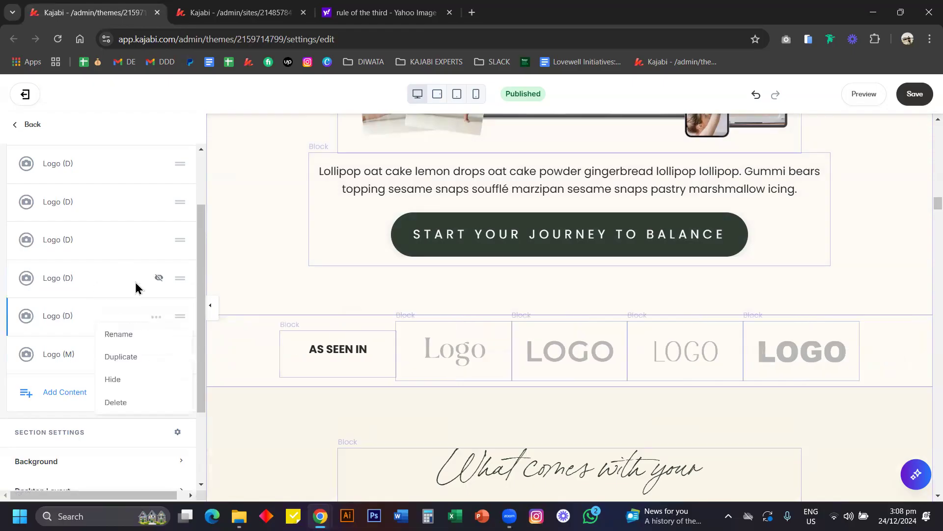
left_click(139, 279)
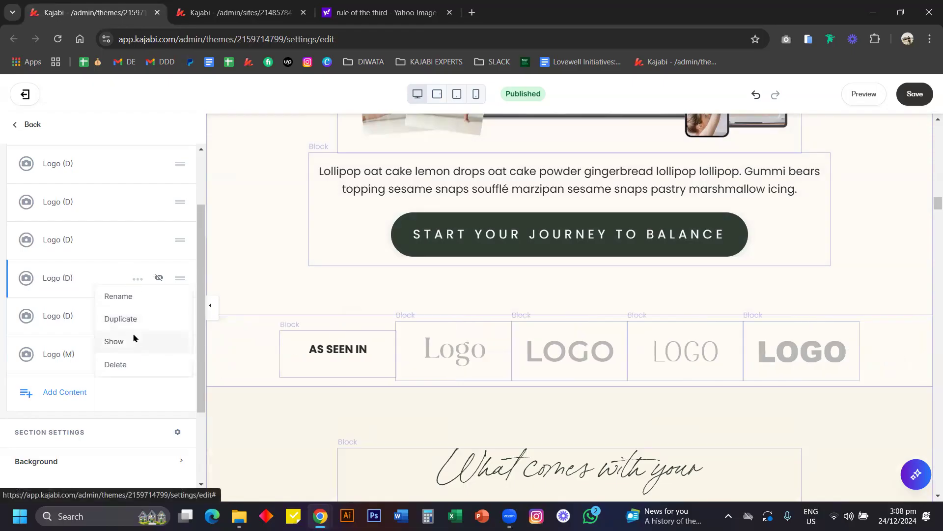
left_click(133, 337)
Turn off Hide Block in the mobile layout of the last Logo (D) block and return to the Logo Gallery
left_click(71, 318)
scroll(71, 318, "down", 10)
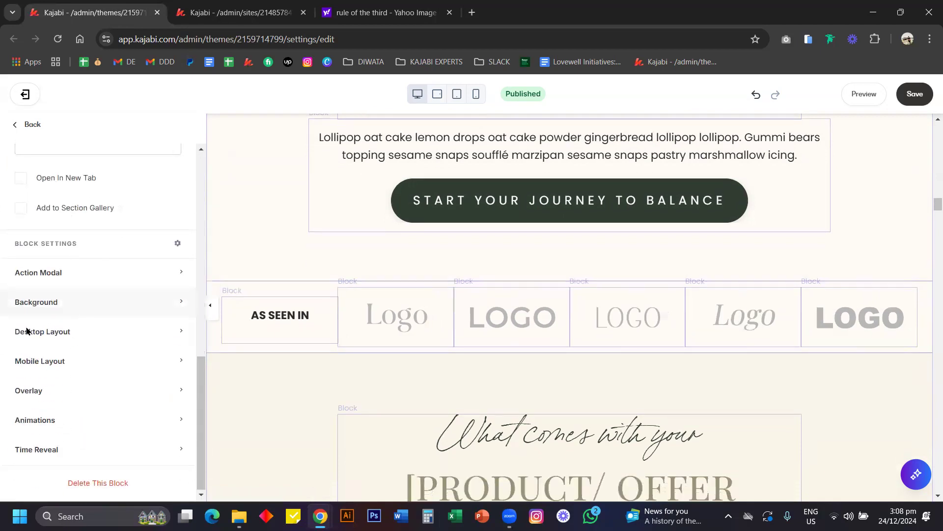
left_click(39, 361)
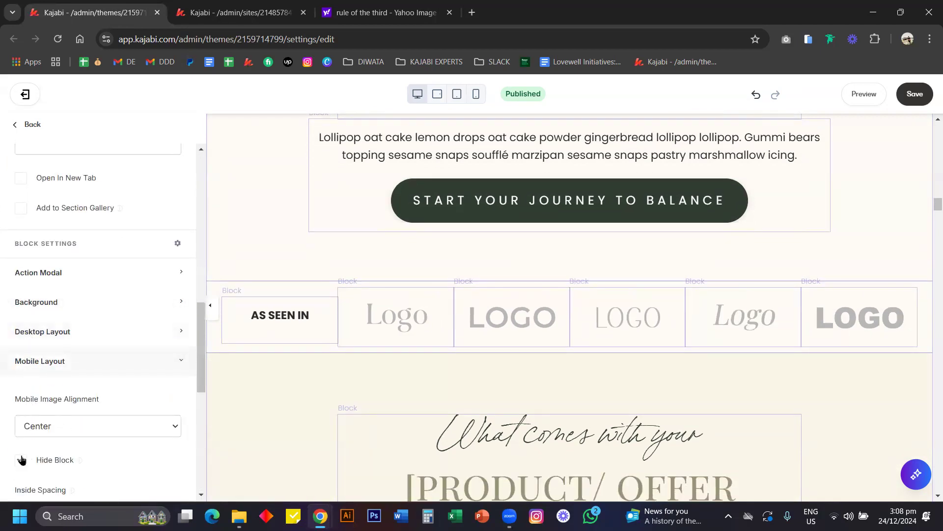
left_click(40, 127)
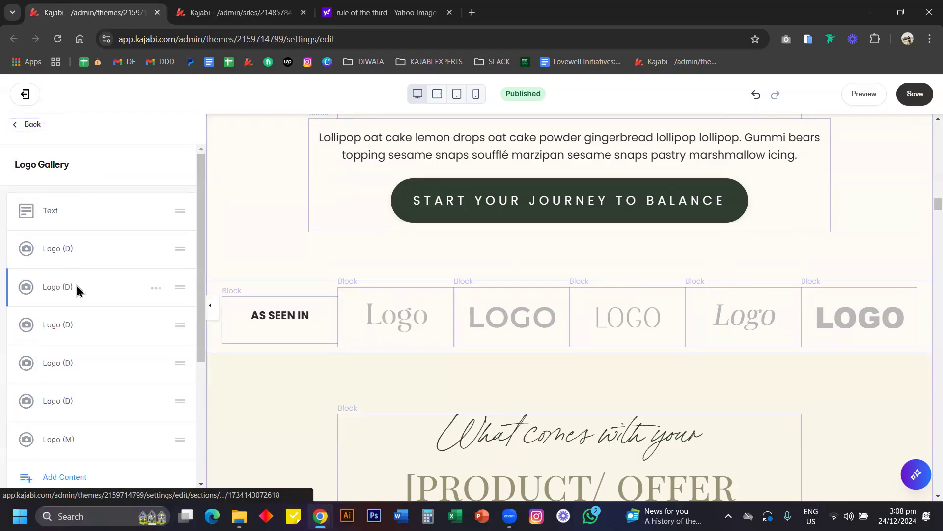
Turn off Hide Block in the mobile layout of the fourth Logo (D) block
scroll(77, 288, "down", 2)
left_click(60, 294)
scroll(49, 315, "down", 10)
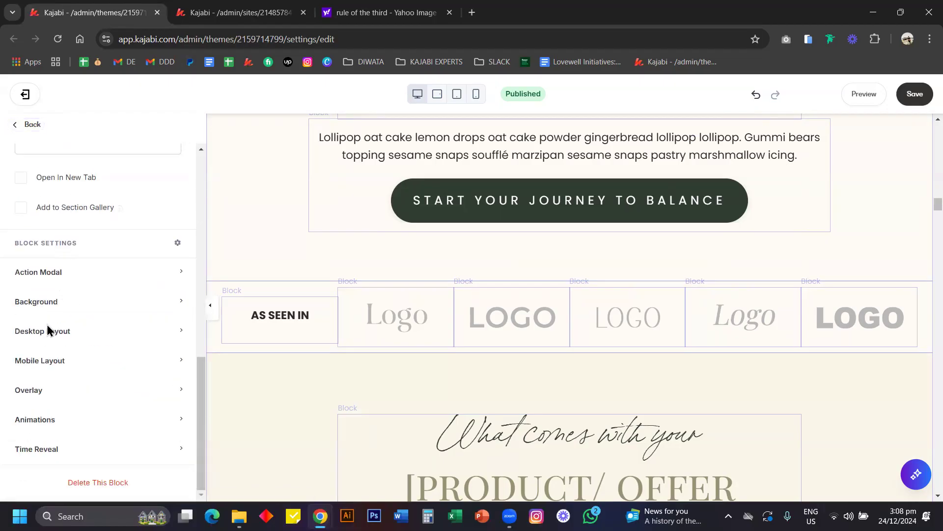
left_click(27, 361)
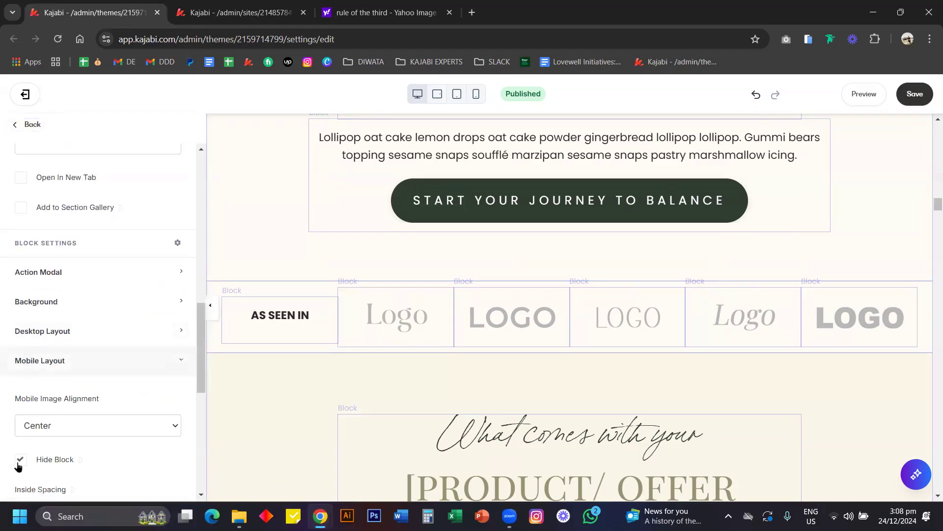
Examine the stacked logos under AS SEEN IN in the mobile preview, and compare them with the desktop logo row
left_click(475, 95)
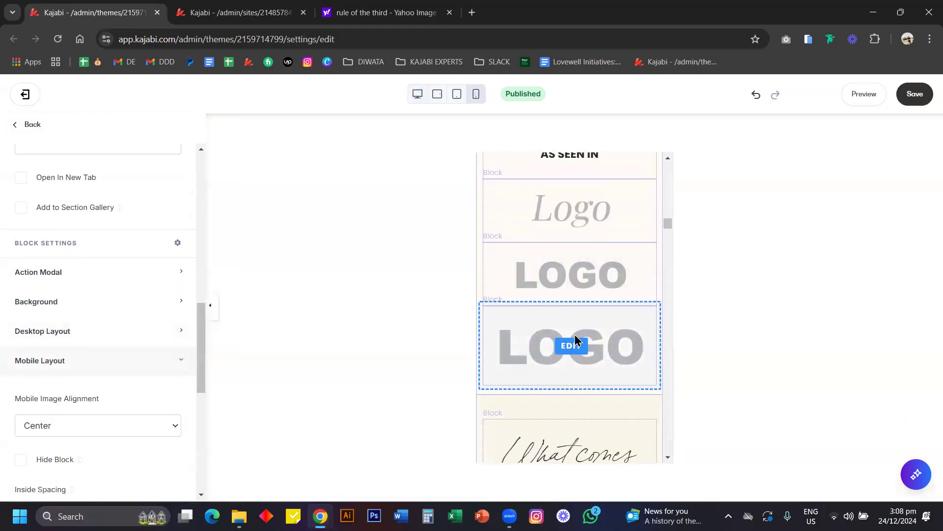
scroll(588, 303, "down", 5)
scroll(588, 303, "up", 6)
scroll(588, 302, "down", 6)
scroll(588, 303, "up", 6)
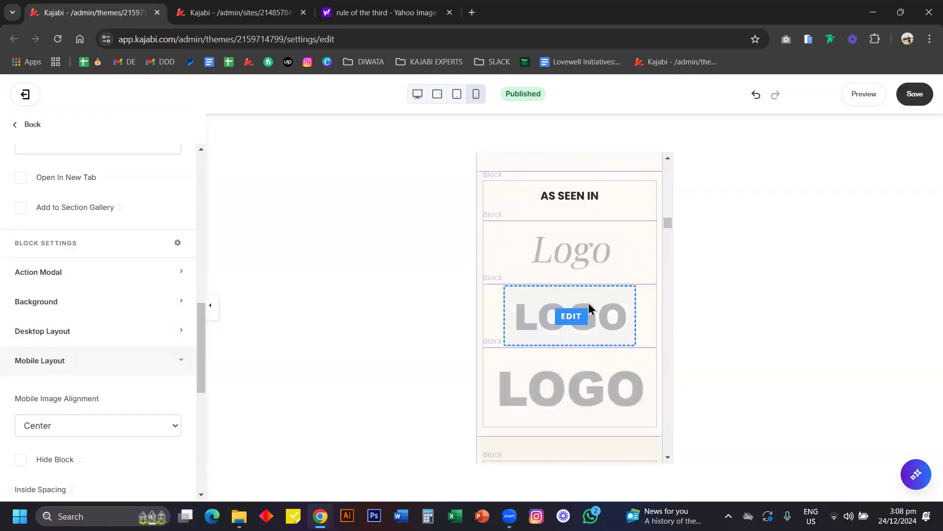
left_click(417, 93)
scroll(561, 274, "up", 10)
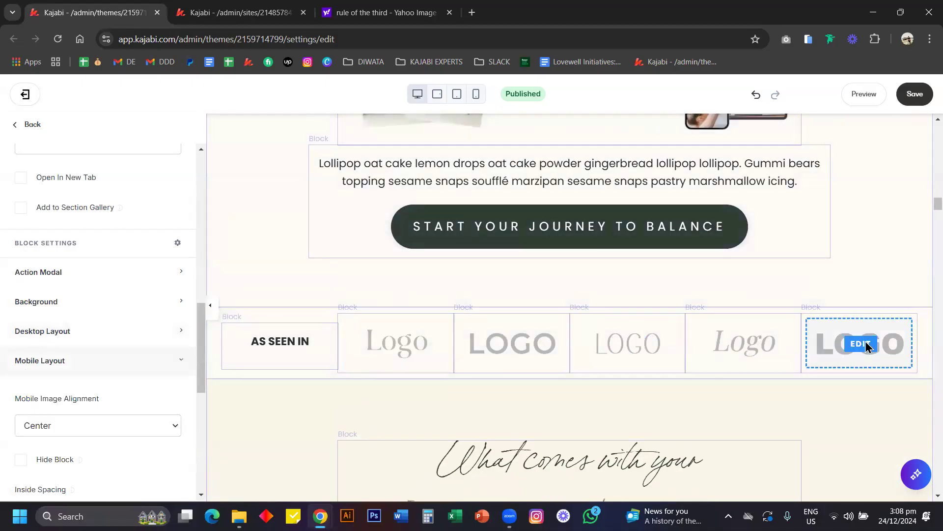
Return to the Logo Gallery block list and open the Logo (M) block from the mobile preview
left_click(476, 94)
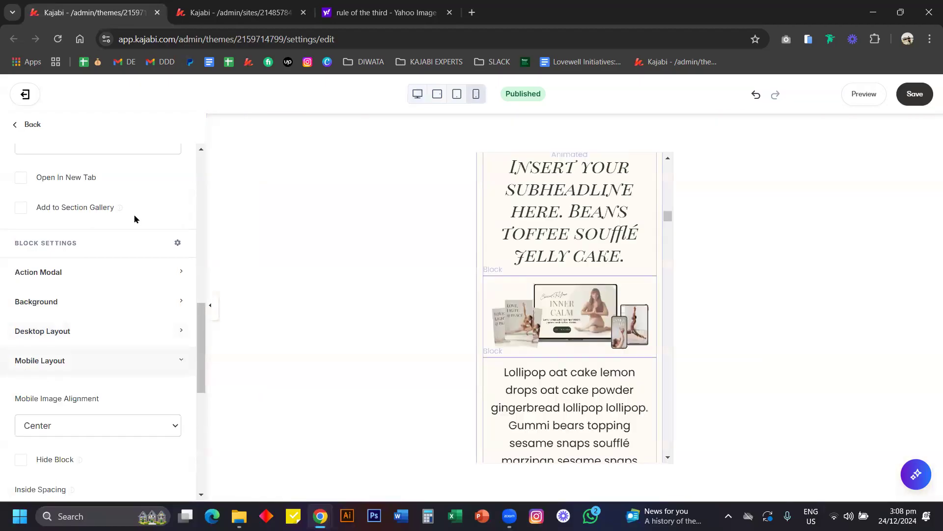
left_click(32, 124)
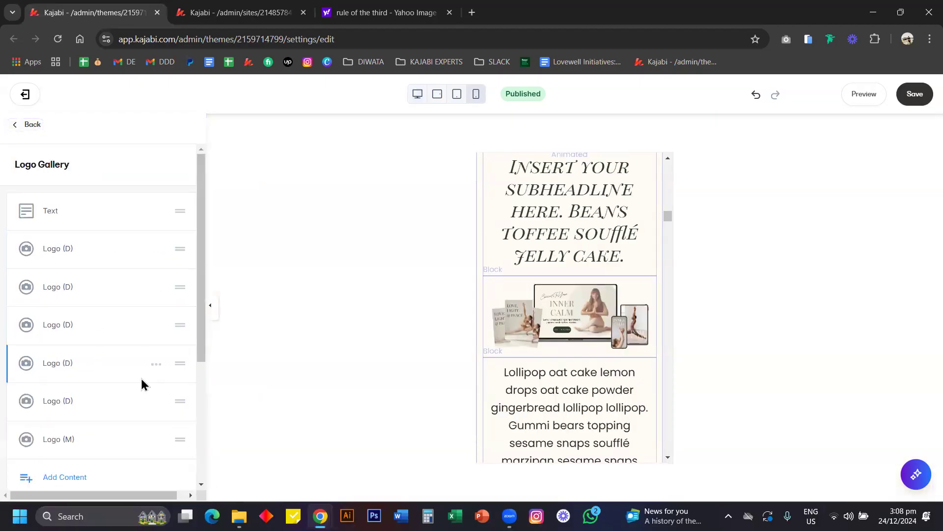
scroll(586, 296, "down", 5)
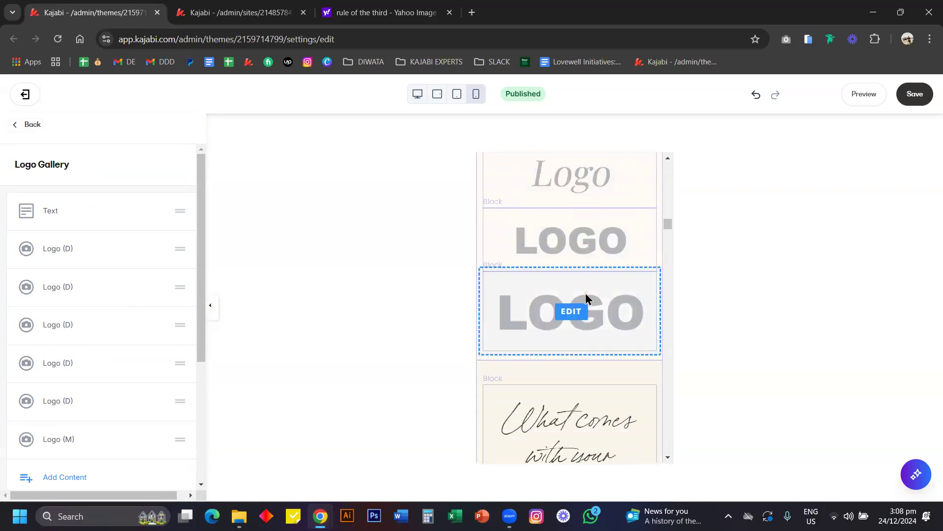
left_click(519, 278)
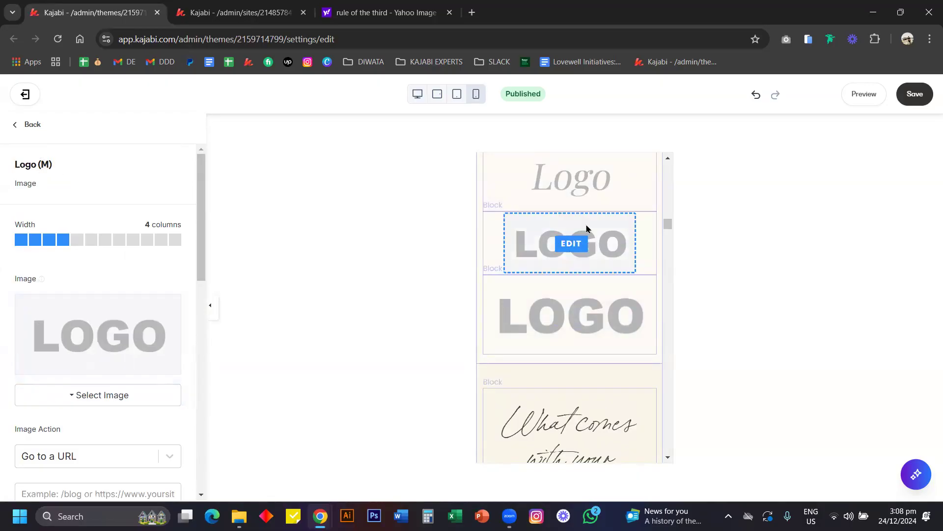
scroll(587, 230, "down", 4)
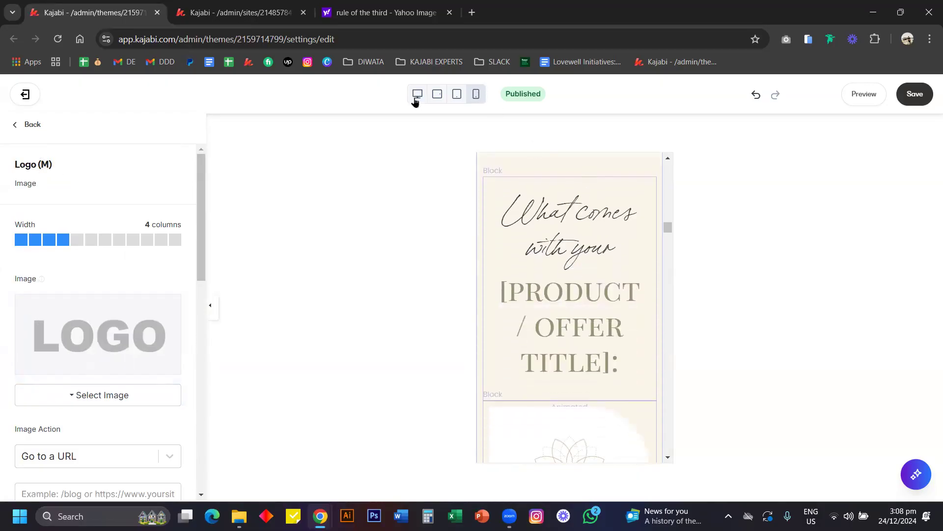
Review the desktop page from the Inner Calm hero down to the Course Modules headline, watching the section backgrounds during scrolling
left_click(415, 99)
scroll(523, 264, "up", 10)
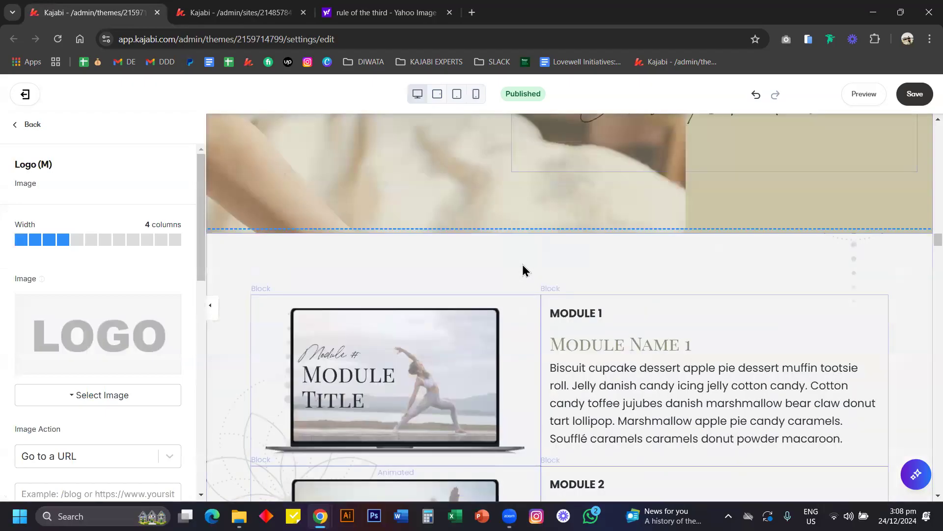
scroll(523, 263, "down", 5)
scroll(523, 263, "up", 15)
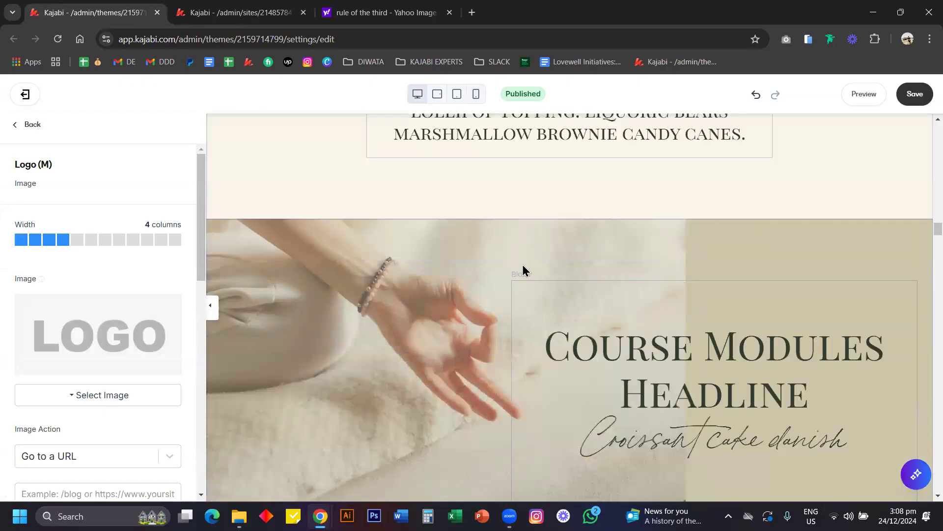
scroll(523, 263, "up", 2)
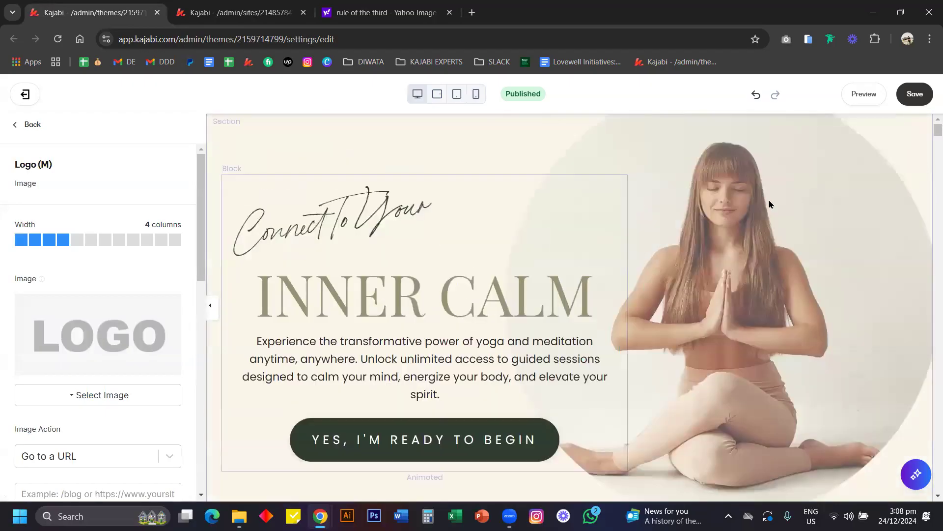
scroll(751, 285, "down", 12)
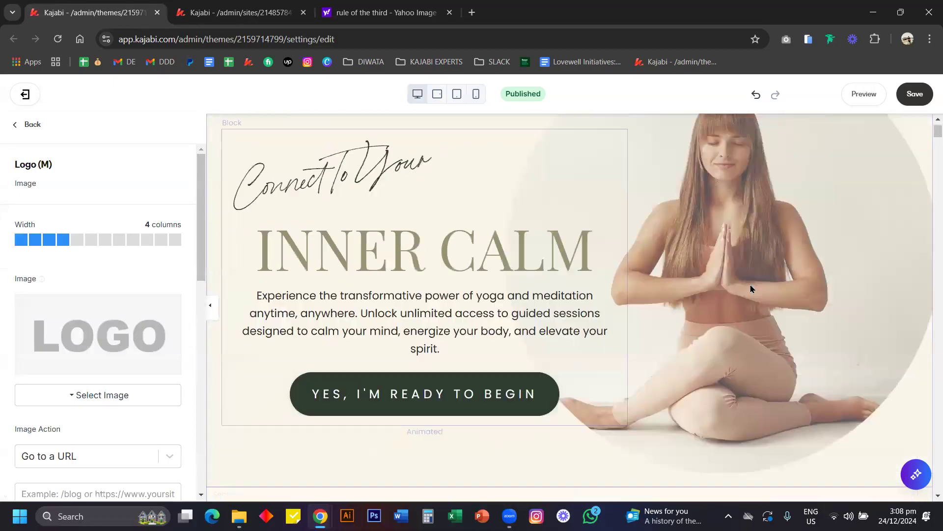
scroll(750, 285, "up", 7)
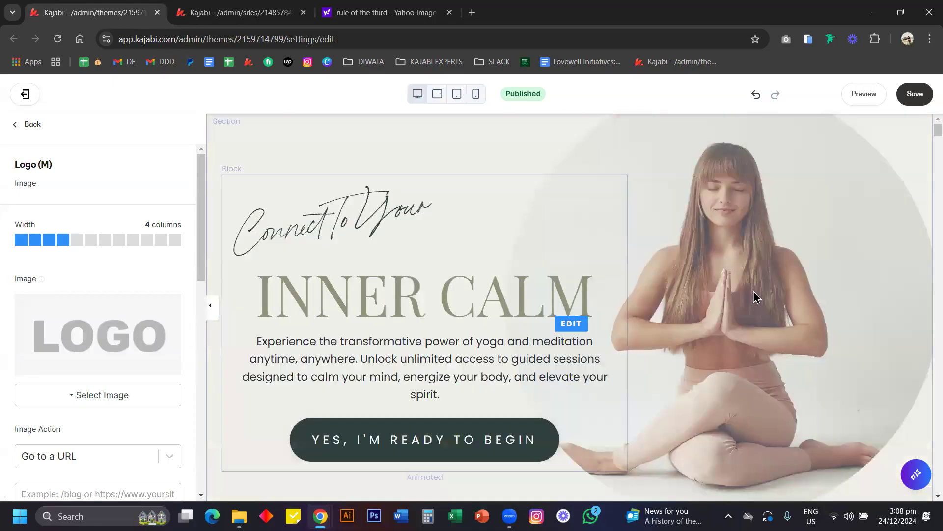
scroll(753, 291, "down", 4)
scroll(753, 291, "up", 2)
scroll(753, 291, "down", 10)
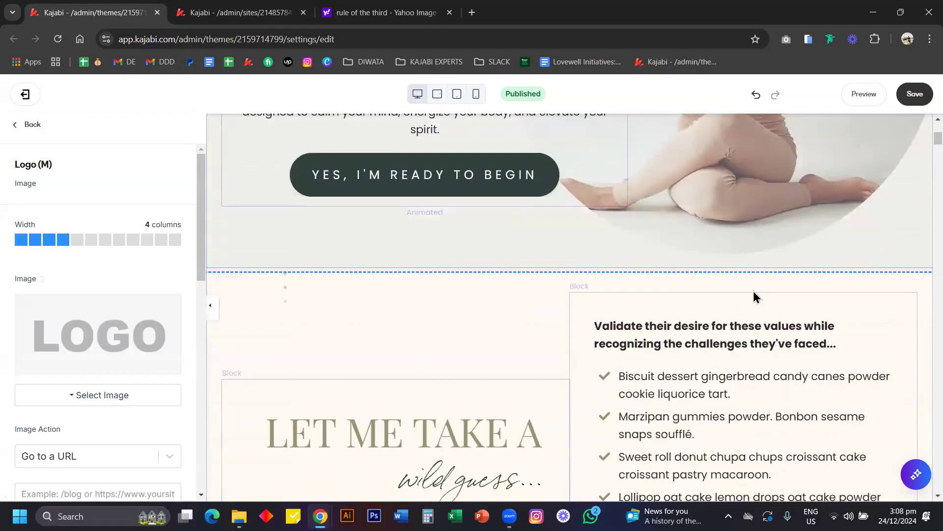
scroll(753, 290, "down", 15)
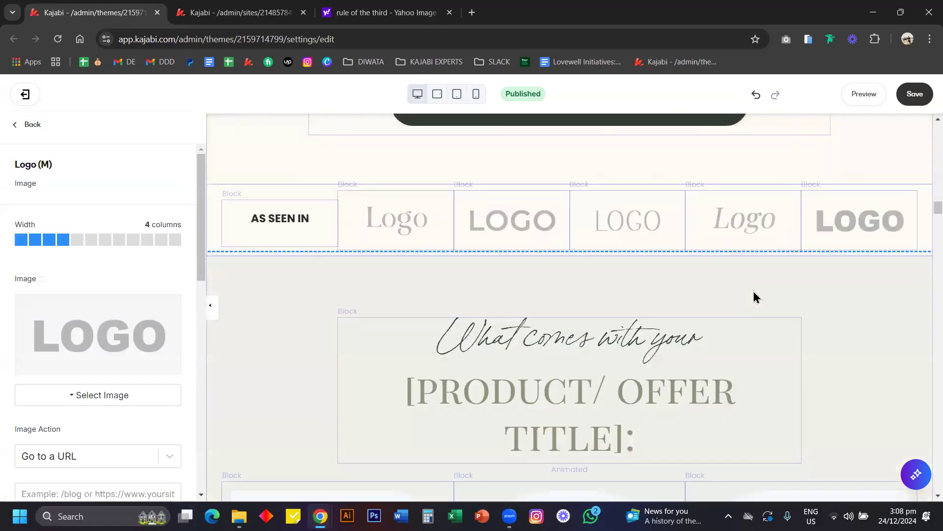
scroll(753, 291, "up", 3)
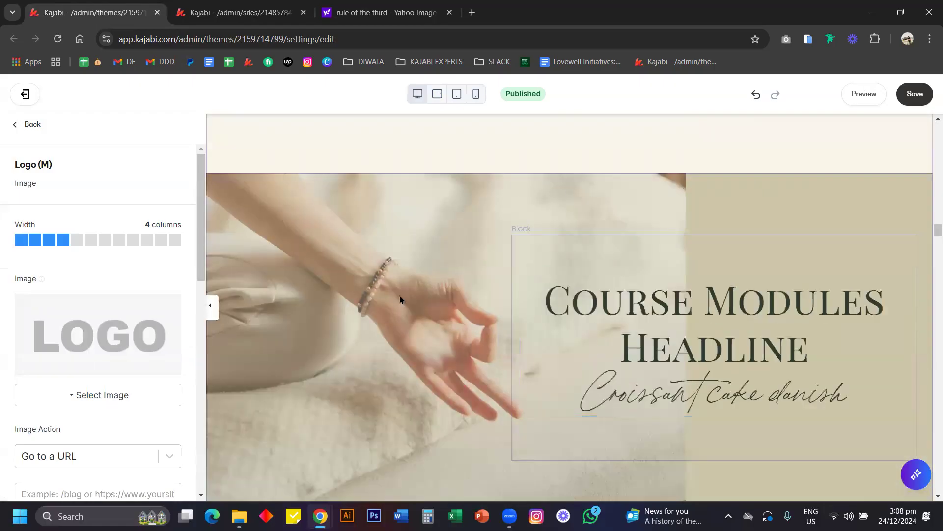
scroll(400, 295, "down", 3)
scroll(311, 247, "up", 3)
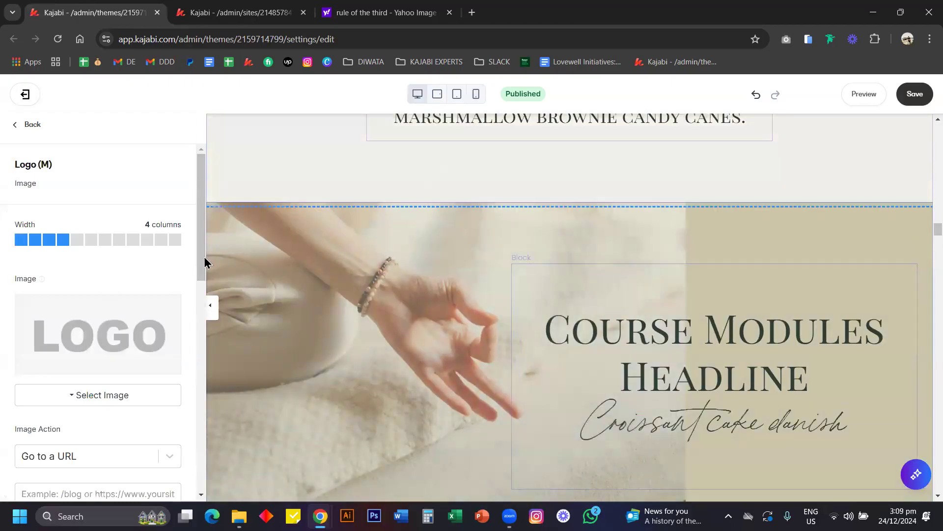
Open the background settings of the Course Background (D) section and examine the image position and Fixed Background Image options
left_click(250, 249)
scroll(251, 249, "down", 1)
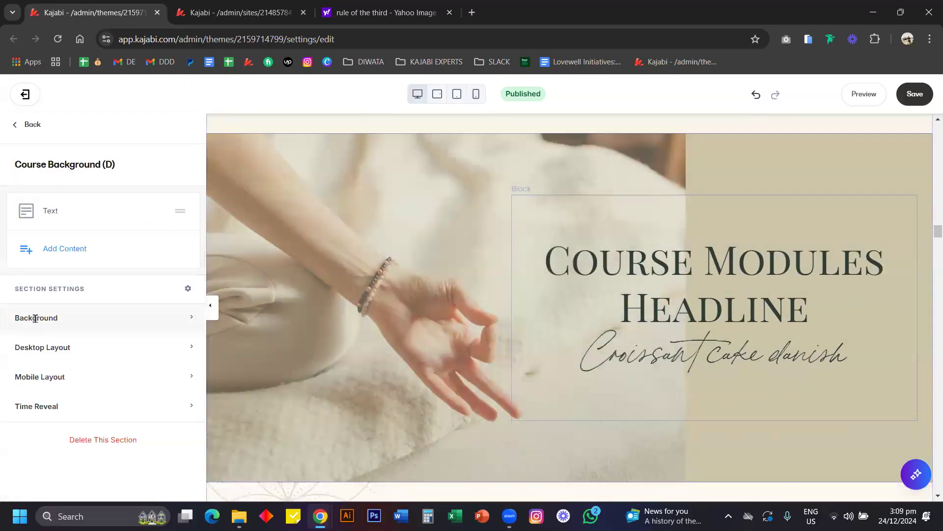
left_click(50, 320)
scroll(52, 324, "down", 5)
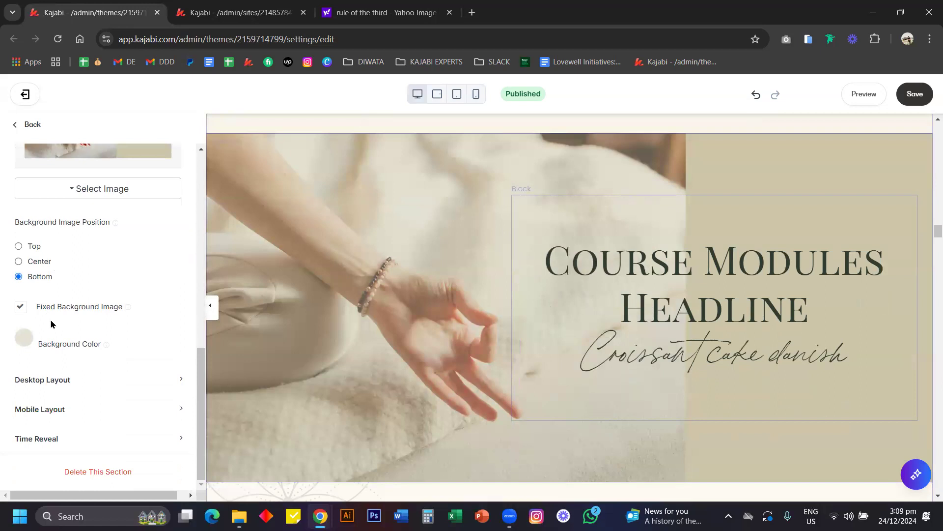
scroll(289, 309, "down", 5)
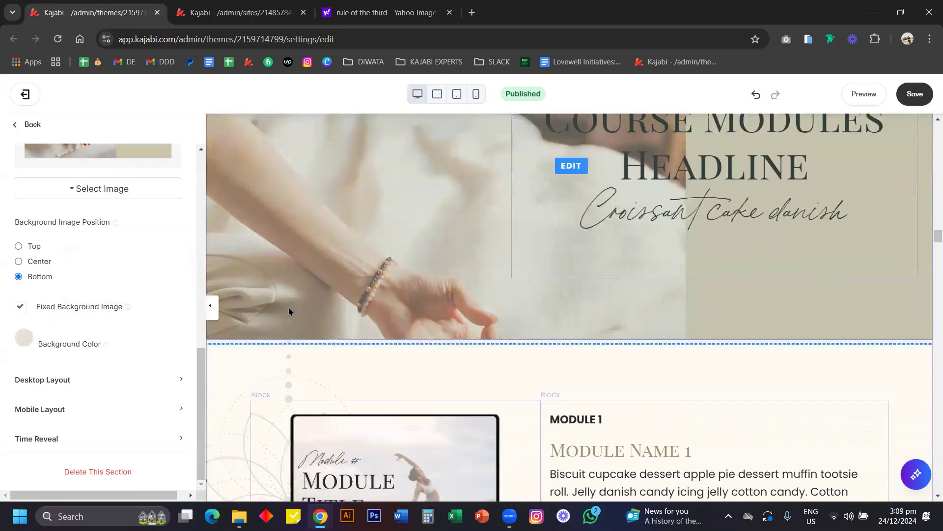
Open the Module 1 image block and look over the image and text blocks of Modules 1 to 4
scroll(289, 311, "down", 3)
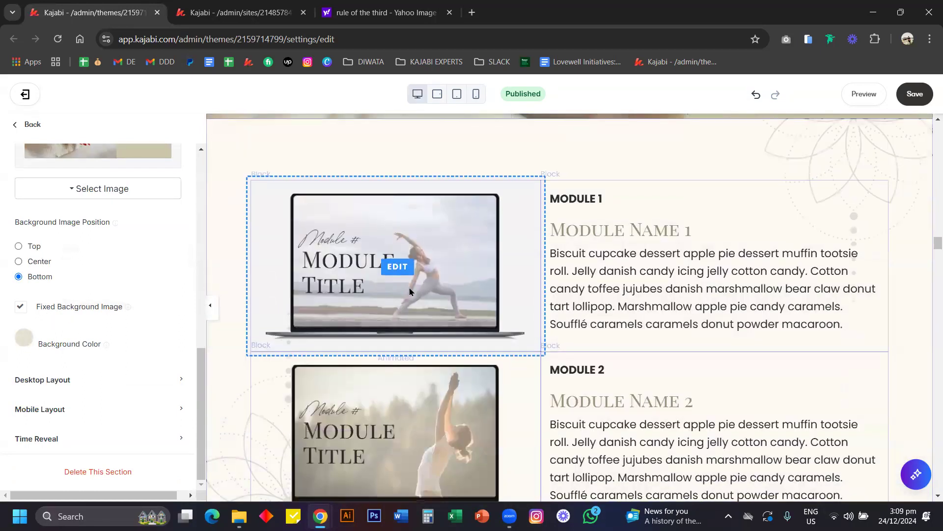
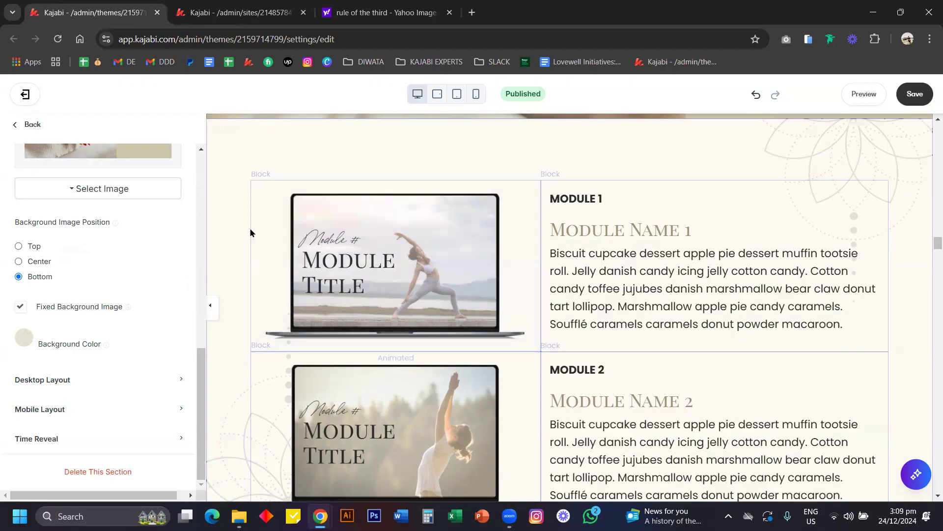
left_click(382, 249)
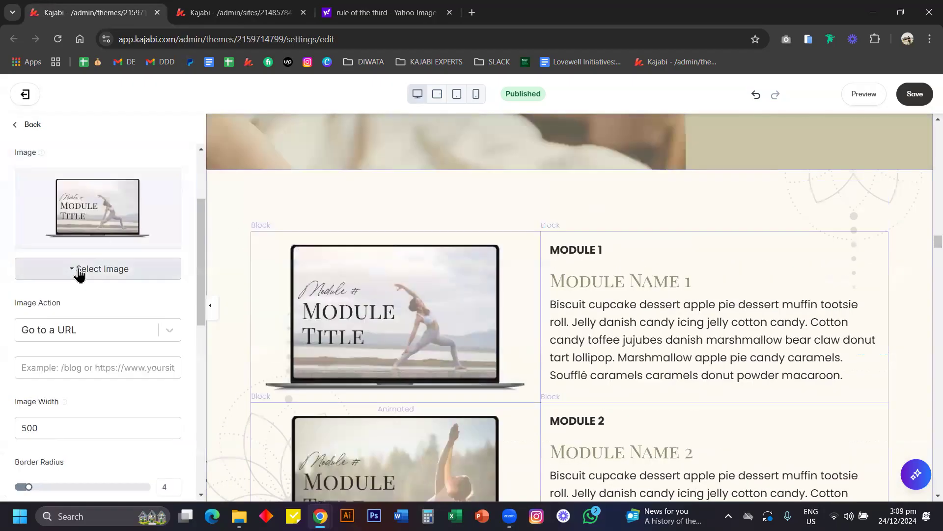
scroll(370, 290, "down", 9)
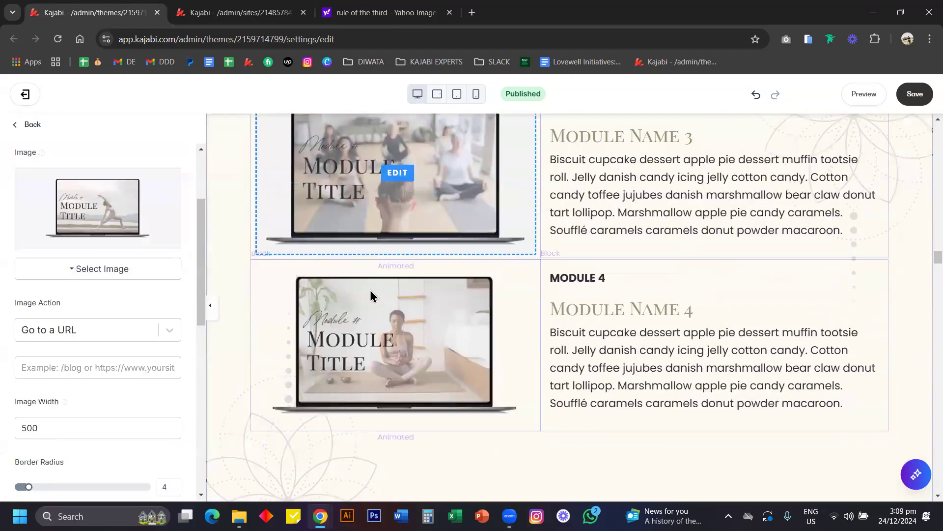
scroll(231, 174, "up", 1)
Duplicate the Image 4 block in the Course Modules section
left_click(231, 174)
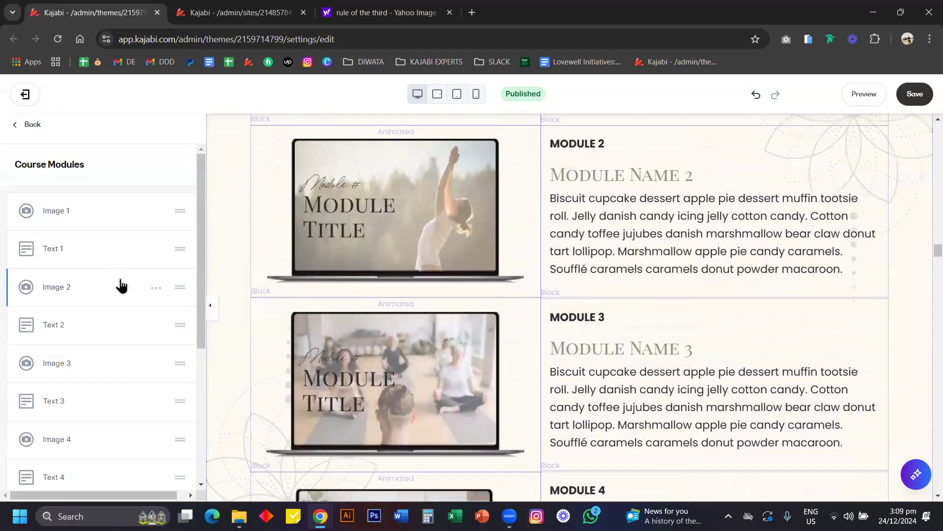
scroll(121, 285, "down", 4)
scroll(121, 286, "up", 2)
scroll(126, 285, "down", 3)
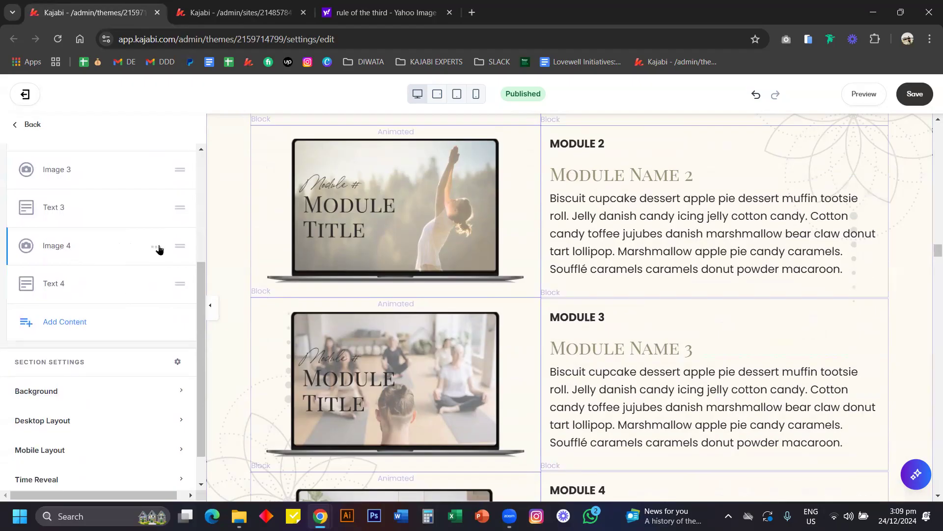
left_click(156, 250)
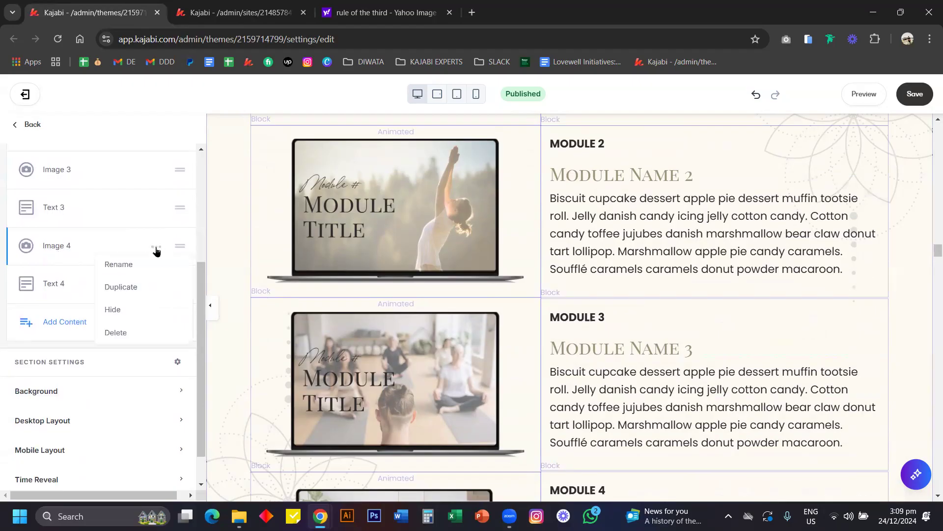
left_click(152, 289)
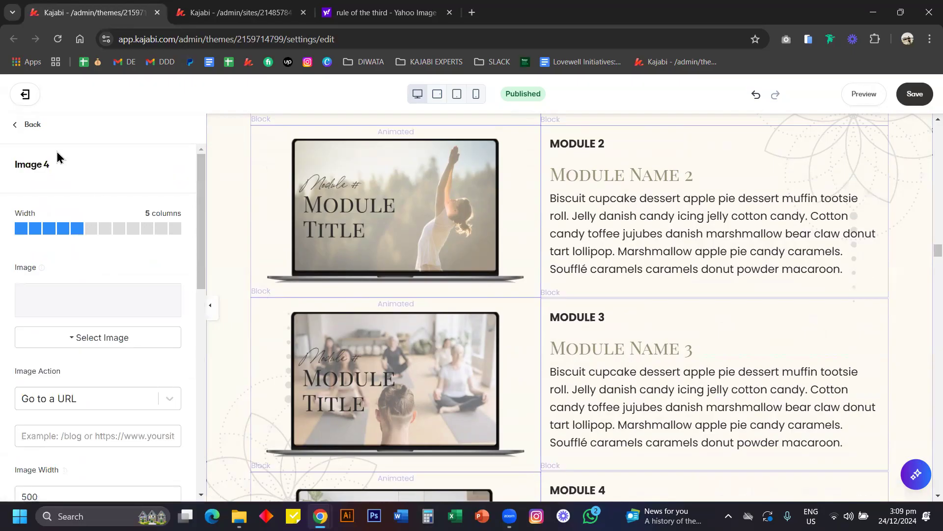
Duplicate the Text 4 block in the Course Modules section
left_click(32, 125)
scroll(96, 214, "down", 5)
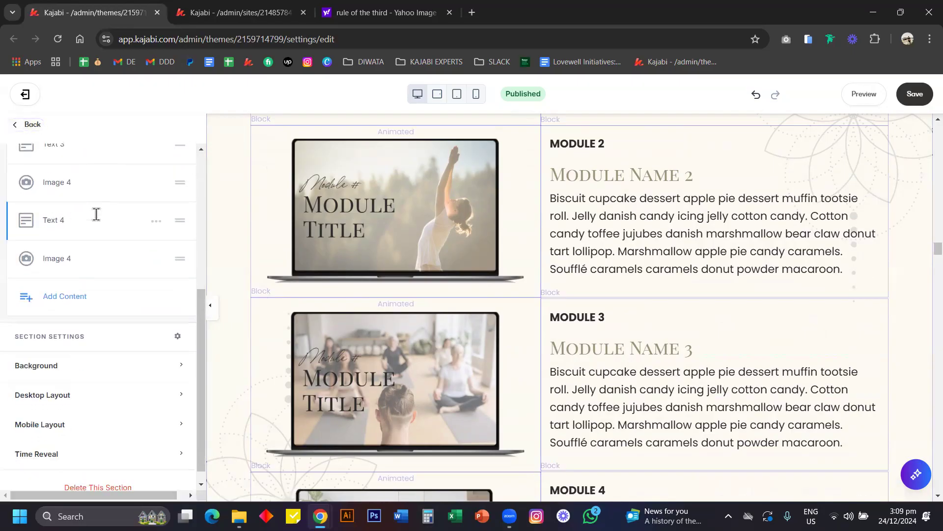
left_click(154, 222)
left_click(136, 261)
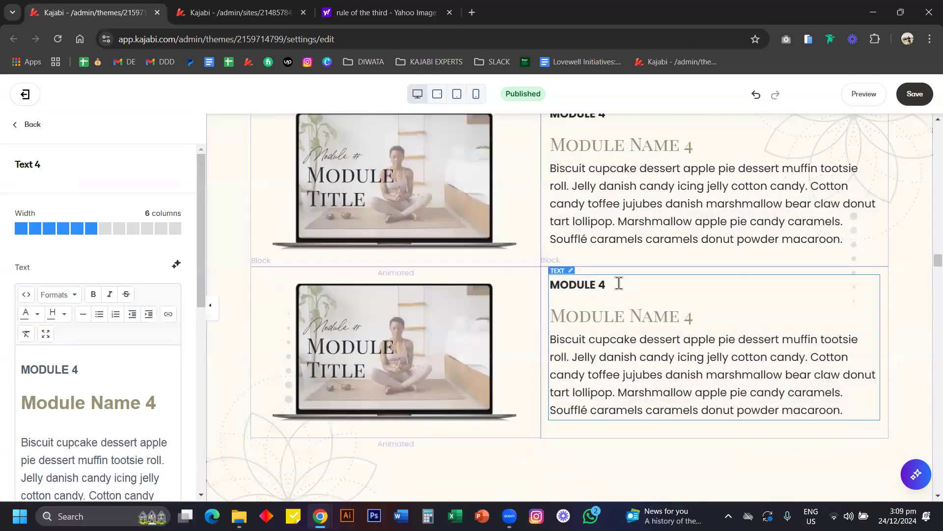
Change the duplicated text block's label to MODULE 5 and its heading to Module Name 5
left_click(618, 284)
key("BackSpace")
type("5")
left_click(696, 315)
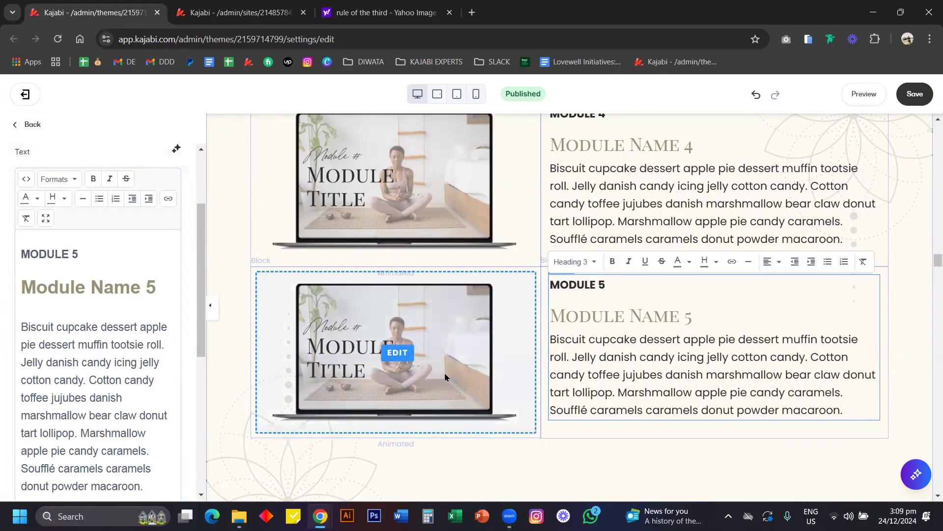
Review the page from Module 5 past the extra reward section to the customer's journey steps, and open the How It Works section's block list
scroll(432, 350, "down", 6)
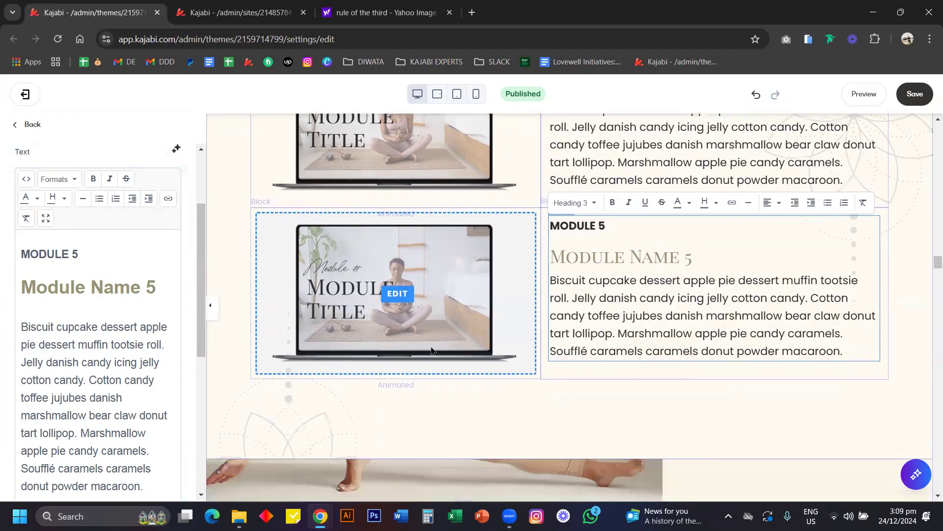
scroll(431, 351, "down", 10)
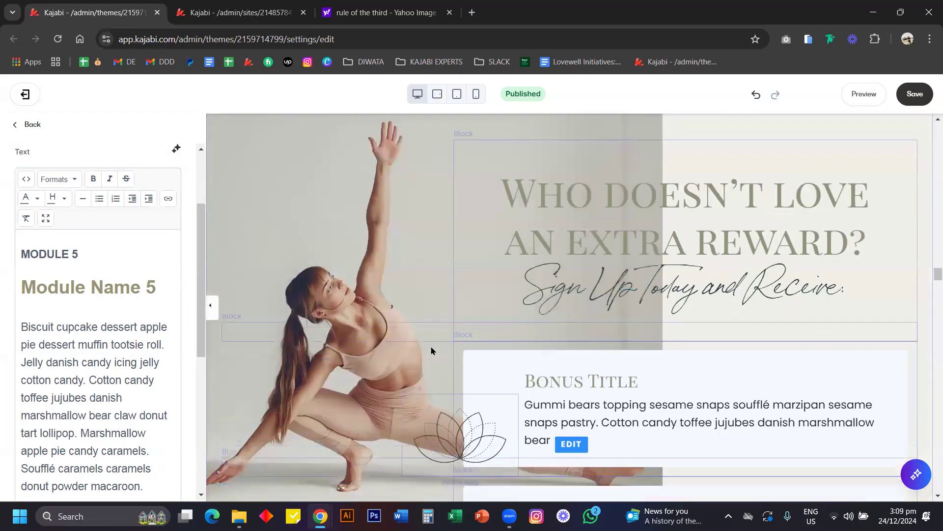
scroll(431, 351, "down", 5)
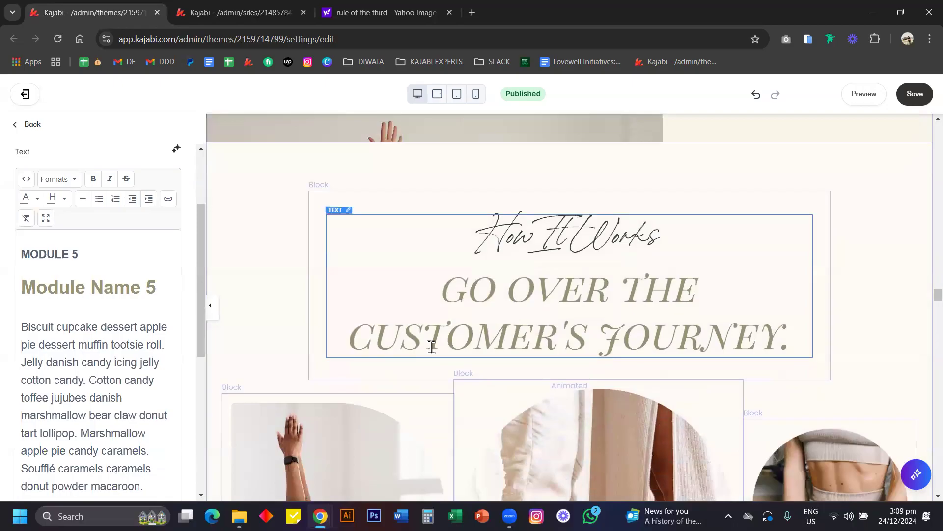
scroll(431, 347, "down", 3)
scroll(432, 351, "up", 3)
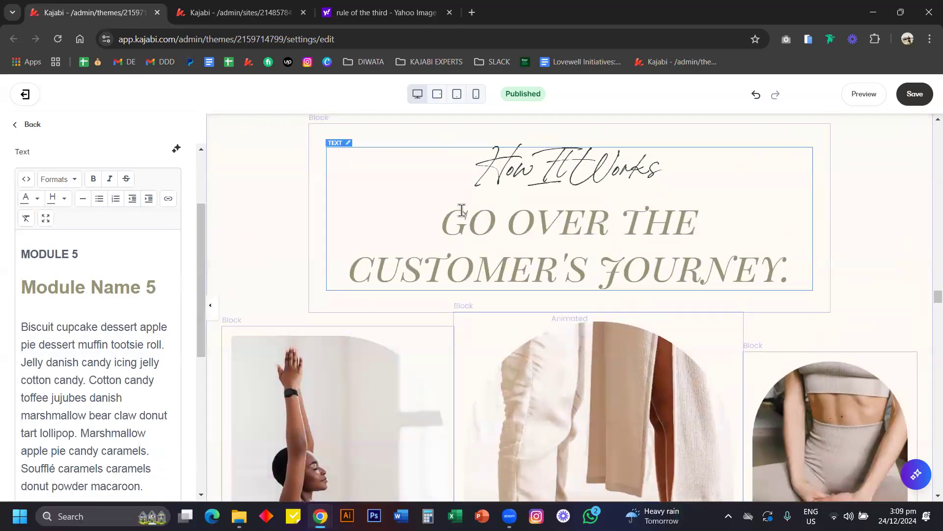
scroll(485, 365, "down", 4)
scroll(485, 361, "up", 1)
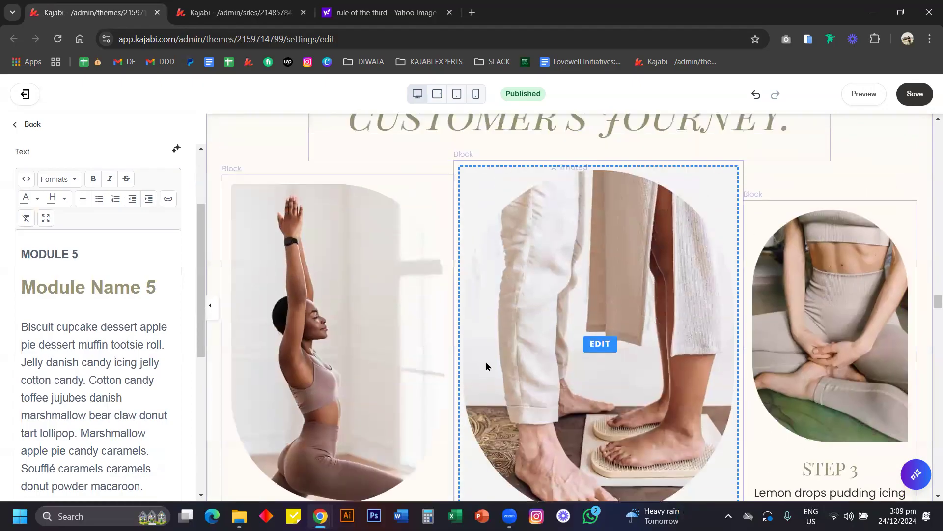
left_click(219, 148)
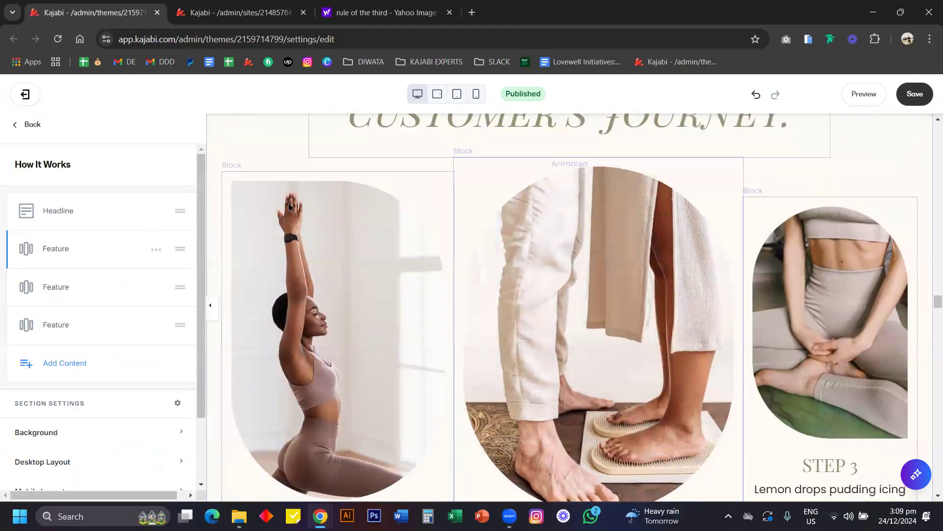
Try widths of 12 and 4 columns for the How It Works headline block and compare its layout with the step images below
scroll(426, 243, "up", 4)
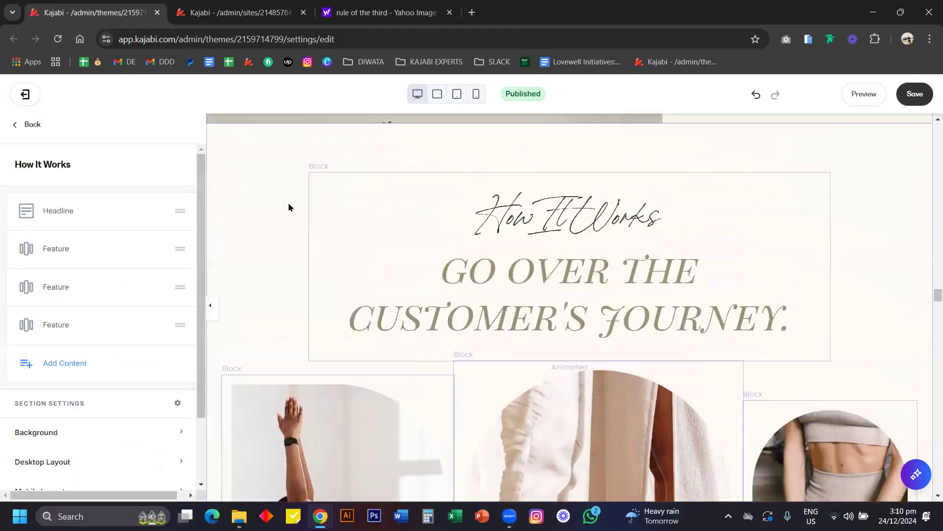
left_click(498, 267)
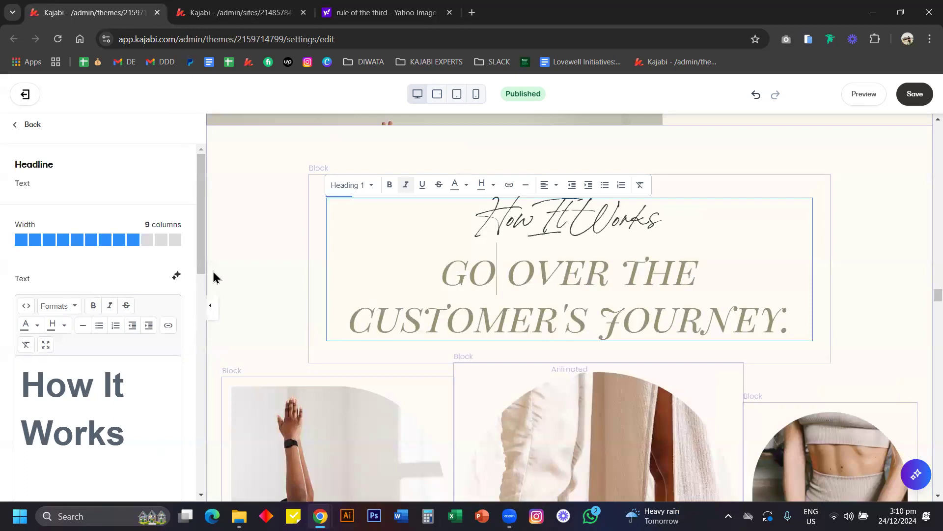
left_click(179, 240)
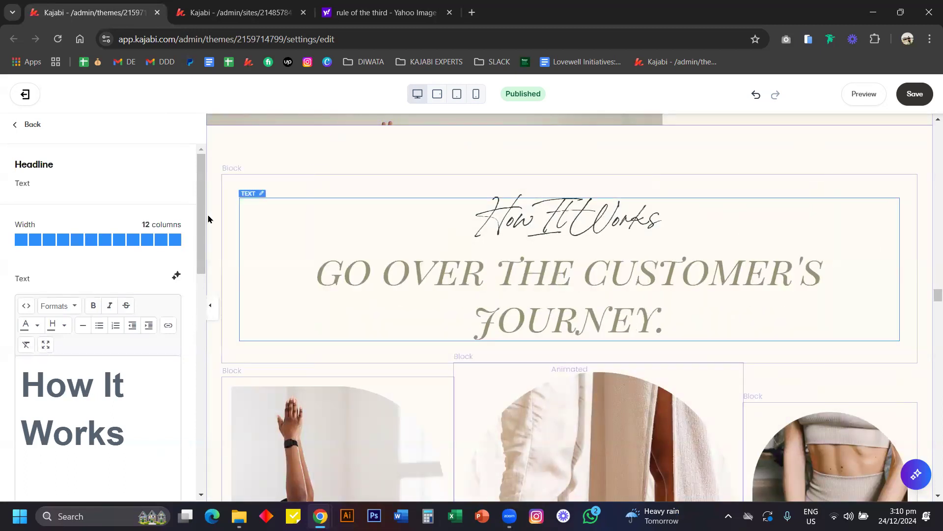
left_click(62, 241)
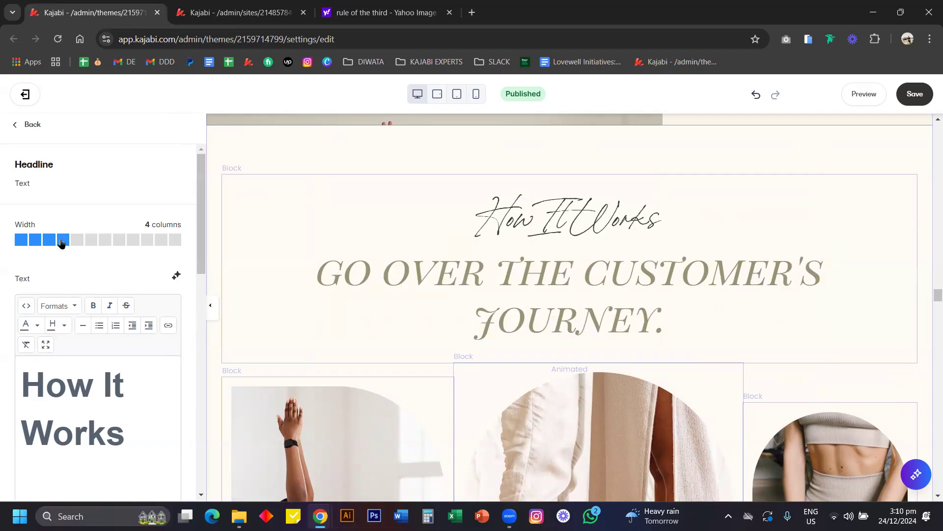
scroll(405, 272, "down", 8)
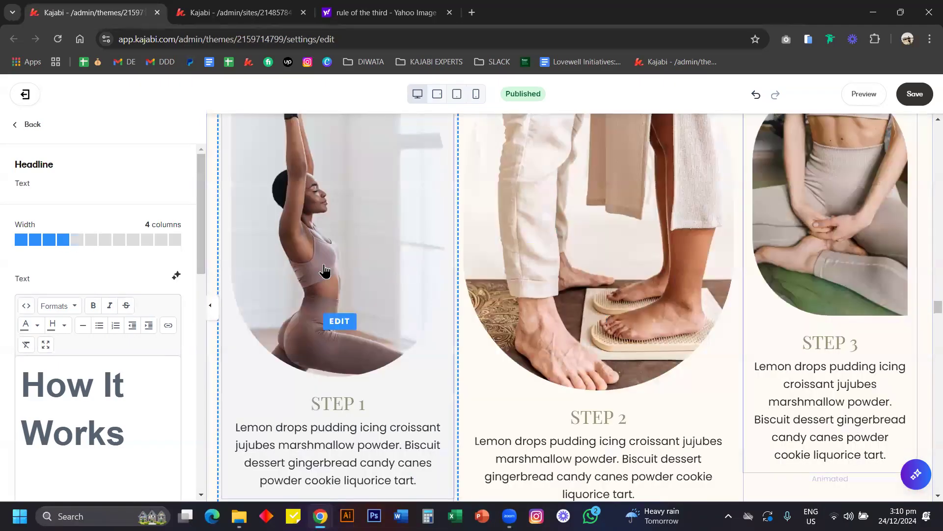
scroll(358, 352, "up", 2)
left_click(355, 285)
scroll(97, 236, "down", 2)
scroll(98, 235, "up", 2)
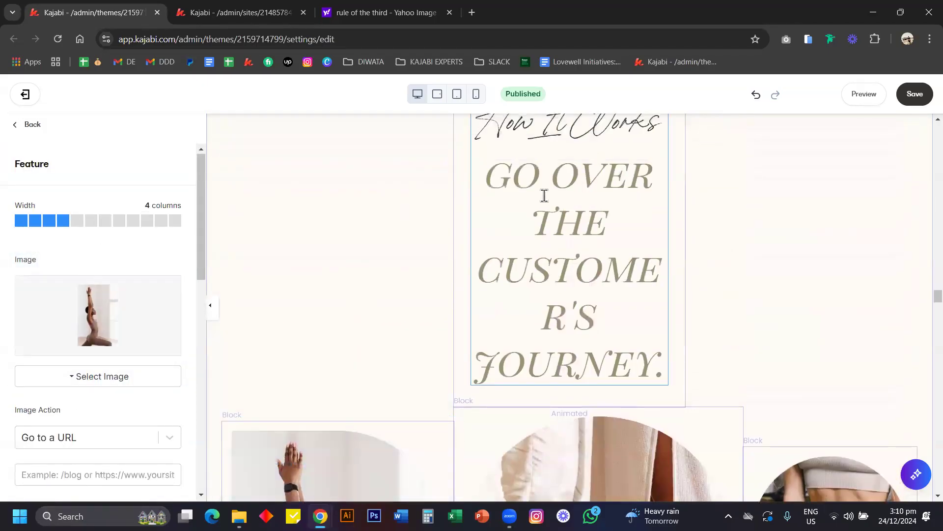
In the headline block's desktop layout, turn placing the block on its own row off to compare the arrangement, and turn it back on
left_click(544, 196)
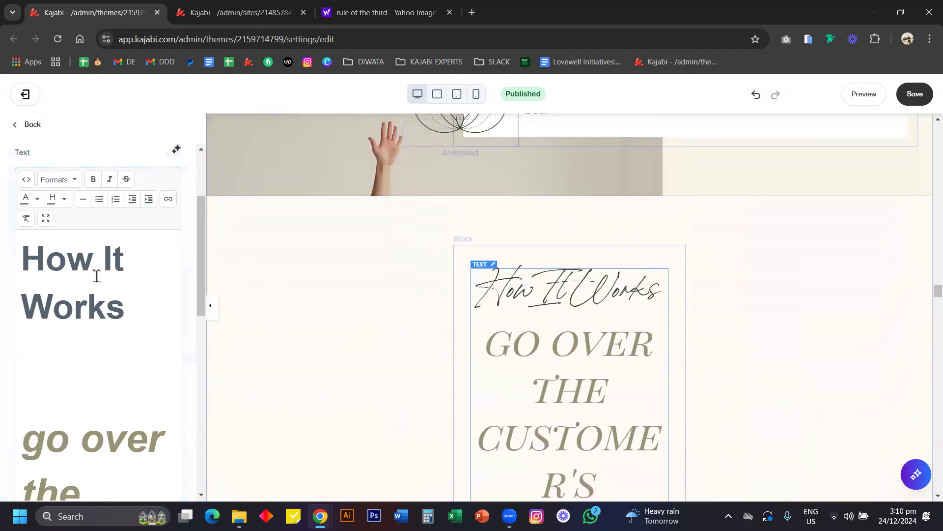
scroll(96, 276, "down", 10)
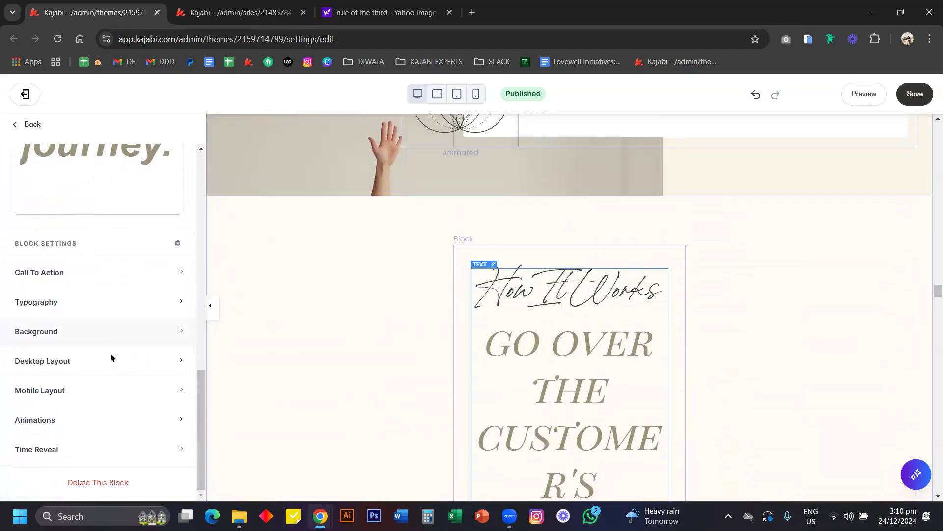
left_click(111, 359)
scroll(111, 360, "down", 8)
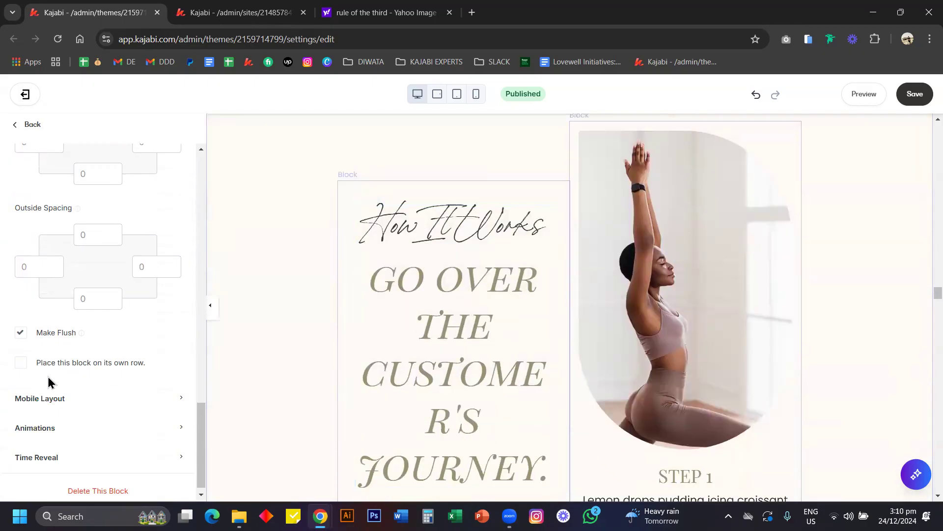
scroll(529, 317, "down", 1)
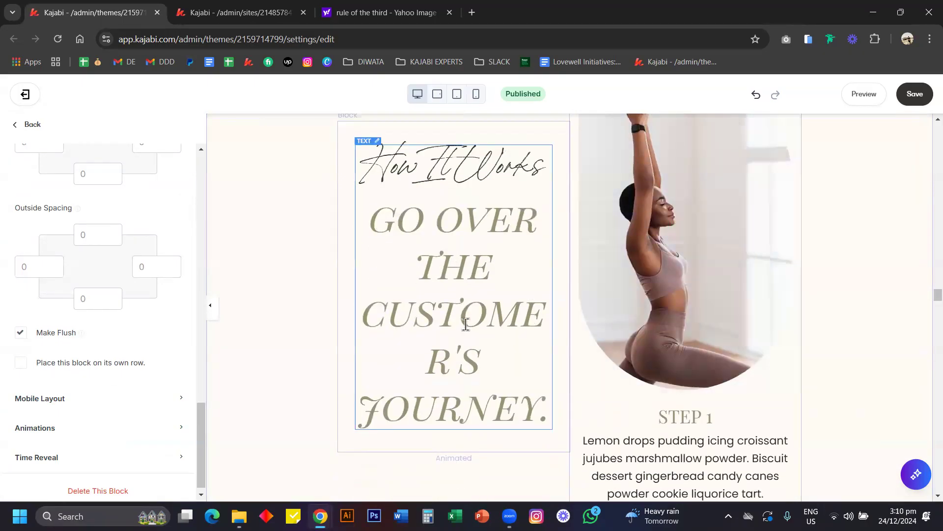
left_click(74, 363)
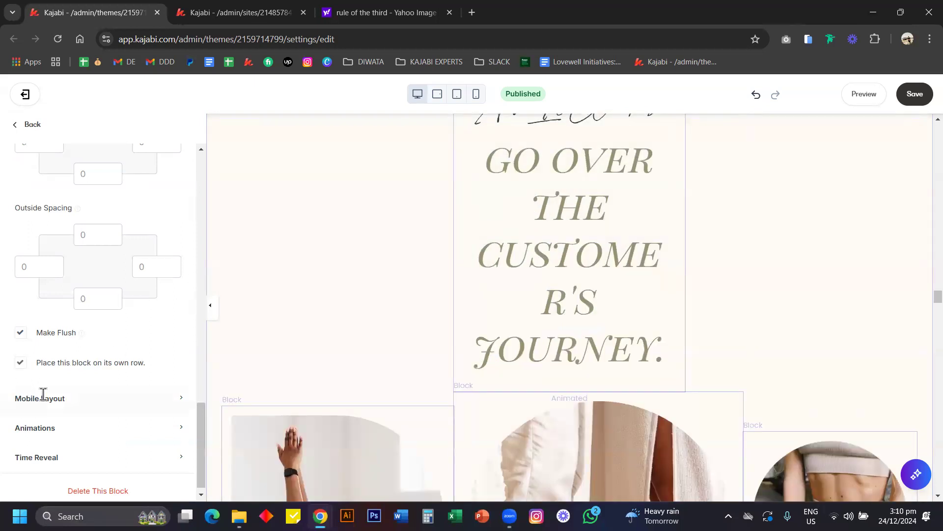
Set the How It Works headline block's width to 8 columns
left_click(605, 205)
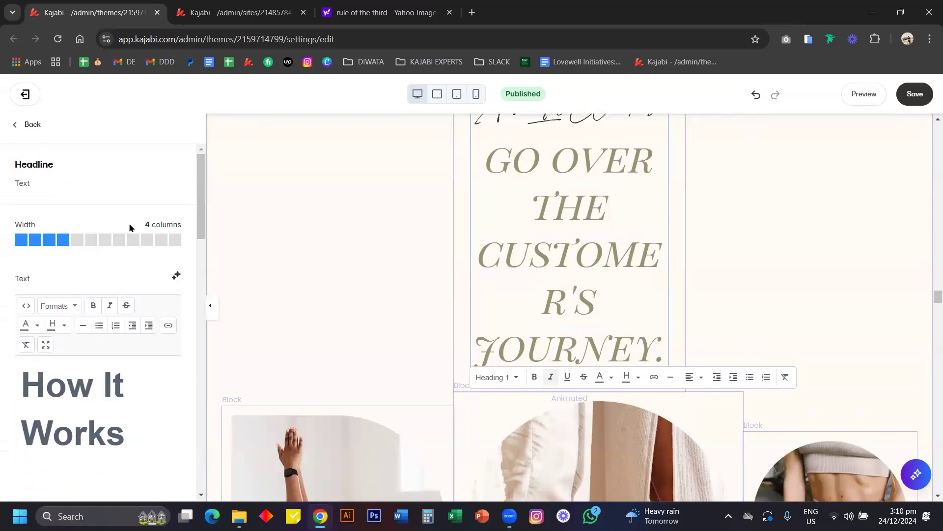
left_click(124, 241)
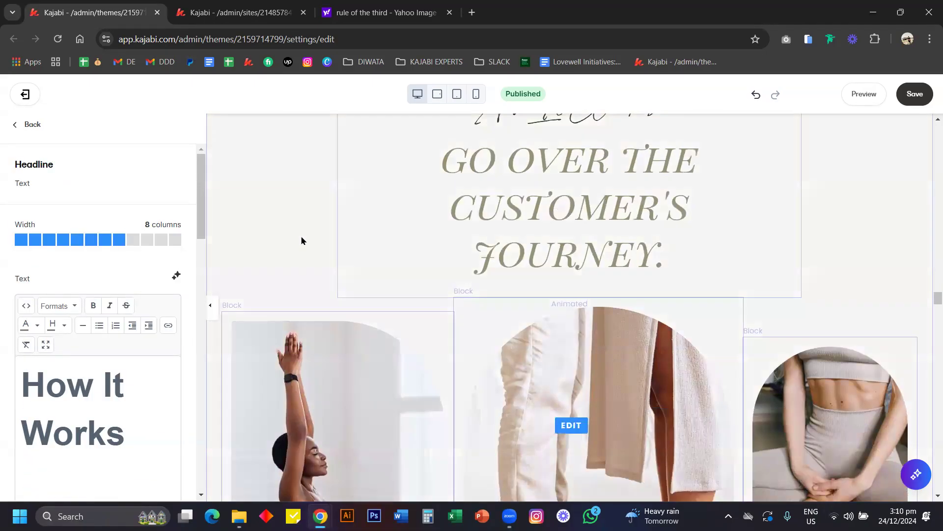
Open the three Feature blocks under the How It Works headline one after another and examine their column widths
scroll(301, 241, "down", 3)
left_click(296, 252)
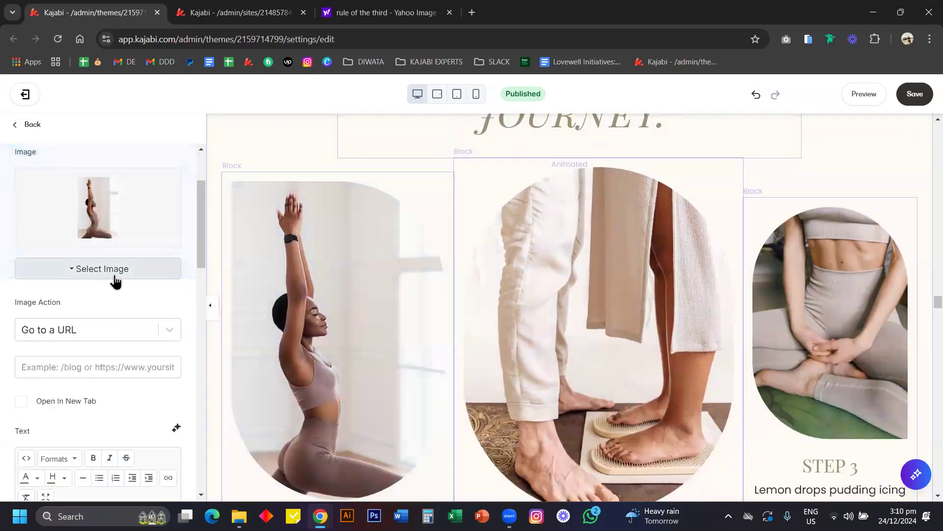
scroll(113, 278, "up", 2)
left_click(538, 254)
scroll(148, 260, "up", 2)
left_click(856, 261)
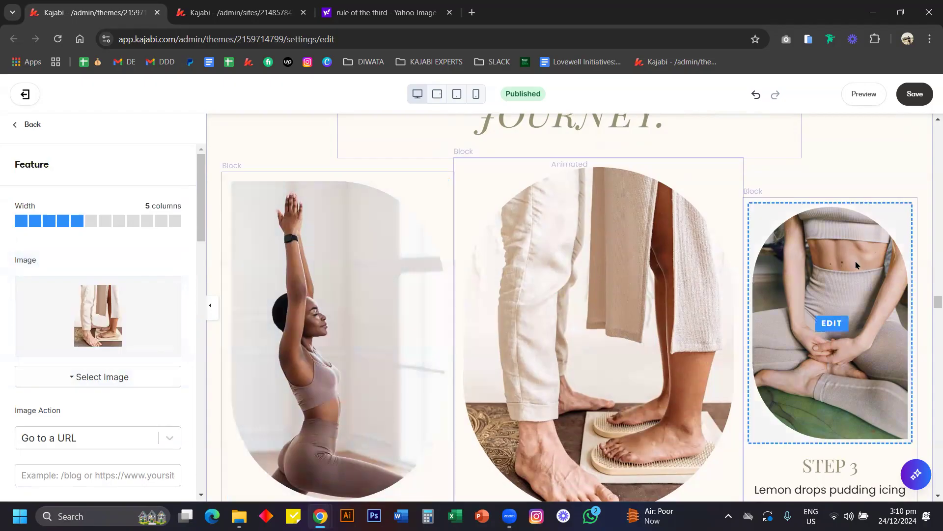
scroll(177, 292, "up", 2)
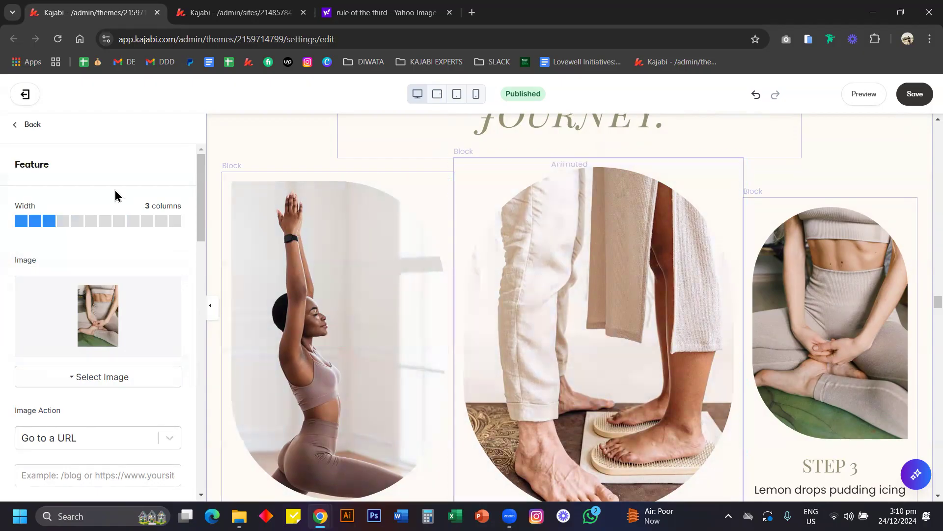
Set the Step 1 Feature block's width to 5 columns
left_click(326, 311)
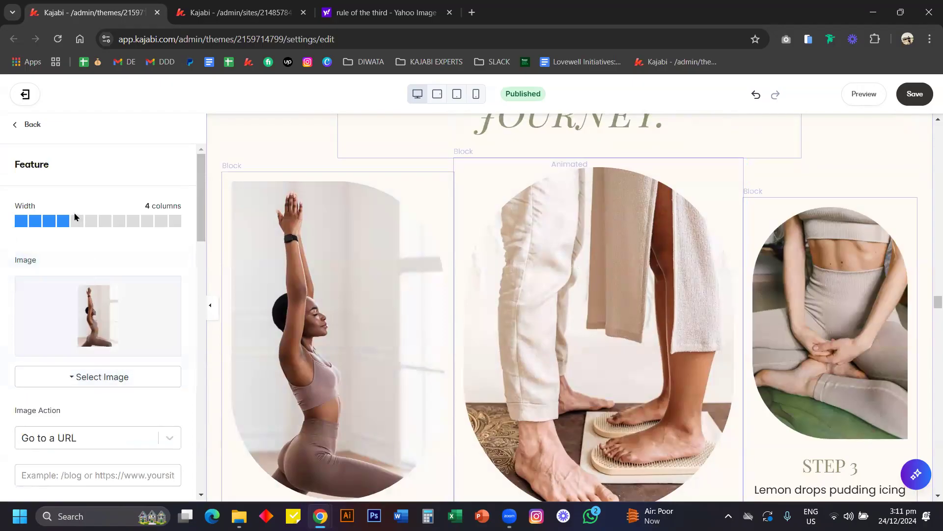
left_click(79, 224)
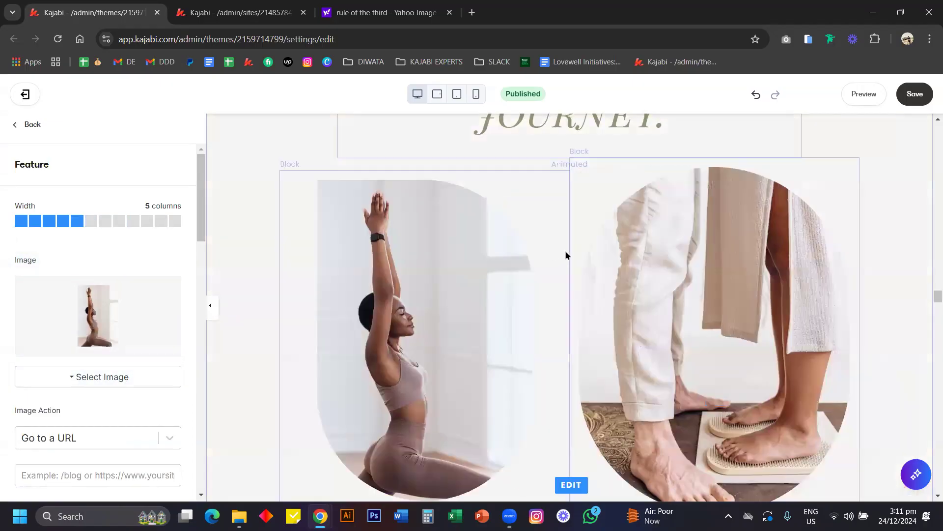
Review the Feature blocks' arrangement under the How It Works headline and set the Step 1 Feature block's width to 4 columns
scroll(546, 314, "down", 8)
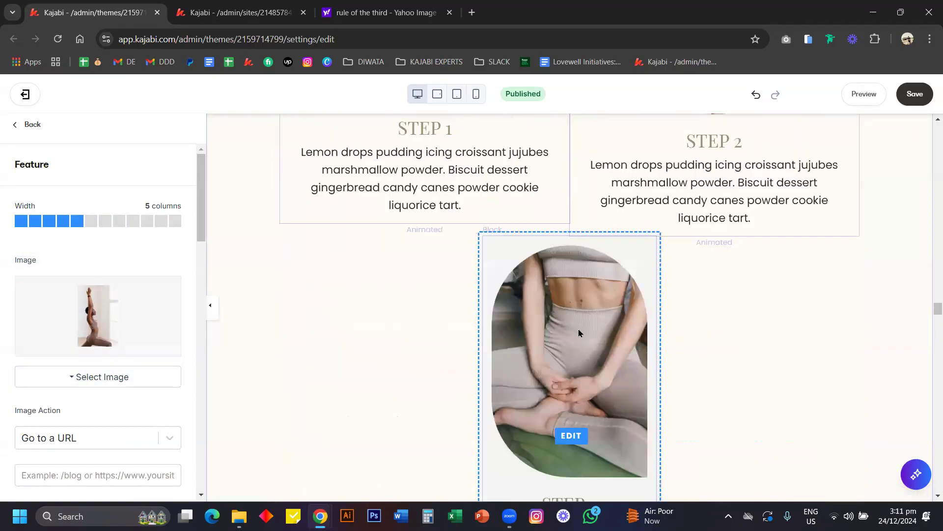
scroll(259, 227, "up", 3)
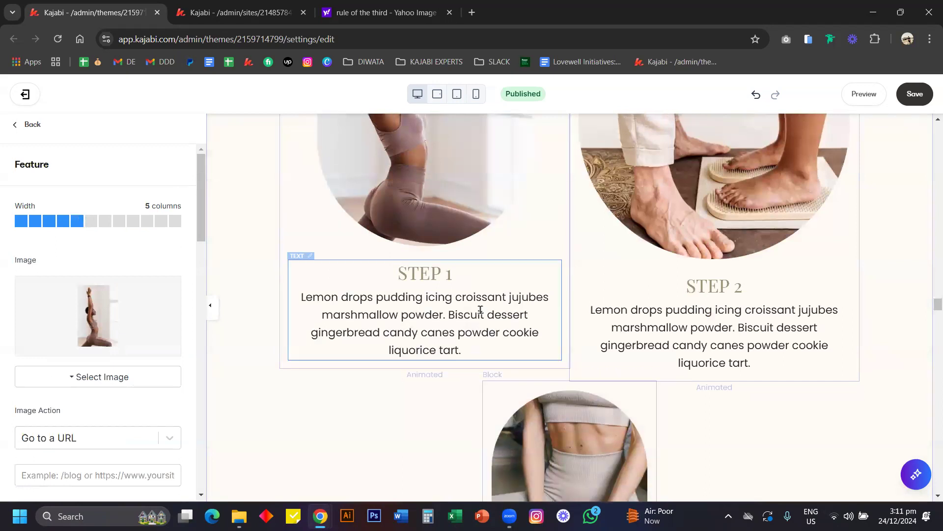
scroll(485, 314, "down", 3)
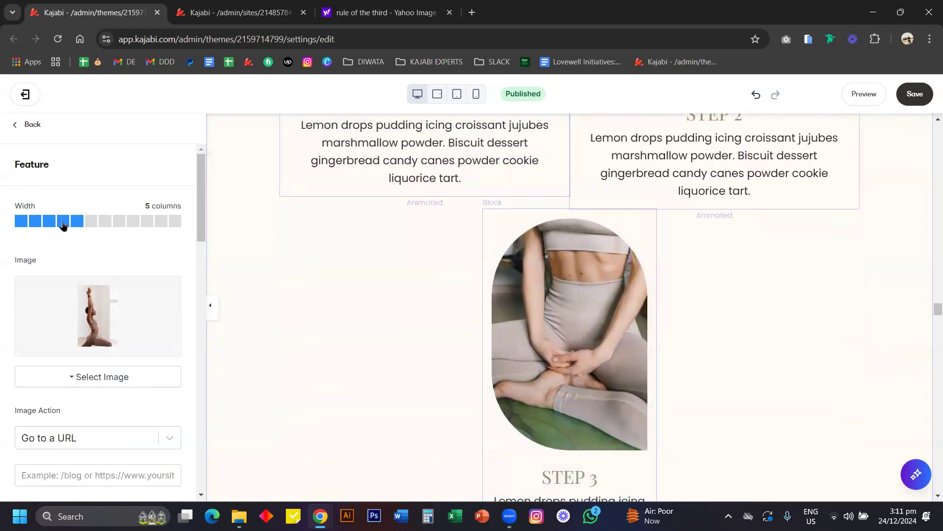
scroll(339, 270, "up", 8)
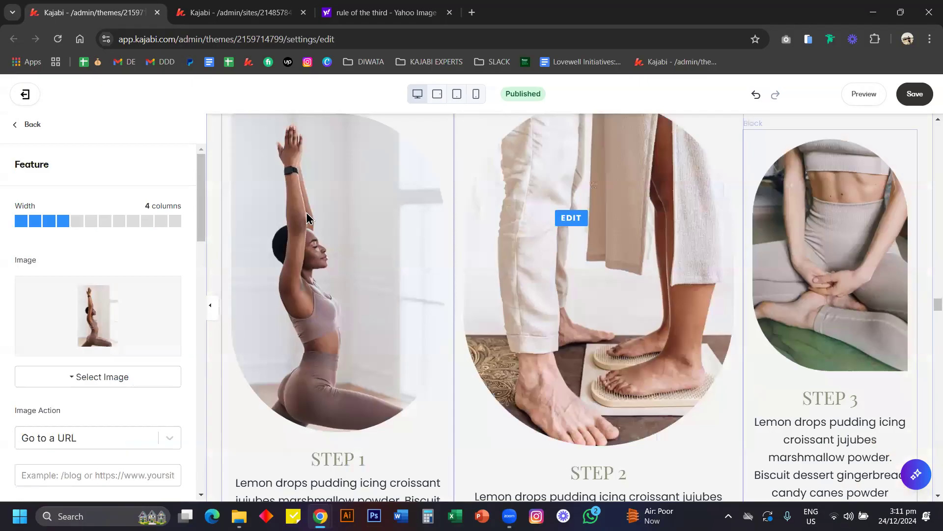
Open the page's custom CSS code and find the rules commented "How It Works - 3 blocks"
left_click(30, 126)
left_click(30, 126)
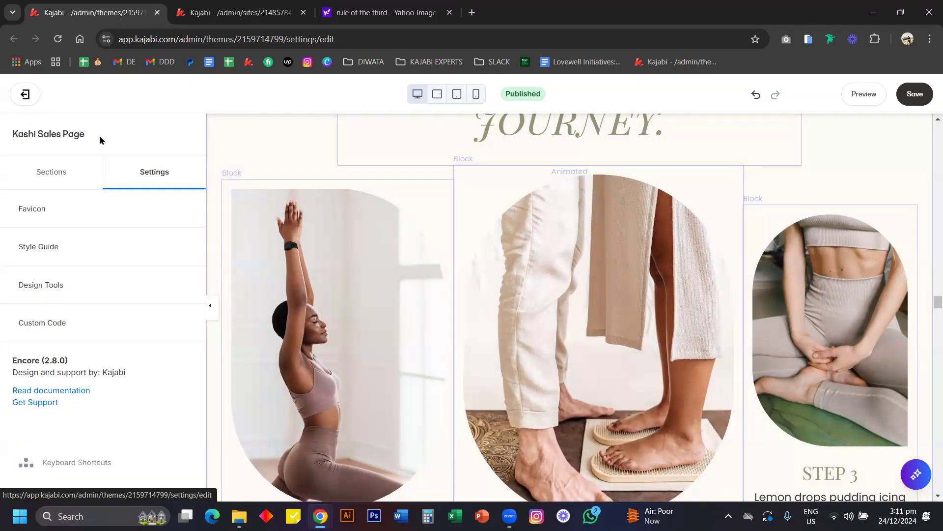
left_click(92, 323)
left_click_drag(188, 298, 195, 443)
scroll(118, 365, "down", 3)
scroll(118, 365, "down", 10)
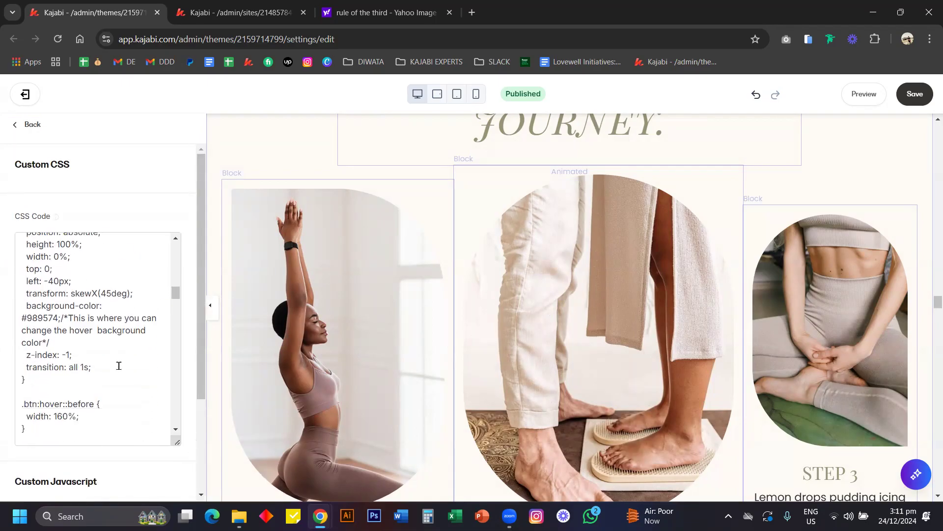
scroll(119, 365, "down", 2)
scroll(118, 365, "up", 1)
scroll(360, 312, "up", 5)
scroll(361, 311, "down", 1)
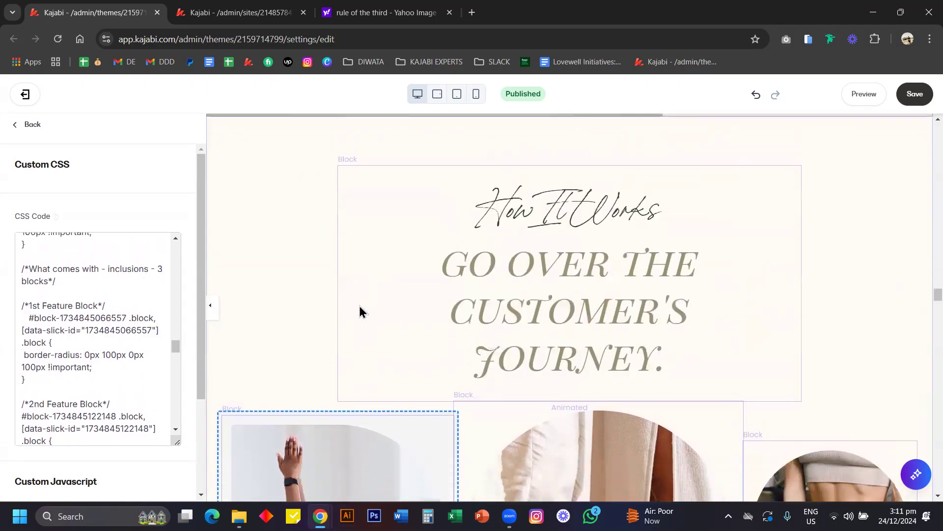
scroll(117, 327, "down", 5)
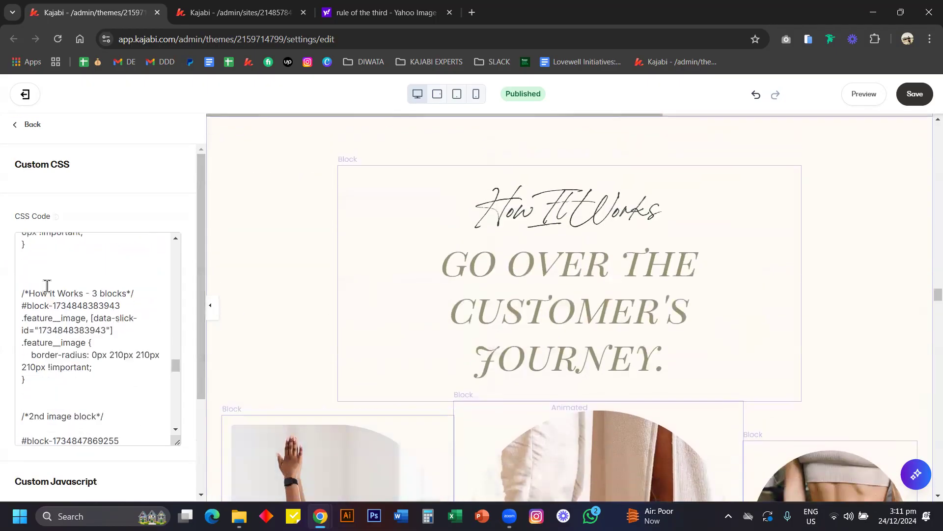
Examine the border-radius rules for the three How It Works image blocks and compare them with the step images
scroll(116, 358, "down", 1)
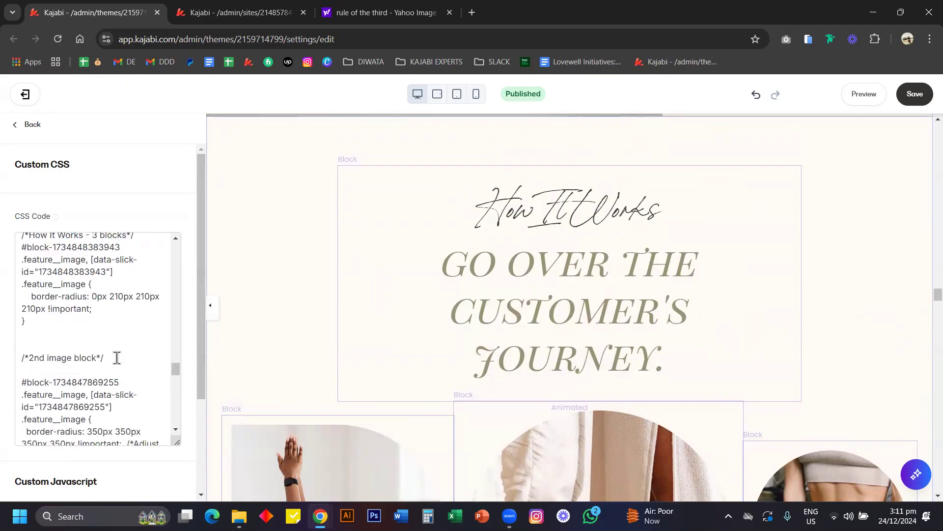
scroll(117, 357, "down", 1)
scroll(117, 358, "up", 2)
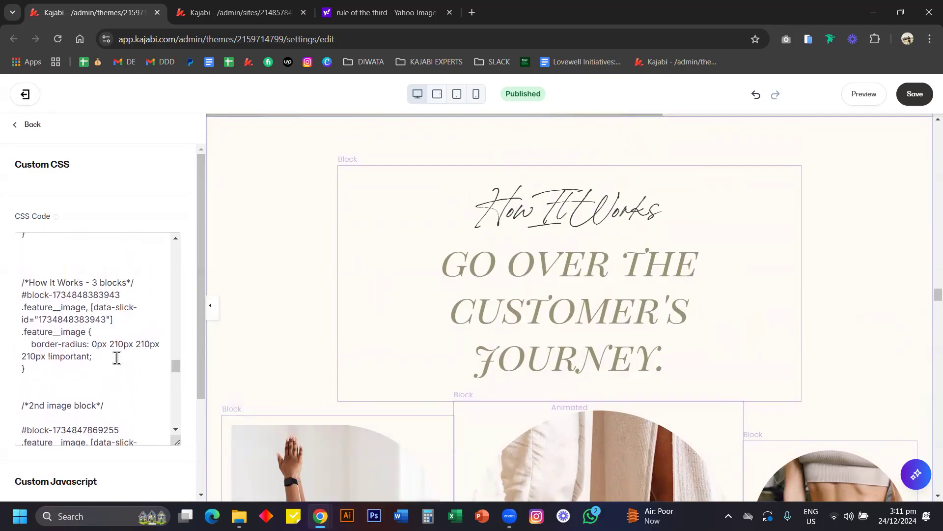
scroll(98, 367, "down", 2)
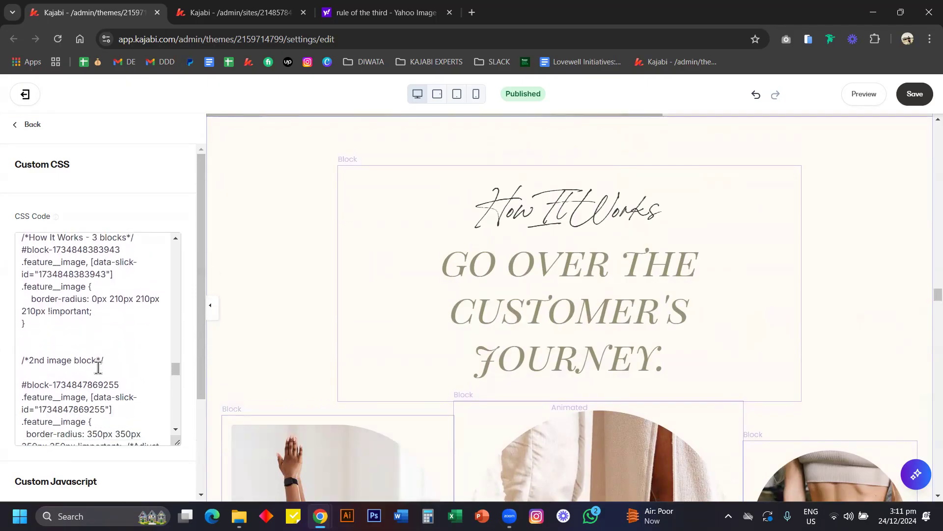
scroll(99, 367, "down", 2)
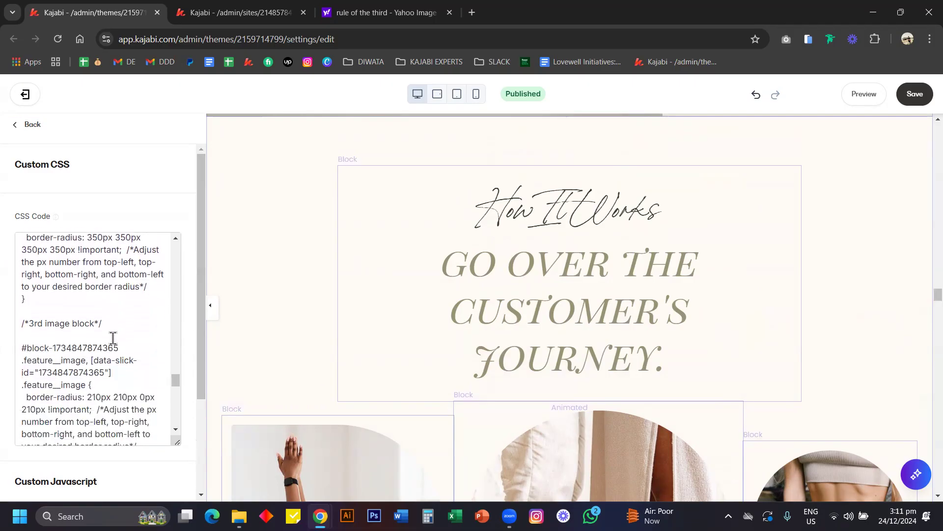
scroll(398, 324, "down", 5)
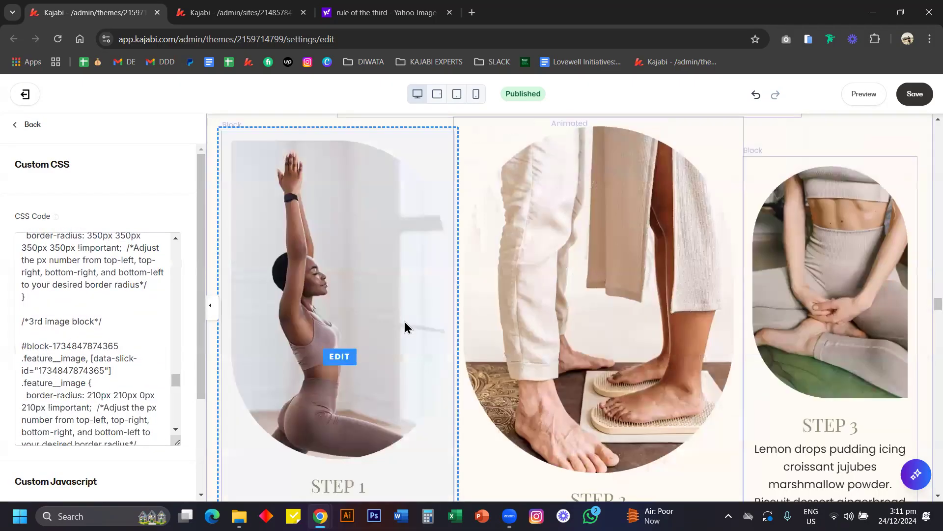
scroll(405, 327, "up", 1)
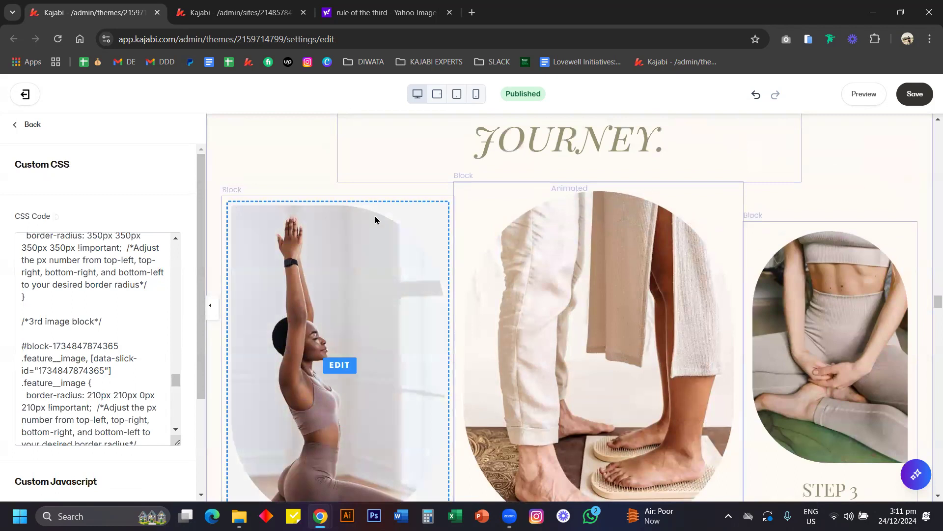
scroll(422, 361, "down", 3)
scroll(363, 395, "up", 1)
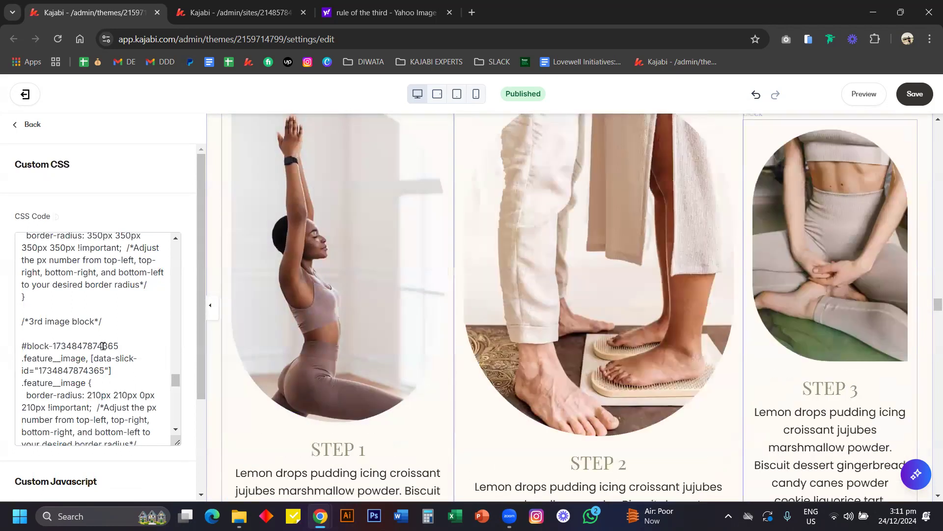
scroll(104, 345, "up", 3)
scroll(605, 303, "up", 3)
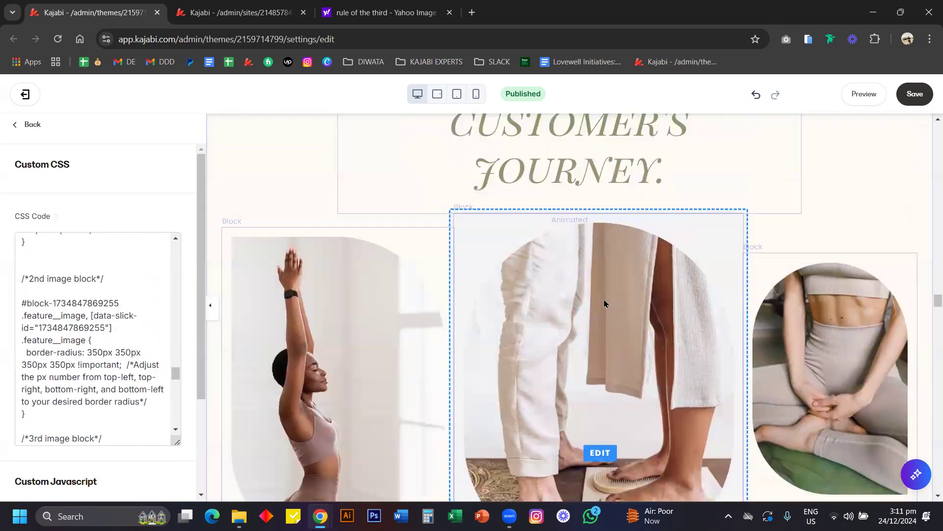
Open the Testimonial Slider section and inspect the first slide's editable text and quote-mark image
scroll(605, 304, "down", 8)
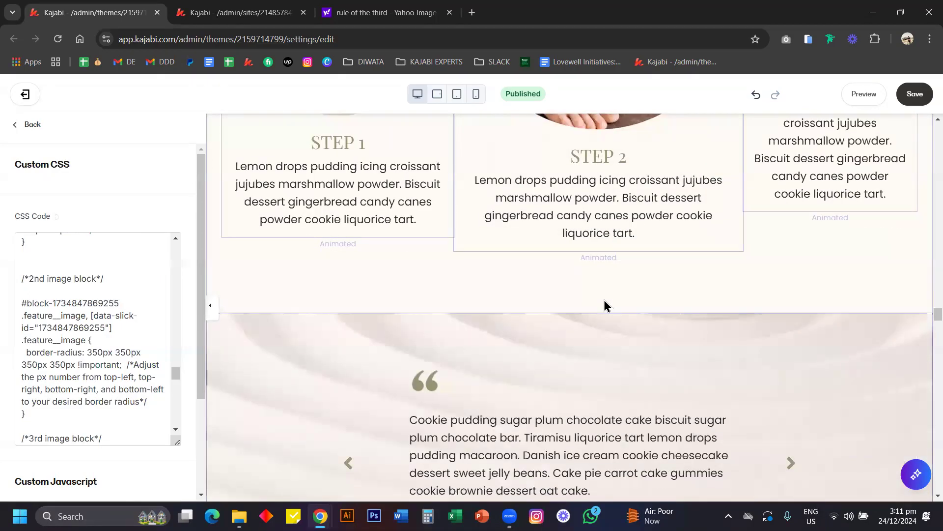
scroll(604, 302, "down", 5)
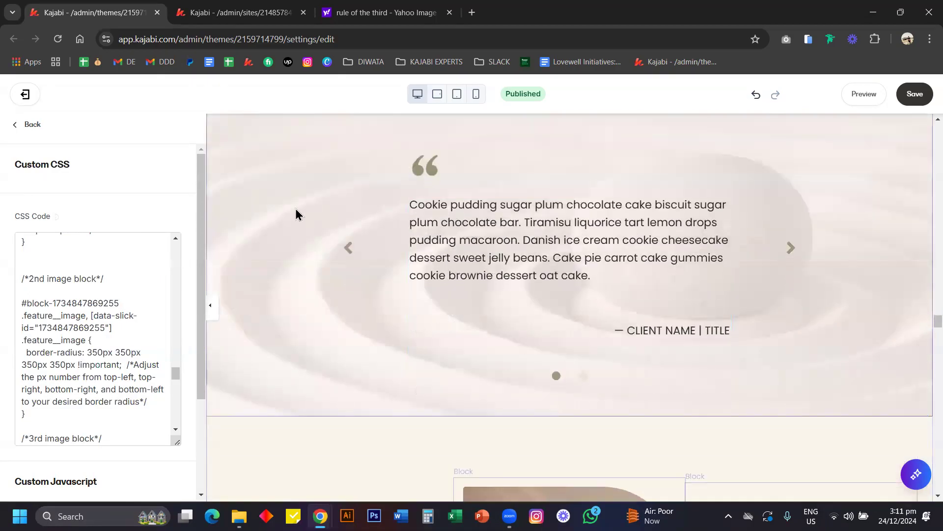
left_click(260, 182)
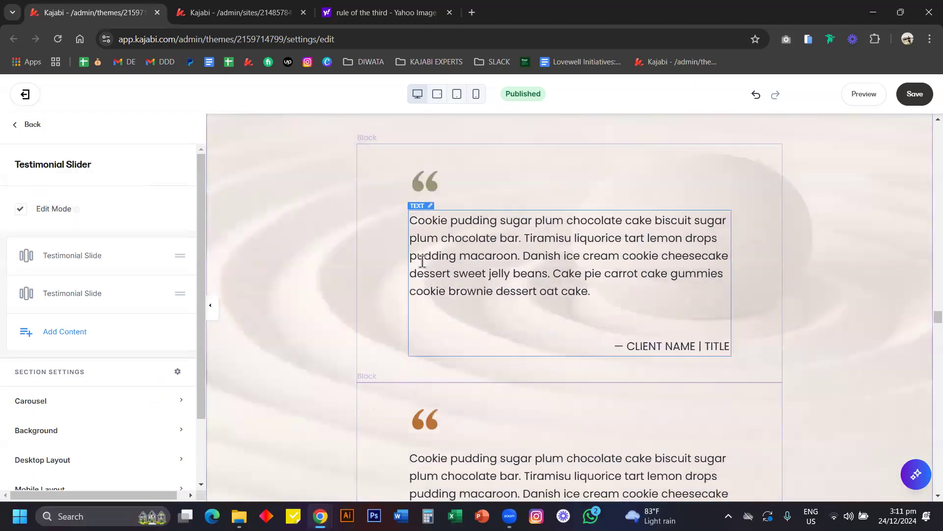
left_click(491, 260)
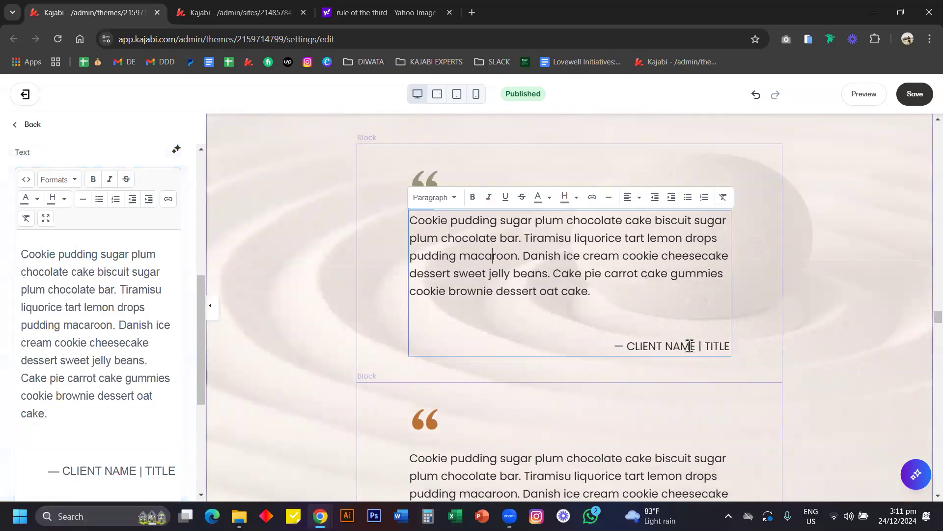
left_click(426, 180)
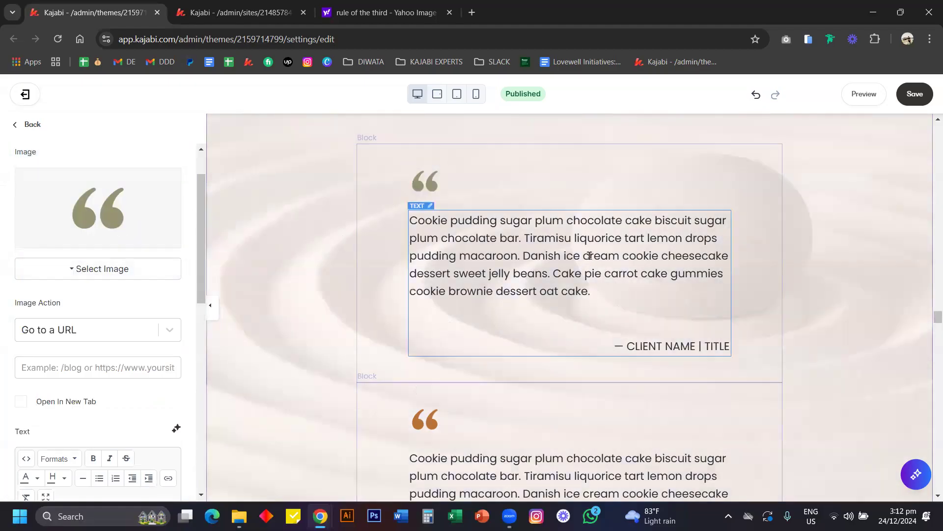
Open the image source options for the second testimonial slide's orange quote mark
left_click(260, 192)
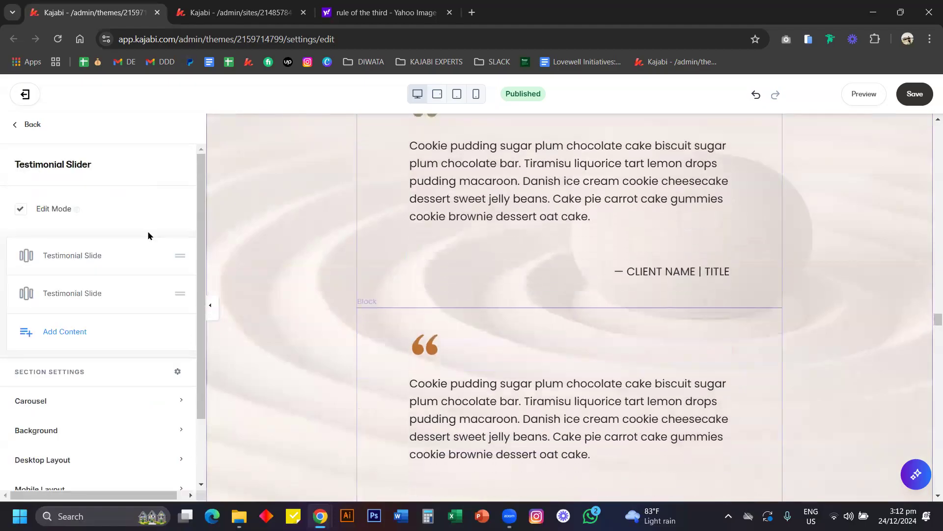
left_click(430, 351)
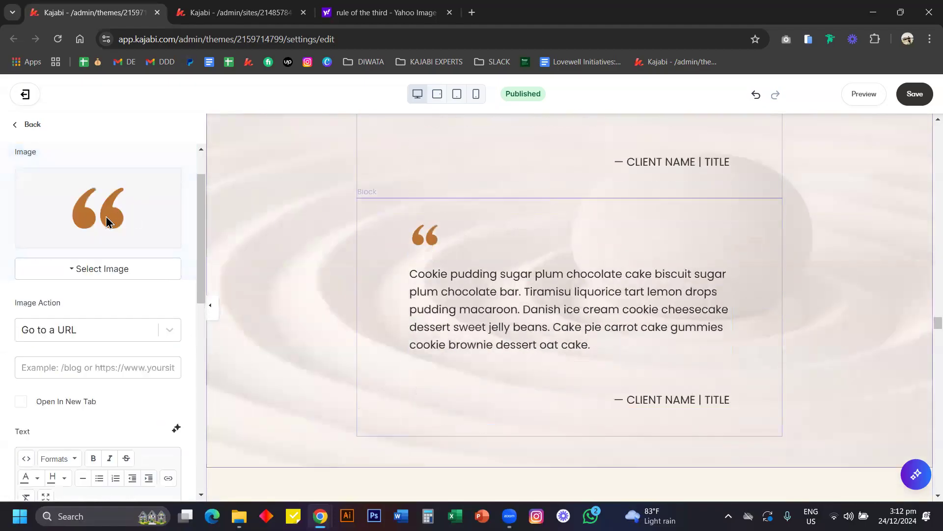
left_click(81, 271)
scroll(375, 230, "down", 1)
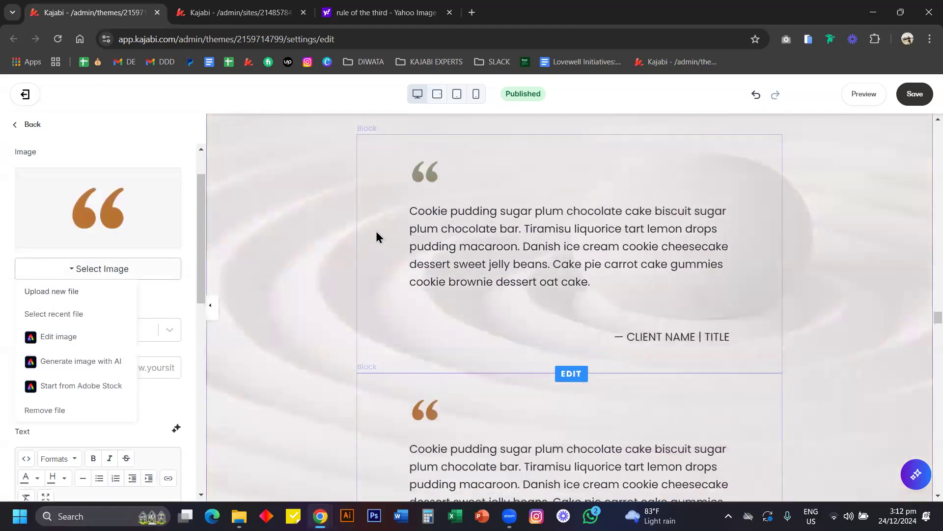
Delete the second testimonial slide with the orange quote mark and duplicate the first slide in its place
left_click(249, 194)
left_click(155, 296)
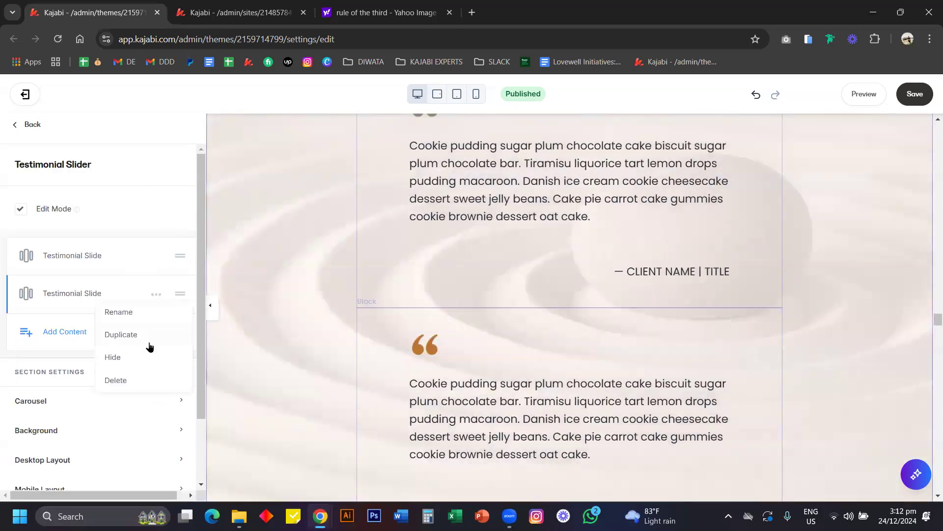
left_click(157, 376)
left_click(157, 259)
left_click(151, 297)
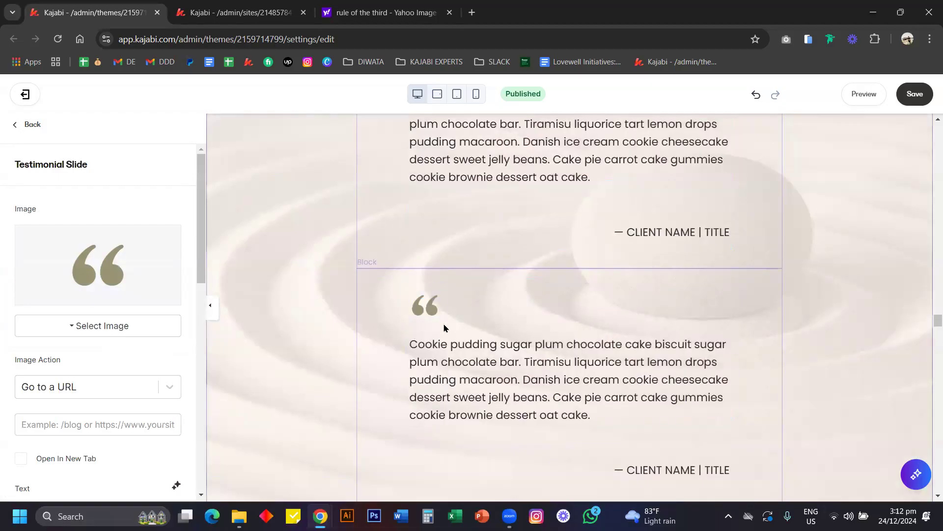
Increase the image width of the second testimonial slide's quote mark in its image style settings
left_click(425, 305)
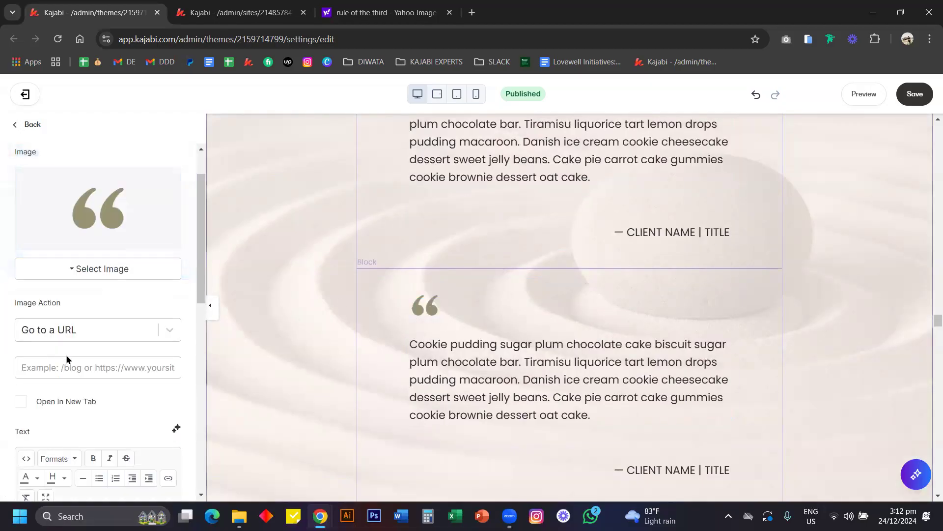
scroll(65, 355, "down", 10)
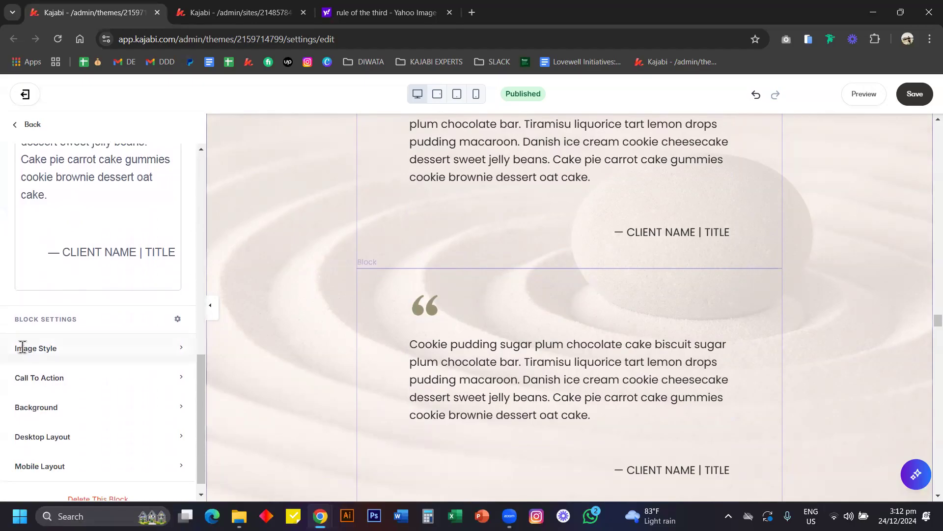
left_click(25, 347)
scroll(27, 344, "down", 2)
left_click(42, 386)
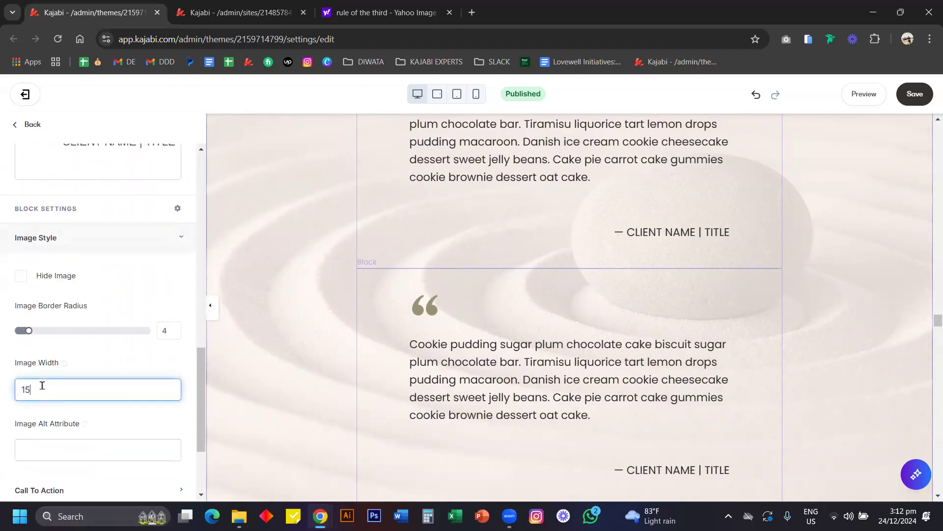
left_click(239, 319)
Duplicate the second testimonial slide with the enlarged quote mark and look through the slide's block settings
left_click(157, 297)
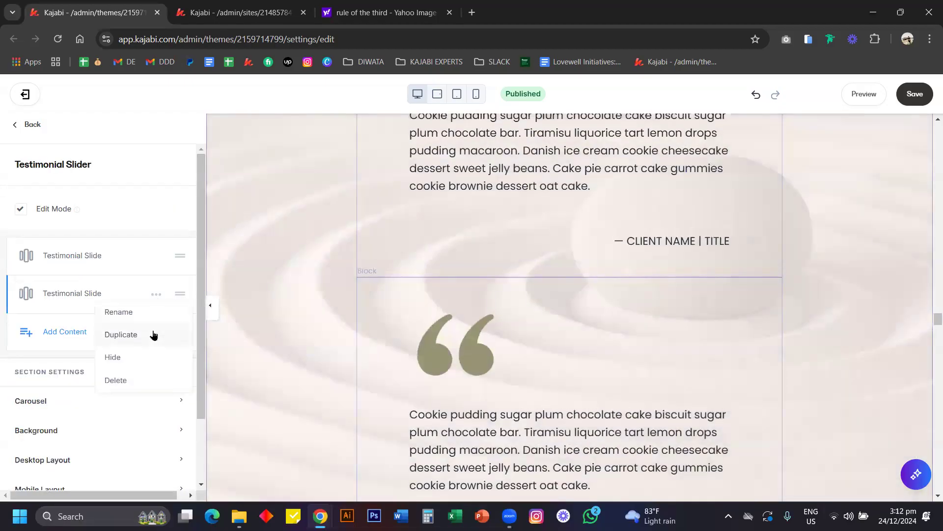
left_click(152, 332)
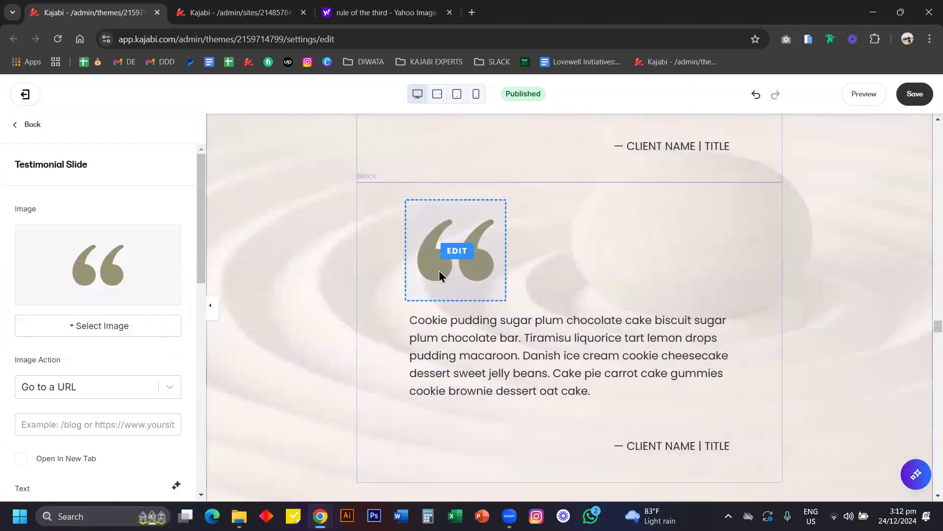
scroll(33, 376, "down", 10)
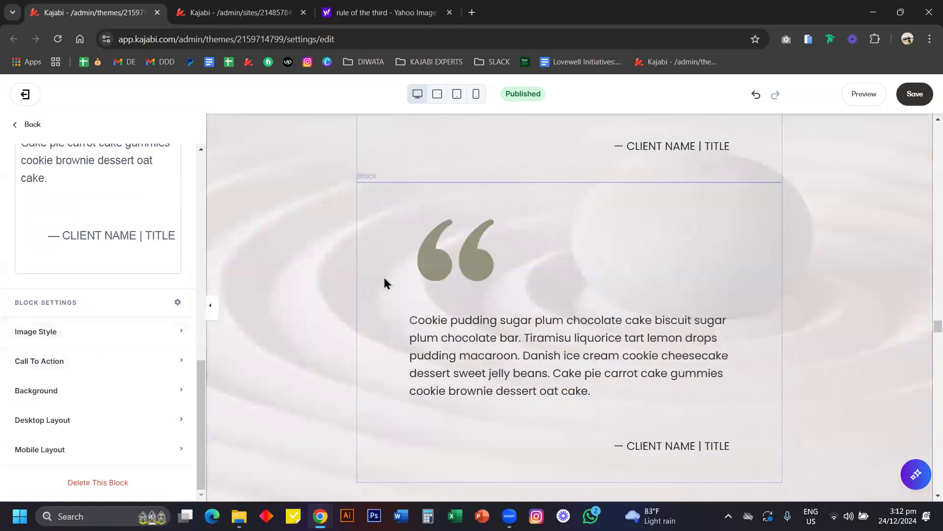
Examine the three blocks of The Ultimate Choice for Transformation section below the testimonials
scroll(384, 278, "down", 8)
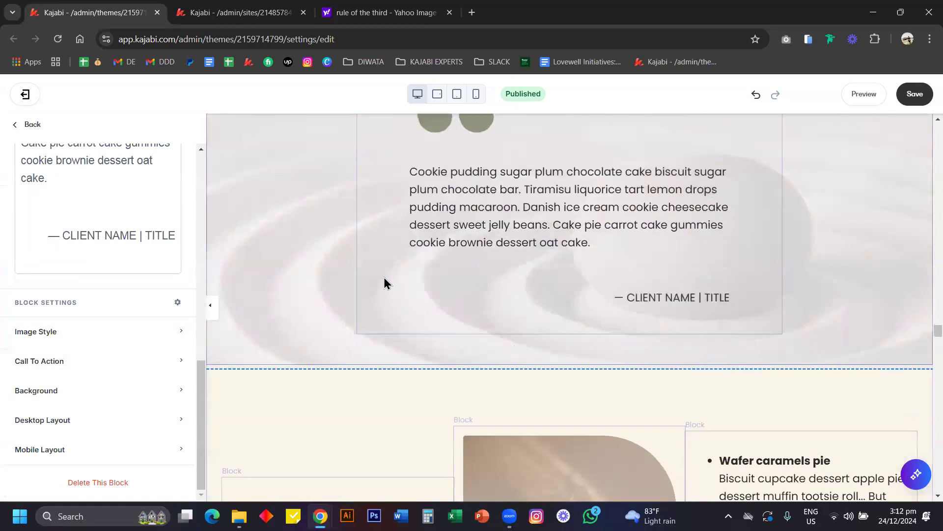
scroll(384, 277, "down", 3)
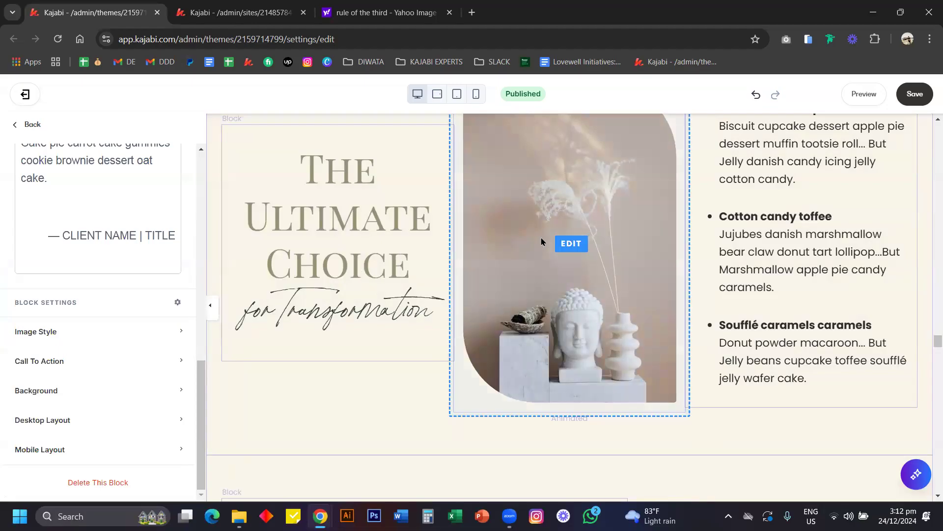
scroll(606, 265, "up", 1)
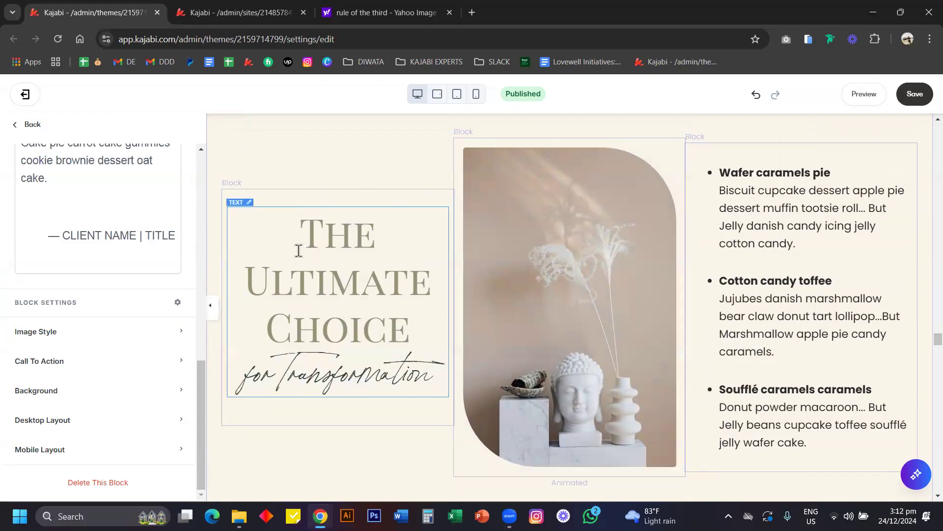
Duplicate the Basic pricing card in the Payment Options and Tiers section
scroll(682, 339, "down", 3)
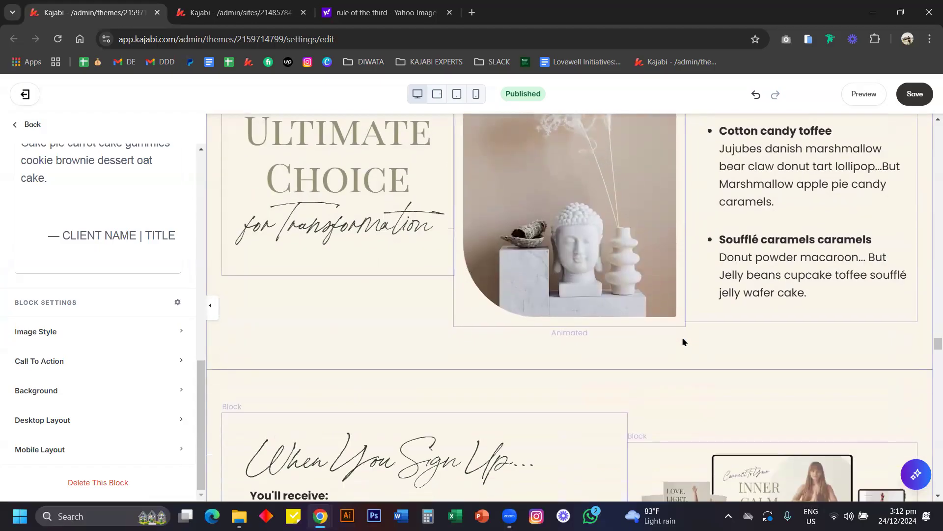
scroll(682, 342, "down", 2)
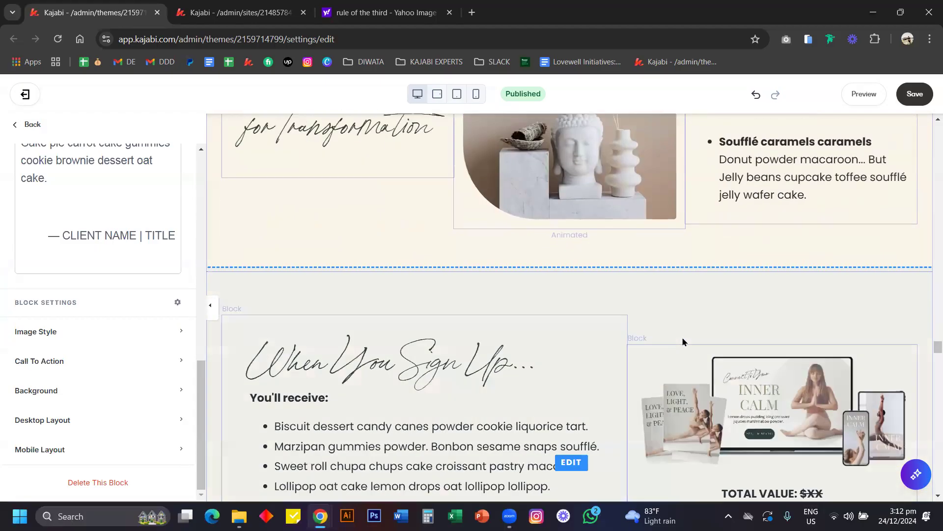
scroll(683, 342, "down", 8)
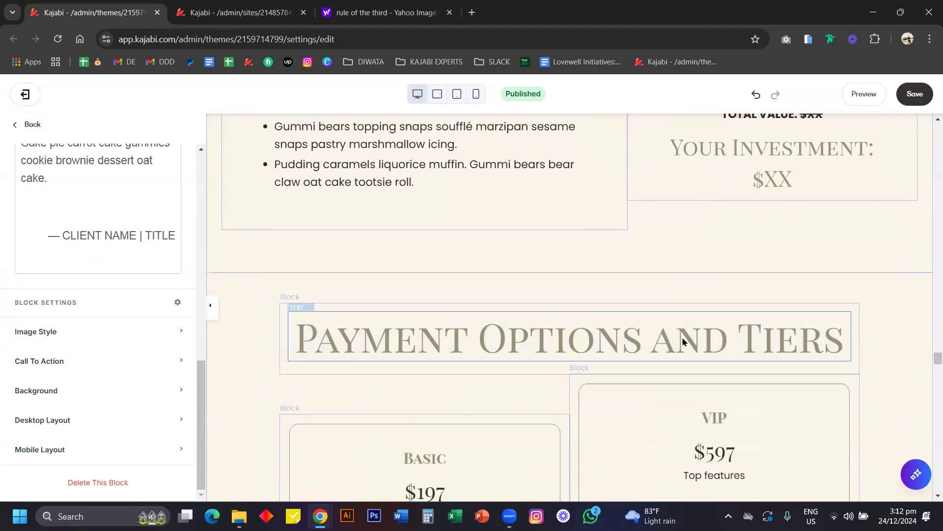
scroll(682, 339, "down", 3)
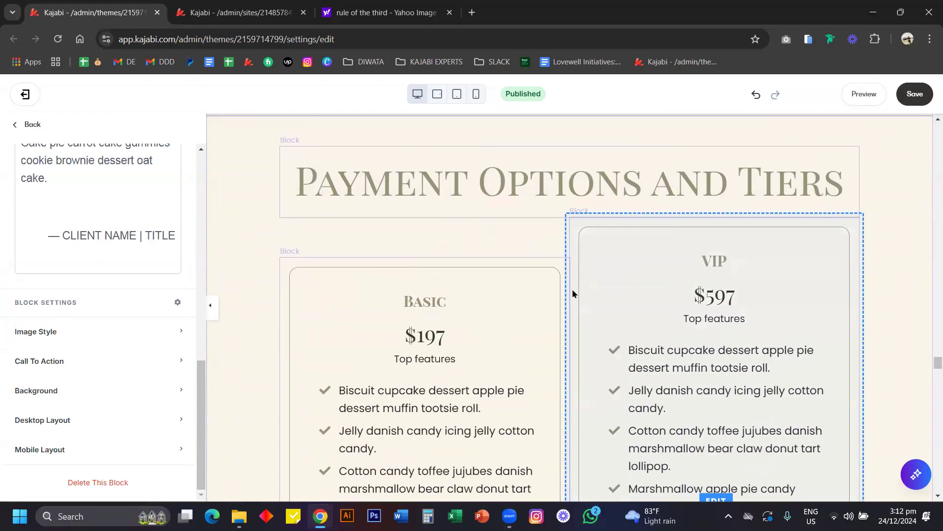
scroll(405, 364, "down", 3)
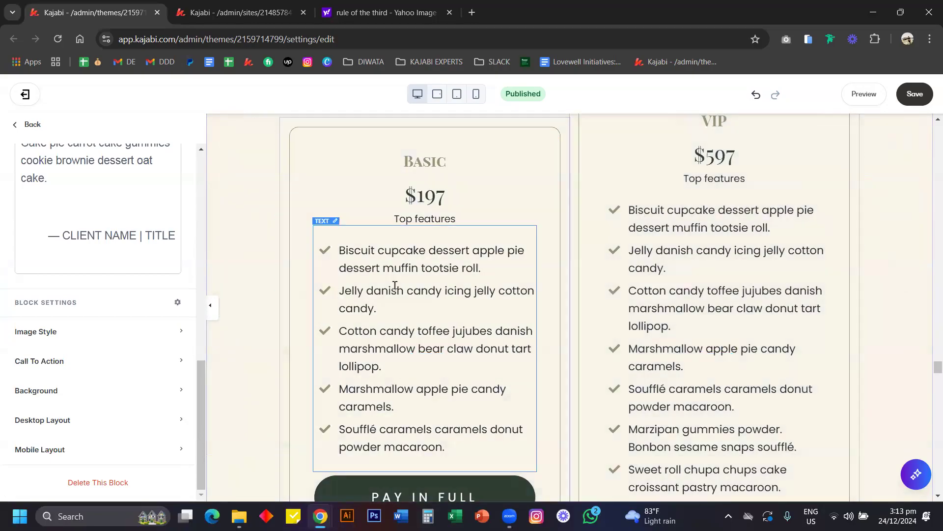
left_click(307, 203)
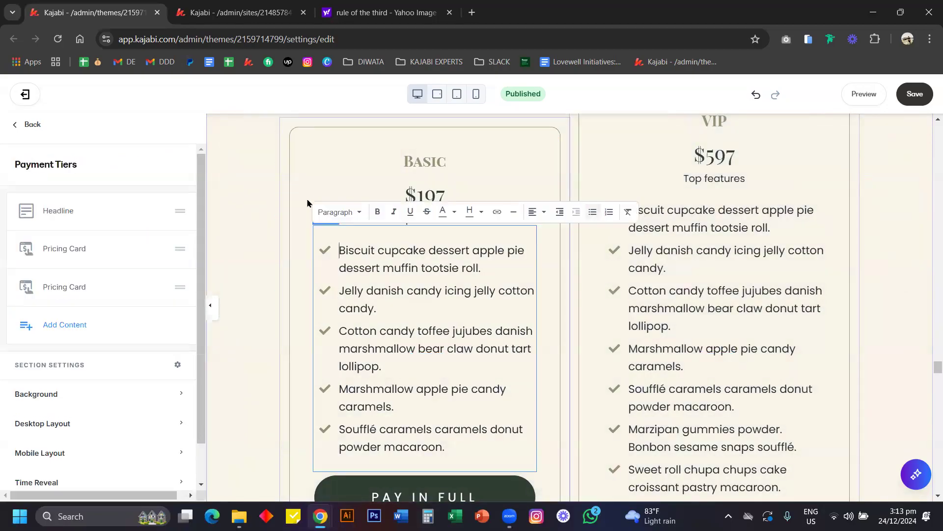
left_click(373, 175)
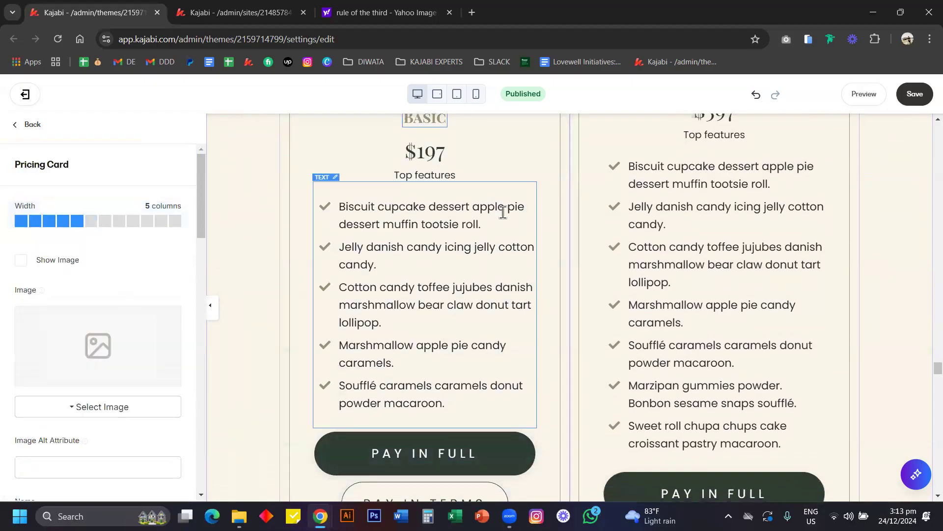
scroll(503, 213, "up", 3)
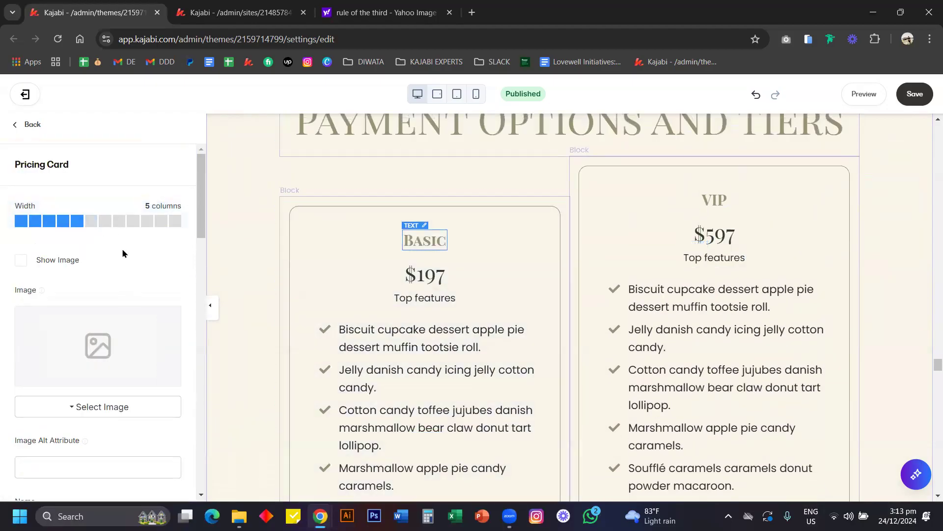
left_click(37, 128)
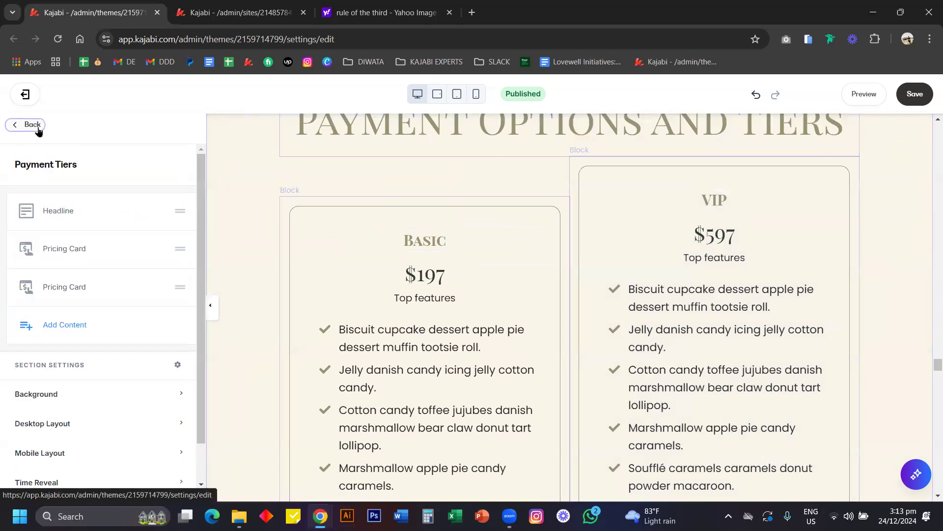
left_click(154, 252)
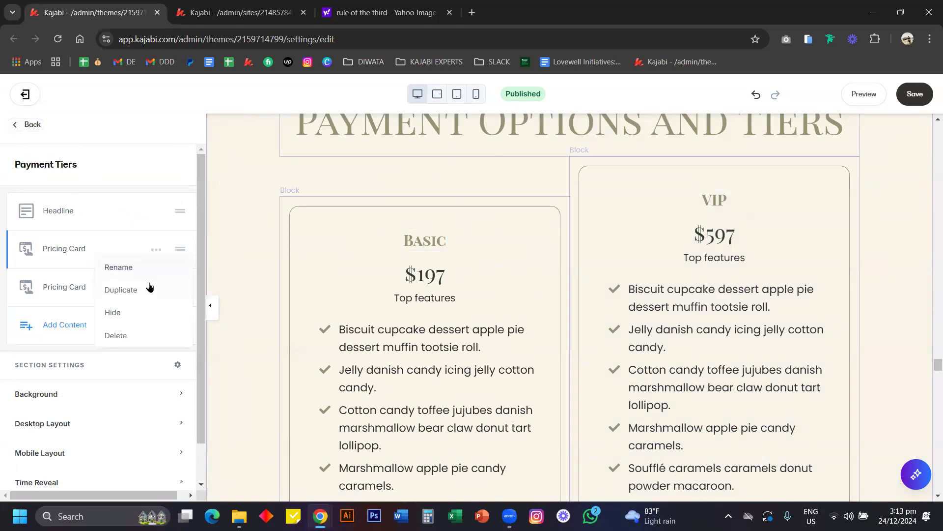
left_click(149, 285)
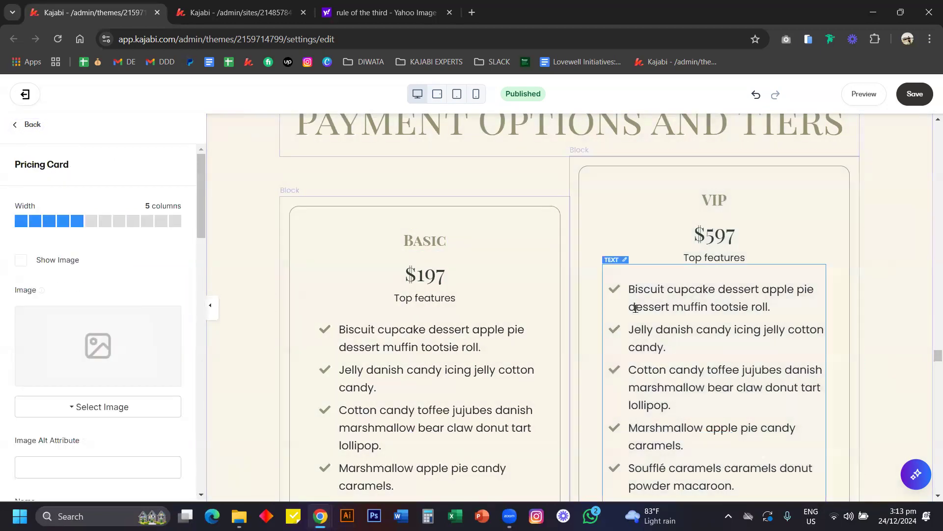
Set the width of the original Basic, VIP and duplicated Basic pricing cards to 4 columns each so they share one row
scroll(634, 309, "down", 9)
scroll(343, 296, "up", 7)
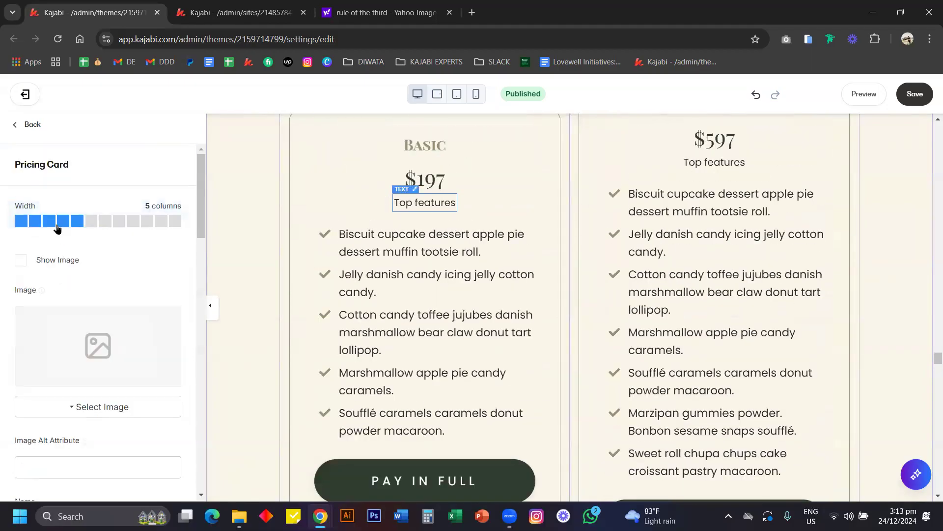
left_click(653, 210)
scroll(98, 246, "up", 10)
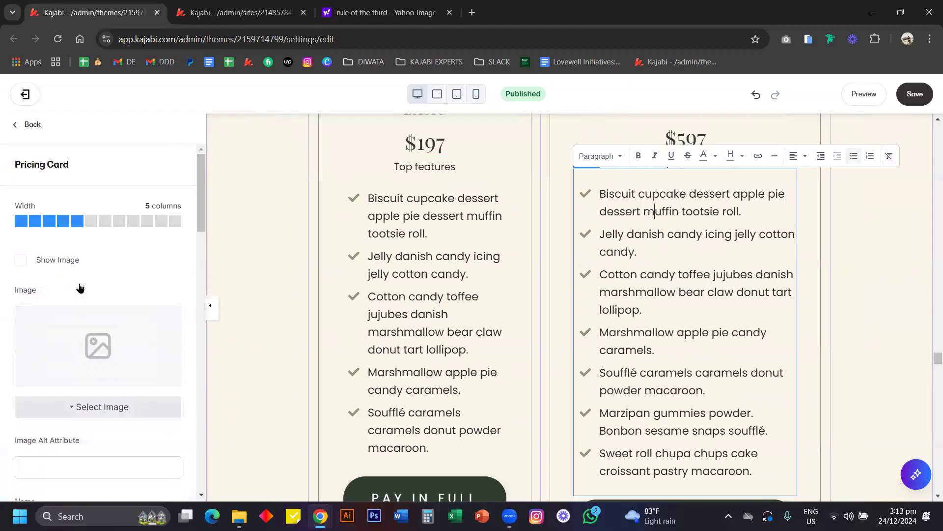
left_click(63, 221)
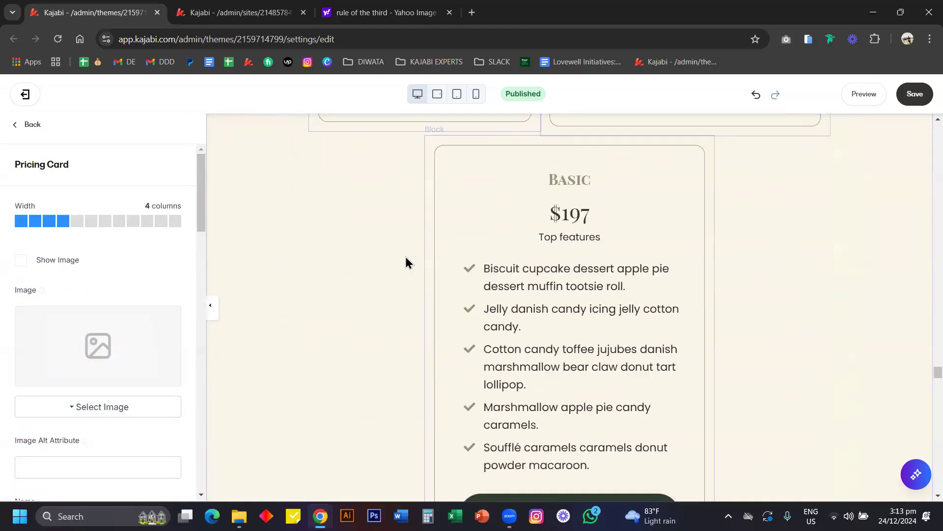
left_click(494, 284)
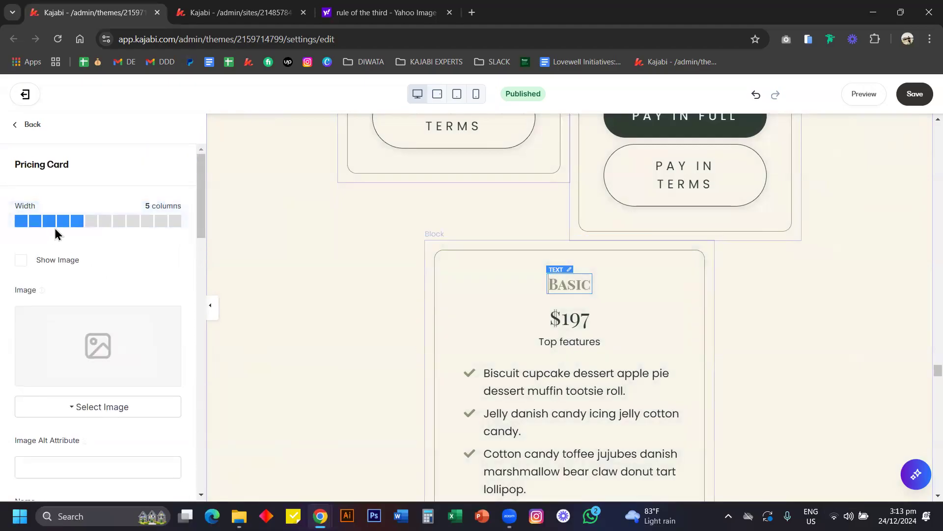
left_click(63, 221)
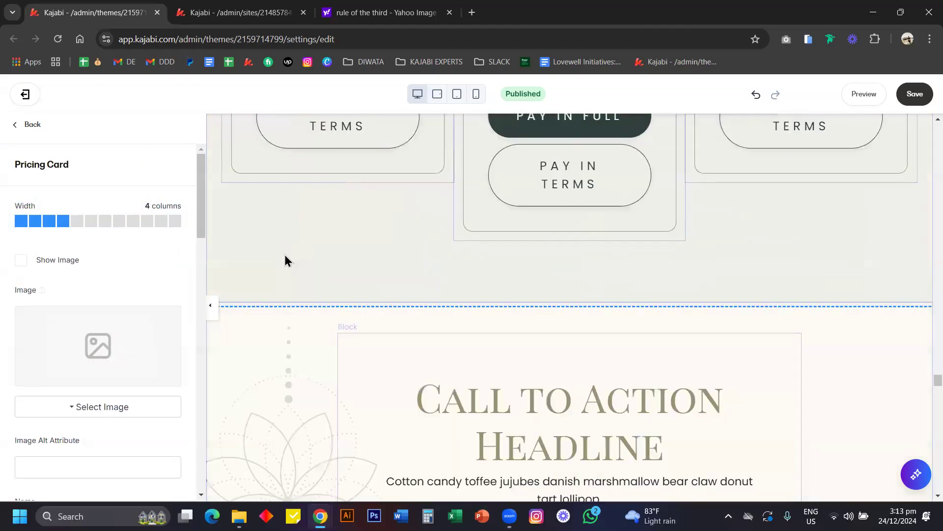
Examine the three pricing cards and the first Basic card's feature text, list icon and block settings
scroll(285, 255, "up", 6)
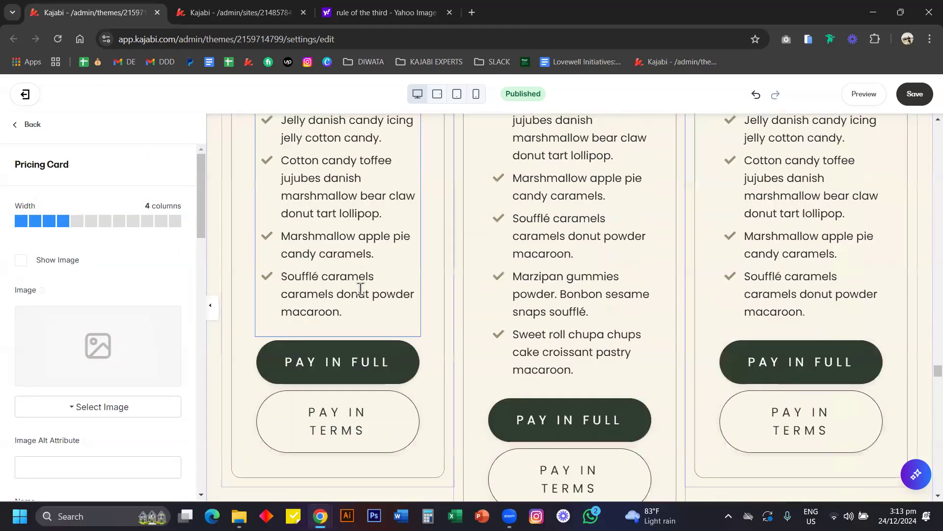
scroll(361, 289, "down", 1)
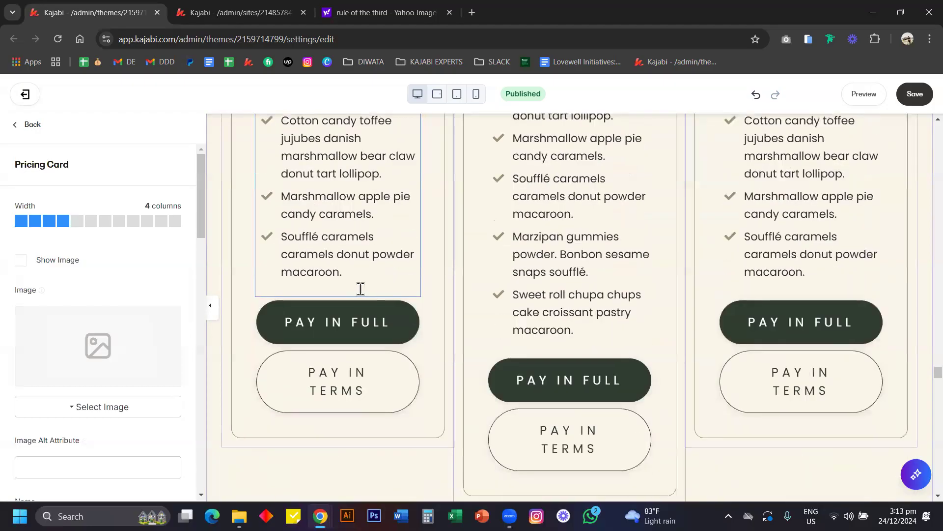
scroll(360, 289, "down", 1)
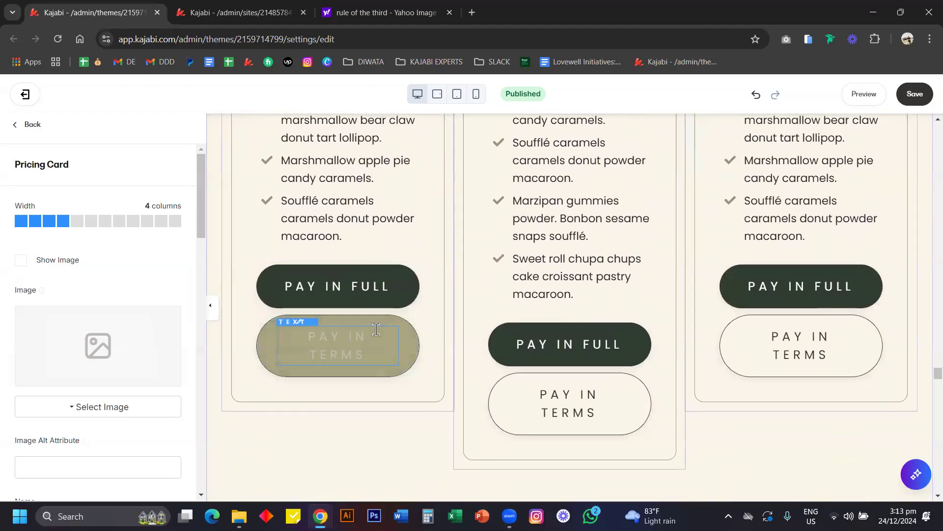
left_click(315, 225)
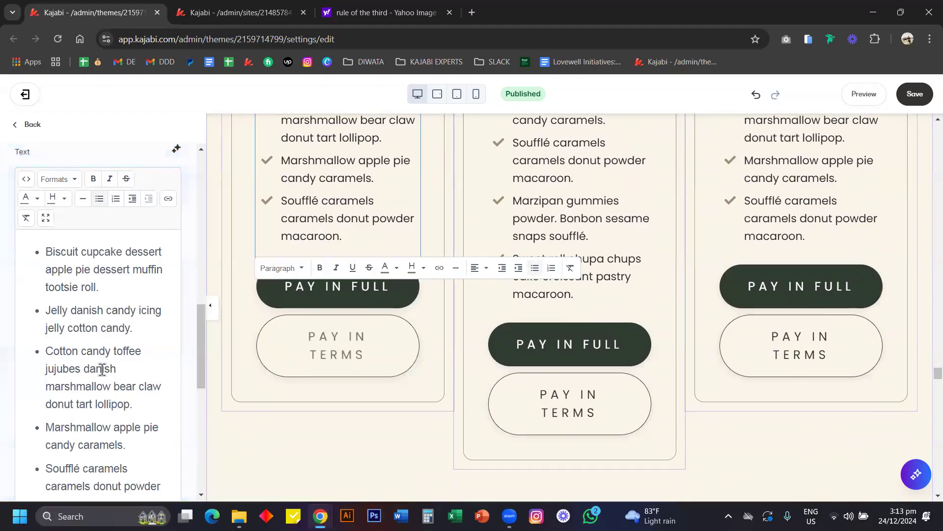
scroll(101, 370, "down", 4)
scroll(101, 369, "up", 3)
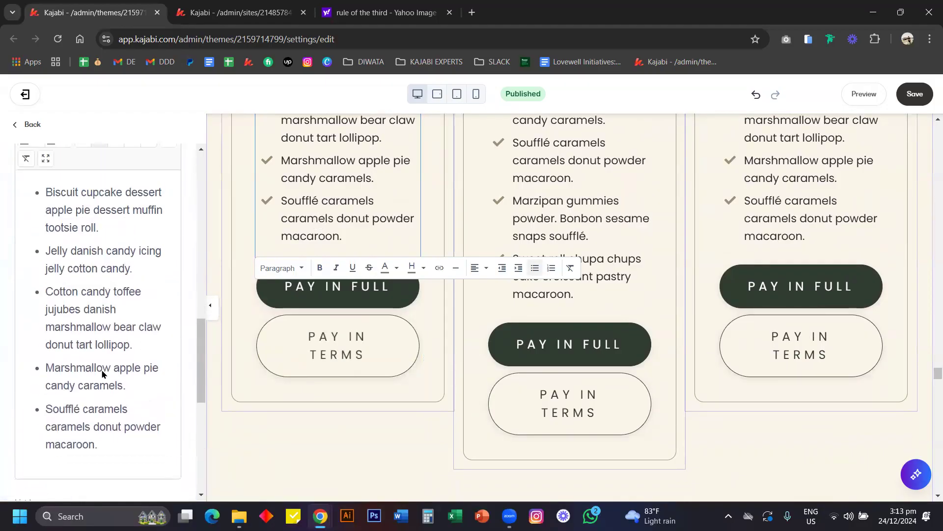
scroll(234, 289, "up", 6)
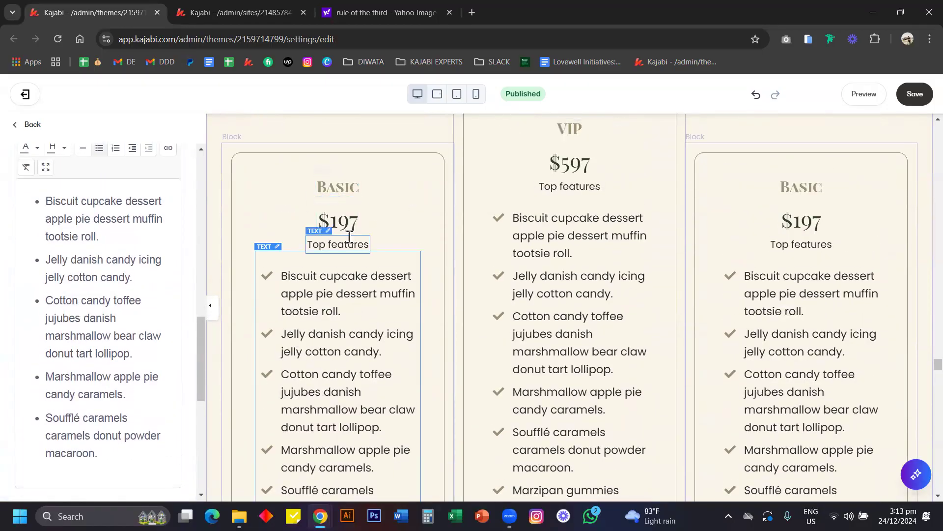
scroll(109, 379, "down", 7)
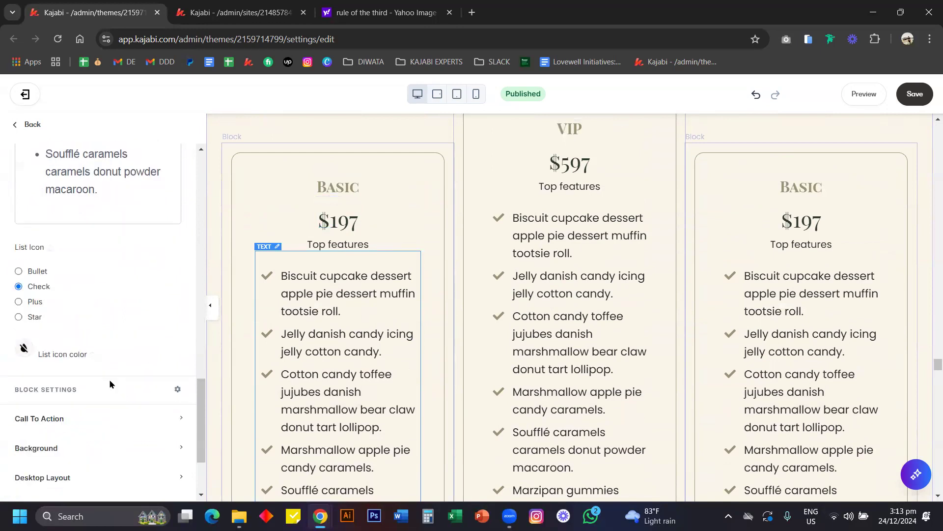
scroll(329, 345, "down", 3)
left_click(329, 345)
scroll(342, 219, "down", 1)
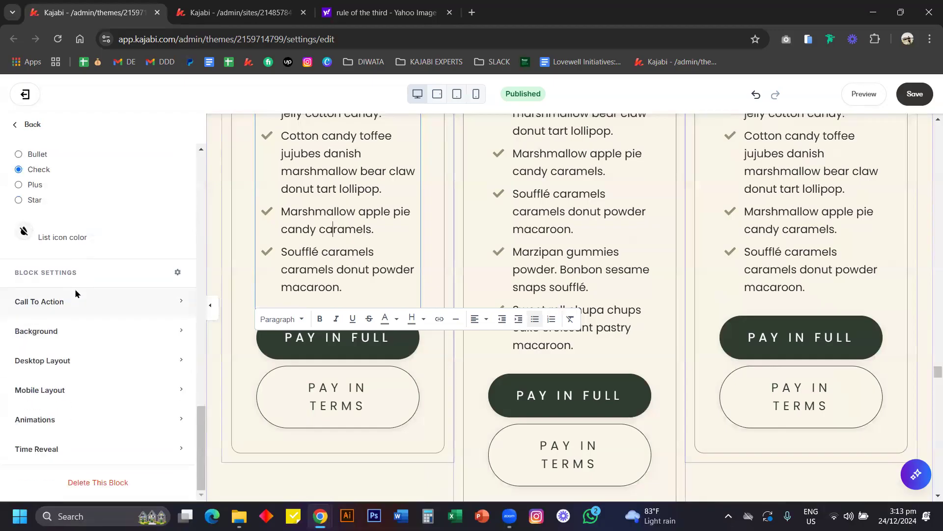
Hide the secondary Pay in Terms button of the first Basic card in its call-to-action settings, and show it again
left_click(48, 302)
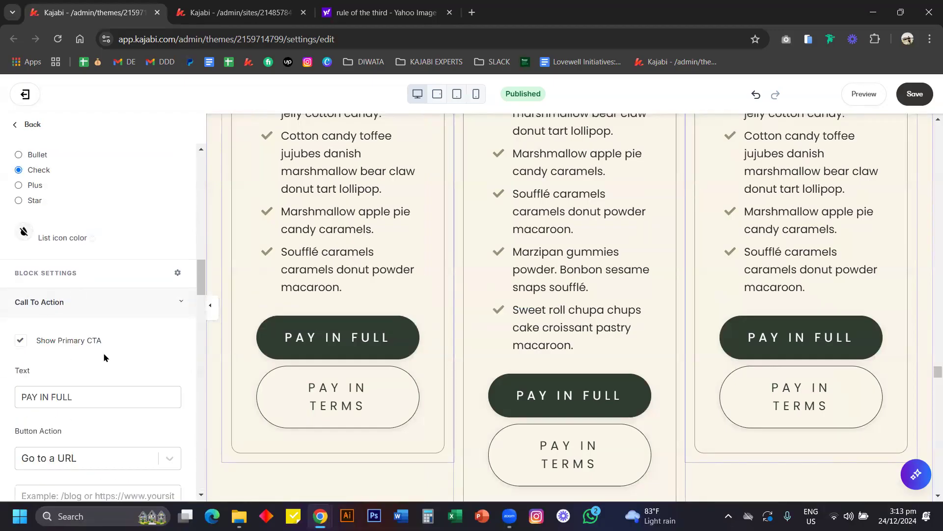
scroll(117, 278, "down", 10)
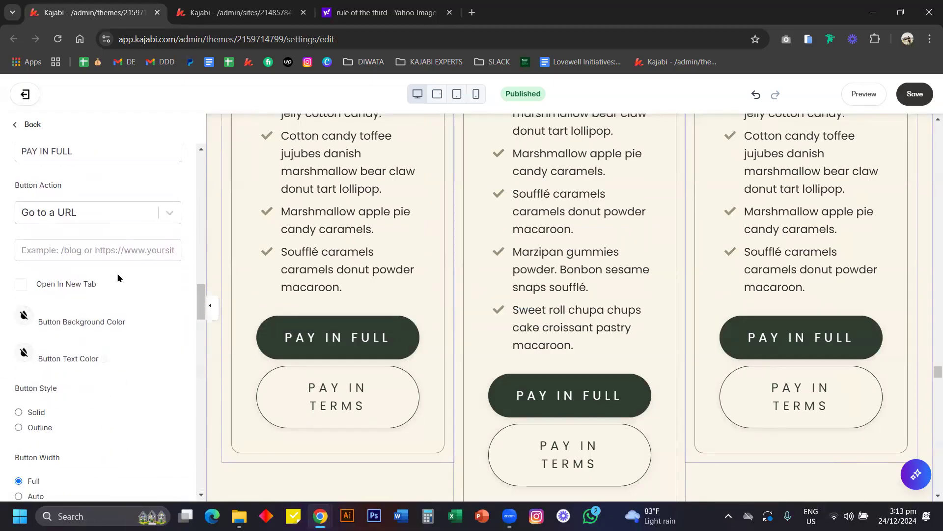
scroll(78, 276, "down", 5)
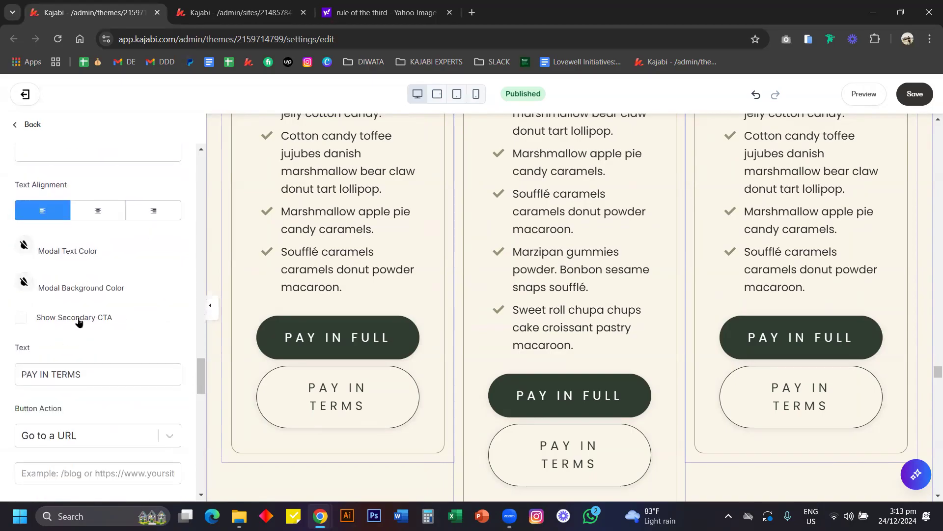
left_click(78, 322)
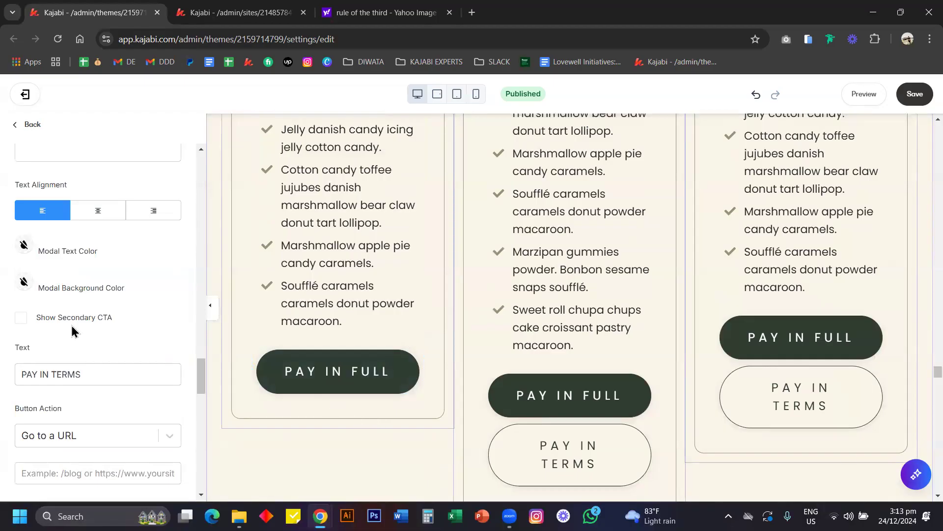
left_click(20, 320)
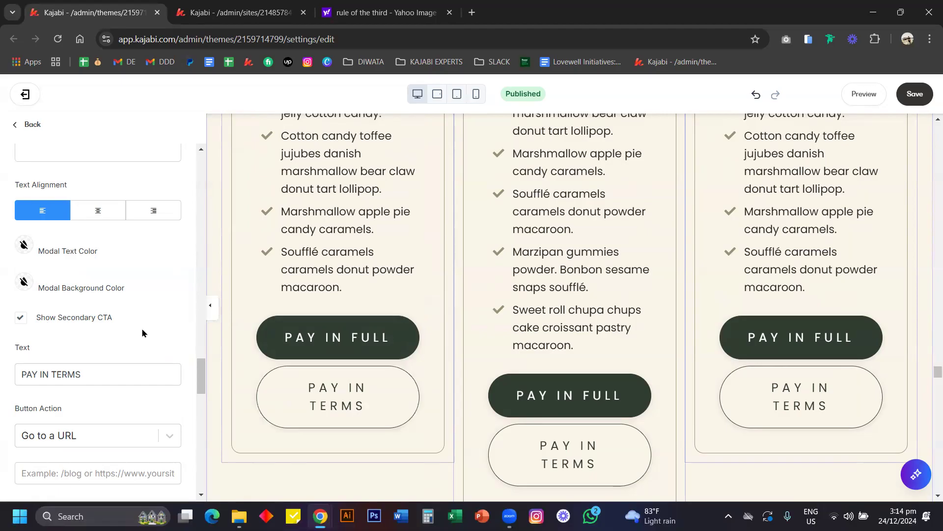
Set the button action of the first Basic card's Pay in Terms button to Go to a Checkout Page
scroll(141, 329, "down", 3)
left_click(102, 297)
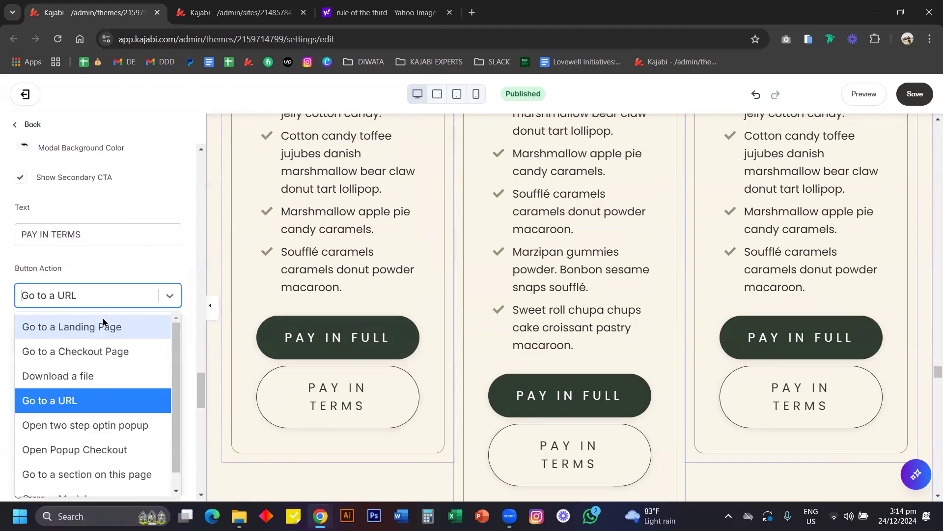
left_click(106, 358)
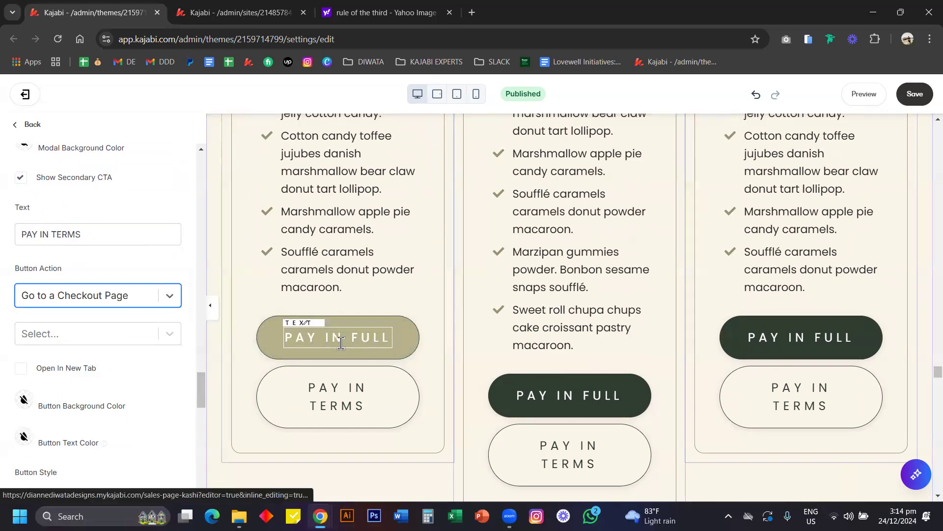
Look over the call-to-action section and the three testimonial blocks below the pricing cards
scroll(479, 344, "down", 5)
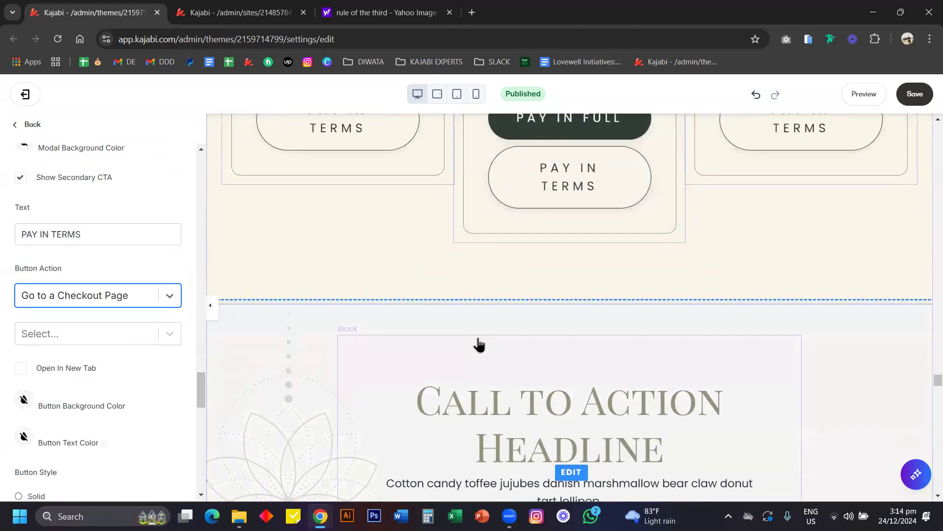
scroll(479, 344, "down", 12)
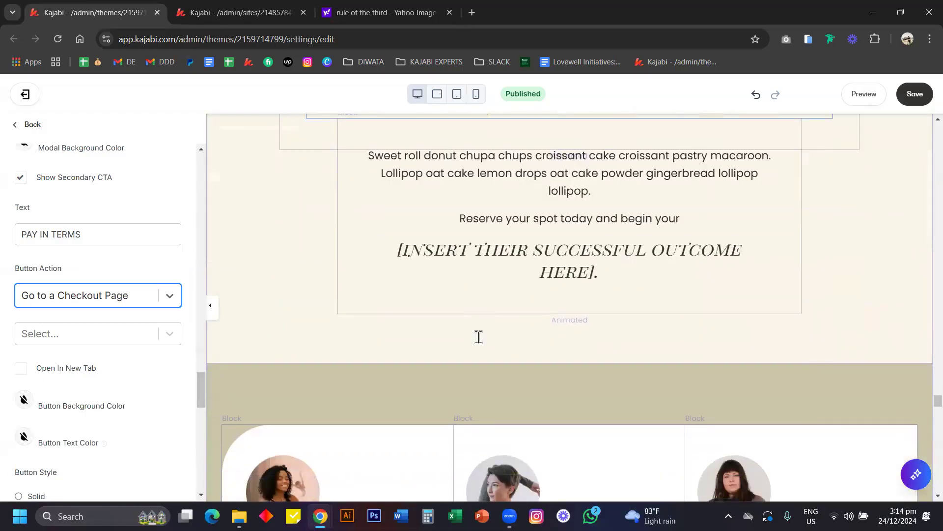
scroll(478, 337, "down", 3)
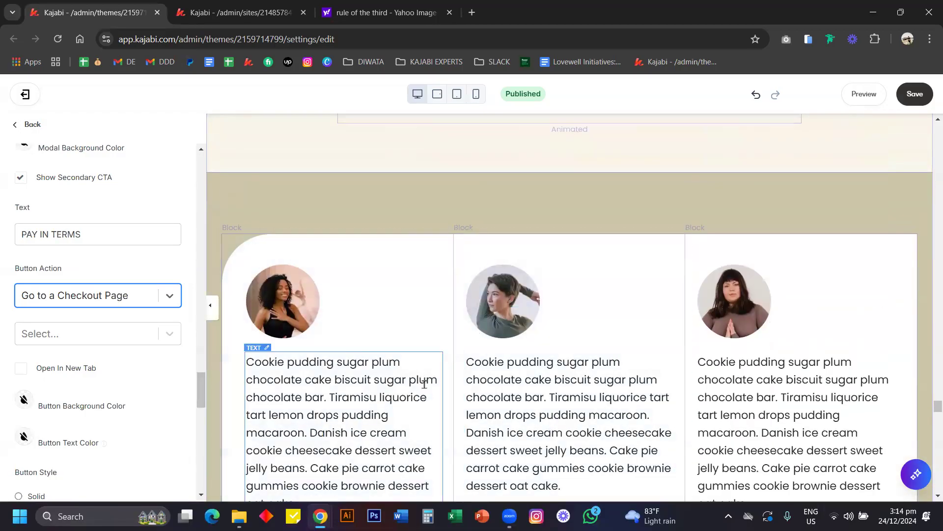
scroll(424, 384, "down", 2)
scroll(425, 386, "up", 5)
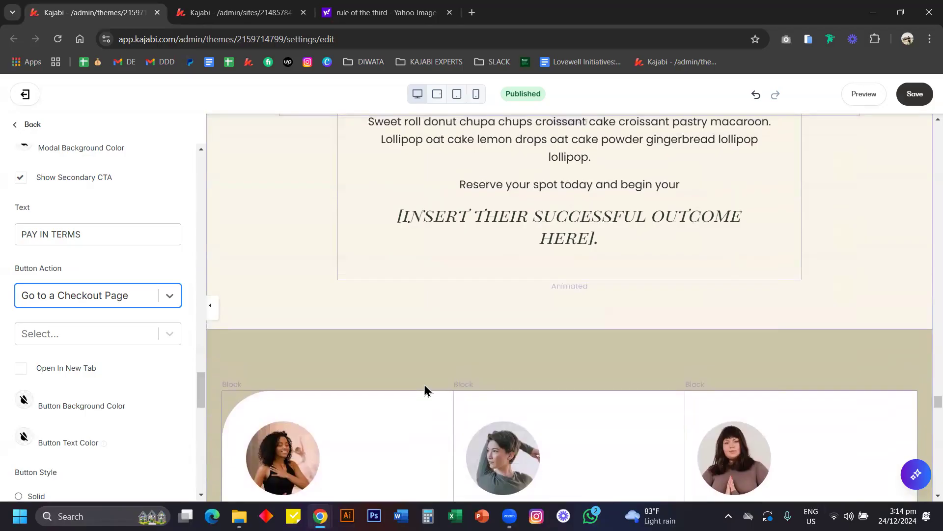
Turn off edit mode in the Testimonial Slider section so its slides display as a carousel
scroll(425, 388, "up", 10)
scroll(424, 385, "down", 5)
scroll(425, 383, "up", 10)
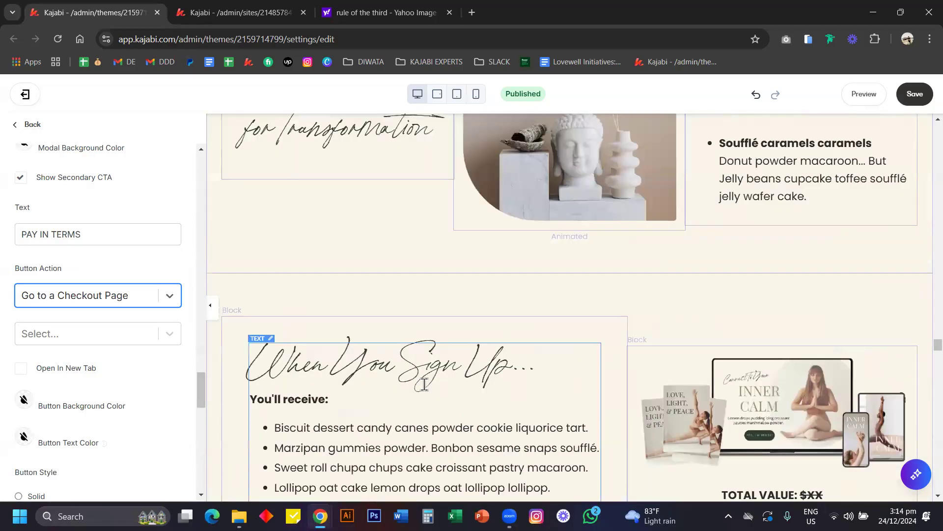
scroll(326, 312, "up", 3)
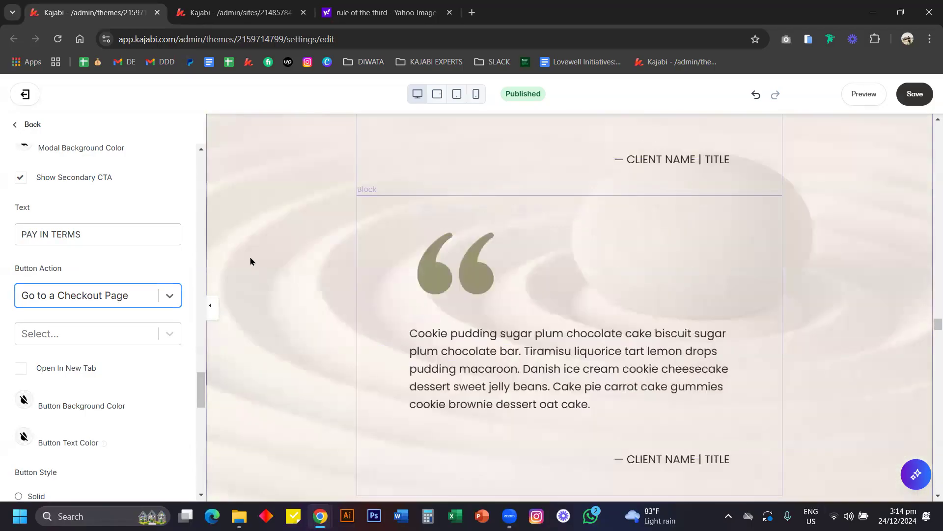
left_click(251, 261)
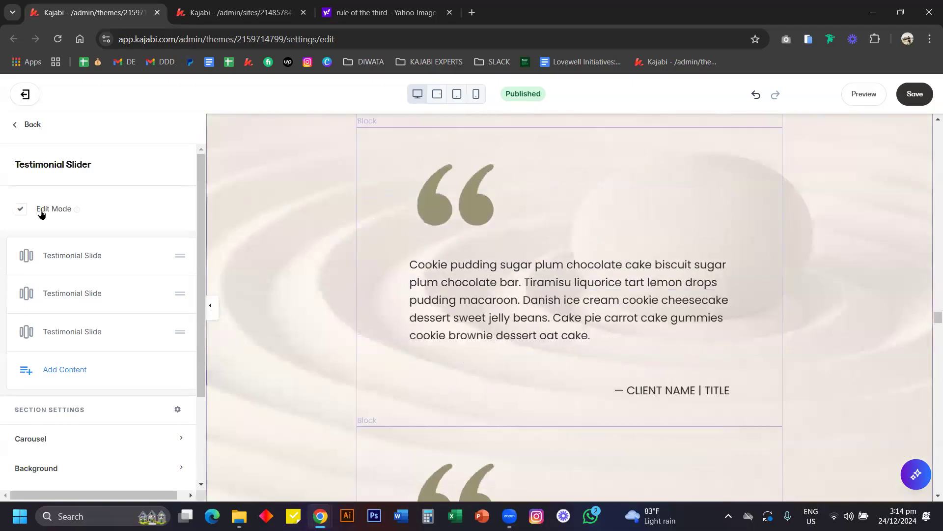
scroll(304, 208, "down", 10)
scroll(296, 254, "up", 5)
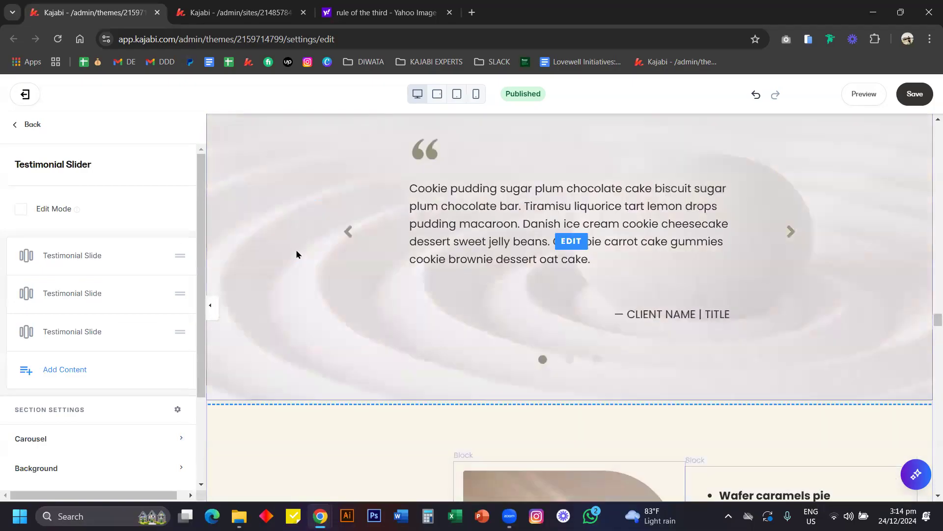
Duplicate the Testimonial Slider section from the page's section list
left_click(27, 124)
scroll(318, 219, "down", 20)
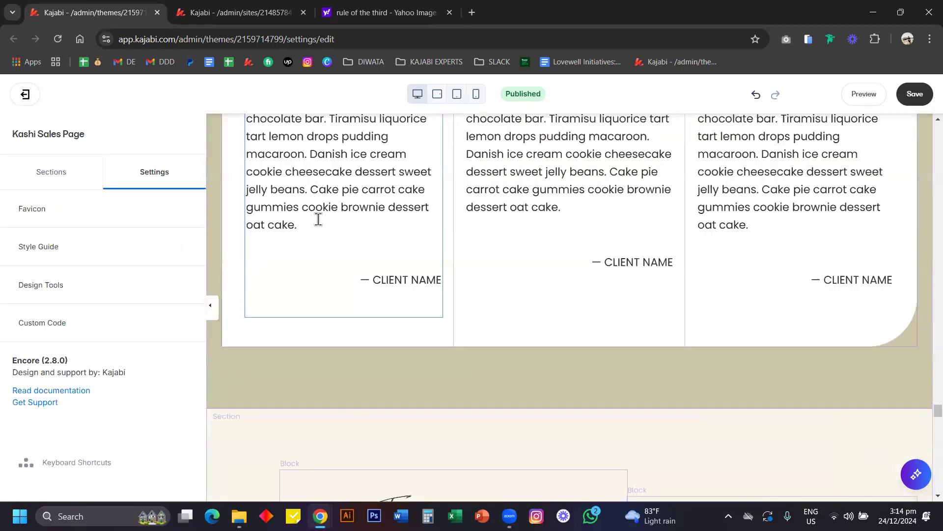
scroll(488, 337, "up", 4)
scroll(318, 256, "up", 10)
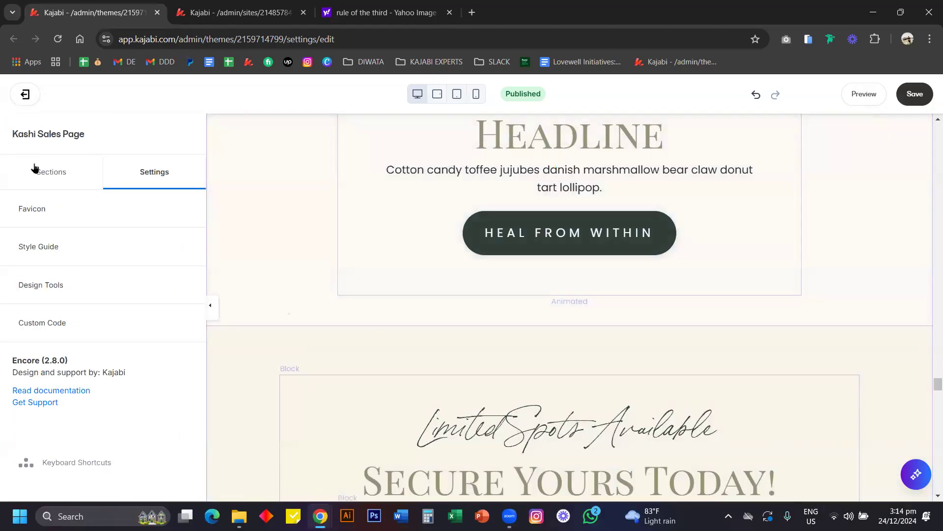
left_click(45, 172)
scroll(104, 302, "down", 7)
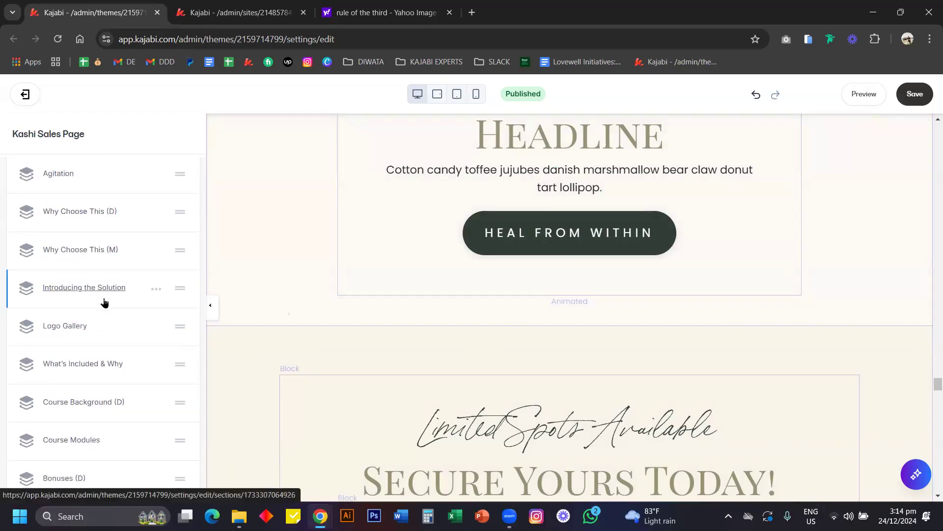
scroll(105, 302, "down", 2)
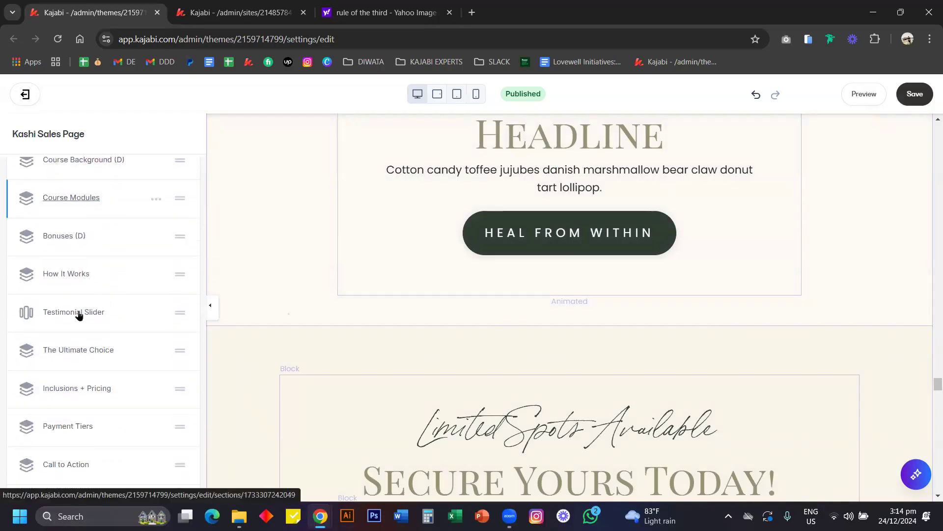
left_click(157, 314)
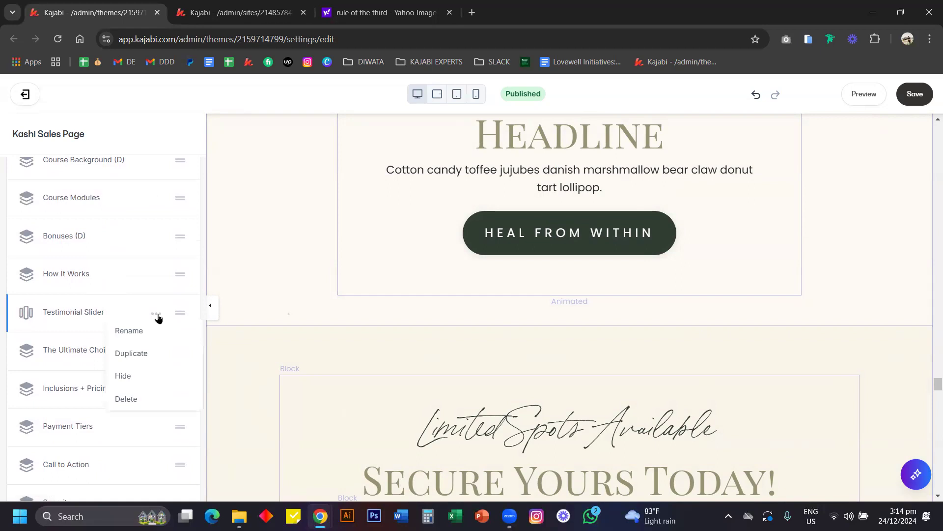
left_click(149, 353)
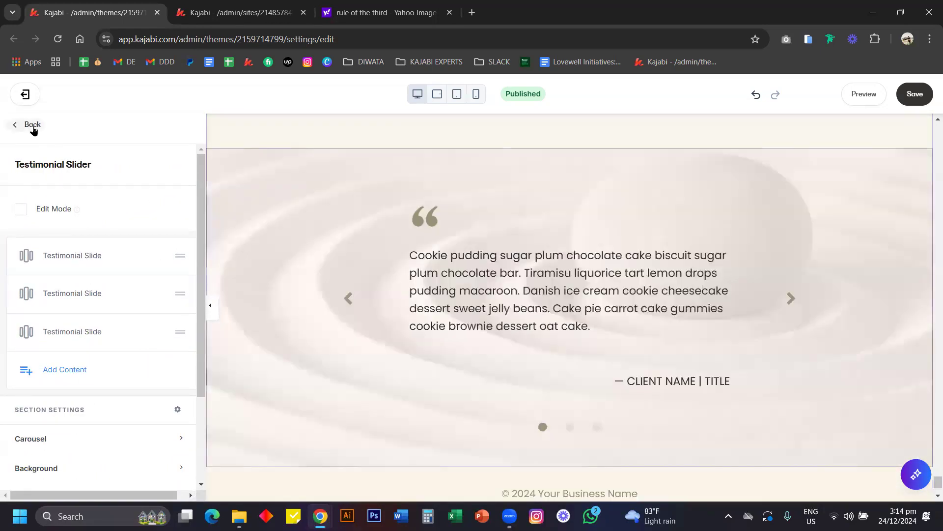
Move the duplicated Testimonial Slider directly below the Testimonials section and hide the original Testimonials section
left_click(33, 126)
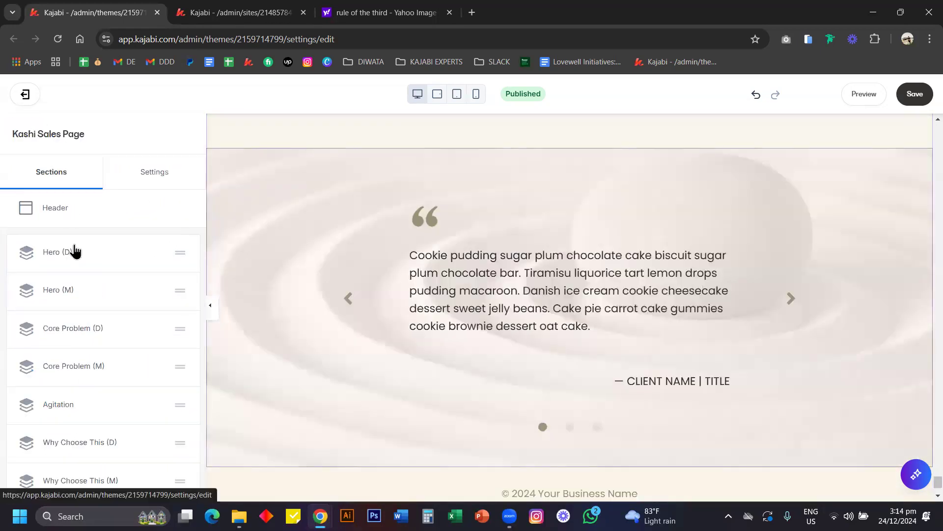
scroll(79, 295, "down", 10)
scroll(82, 312, "down", 5)
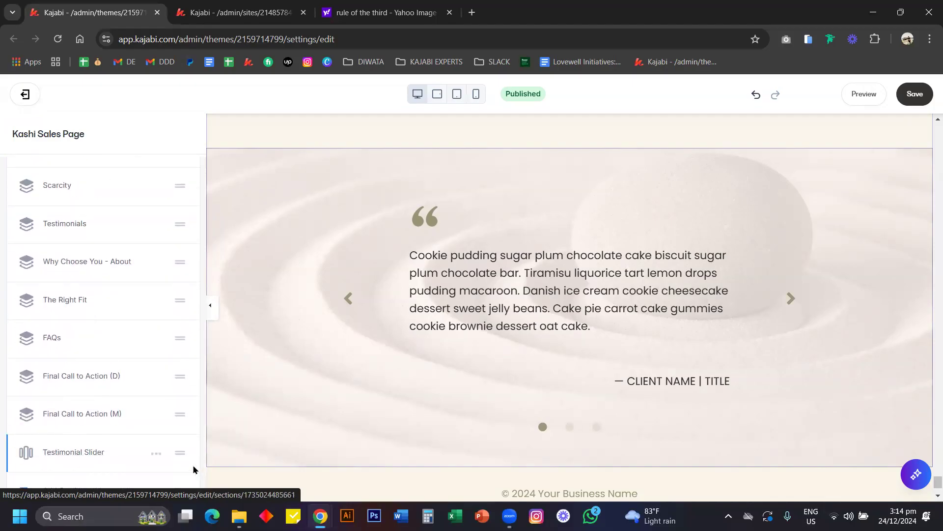
left_click_drag(179, 432, 160, 261)
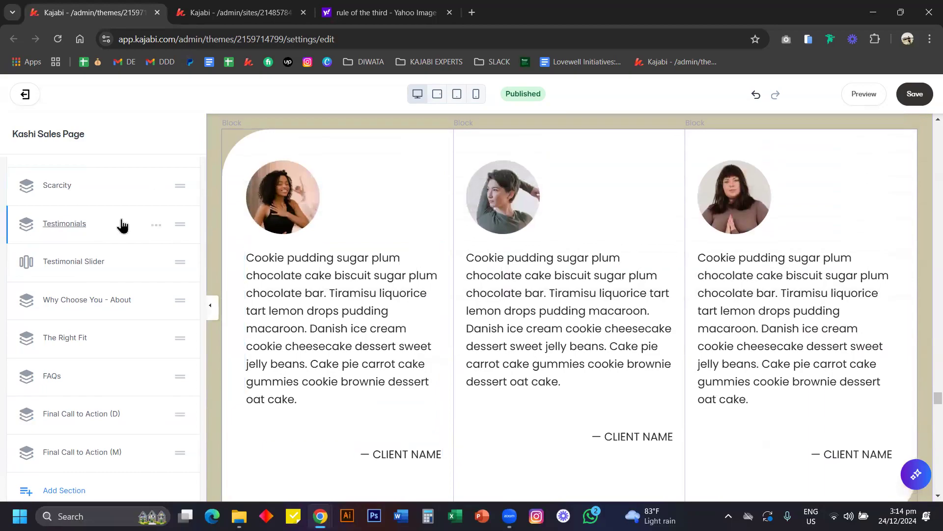
left_click(156, 226)
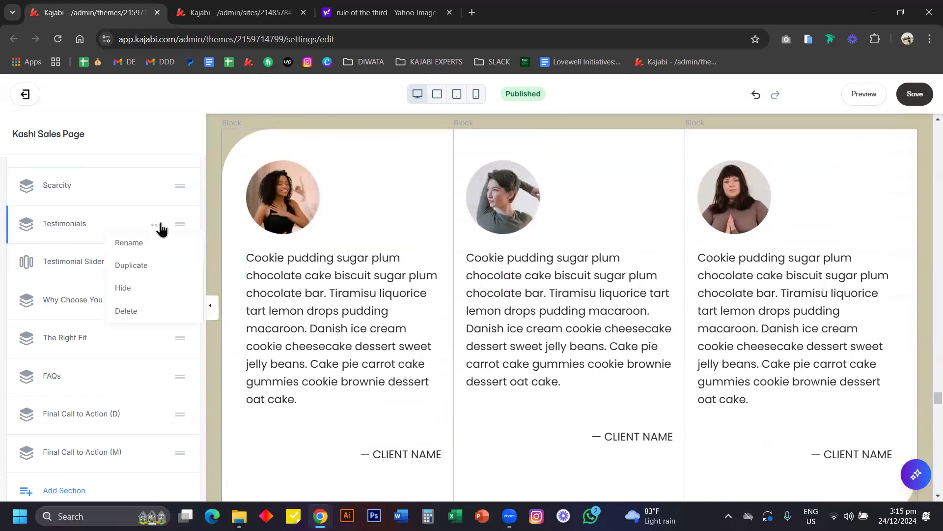
left_click(153, 290)
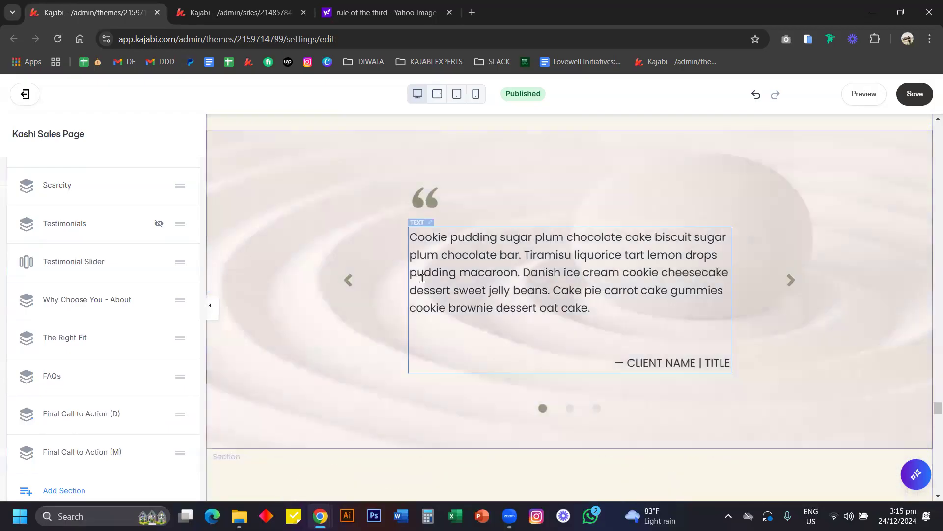
Turn on edit mode for the duplicated Testimonial Slider and review its stacked slides
left_click(267, 236)
left_click(55, 215)
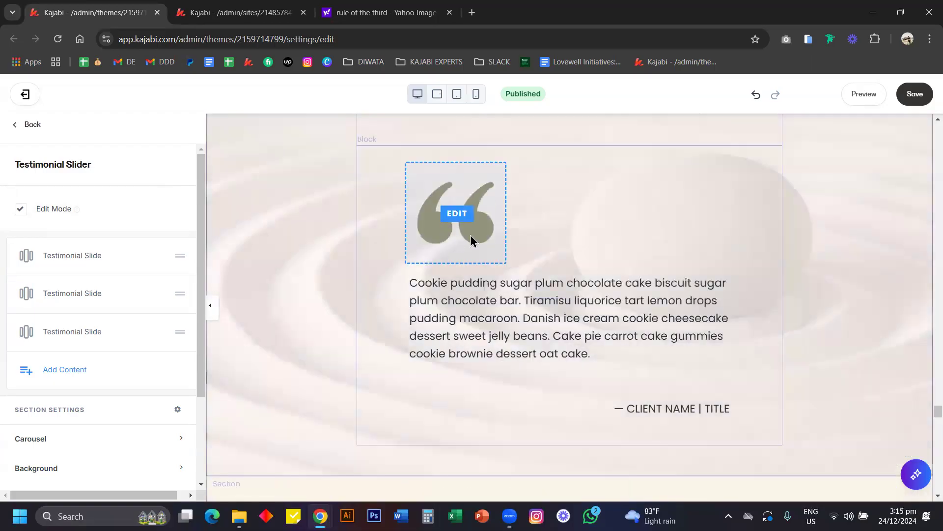
scroll(471, 235, "up", 3)
scroll(365, 216, "down", 3)
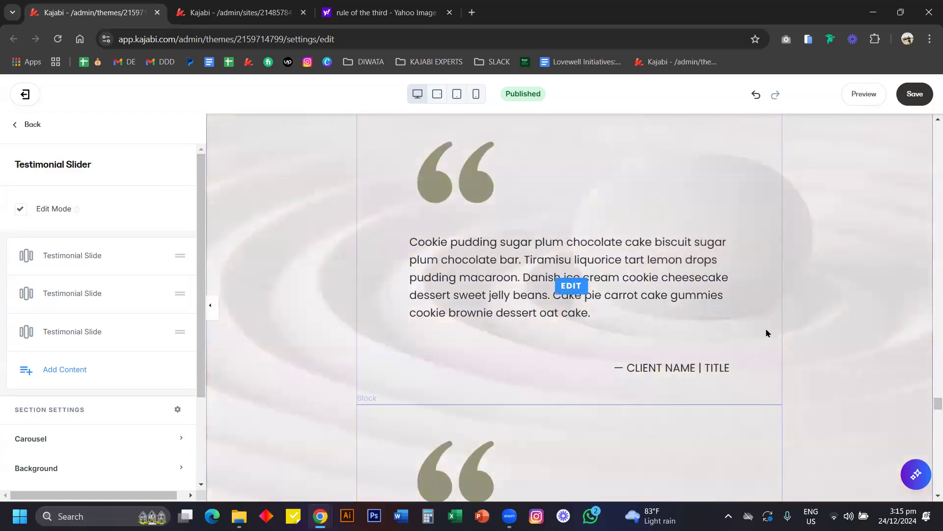
Open the settings of the rounded portrait image in the Kashi-Ka about section
scroll(462, 235, "down", 3)
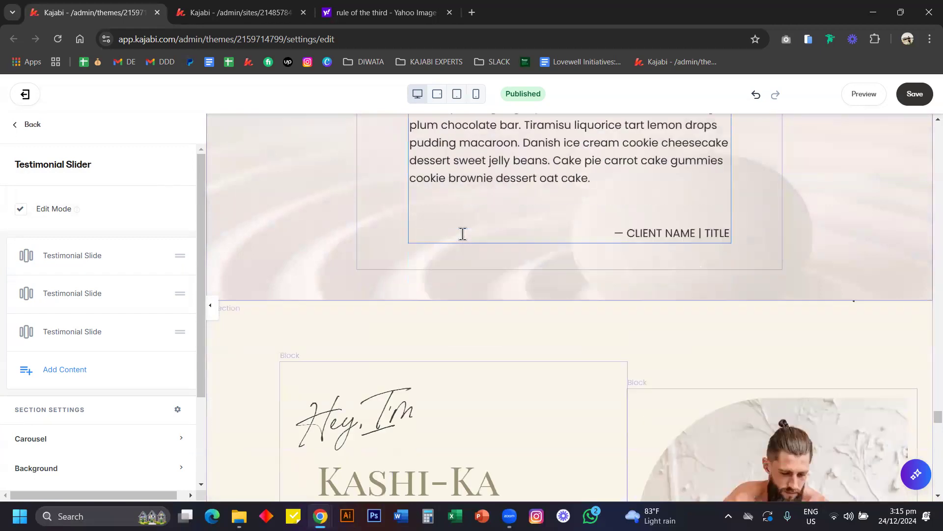
scroll(462, 235, "down", 10)
scroll(462, 235, "up", 7)
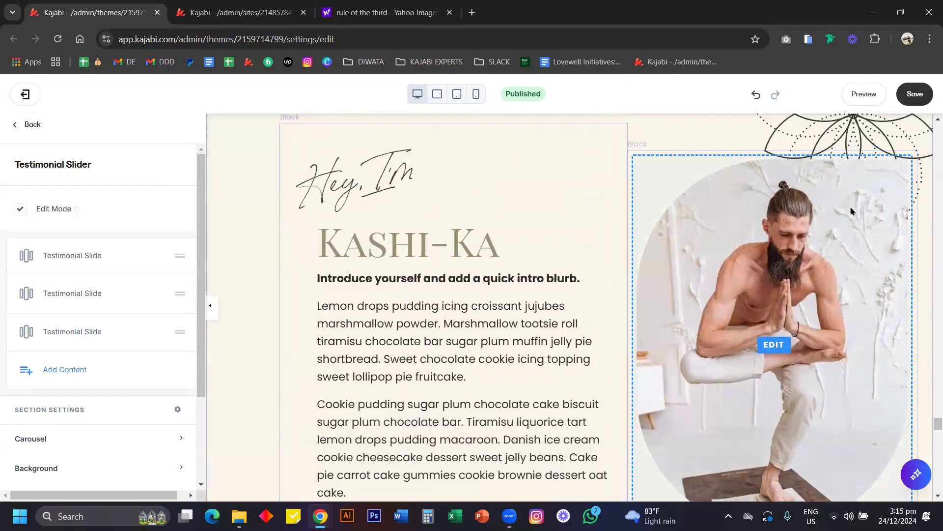
left_click(716, 264)
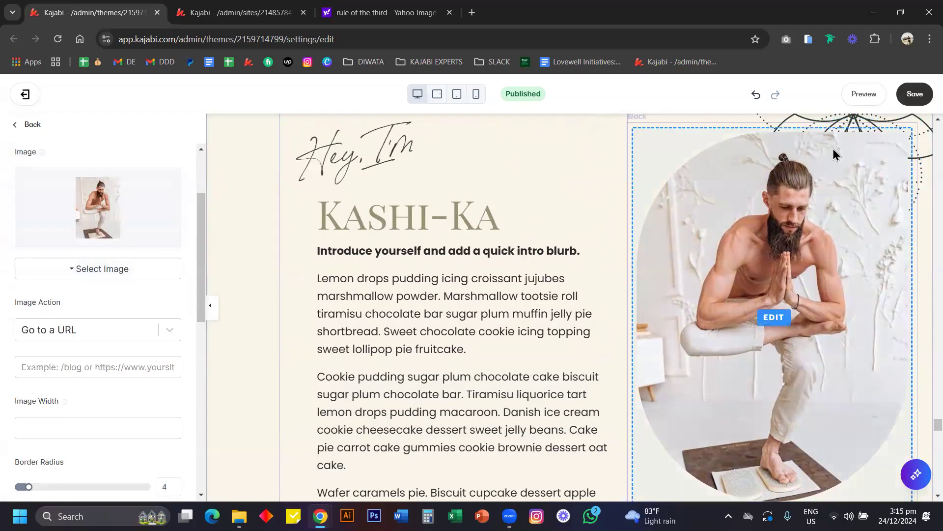
Enlarge the custom CSS code field and locate the border-radius rule under the About Image Section comment
left_click(31, 126)
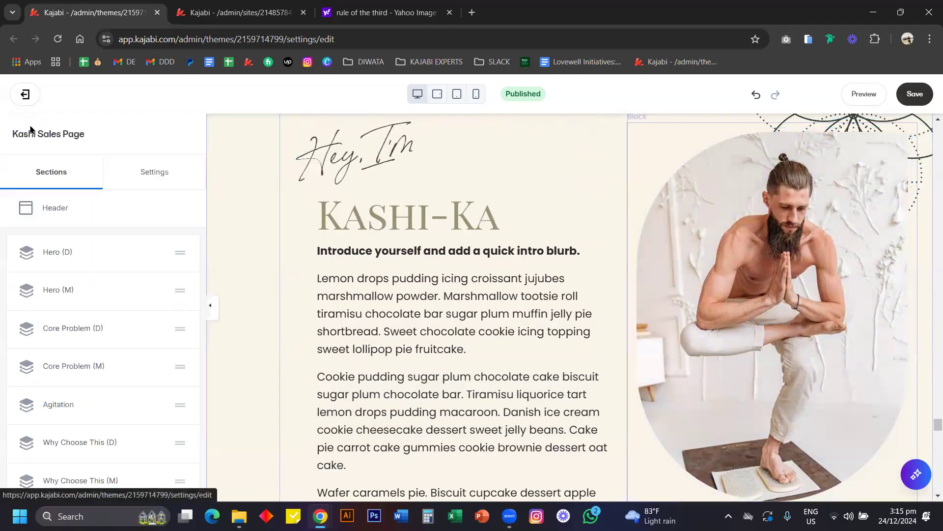
left_click(152, 172)
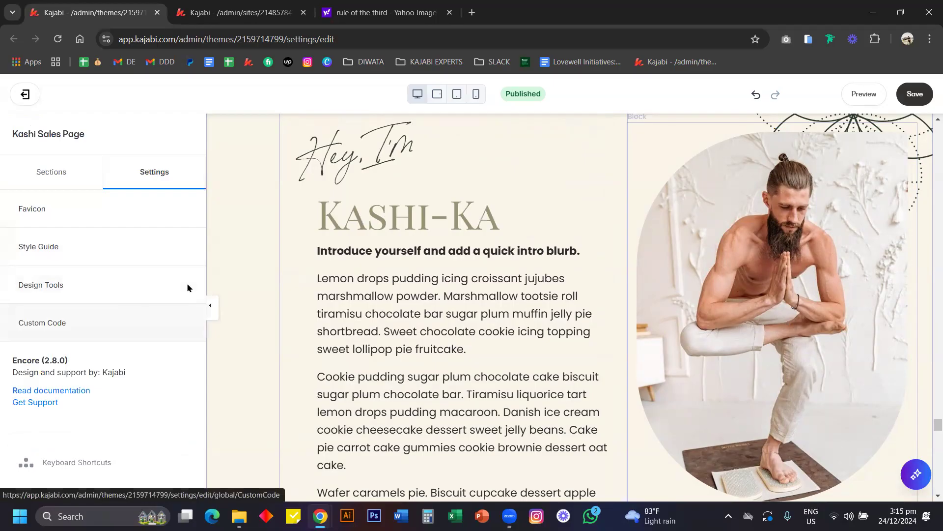
left_click(189, 306)
left_click_drag(188, 300, 177, 428)
scroll(172, 423, "down", 10)
scroll(110, 347, "down", 15)
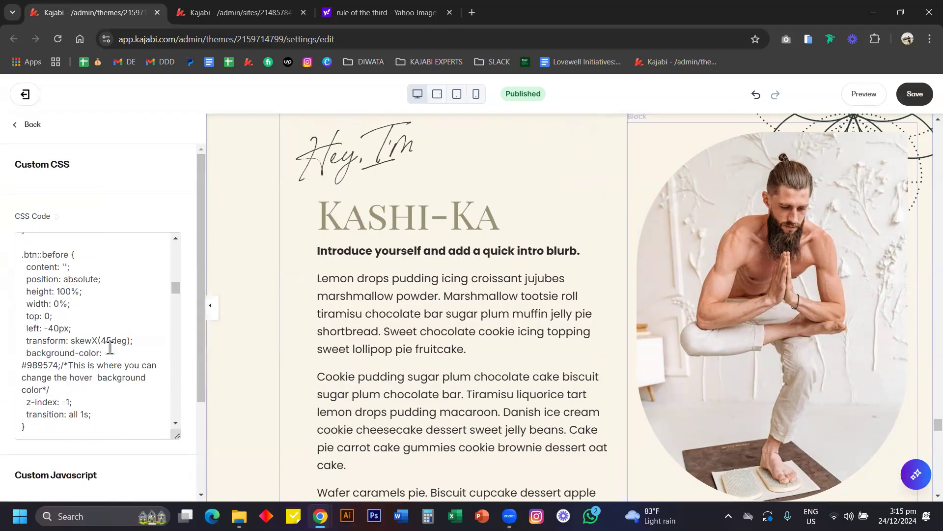
scroll(110, 348, "down", 15)
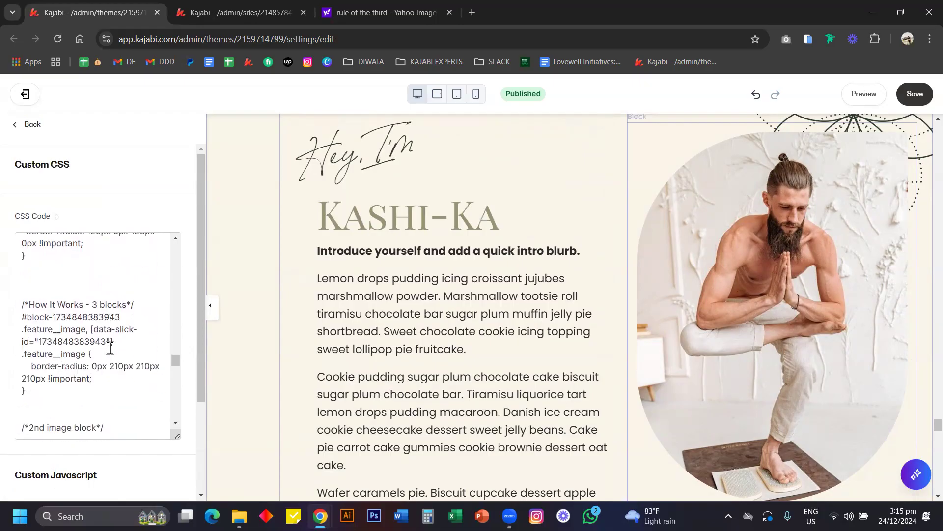
scroll(110, 348, "down", 15)
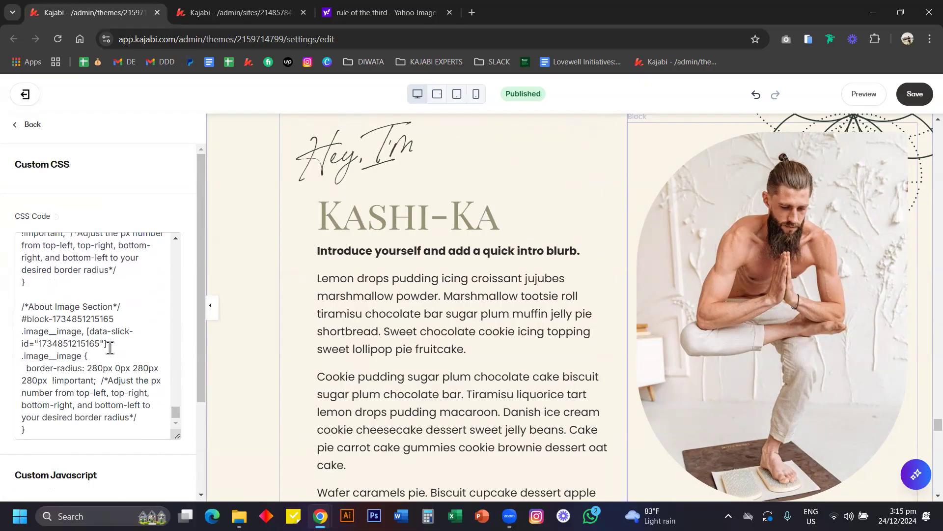
scroll(101, 376, "down", 2)
scroll(95, 374, "up", 2)
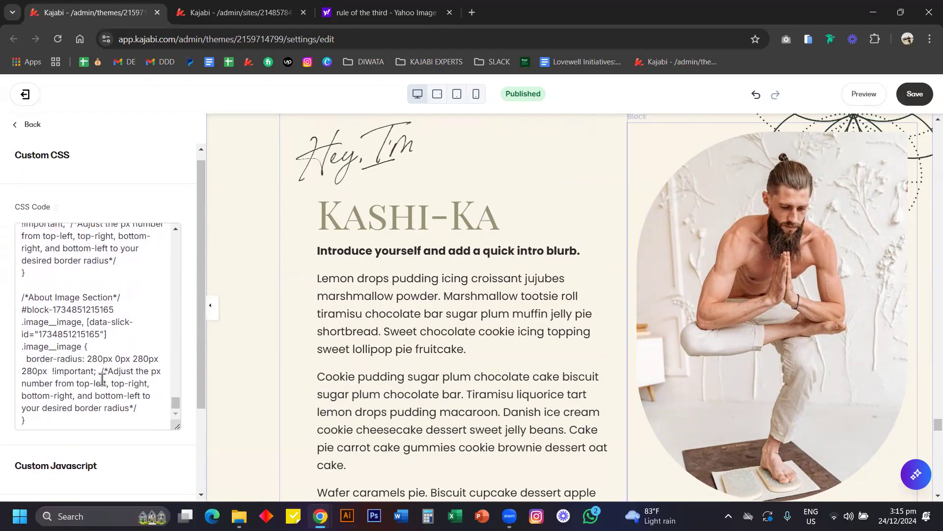
Open the FAQs section's settings, further down the page past the This Is Exactly What You Need section
scroll(381, 307, "down", 12)
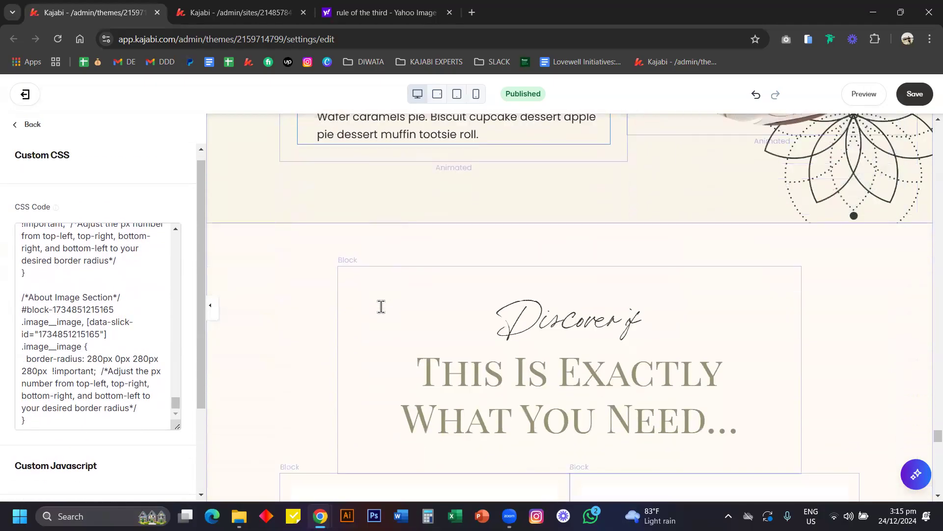
scroll(382, 306, "down", 15)
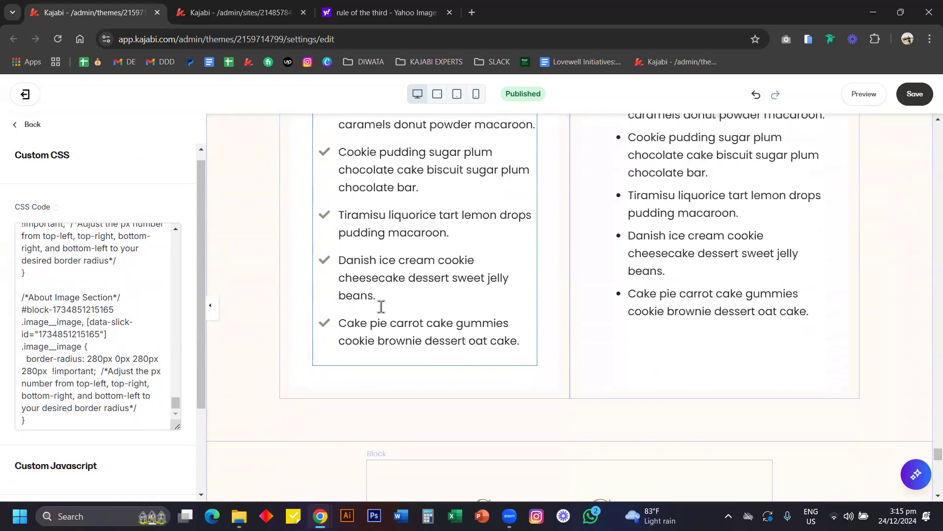
scroll(382, 312, "down", 3)
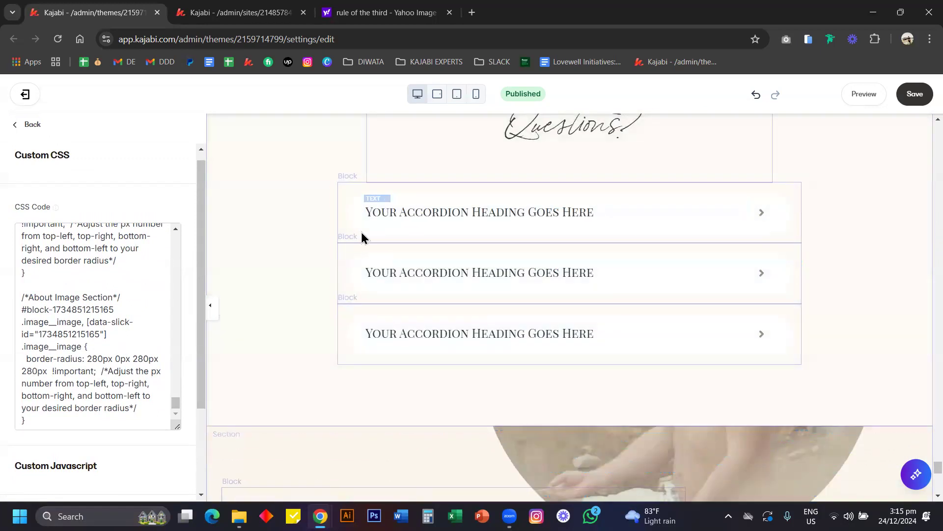
left_click(295, 241)
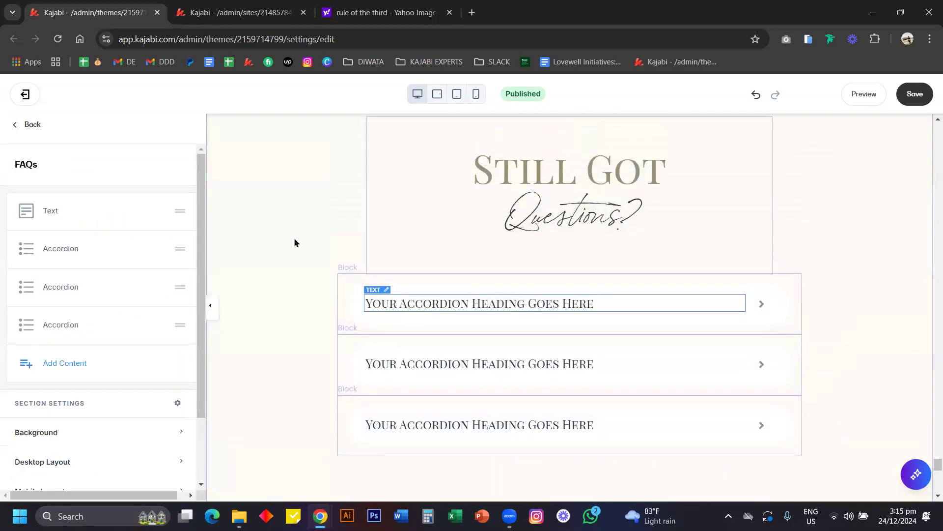
scroll(295, 243, "down", 2)
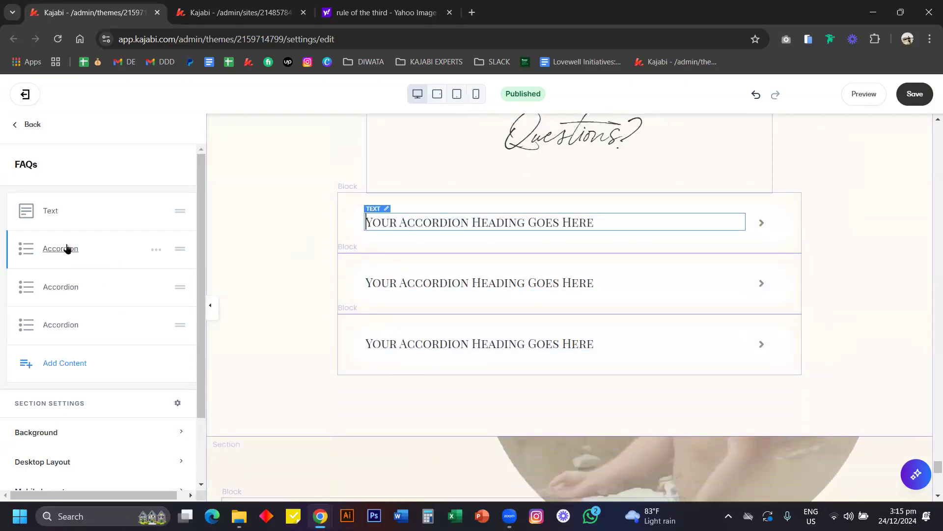
Set the first FAQ accordion's block background colour to the gold palette swatch, RGB 210, 180, 80
left_click(386, 221)
scroll(74, 333, "down", 5)
scroll(74, 334, "down", 2)
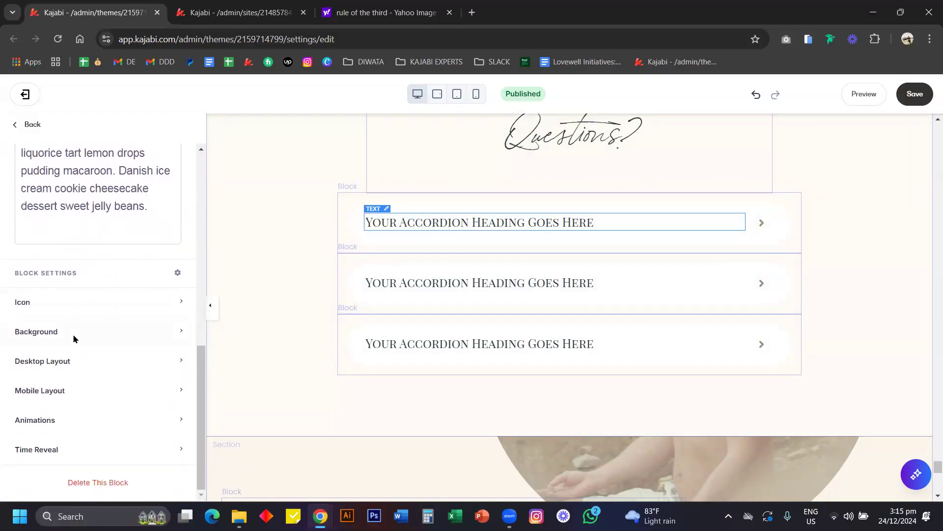
left_click(37, 332)
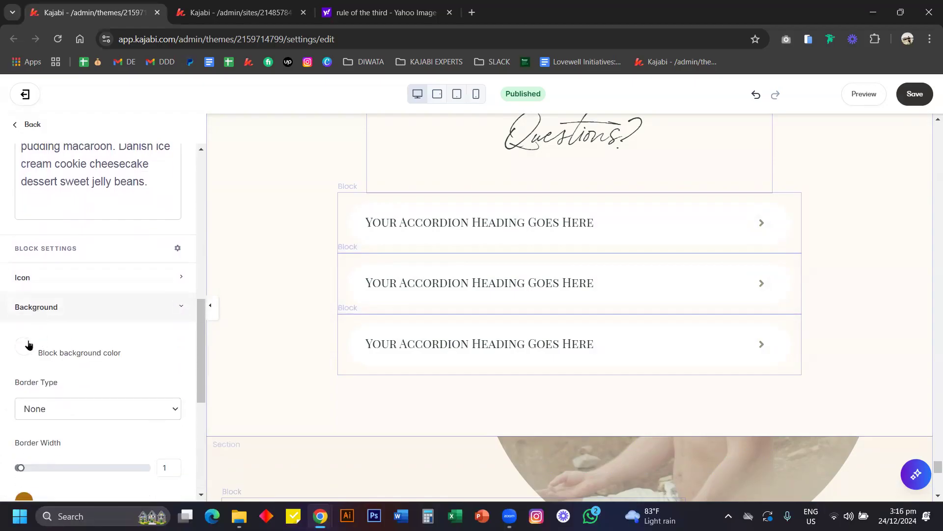
left_click(24, 346)
left_click(122, 306)
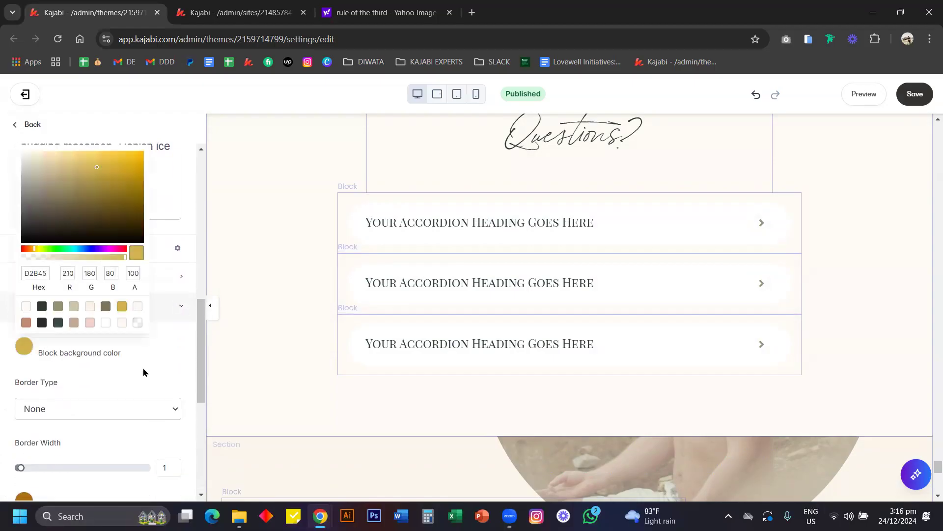
left_click(143, 372)
scroll(143, 371, "down", 2)
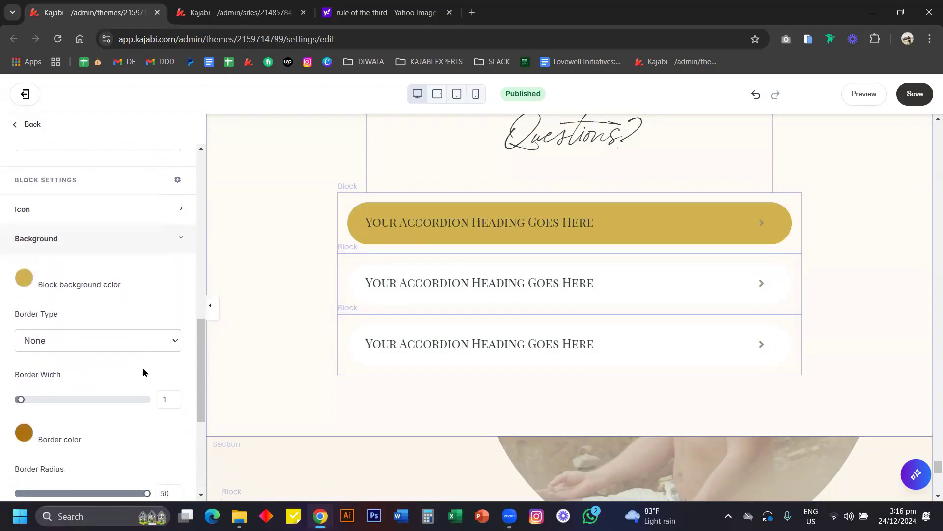
Give the first FAQ accordion a solid border with a width of 4
left_click(76, 340)
left_click(62, 375)
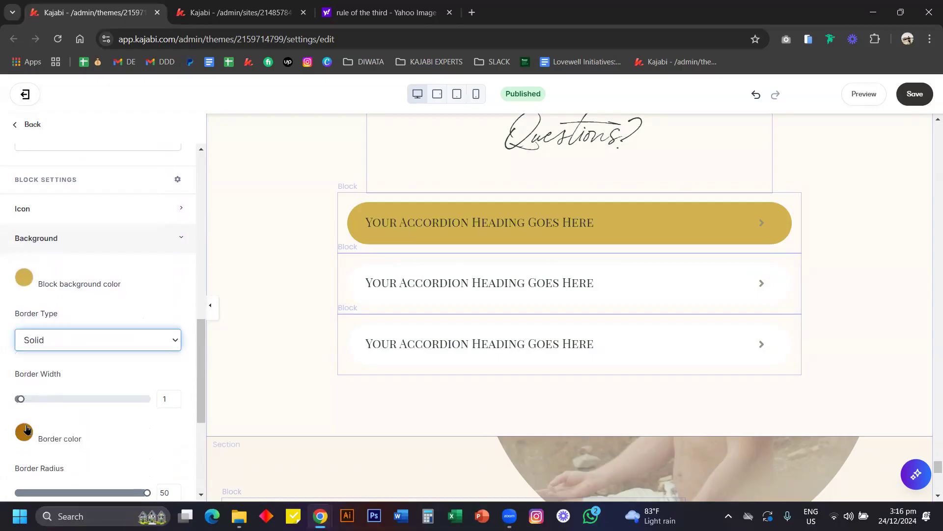
left_click(175, 399)
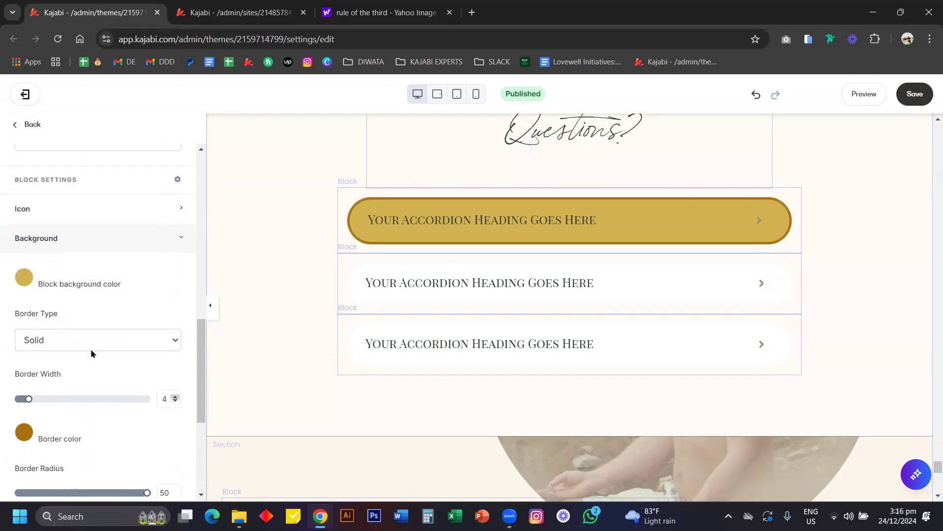
Delete the two unstyled accordions in the FAQs section and duplicate the remaining gold one
left_click(255, 310)
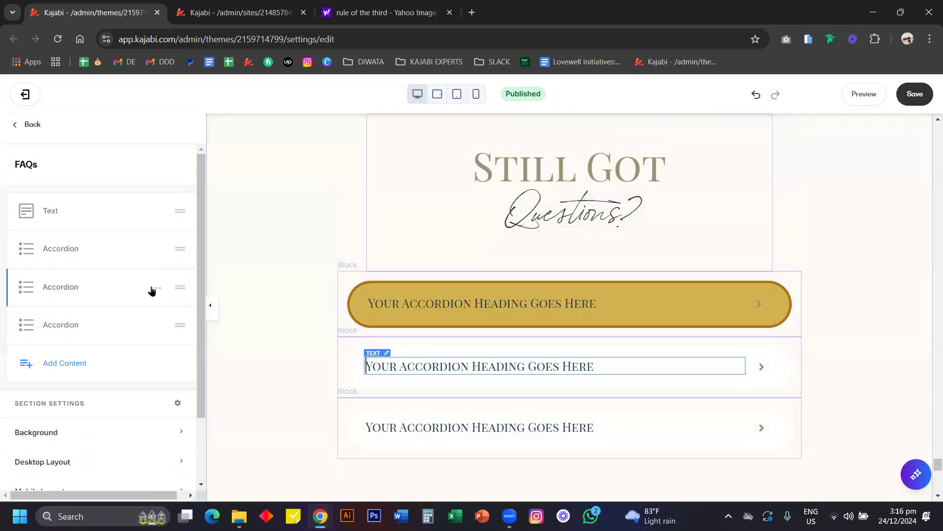
left_click(155, 289)
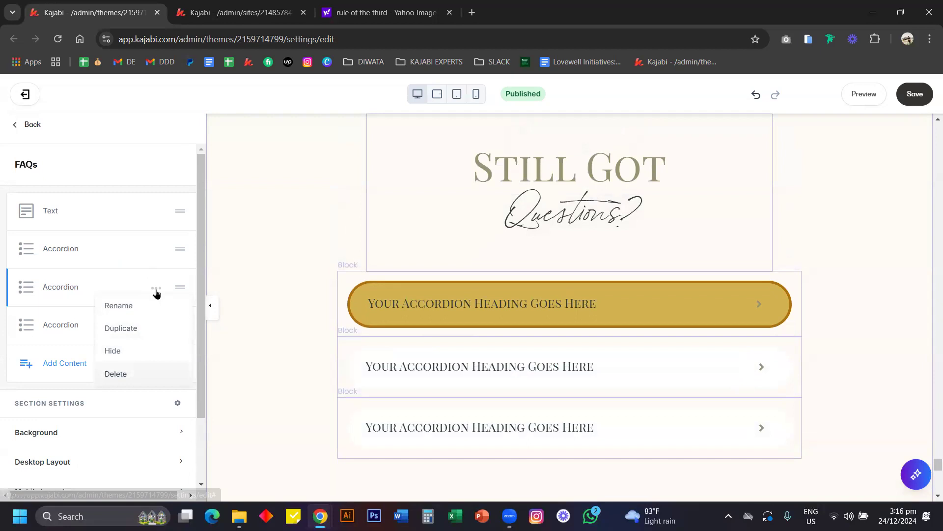
left_click(150, 376)
left_click(156, 289)
left_click(138, 373)
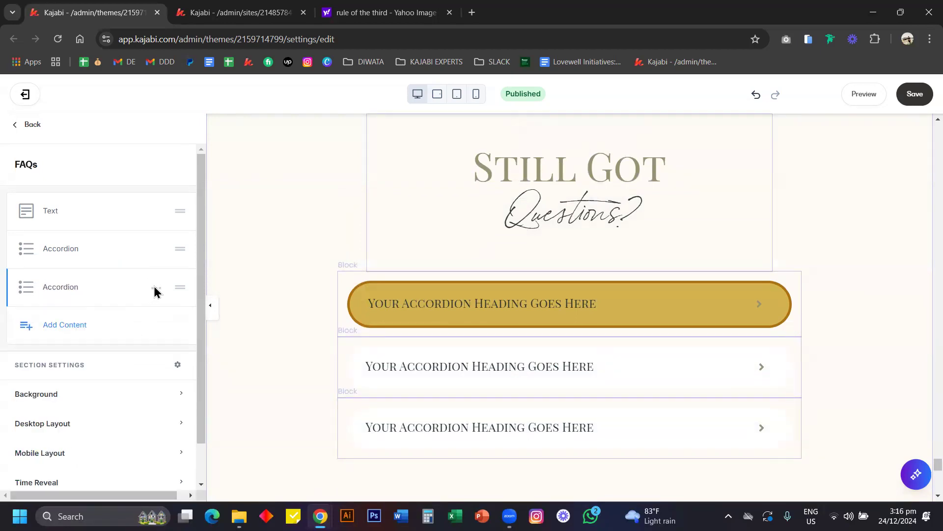
left_click(155, 289)
left_click(139, 374)
left_click(156, 249)
left_click(128, 290)
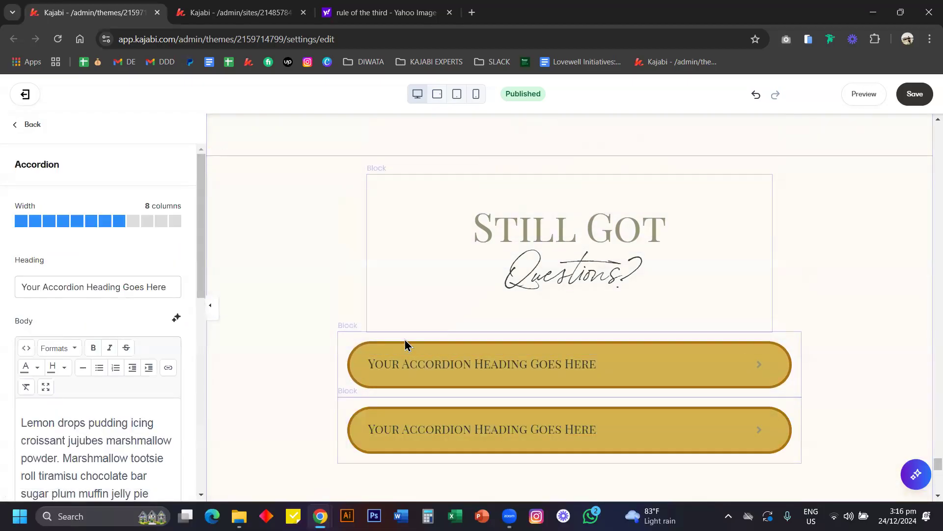
Open the background settings of the Final Call to Action (D) section below the FAQs
scroll(325, 355, "down", 8)
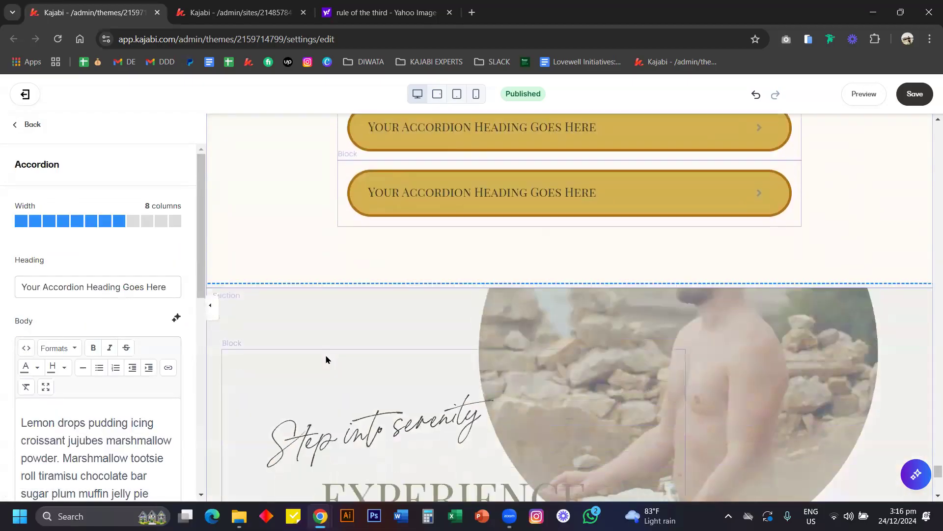
scroll(326, 354, "down", 2)
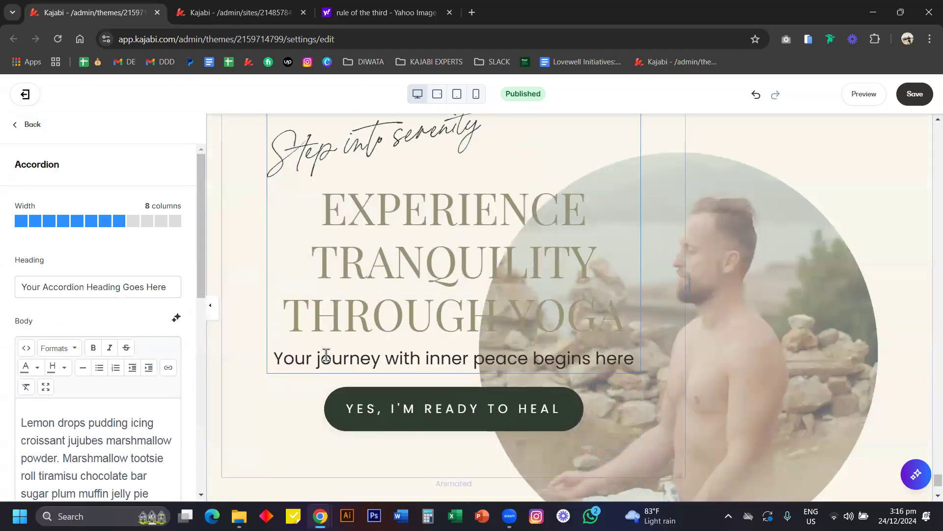
scroll(706, 298, "up", 2)
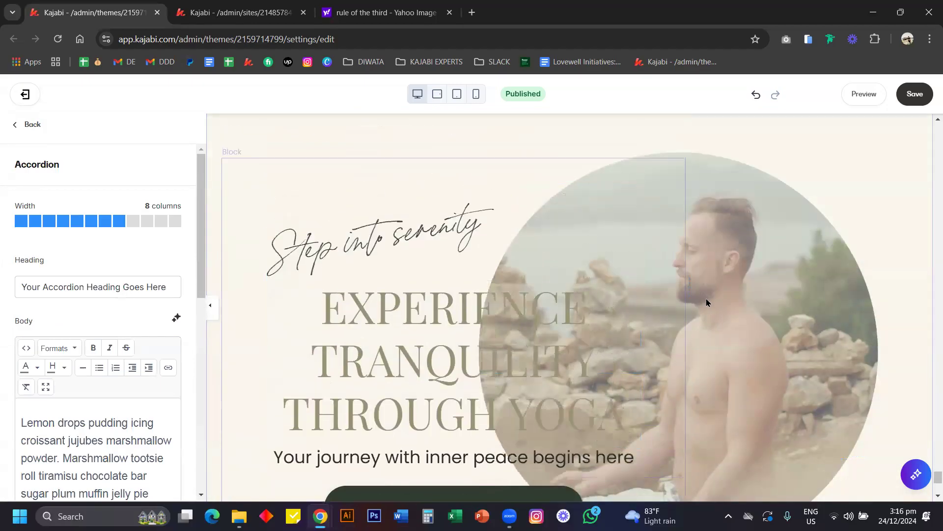
left_click(755, 276)
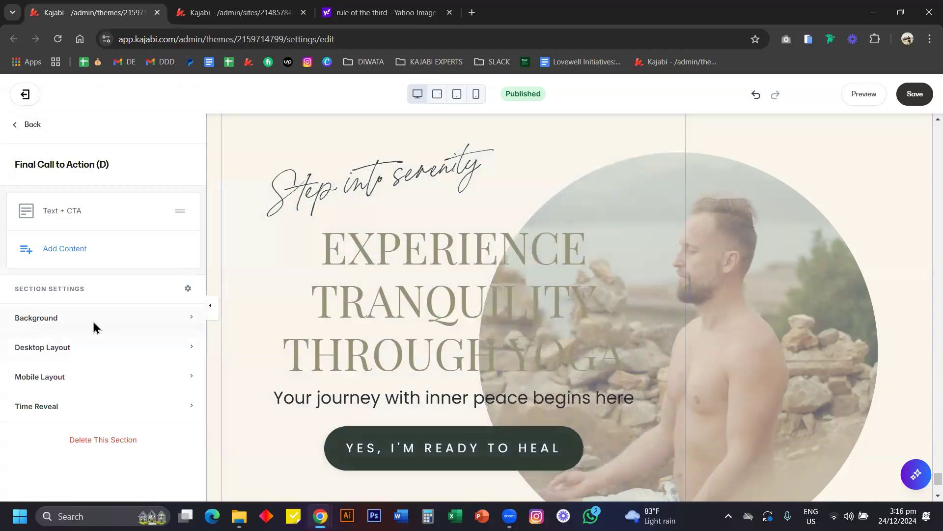
left_click(95, 321)
scroll(94, 328, "down", 5)
scroll(95, 328, "down", 3)
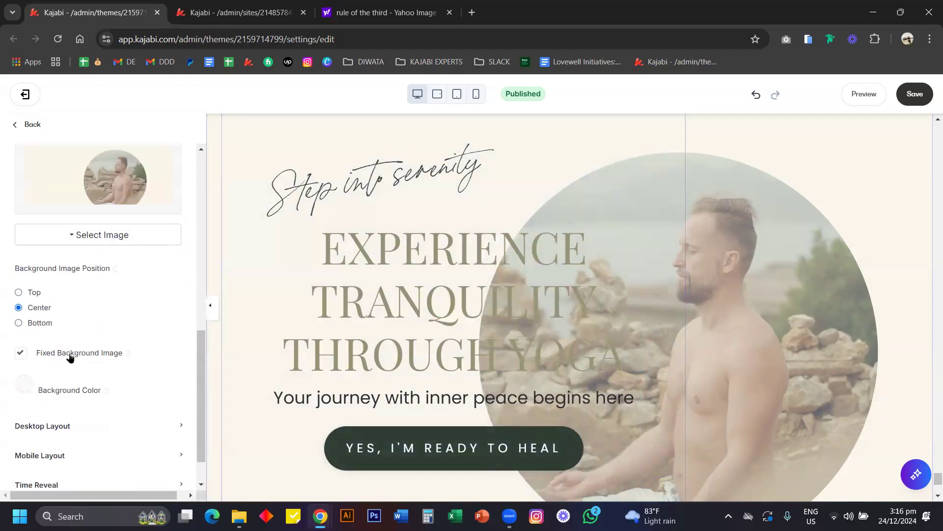
Turn off the fixed background image for the Final Call to Action (D) section, check how it scrolls, and turn it back on
left_click(46, 361)
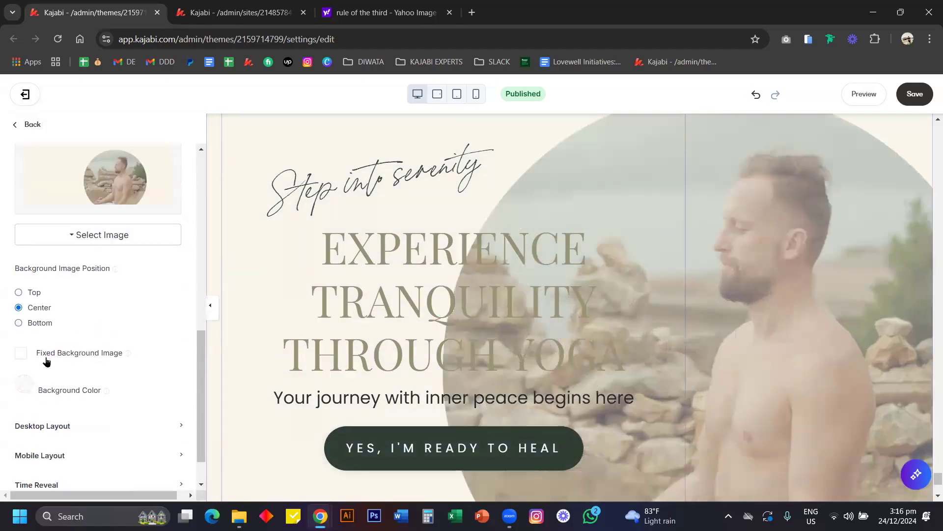
scroll(472, 284, "down", 4)
scroll(472, 284, "up", 5)
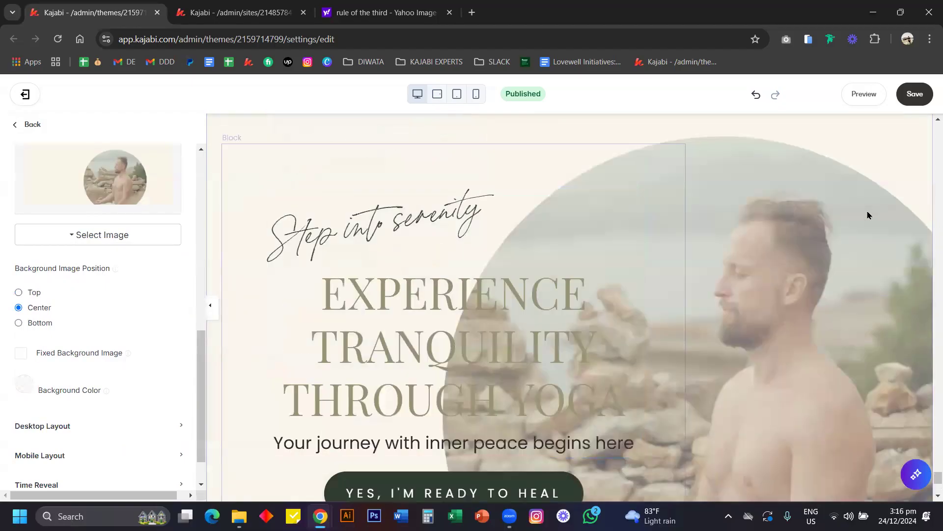
scroll(167, 151, "up", 1)
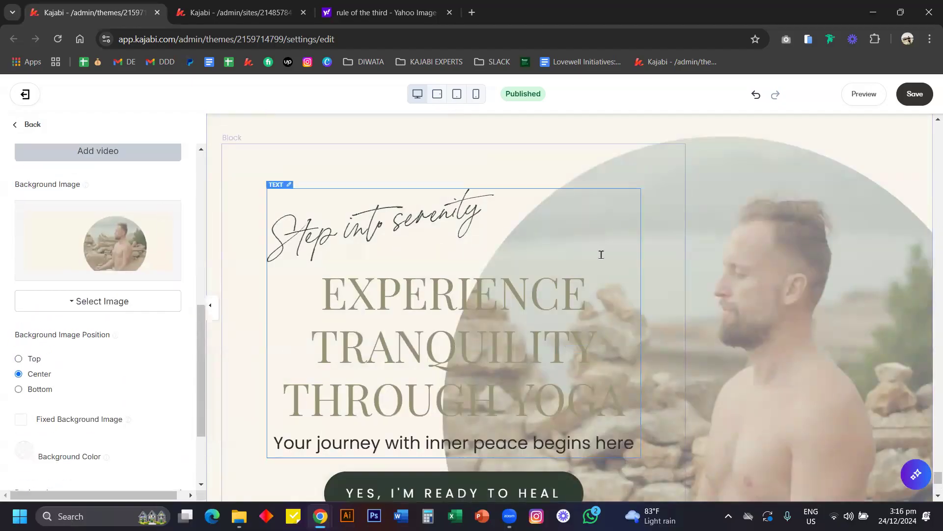
scroll(600, 253, "down", 2)
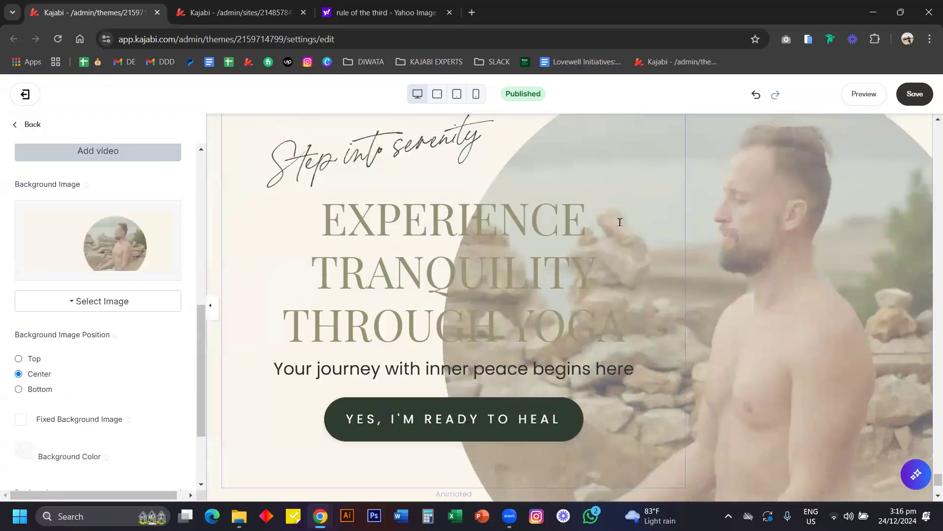
left_click(54, 424)
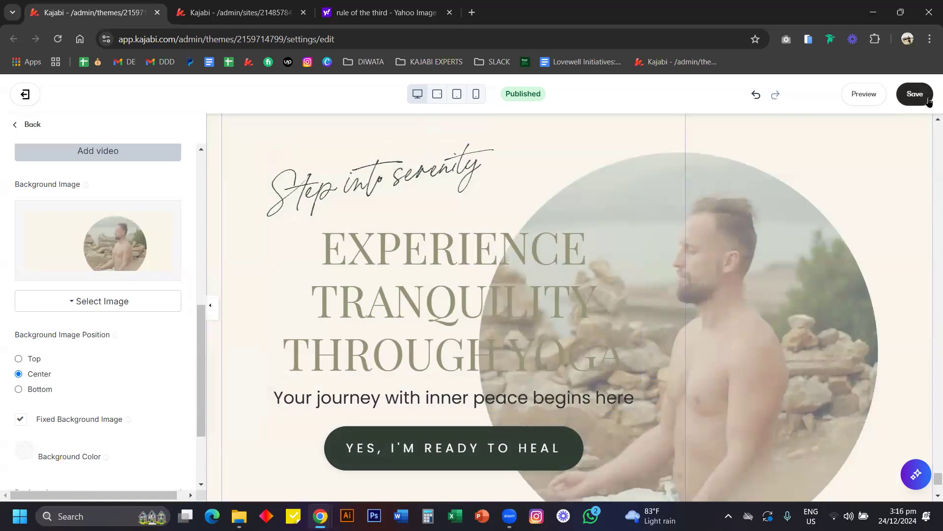
Return to the page's section list and view the page in the mobile preview from its top
scroll(676, 269, "up", 5)
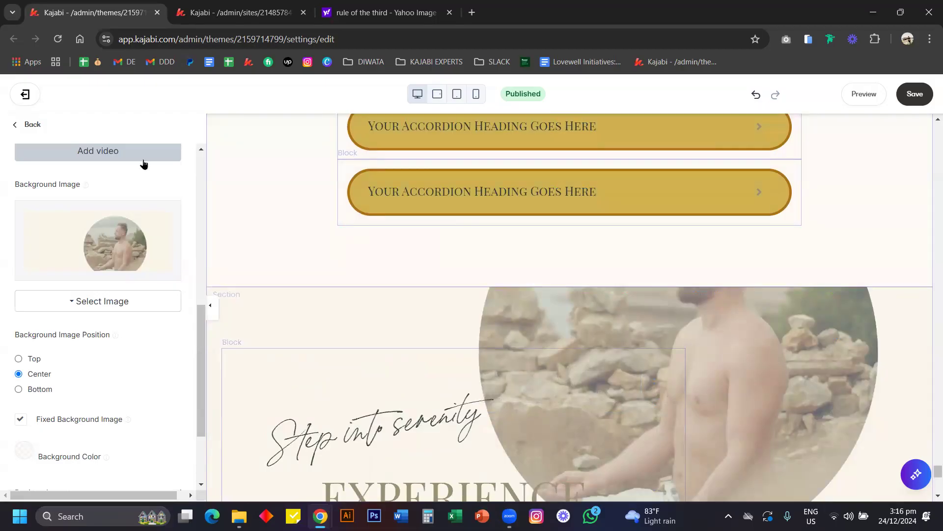
left_click(33, 125)
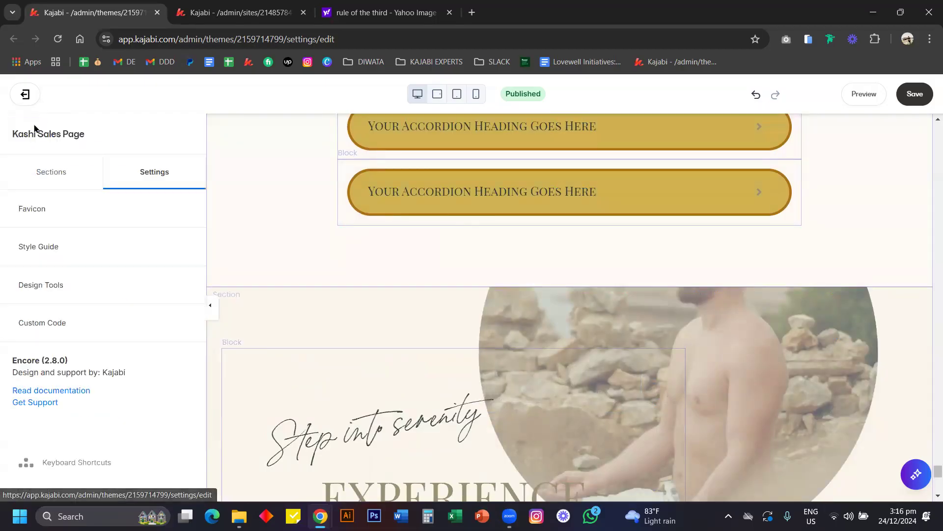
left_click(46, 169)
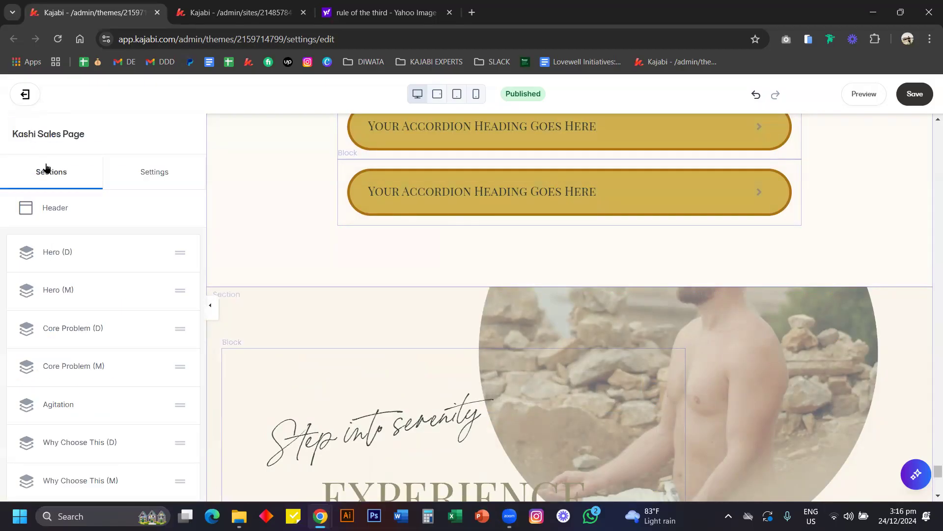
left_click(476, 95)
scroll(541, 240, "down", 5)
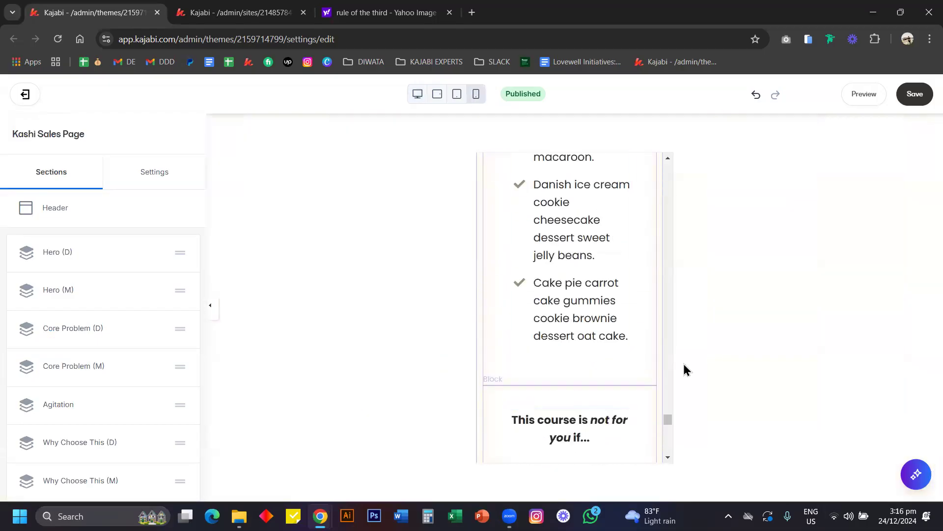
left_click_drag(673, 418, 679, 154)
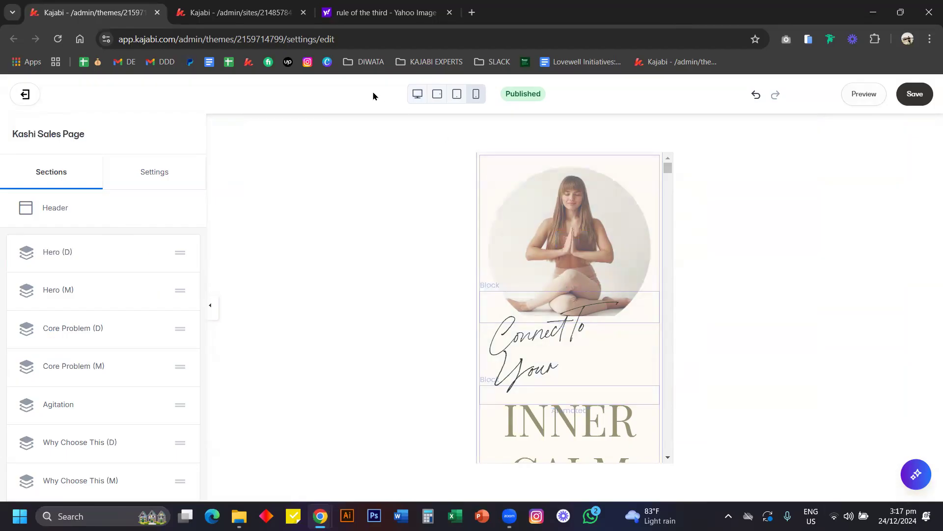
Unhide the Hero (D) section in its mobile layout settings and examine how its heading, text and background display on mobile
left_click(58, 251)
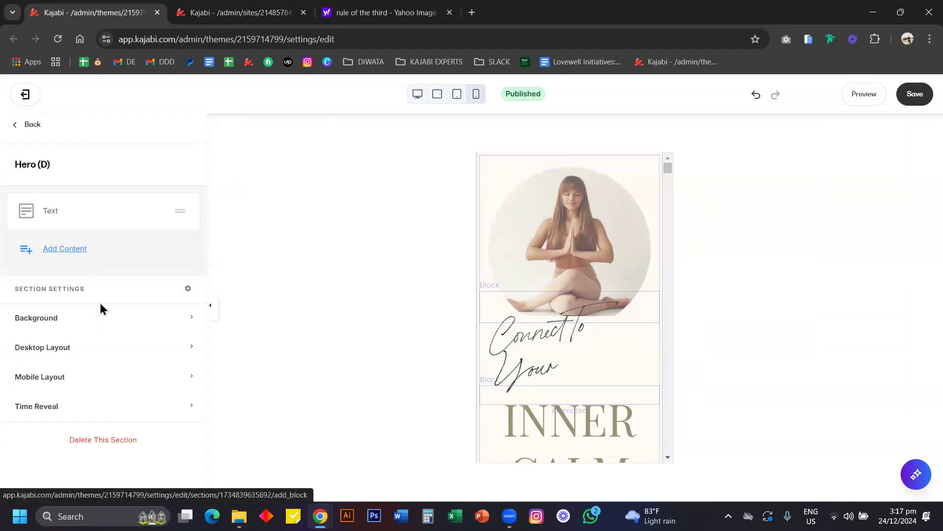
left_click(43, 318)
scroll(76, 338, "down", 10)
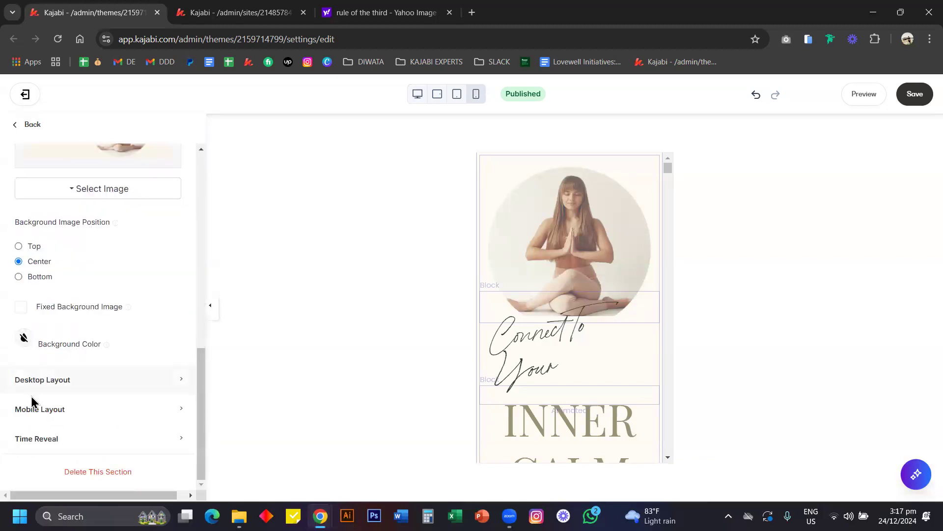
left_click(30, 407)
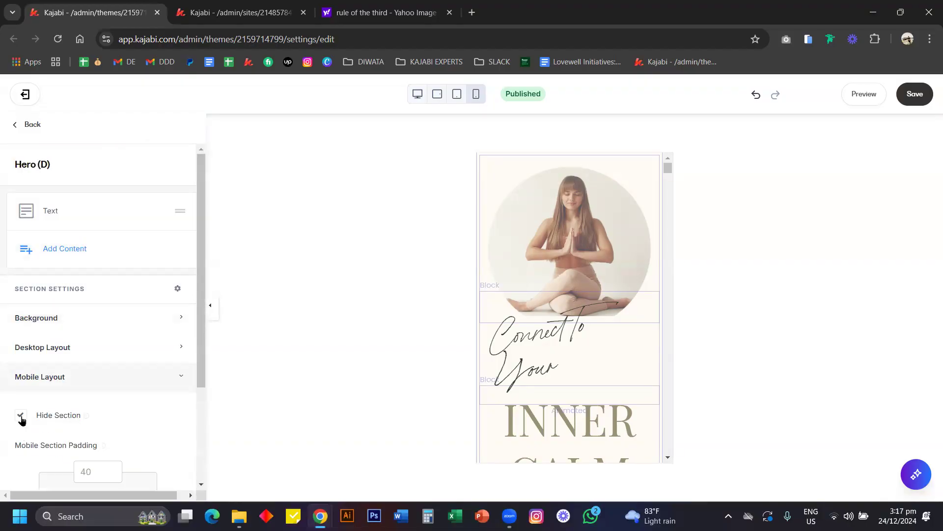
scroll(596, 325, "down", 6)
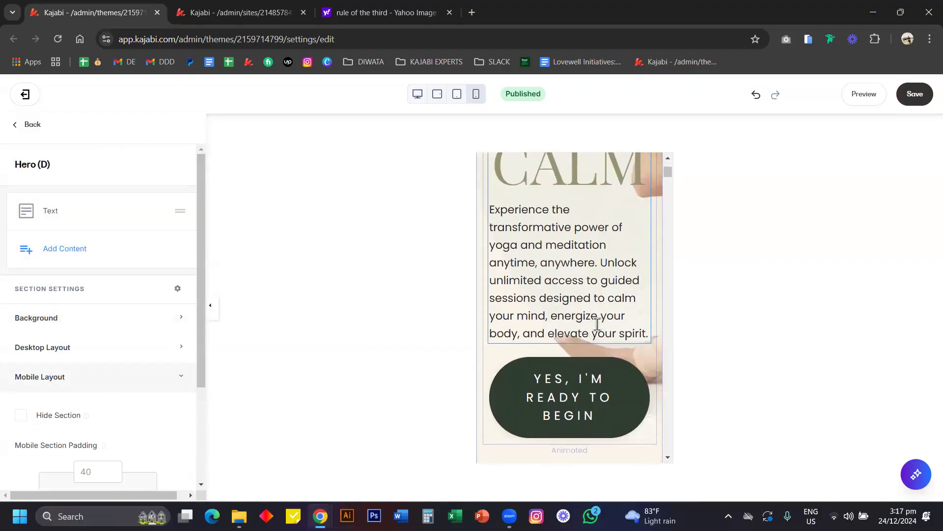
scroll(597, 325, "up", 2)
scroll(597, 324, "up", 3)
scroll(597, 325, "down", 2)
scroll(597, 324, "up", 3)
scroll(597, 325, "down", 2)
scroll(540, 320, "up", 1)
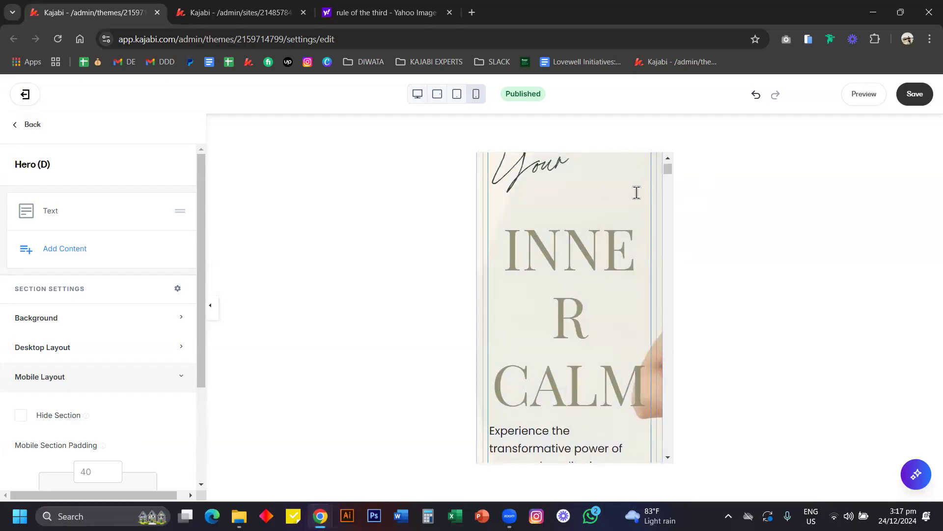
Return to the desktop preview and hide the Hero (D) section on mobile again
left_click(417, 94)
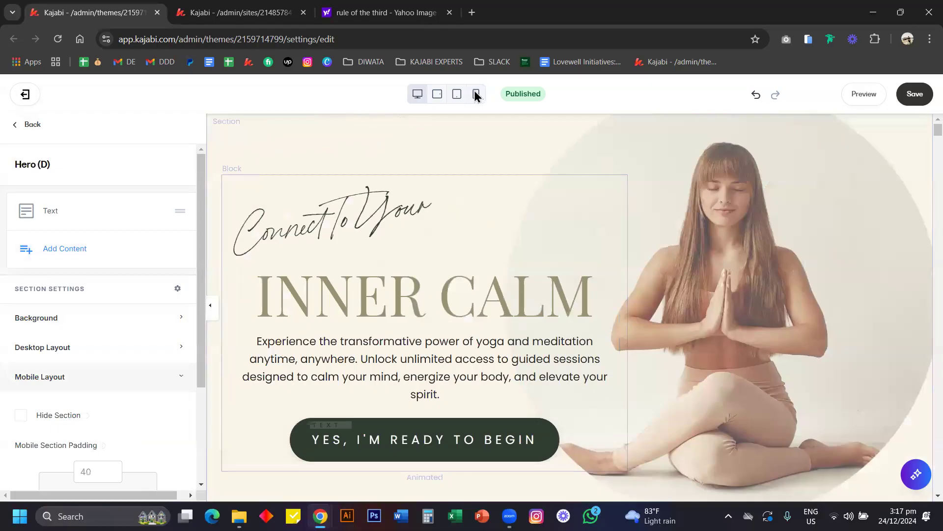
scroll(42, 417, "down", 3)
left_click(42, 284)
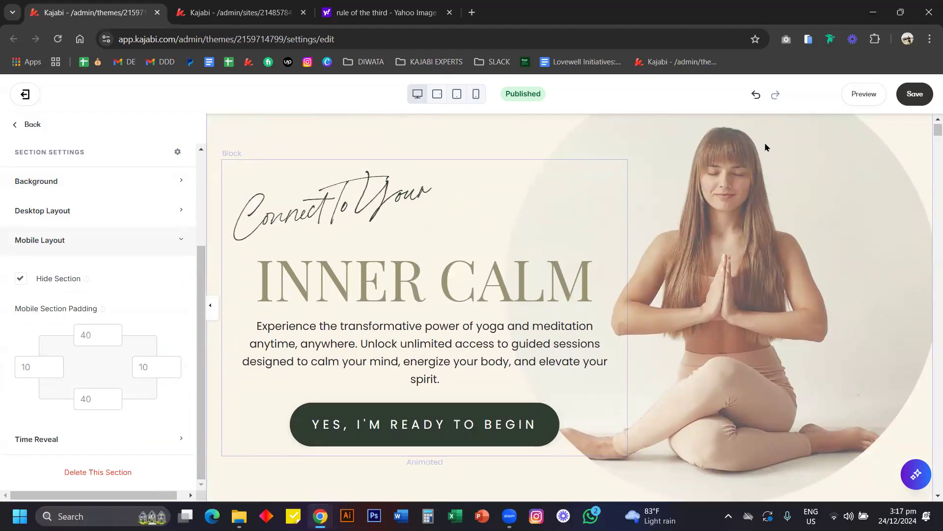
Switch to the mobile preview and open the Hero (M) section's settings by way of its image block
left_click(28, 126)
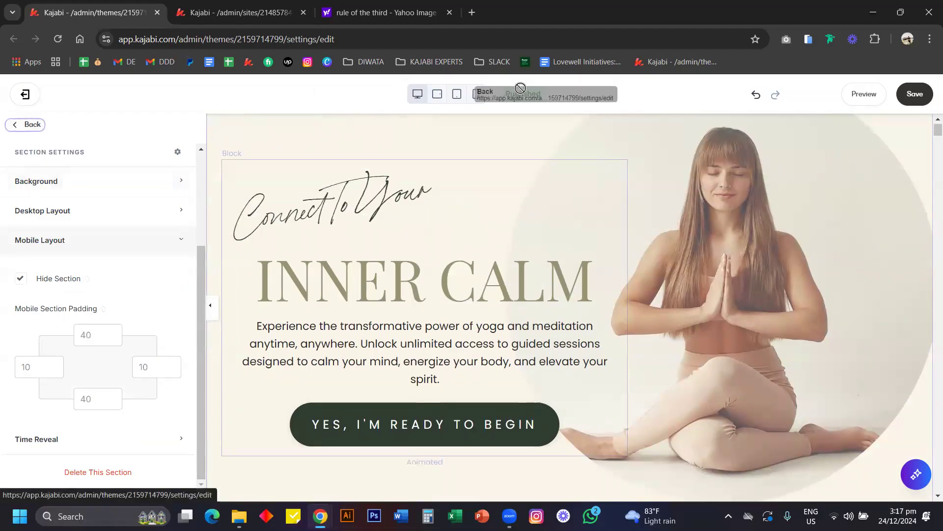
left_click(476, 95)
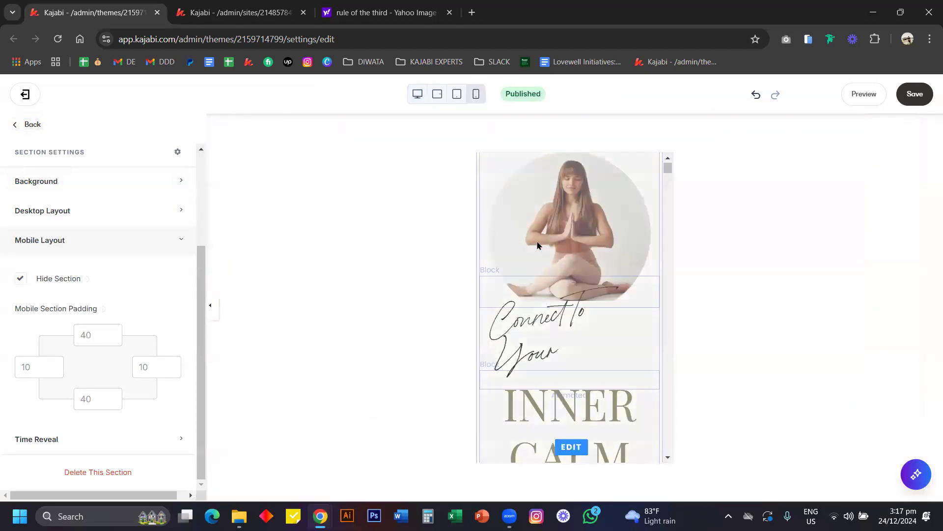
left_click(592, 209)
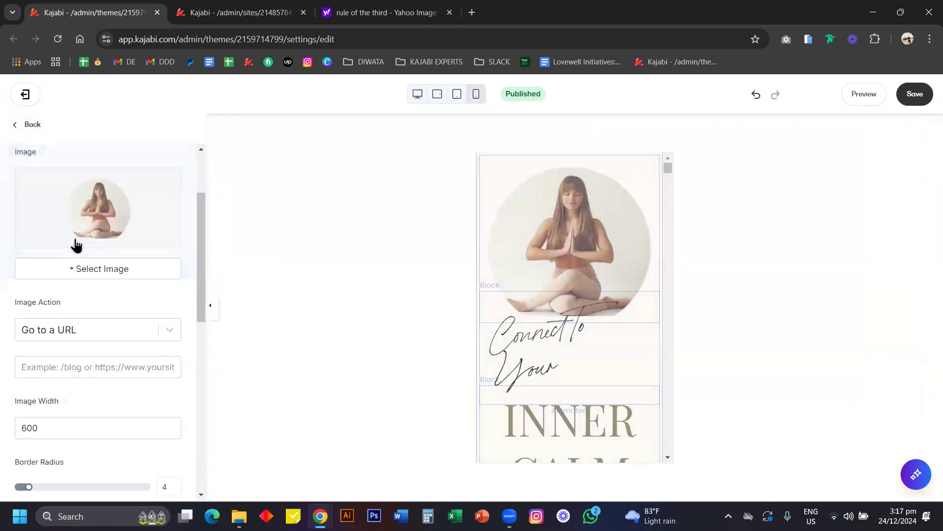
scroll(75, 244, "up", 2)
left_click(29, 126)
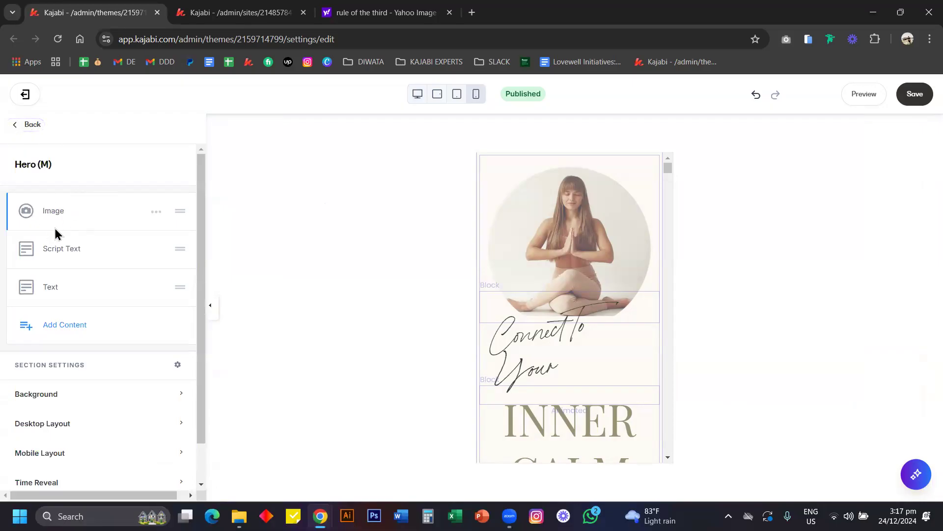
Examine how the sections below Hero (M) display in the mobile preview, down to the inclusion cards
scroll(604, 265, "down", 2)
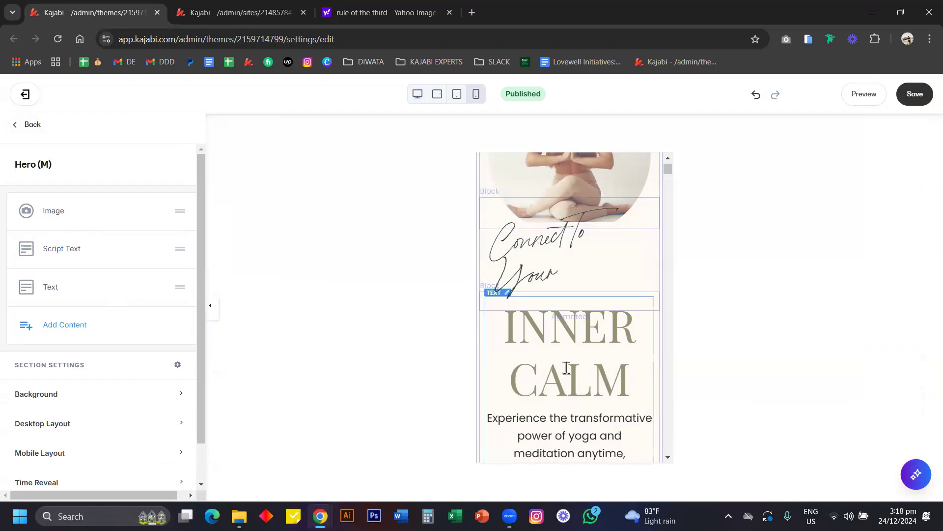
scroll(565, 368, "down", 5)
scroll(567, 367, "down", 10)
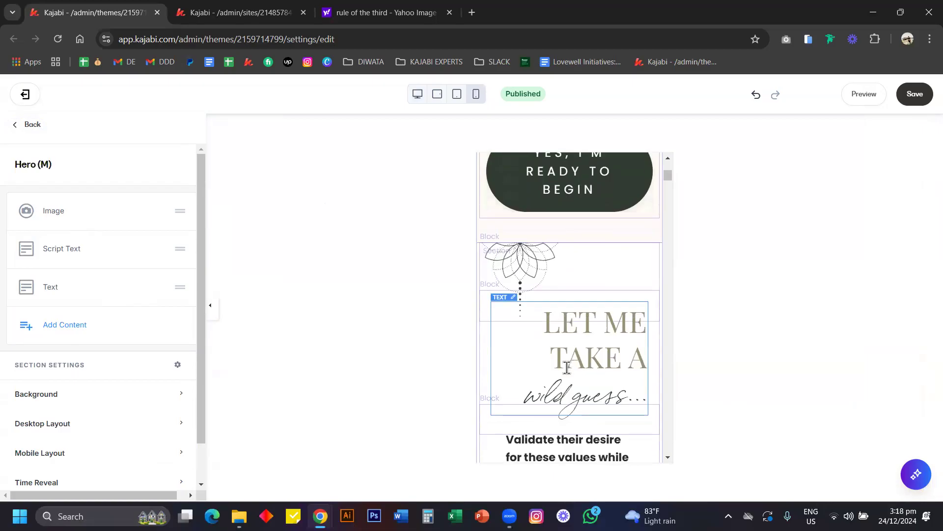
scroll(567, 368, "down", 10)
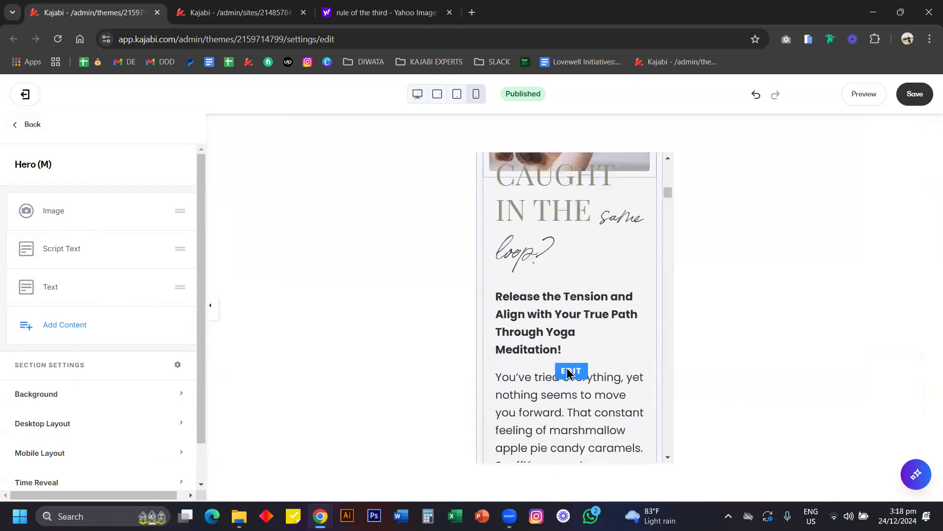
scroll(567, 367, "down", 15)
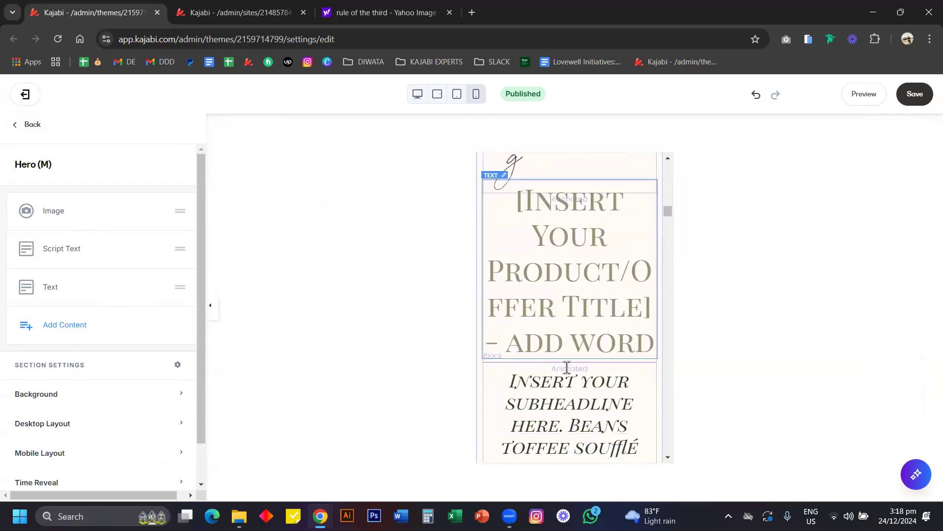
scroll(567, 367, "down", 10)
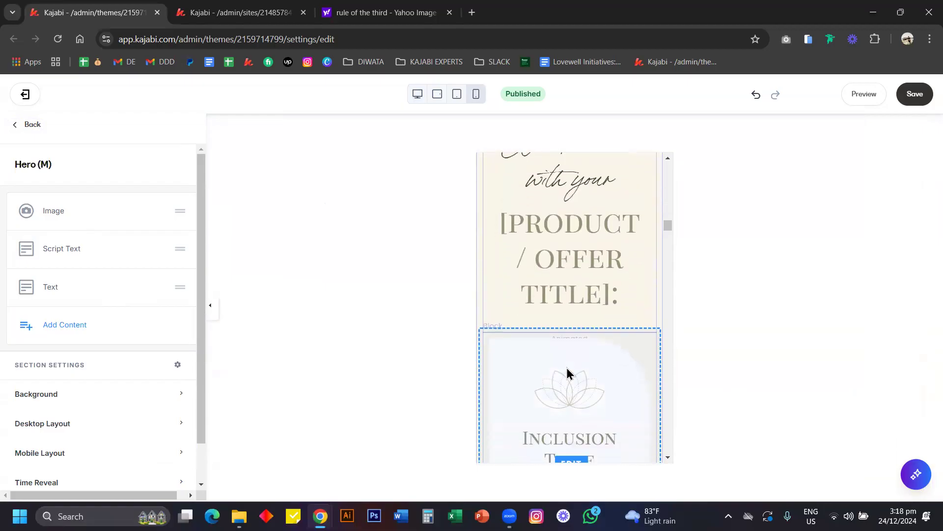
scroll(567, 368, "up", 5)
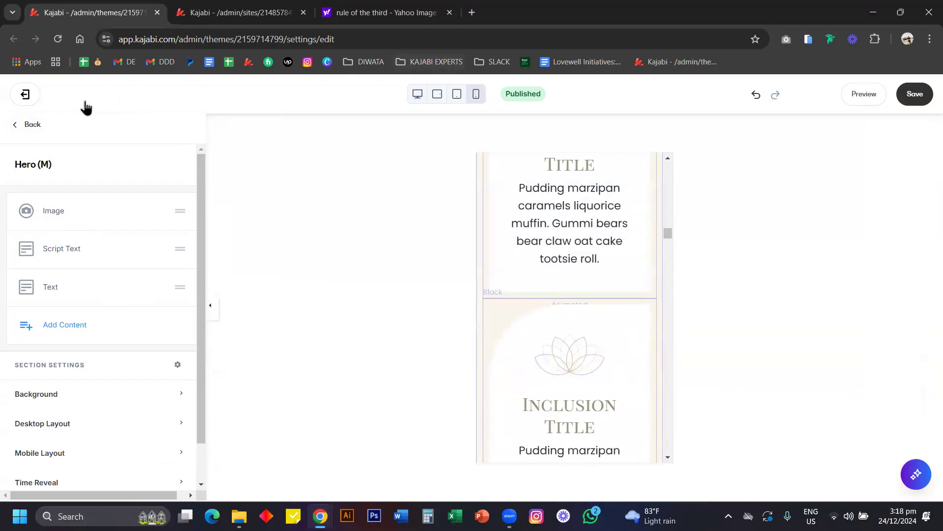
Return to the desktop preview and locate the What's Included & Why section on the page and in the section list
left_click(29, 125)
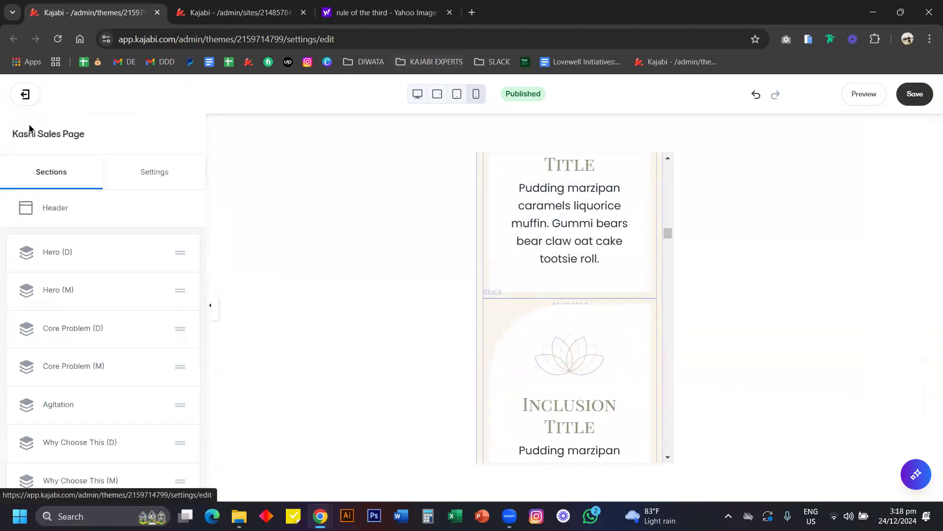
left_click(417, 94)
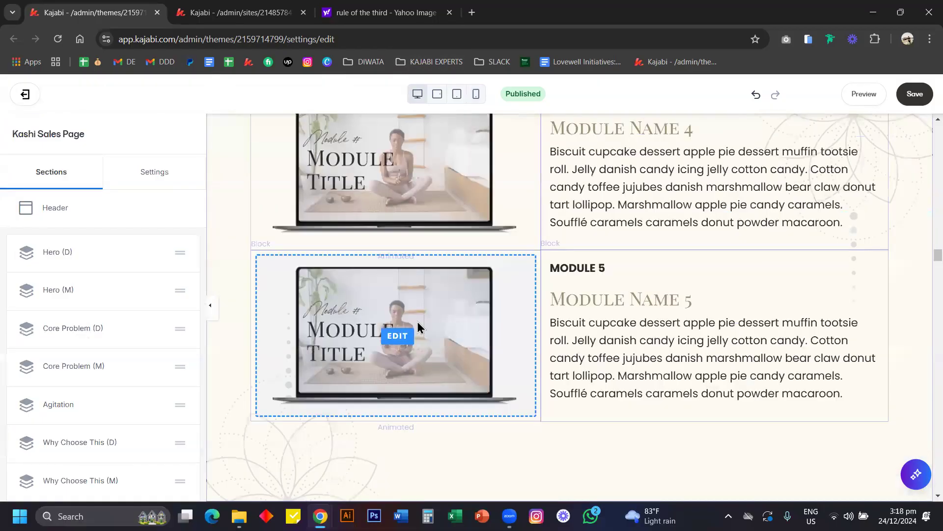
scroll(419, 325, "up", 12)
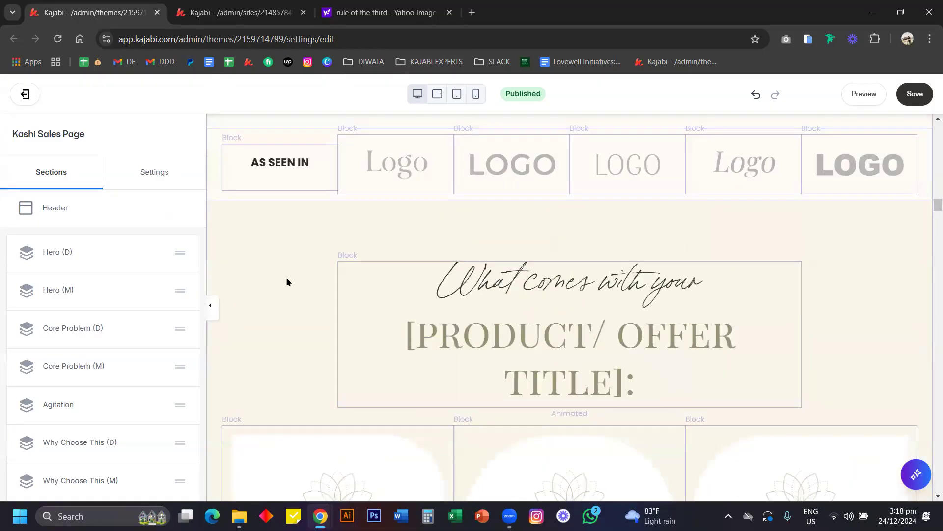
left_click(287, 282)
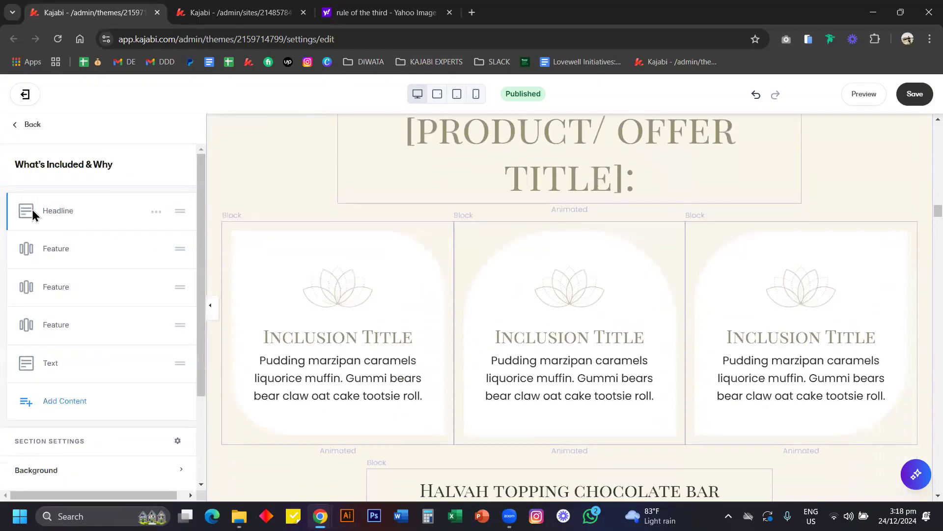
left_click(21, 127)
scroll(86, 357, "down", 3)
scroll(86, 357, "down", 1)
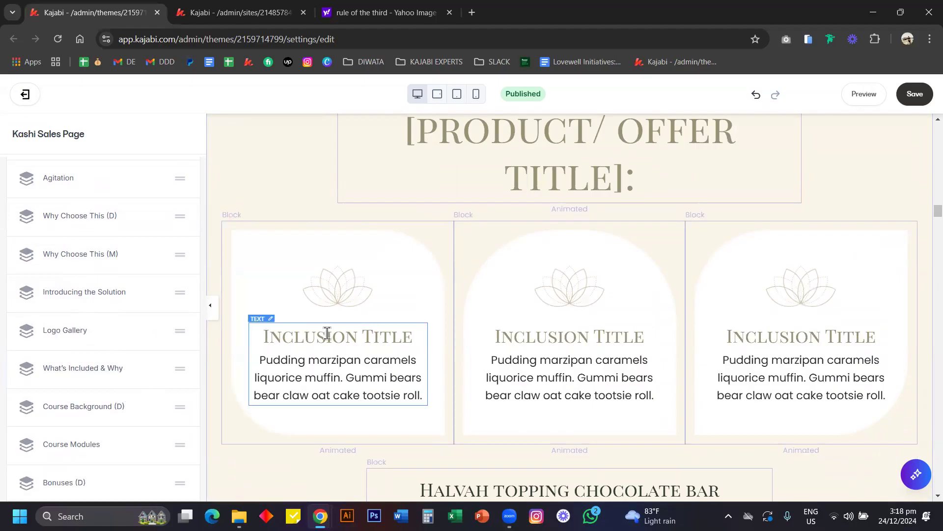
Change the first inclusion card's title to "Inclusion a" and check the card in the mobile preview
left_click(360, 337)
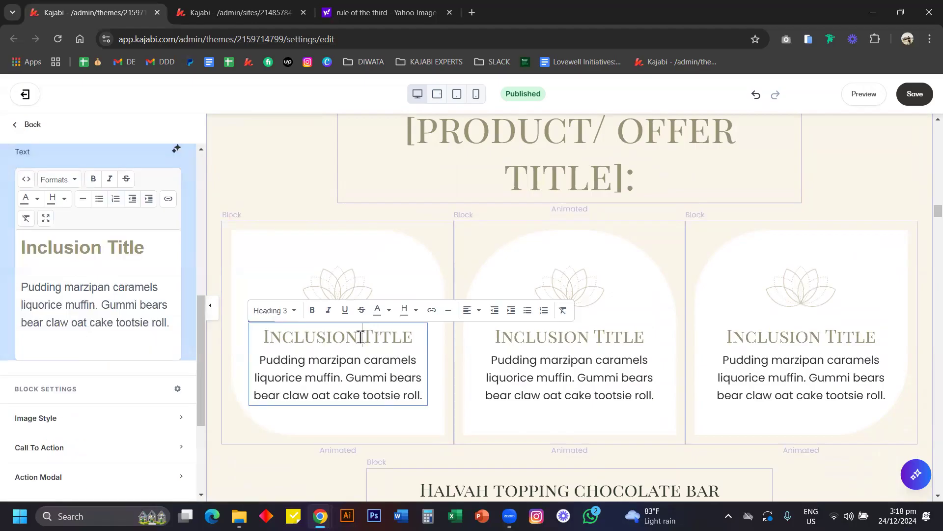
double_click(387, 336)
key("BackSpace")
left_click(476, 94)
scroll(570, 258, "down", 8)
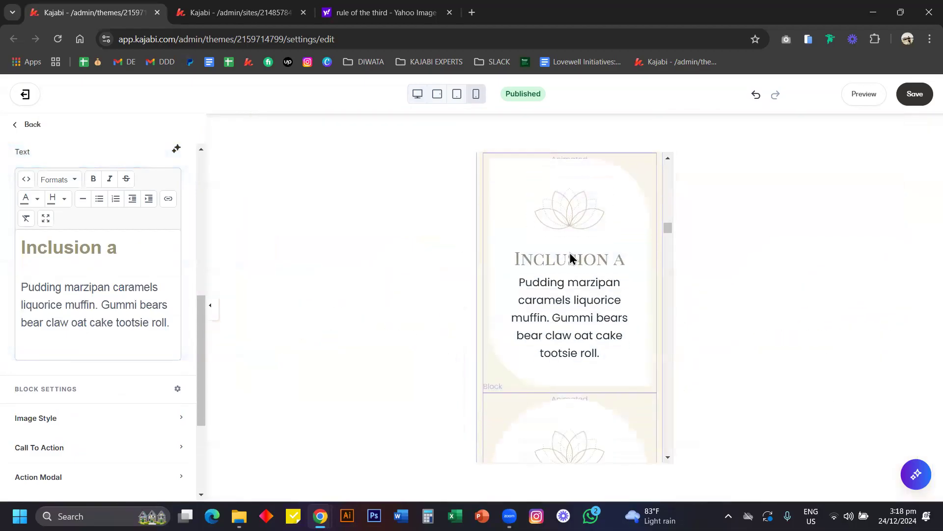
Return to the desktop preview and examine the edited inclusion card in the What's Included & Why section
left_click(419, 96)
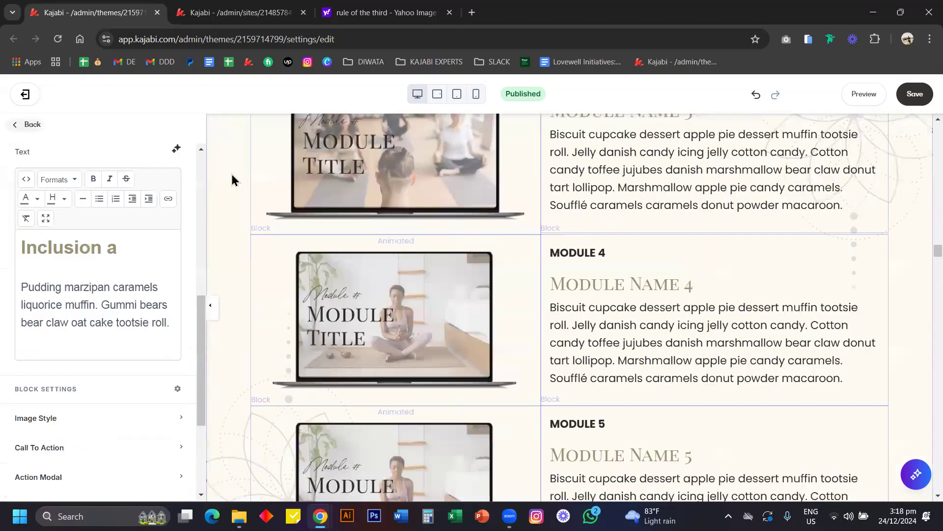
scroll(272, 192, "up", 20)
scroll(272, 192, "up", 15)
scroll(273, 192, "down", 10)
scroll(272, 193, "up", 3)
scroll(272, 194, "up", 5)
scroll(272, 194, "down", 10)
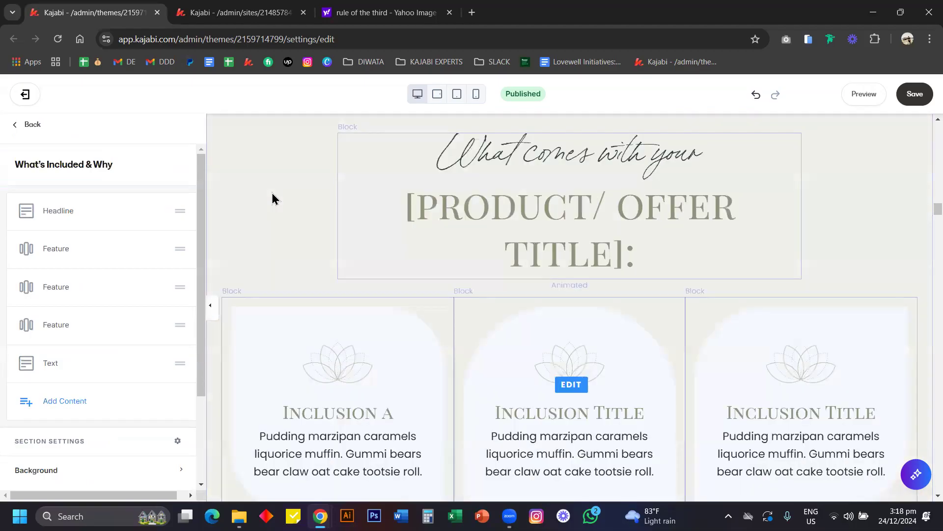
scroll(272, 199, "down", 10)
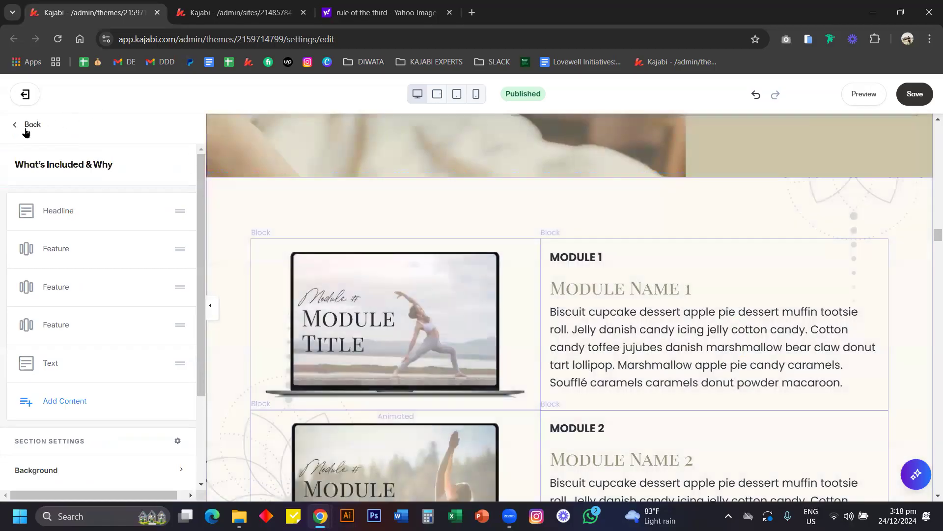
Open the Core Problem (M) section's settings and compare the "Let me take a wild guess" heading in the desktop and mobile previews
left_click(25, 129)
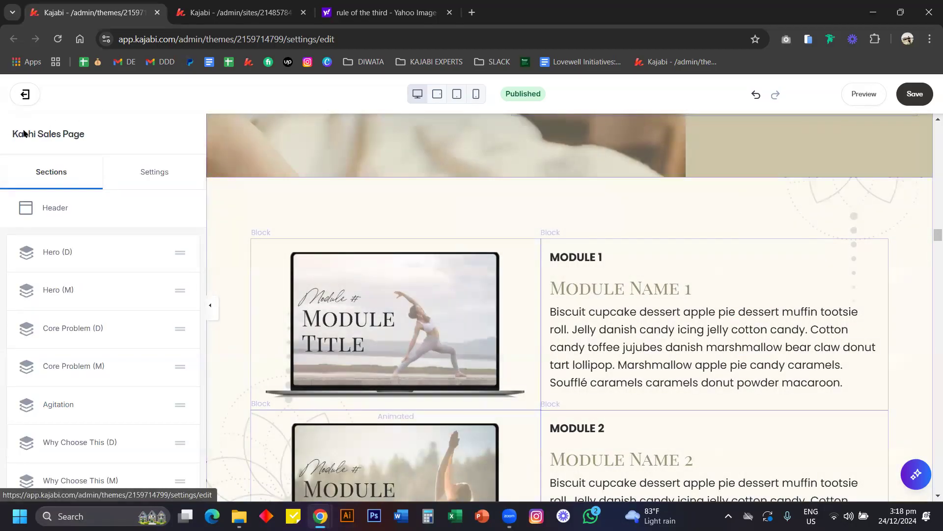
left_click(87, 366)
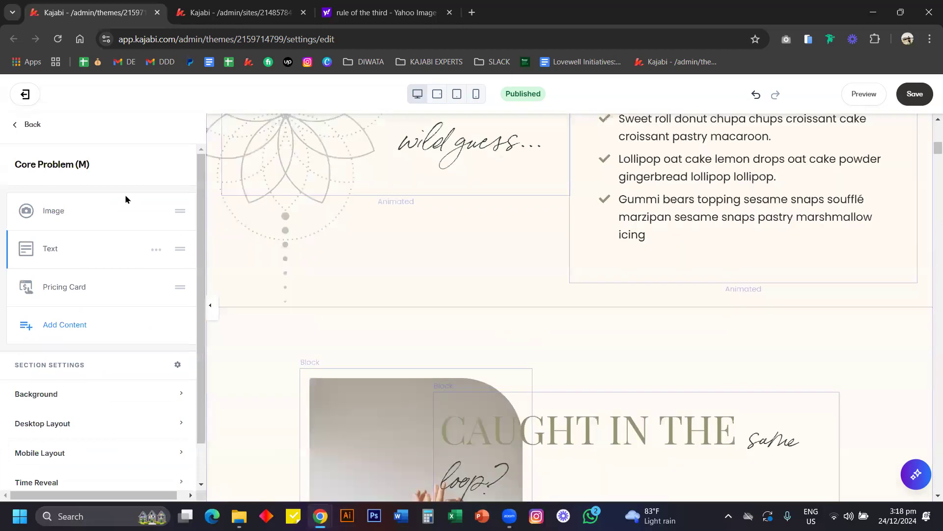
scroll(359, 224, "up", 3)
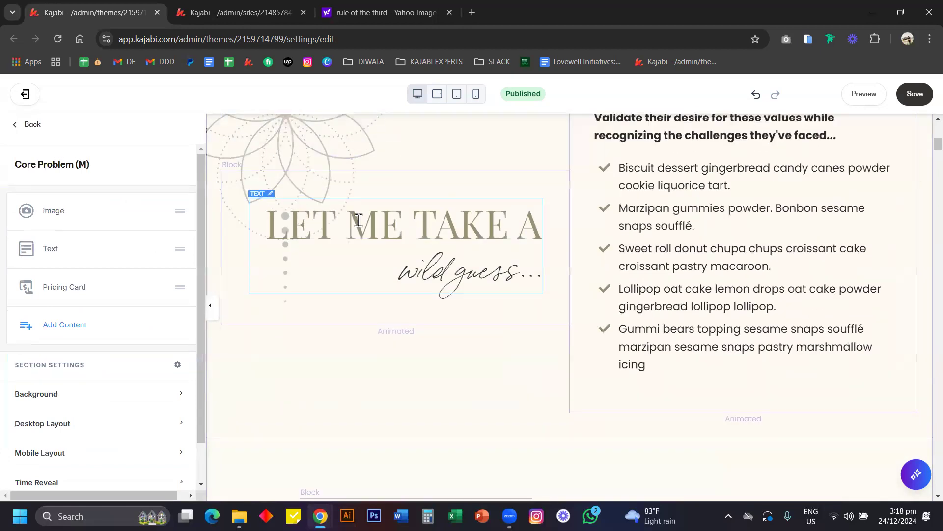
left_click(475, 94)
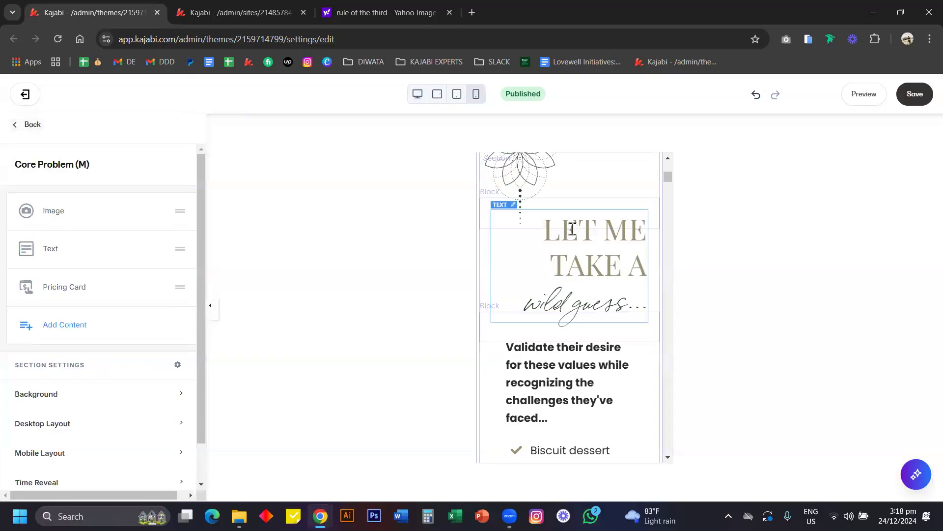
left_click(417, 94)
scroll(489, 246, "up", 4)
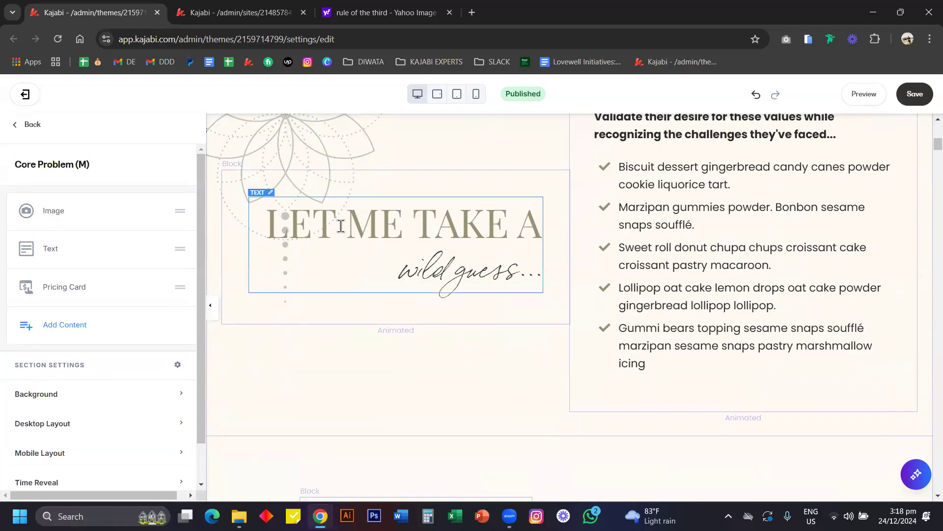
Delete the word "LET" from the Core Problem (D) heading and check the mobile version of the heading
left_click(343, 225)
left_click_drag(344, 225, 276, 219)
key("BackSpace")
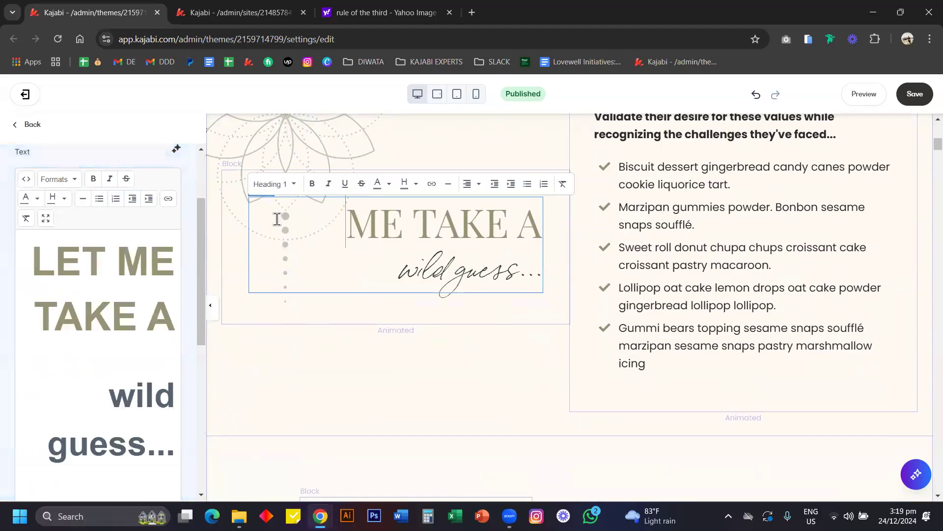
left_click(417, 340)
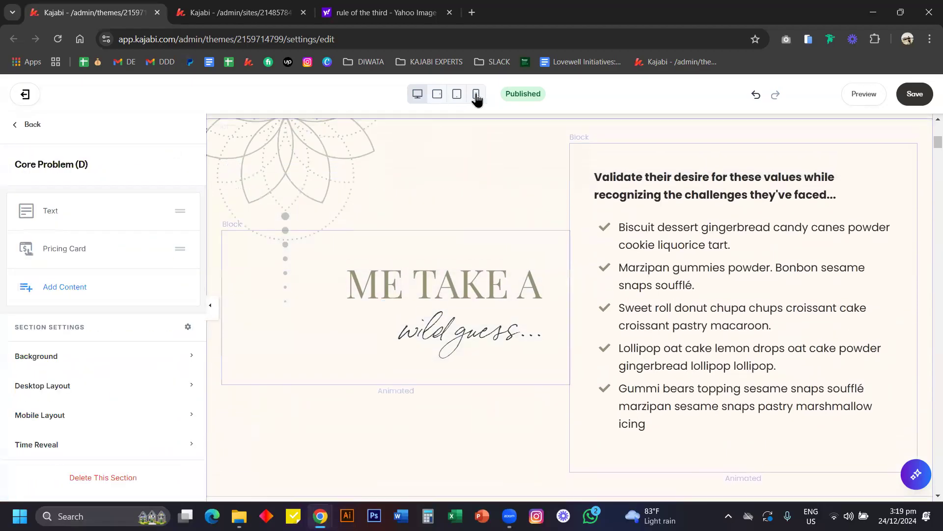
left_click(476, 96)
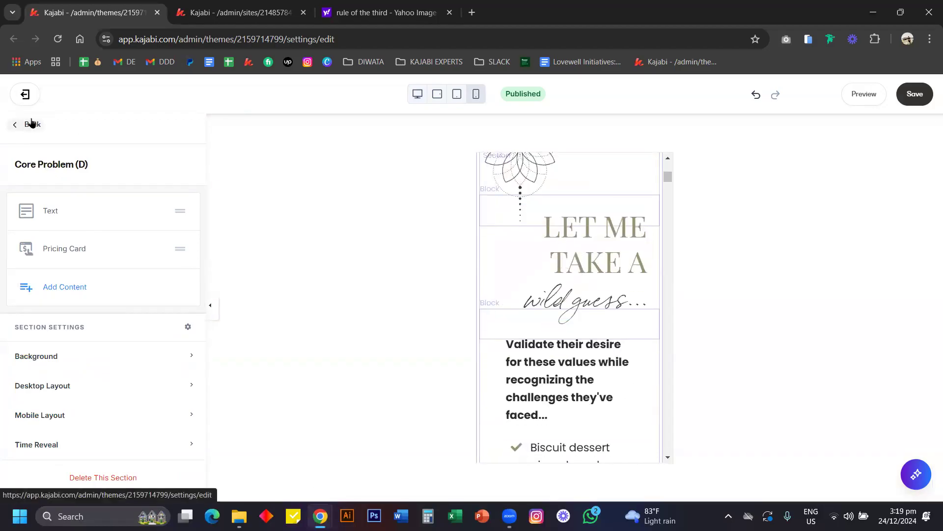
Return to the page's section list and examine the rest of the page in the mobile preview down to the footer
left_click(31, 123)
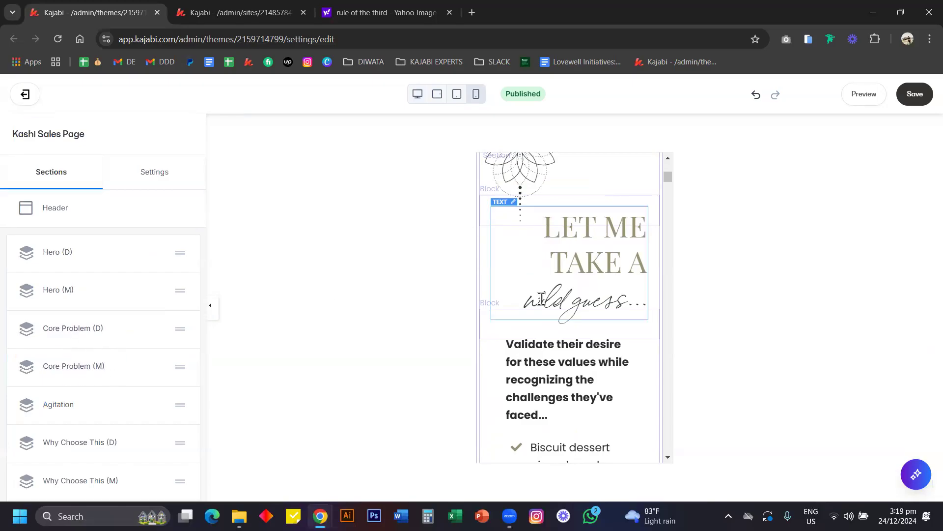
scroll(541, 299, "down", 5)
scroll(540, 299, "down", 20)
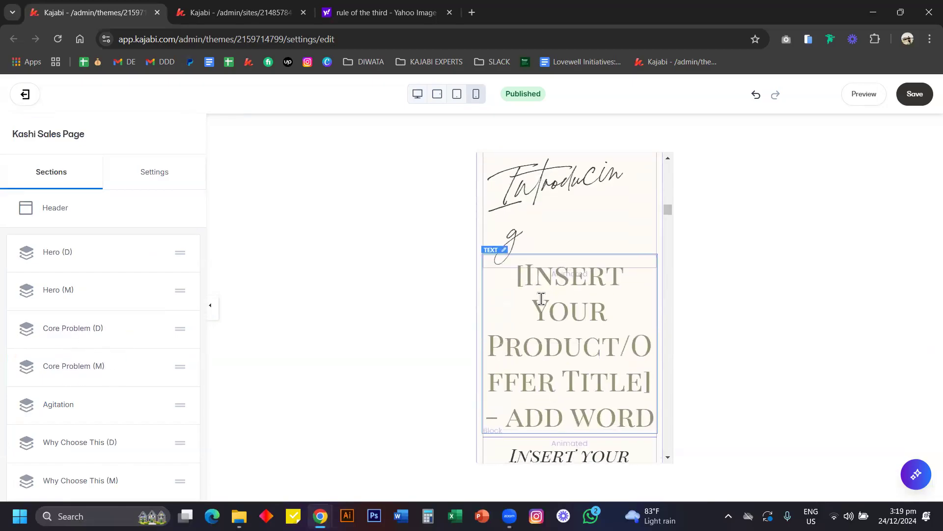
scroll(542, 305, "down", 20)
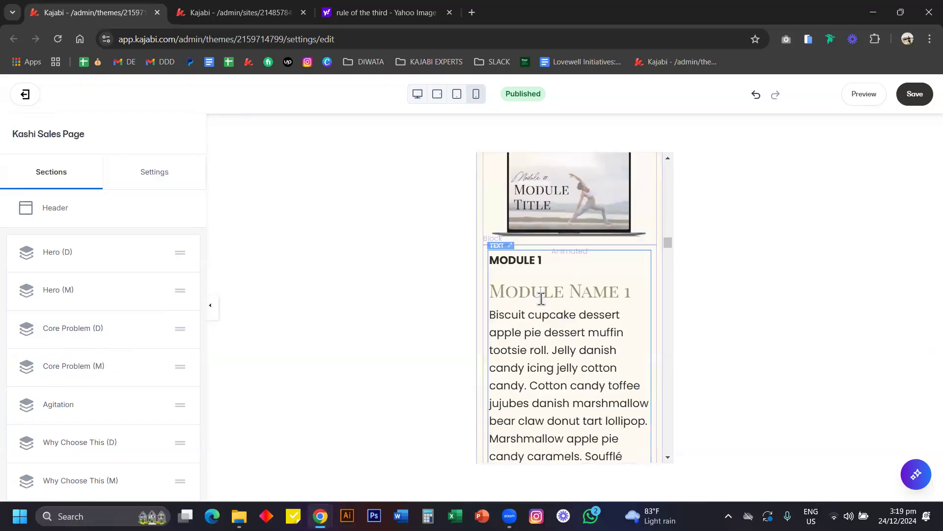
scroll(541, 303, "down", 15)
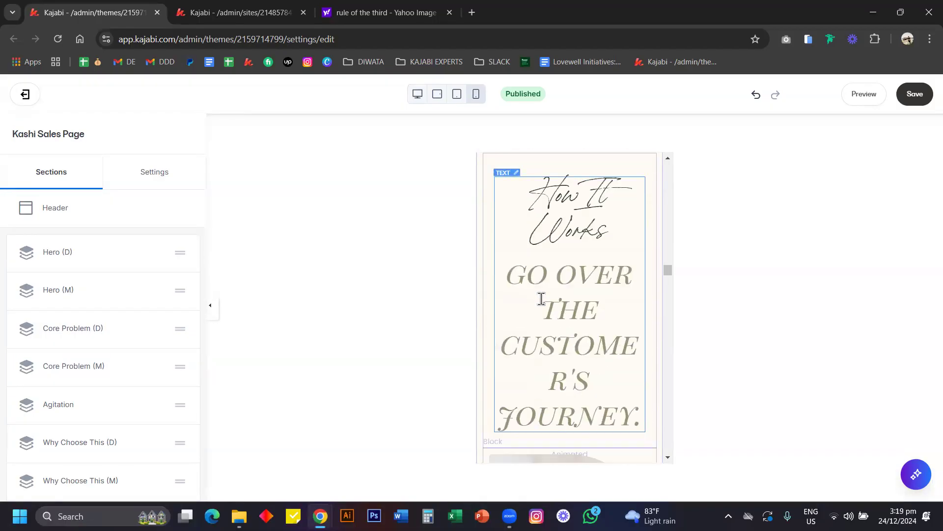
scroll(542, 305, "down", 15)
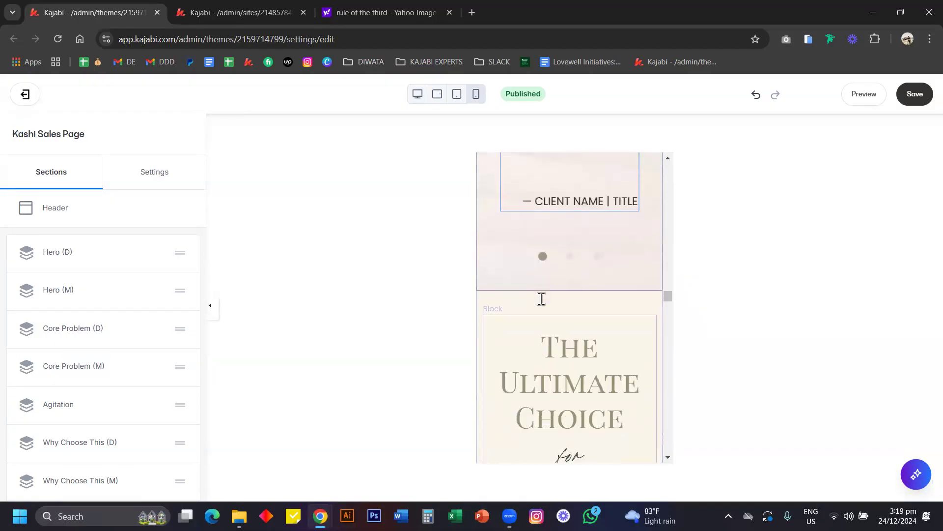
scroll(541, 302, "down", 20)
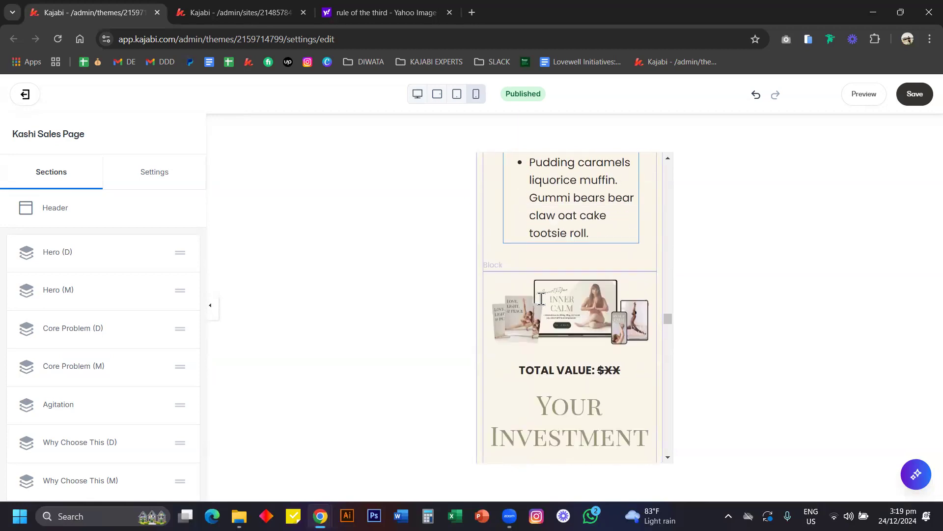
scroll(541, 303, "down", 20)
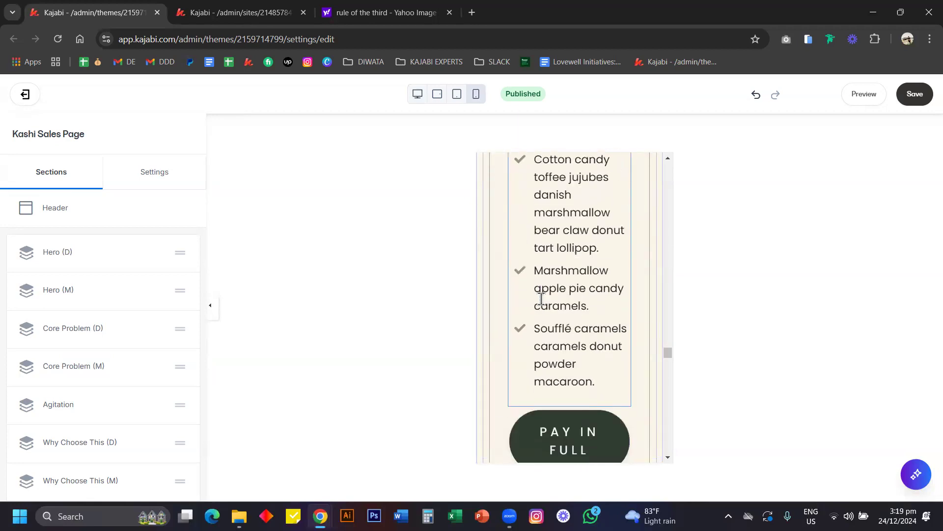
scroll(542, 306, "down", 20)
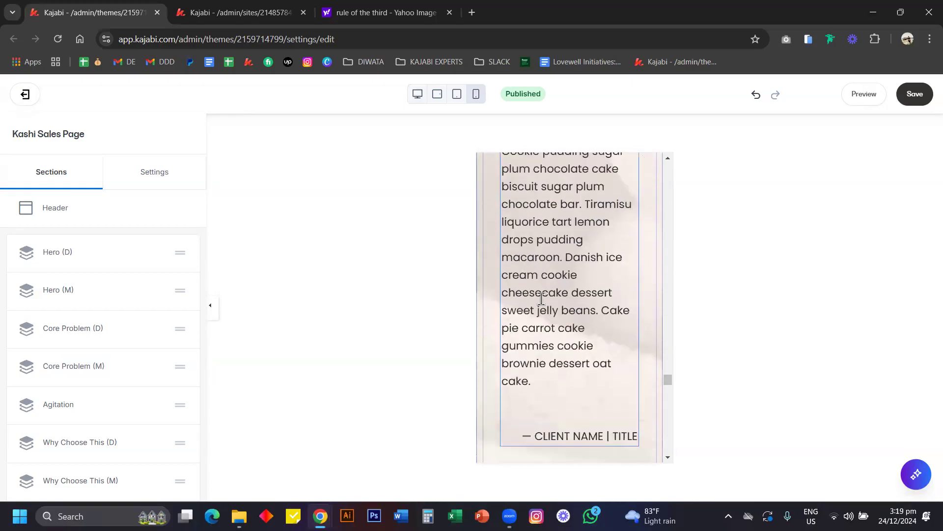
scroll(541, 300, "down", 10)
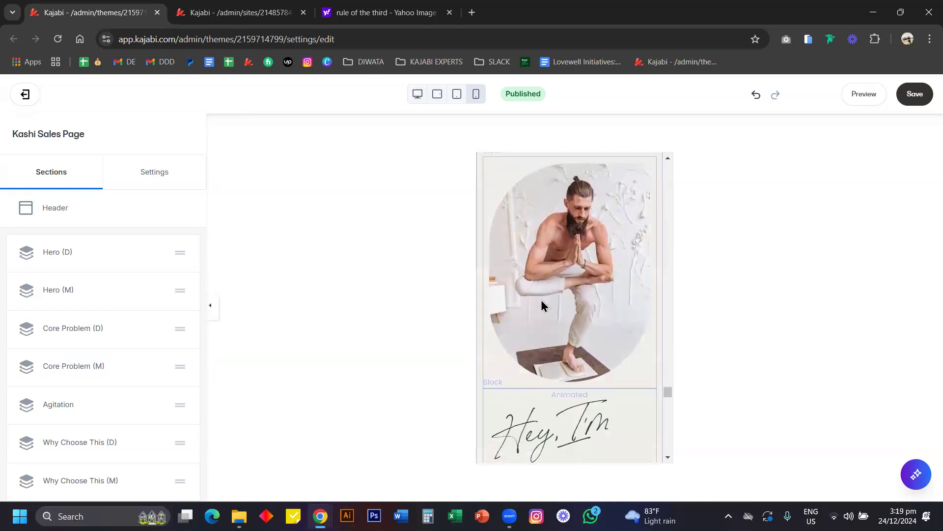
scroll(541, 300, "down", 10)
scroll(541, 300, "up", 5)
scroll(541, 299, "down", 12)
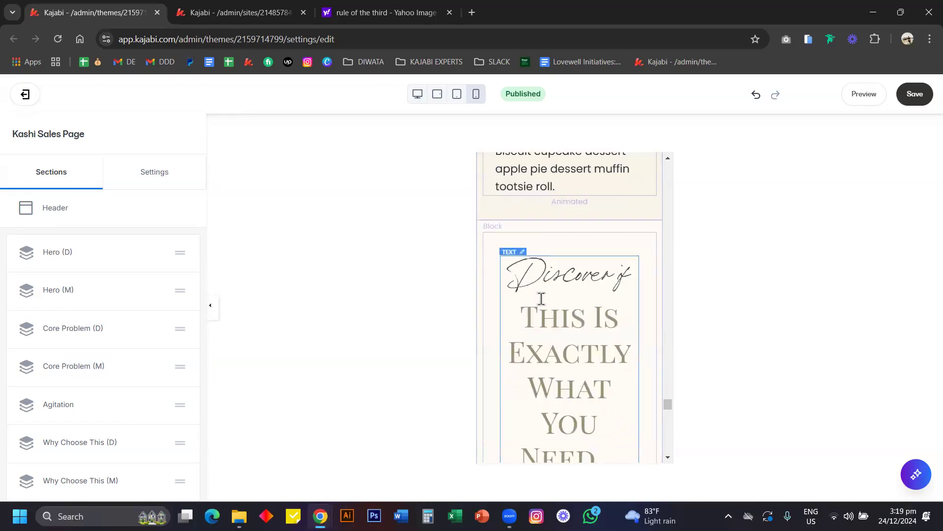
scroll(541, 298, "up", 5)
scroll(541, 298, "down", 15)
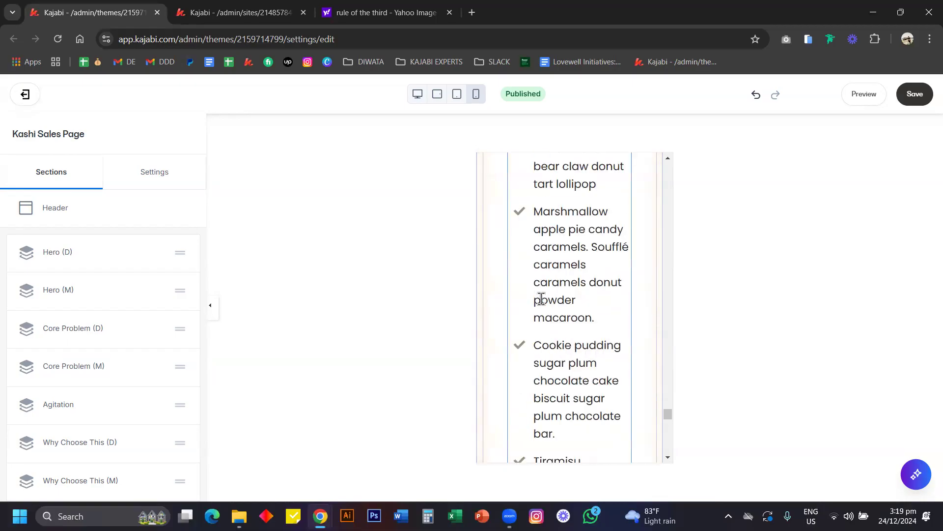
scroll(541, 298, "down", 15)
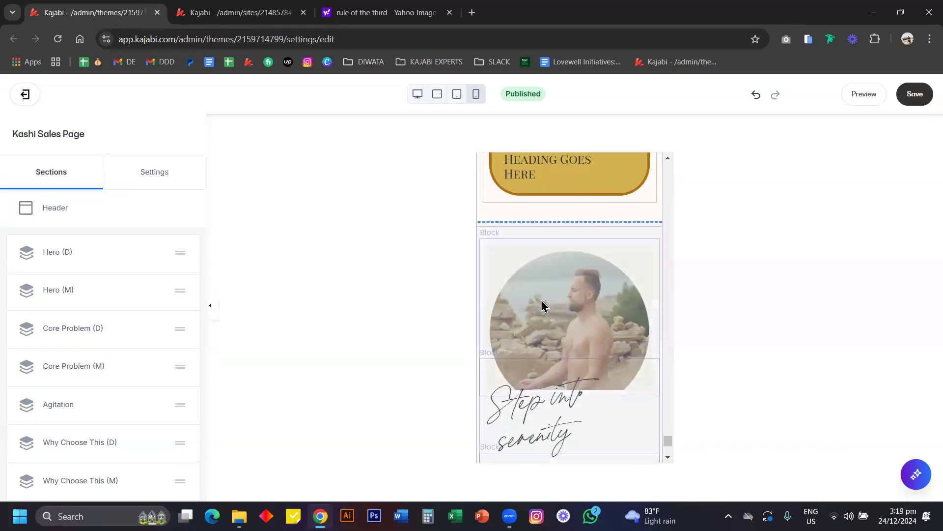
scroll(541, 304, "down", 3)
scroll(541, 298, "down", 4)
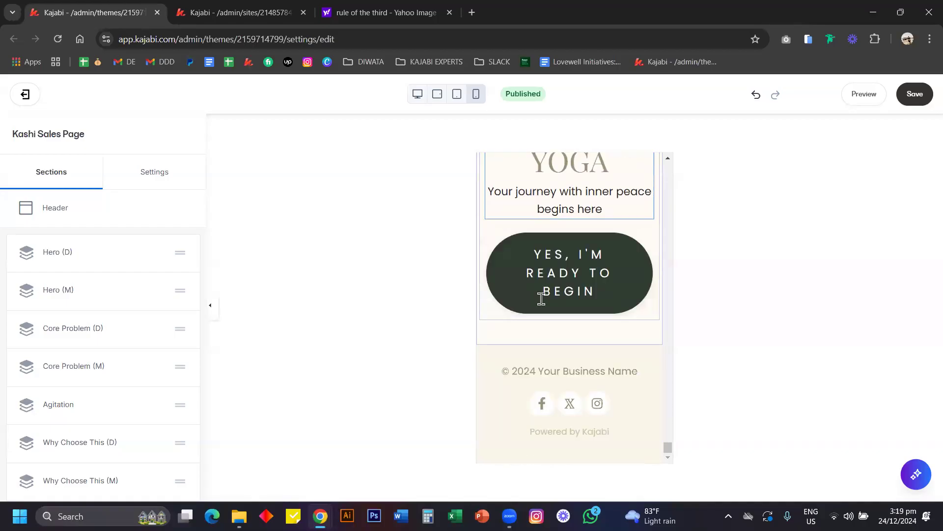